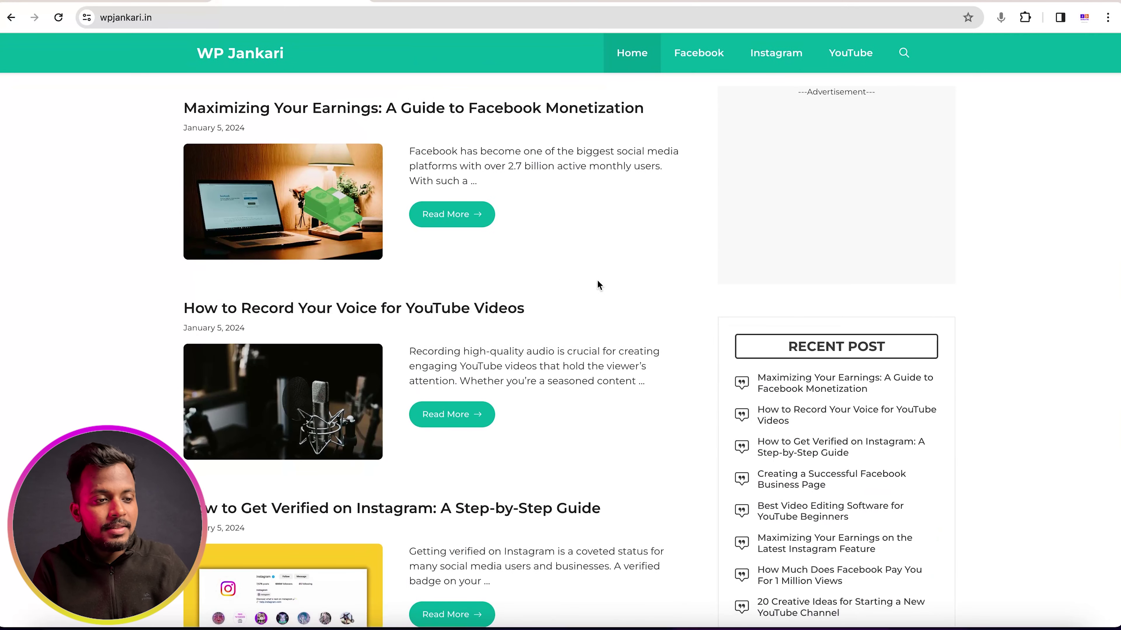
Step: Examine the WP Jankari homepage and read through its post "How to Get Verified on Instagram: A Step-by-Step Guide"
scroll(605, 317, down, 4)
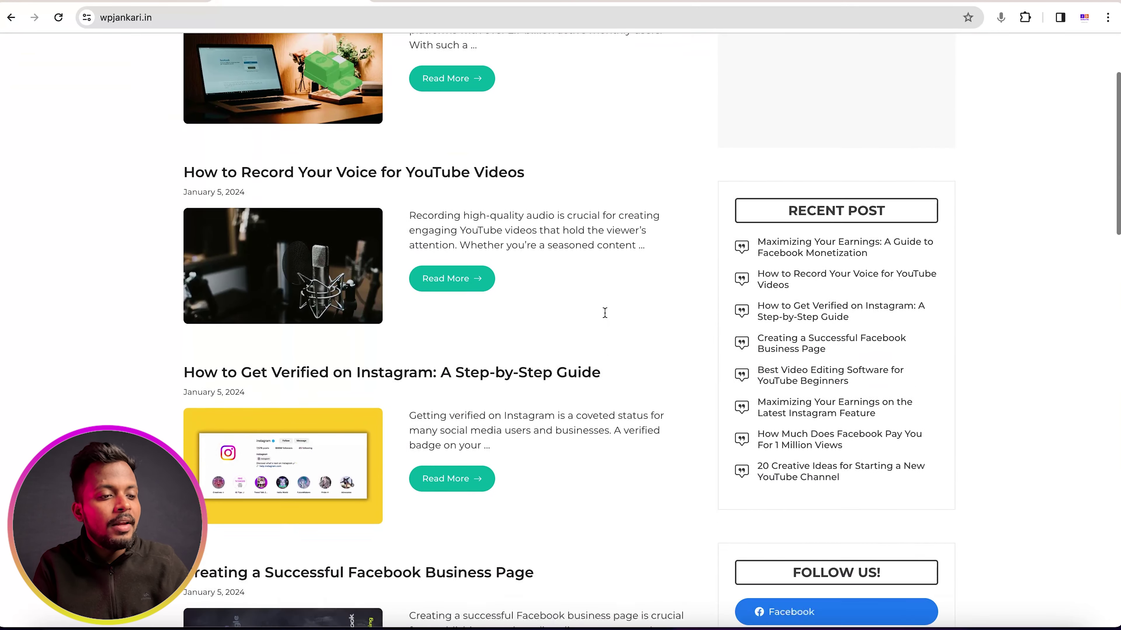
scroll(606, 317, down, 3)
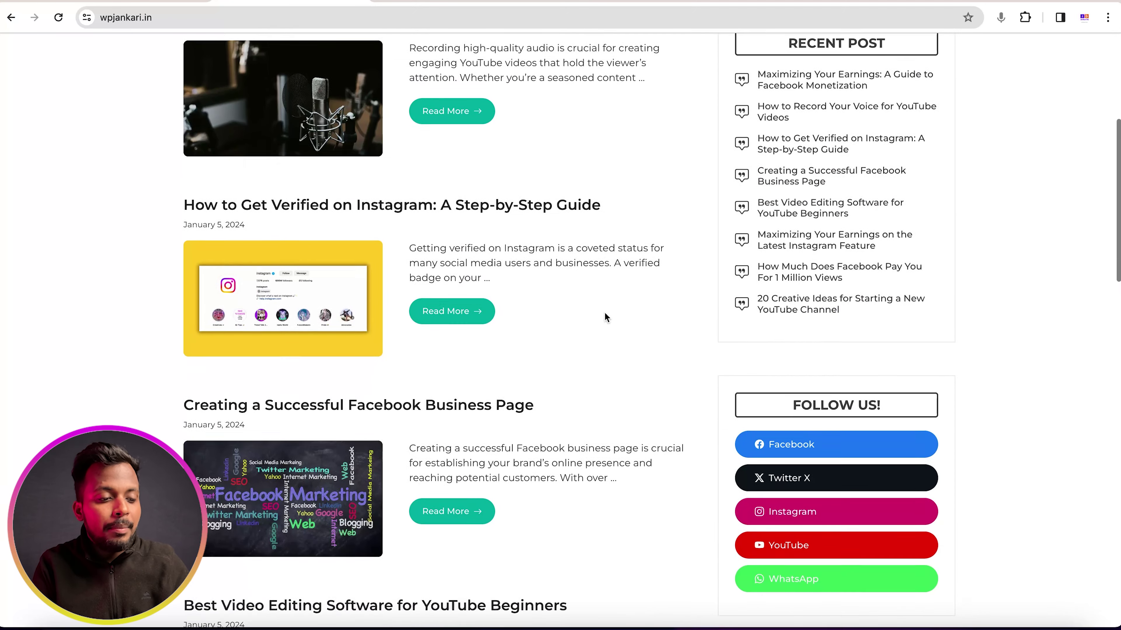
scroll(605, 316, down, 4)
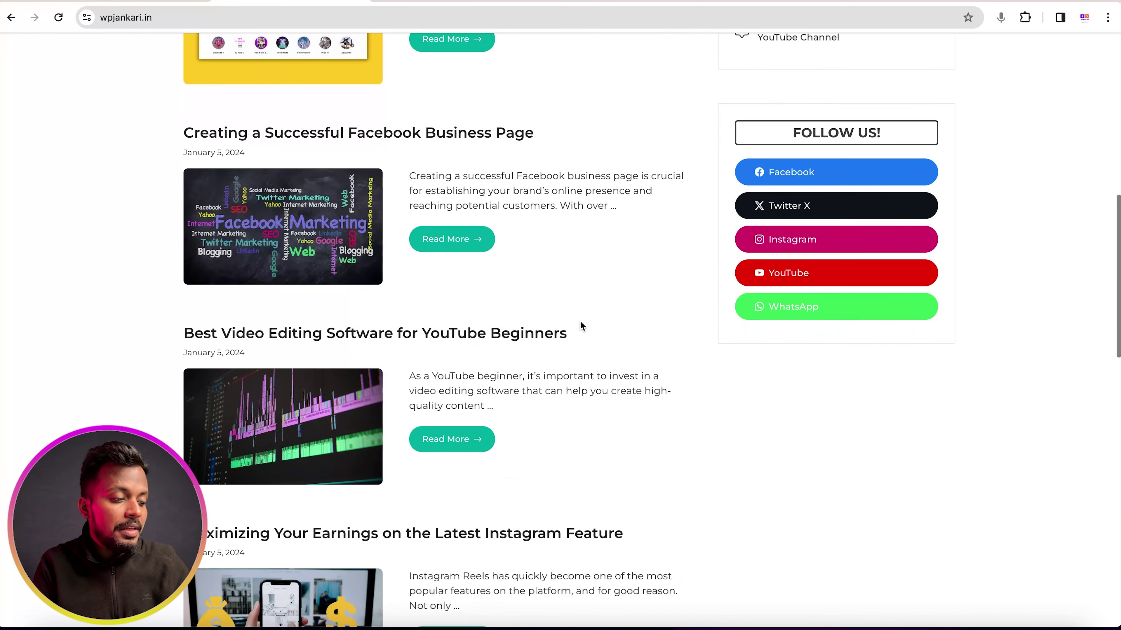
scroll(580, 325, up, 4)
click(474, 224)
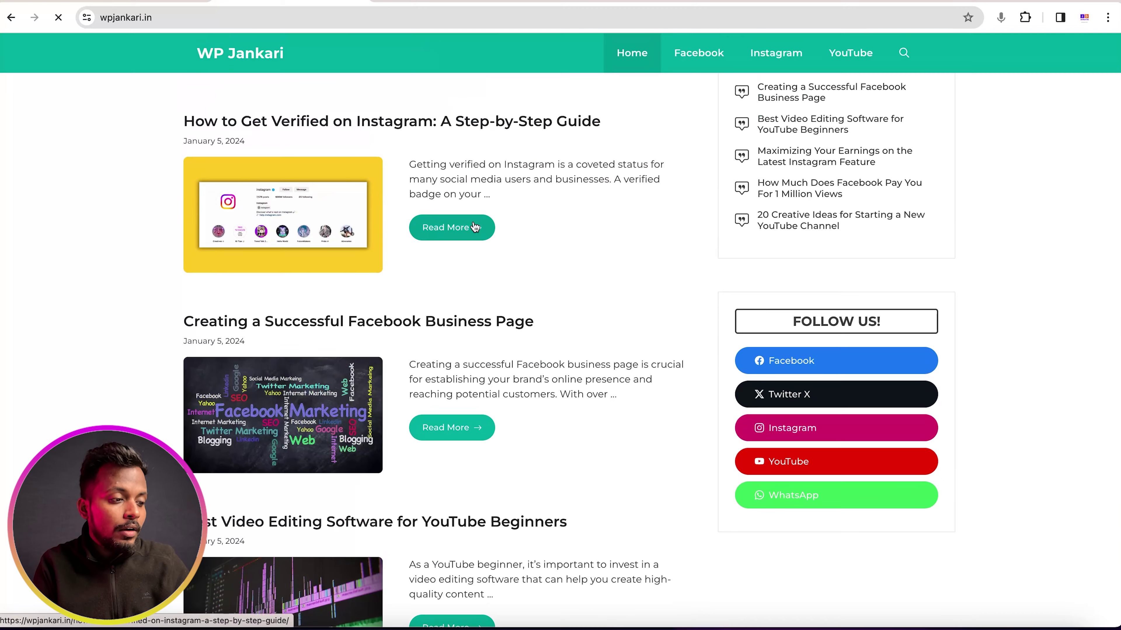
scroll(480, 347, down, 1)
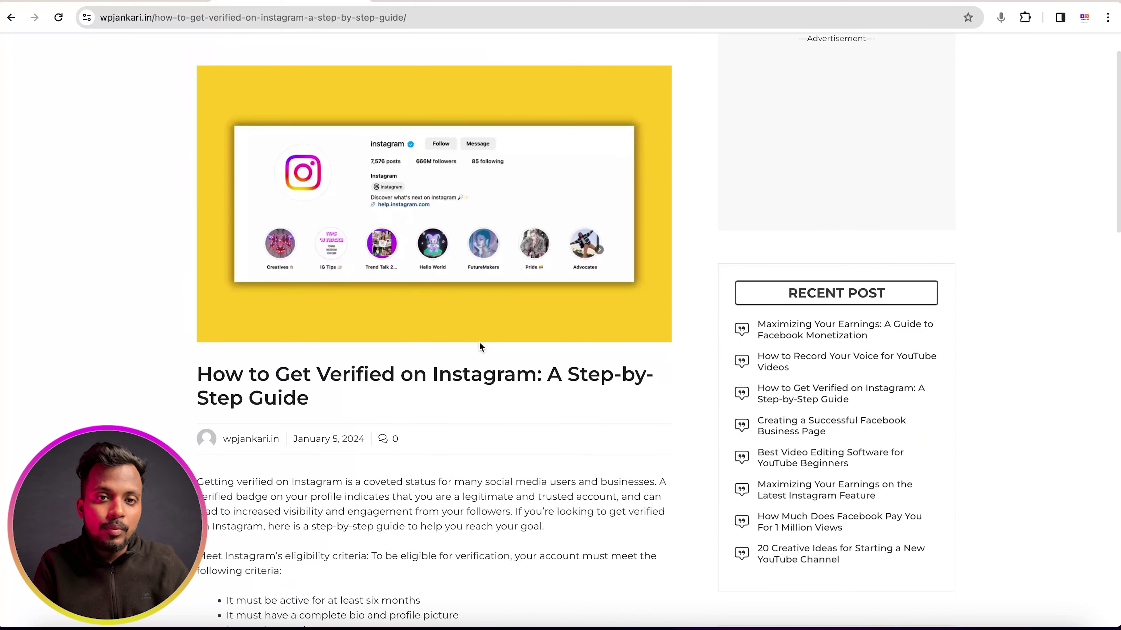
scroll(480, 346, down, 3)
scroll(479, 342, down, 15)
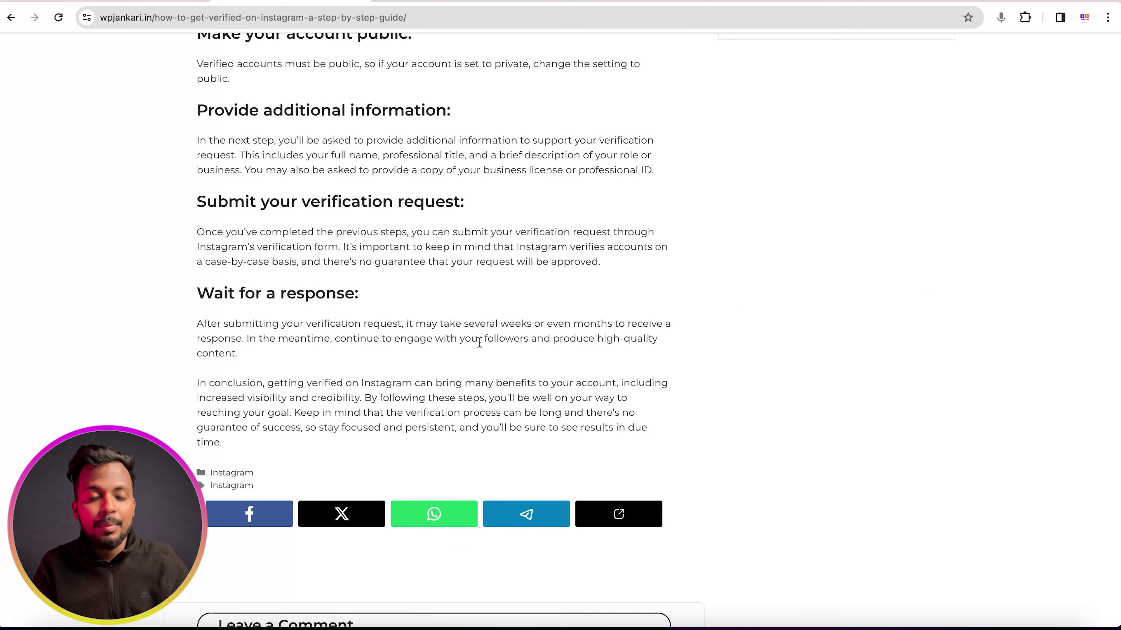
Step: Compare the GeneratePress Marketer demo at gpsites.co/marketer with the WP Jankari homepage
click(74, 2)
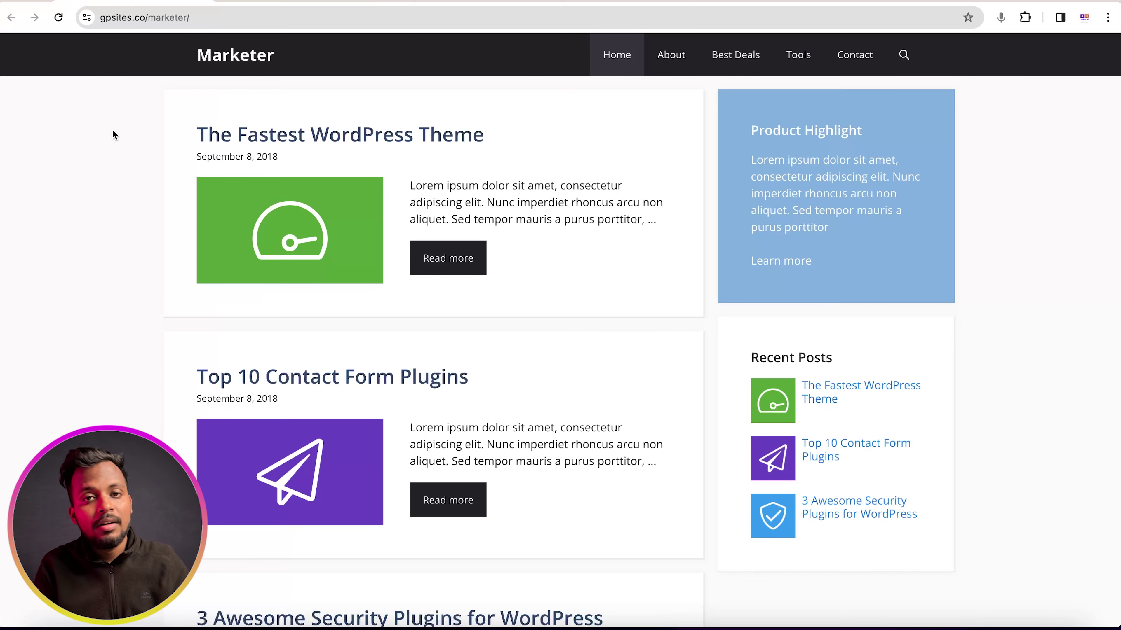
key(ctrl+Tab)
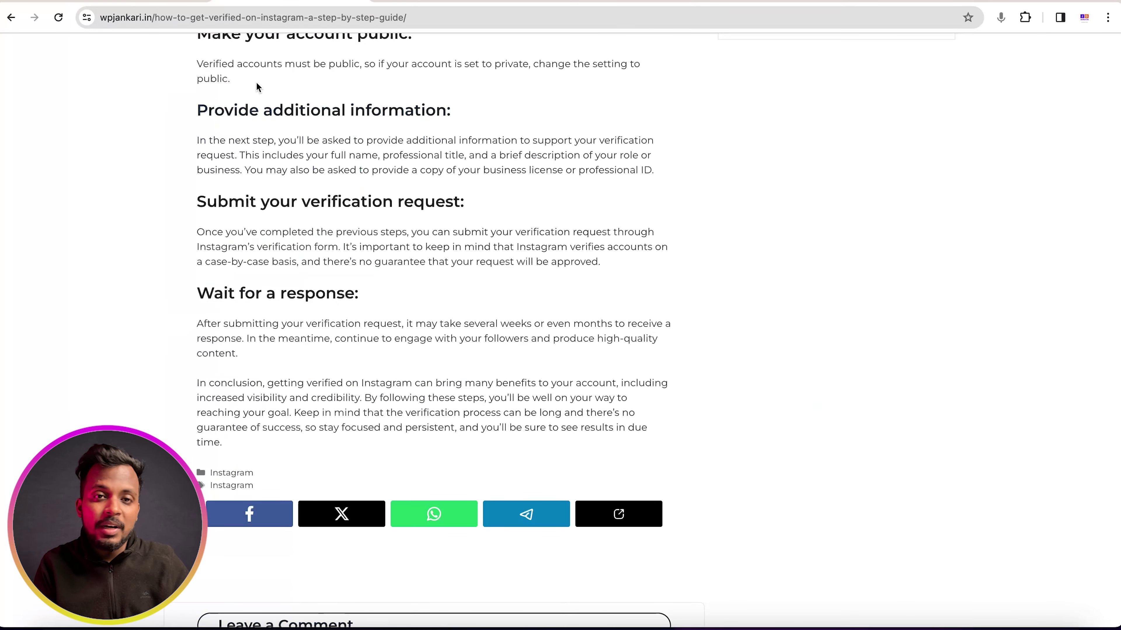
scroll(258, 87, up, 15)
click(278, 52)
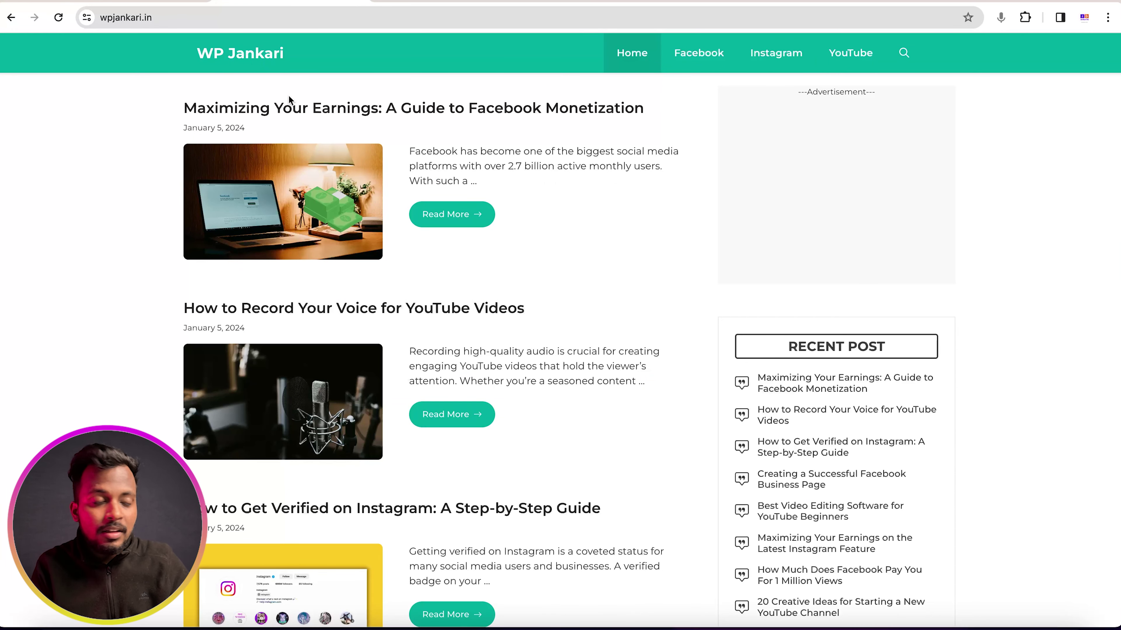
click(170, 4)
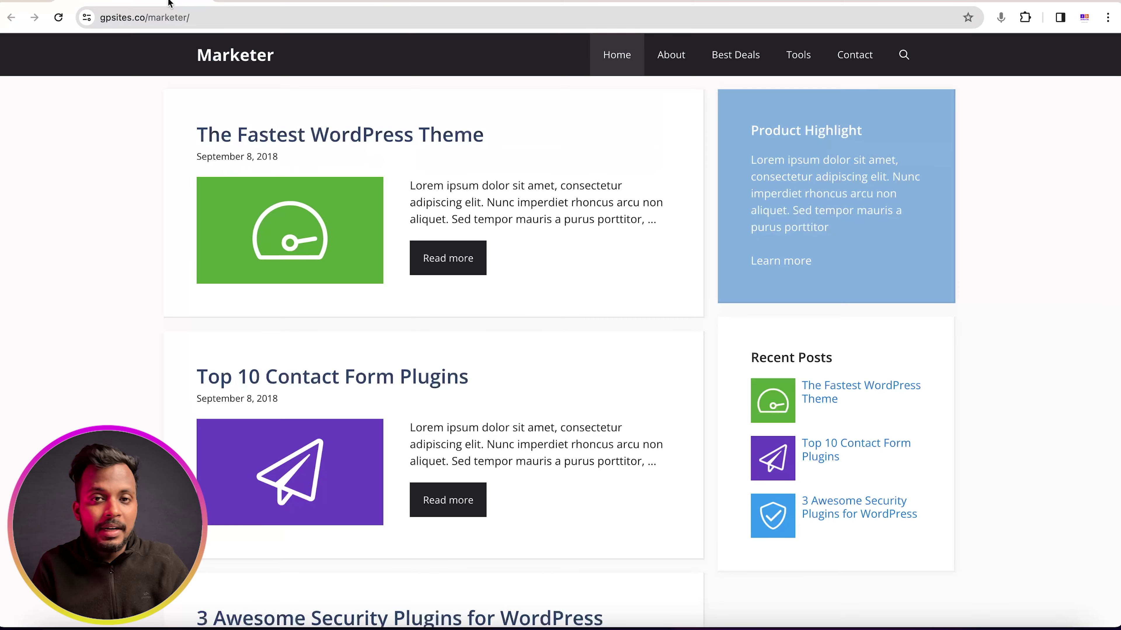
click(283, 1)
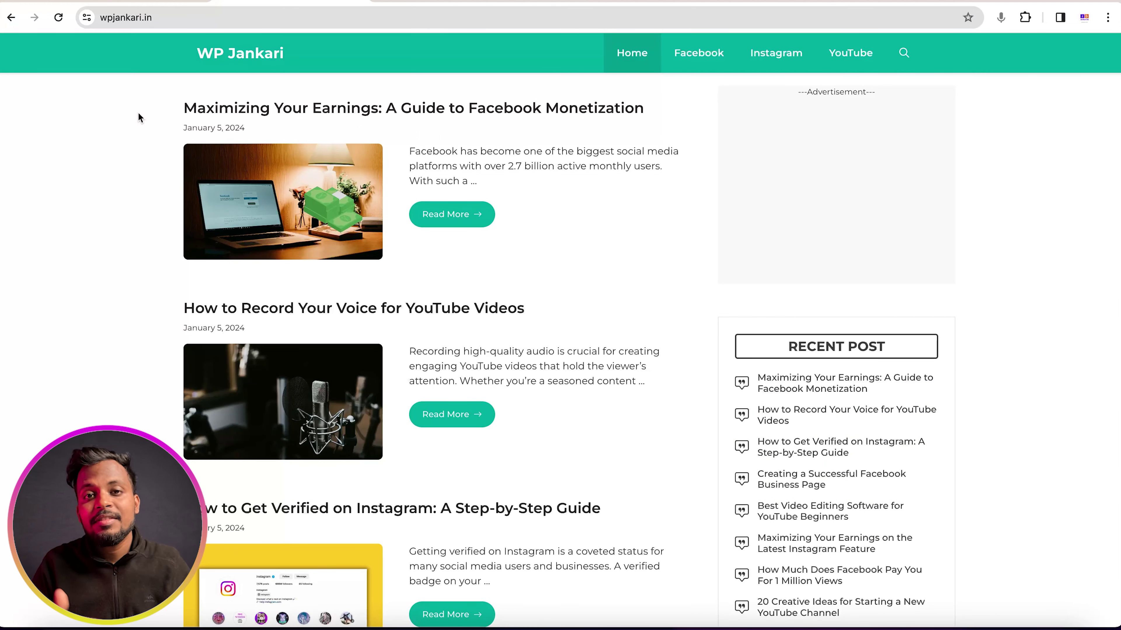
Step: Examine the marketer.wpjankari.in homepage, including its post list, sidebar widgets, tag cloud and footer
click(402, 3)
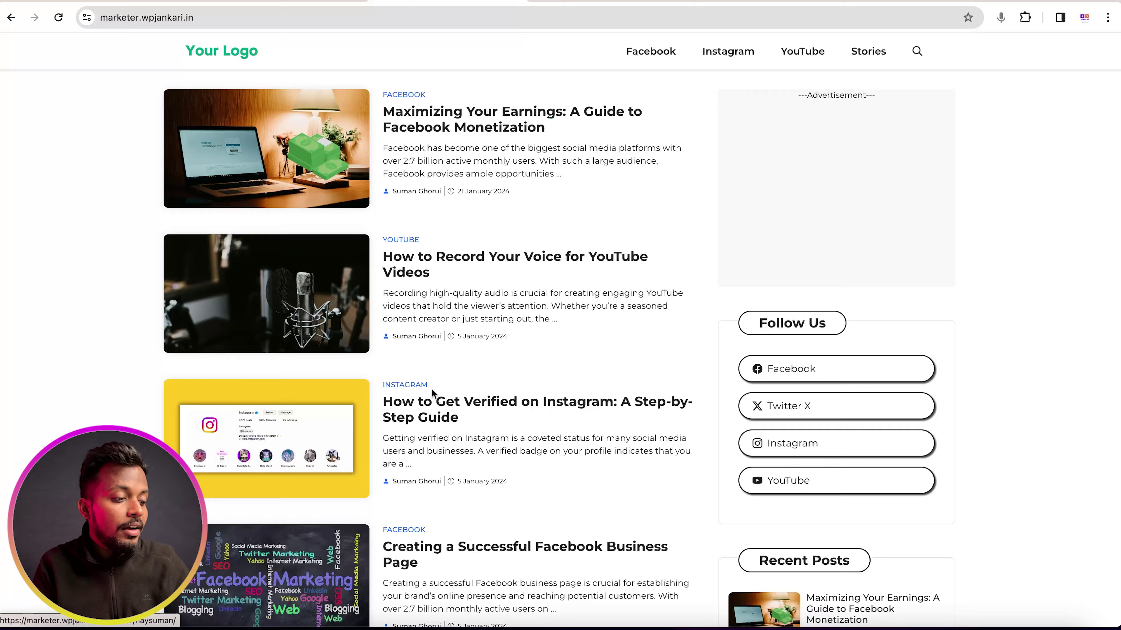
scroll(432, 394, down, 13)
scroll(433, 394, down, 10)
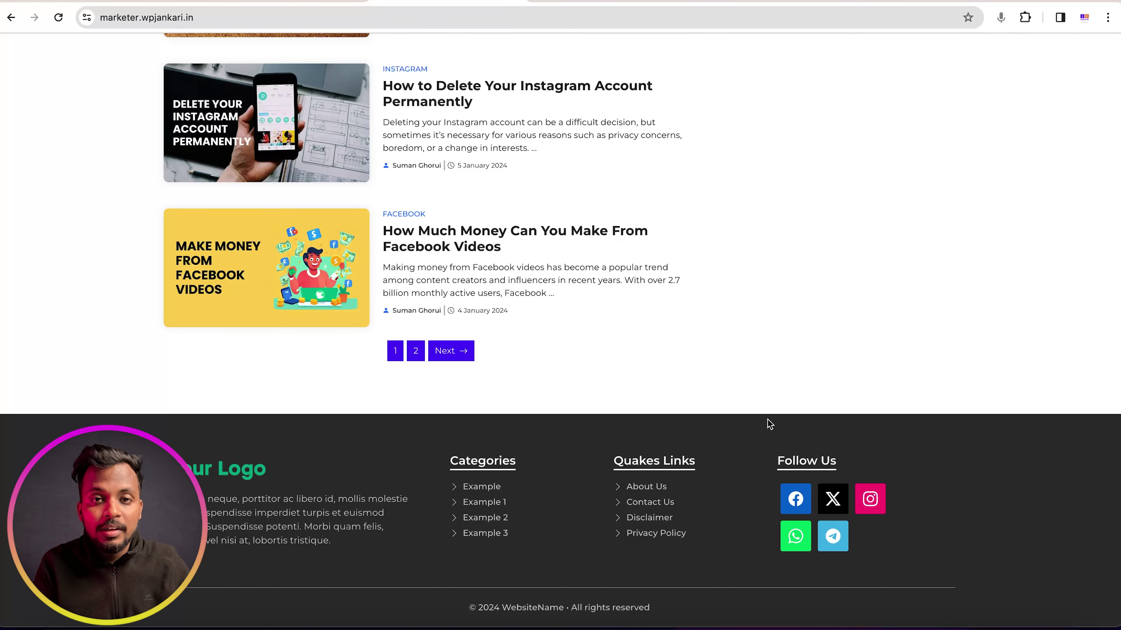
scroll(769, 423, up, 15)
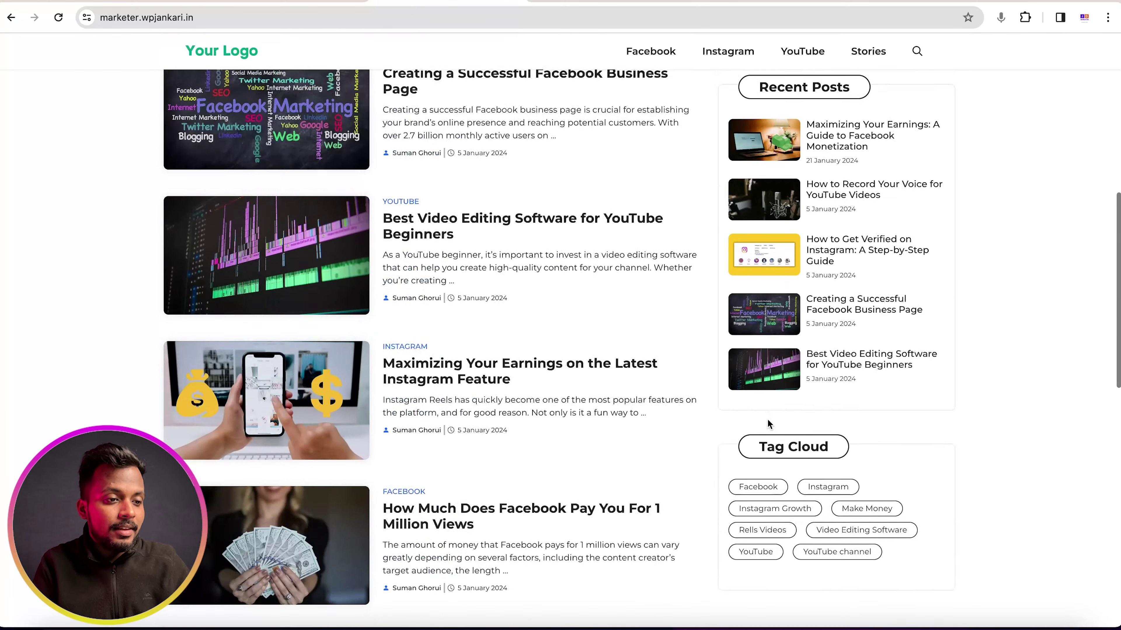
scroll(608, 377, up, 5)
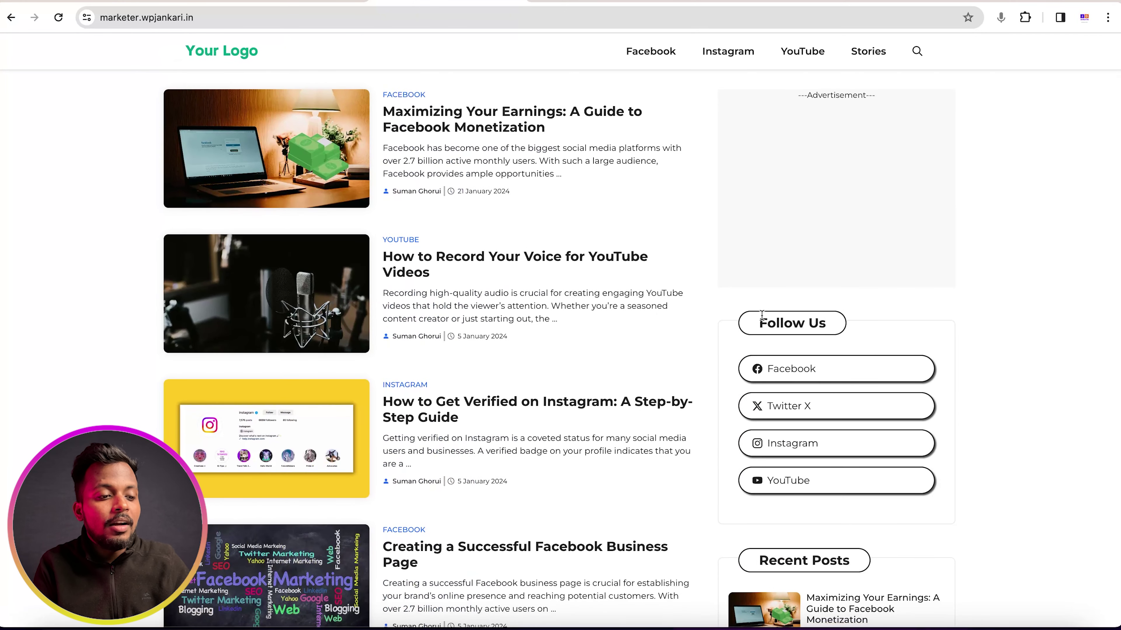
scroll(679, 437, down, 6)
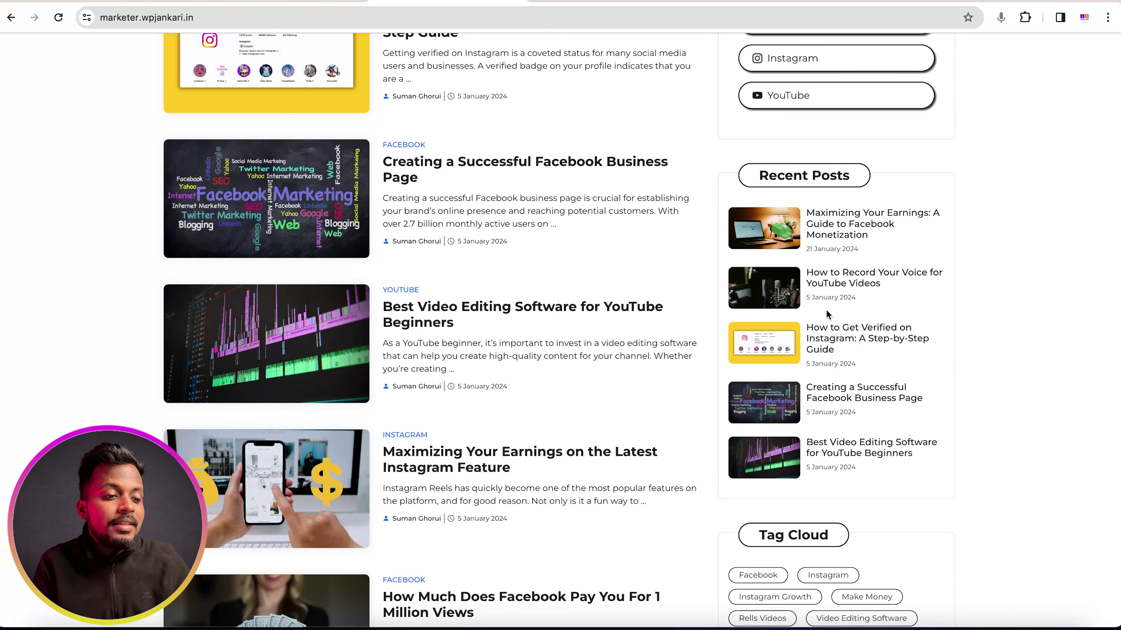
scroll(794, 388, down, 4)
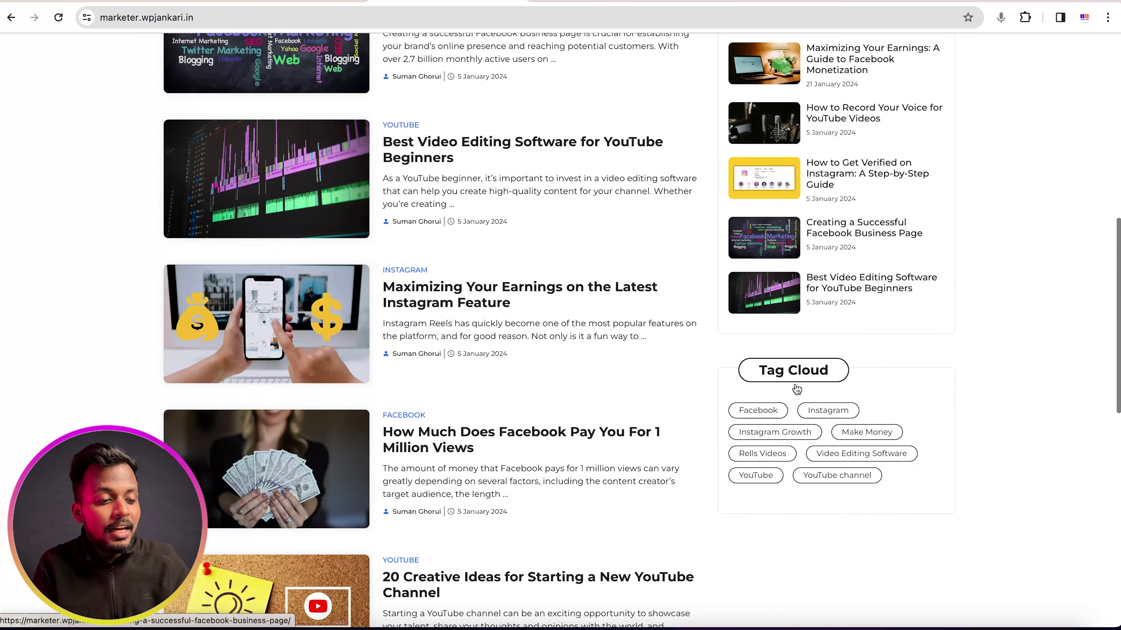
scroll(582, 263, up, 7)
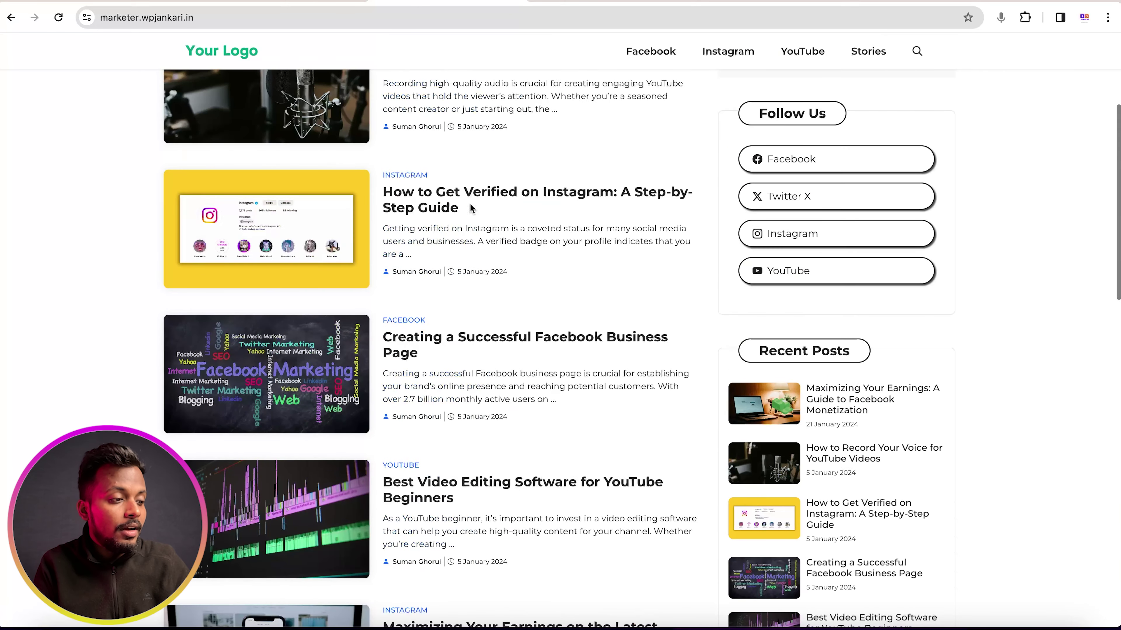
Step: Open the Instagram verification post on marketer.wpjankari.in and examine its header, author line, ad slots and table of contents
click(457, 203)
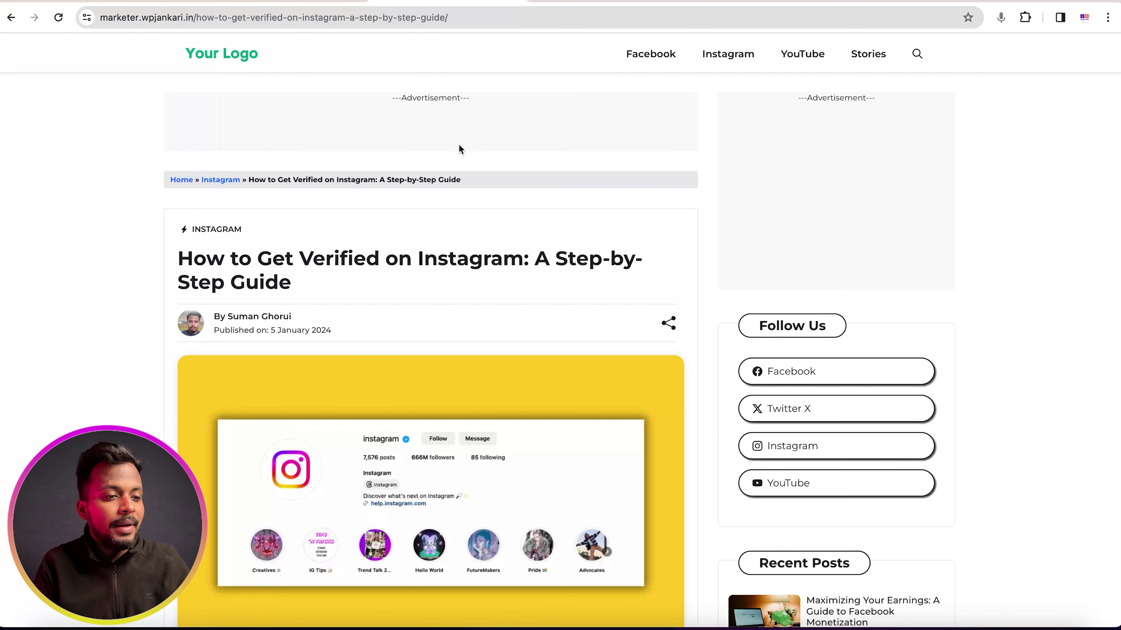
scroll(497, 265, down, 6)
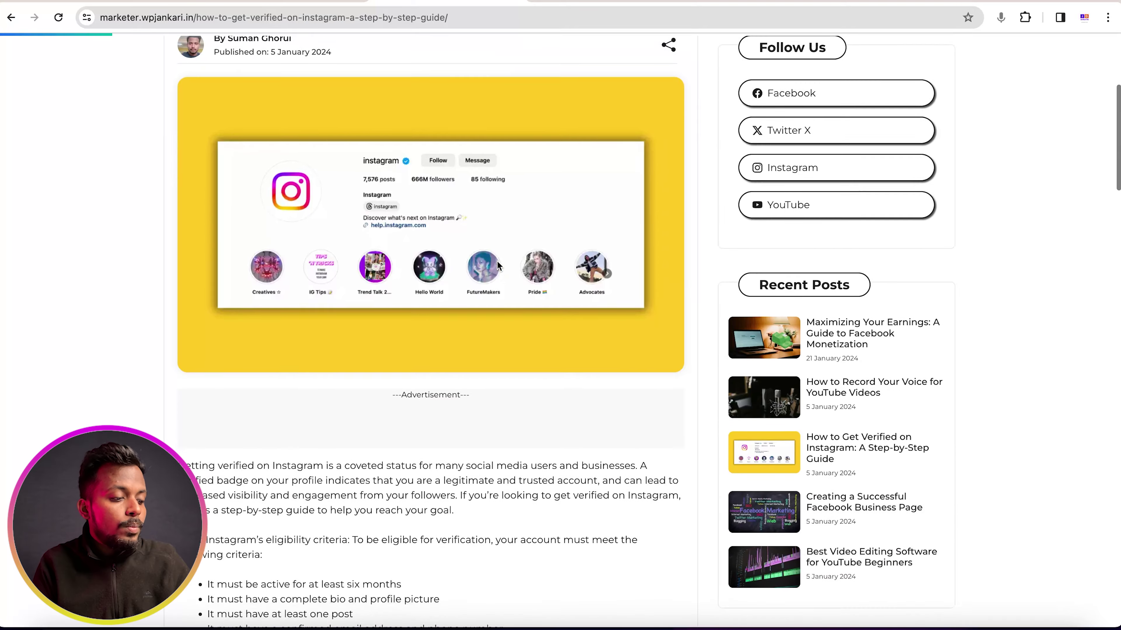
scroll(497, 261, down, 1)
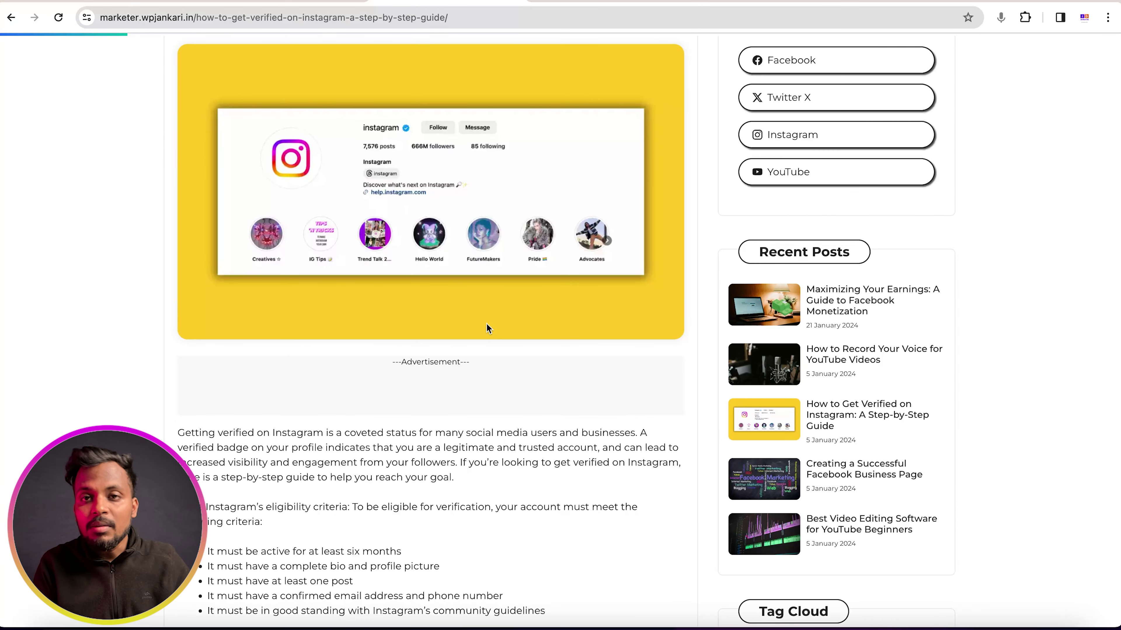
scroll(487, 329, up, 6)
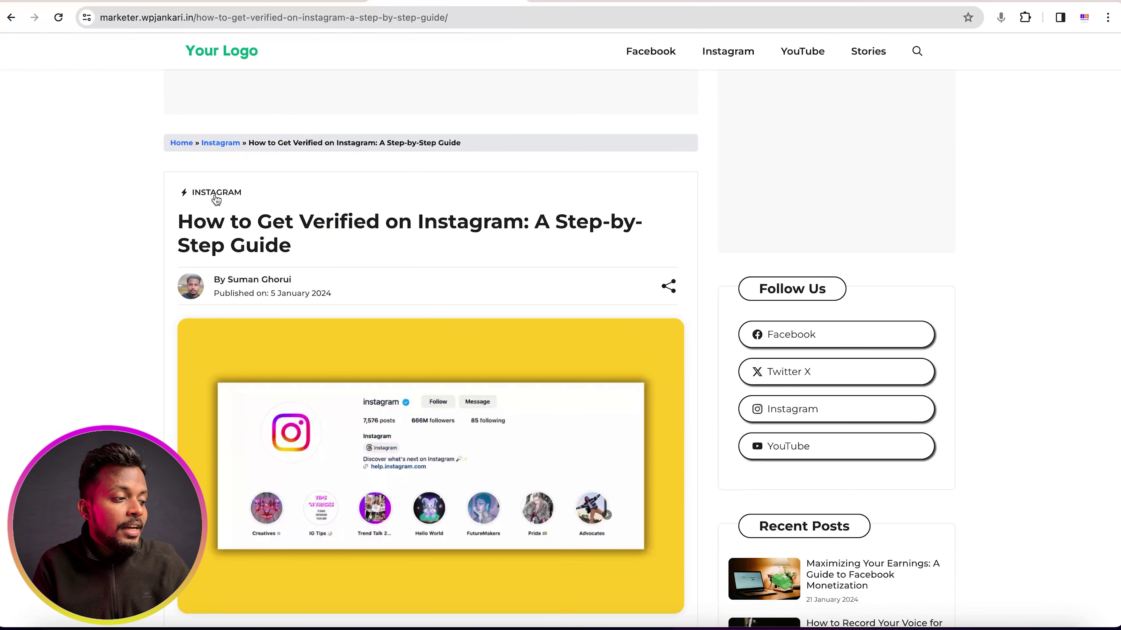
scroll(247, 232, down, 1)
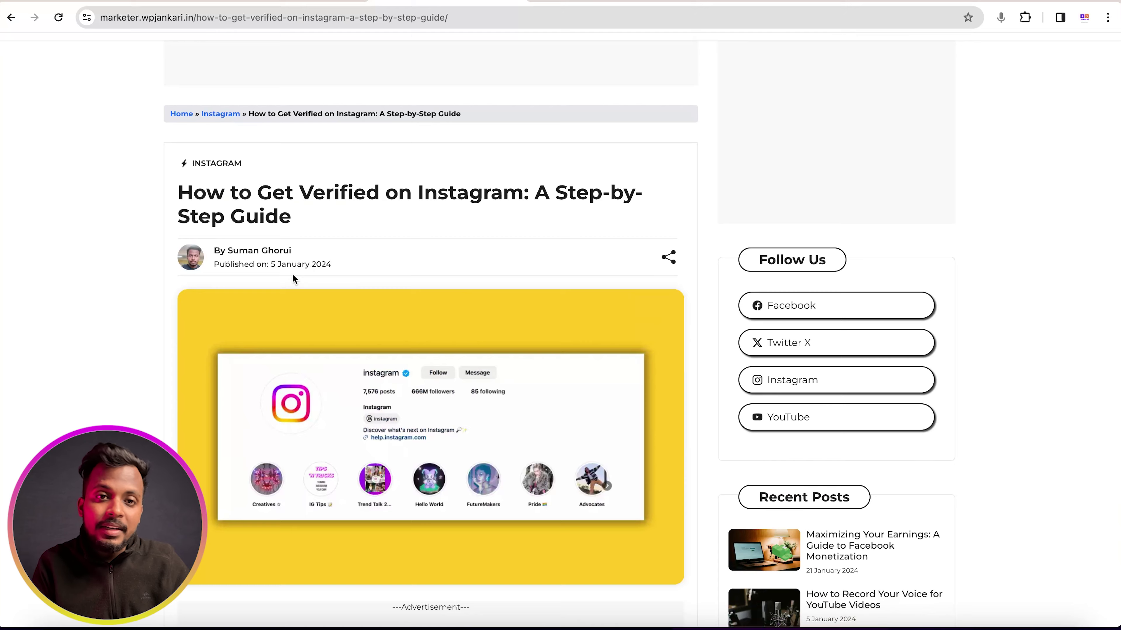
scroll(559, 270, down, 6)
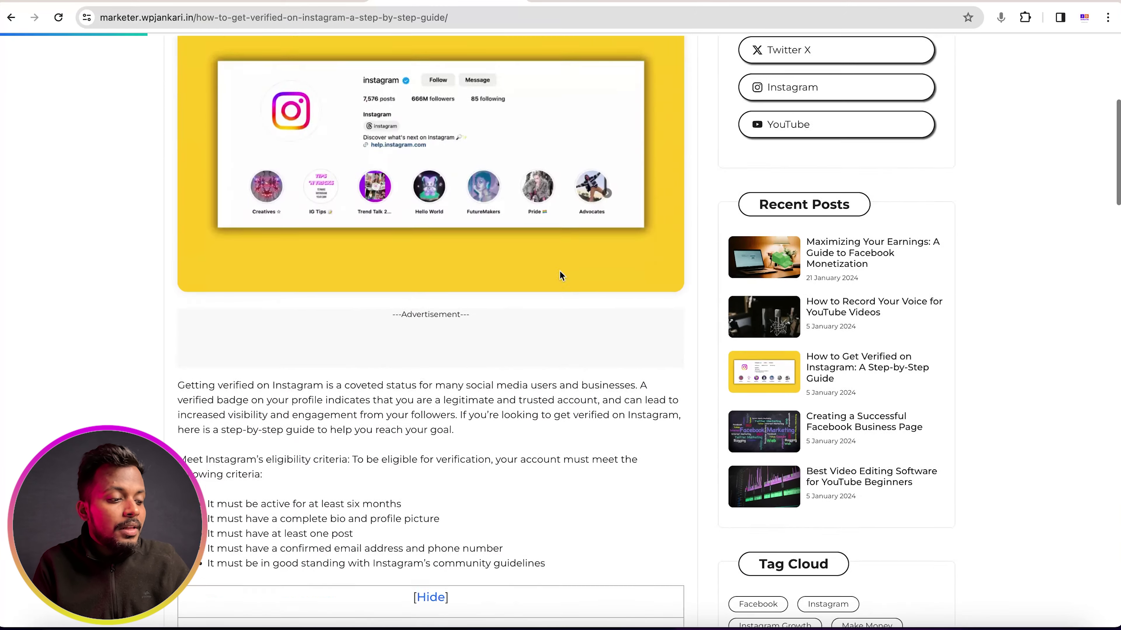
scroll(559, 275, down, 3)
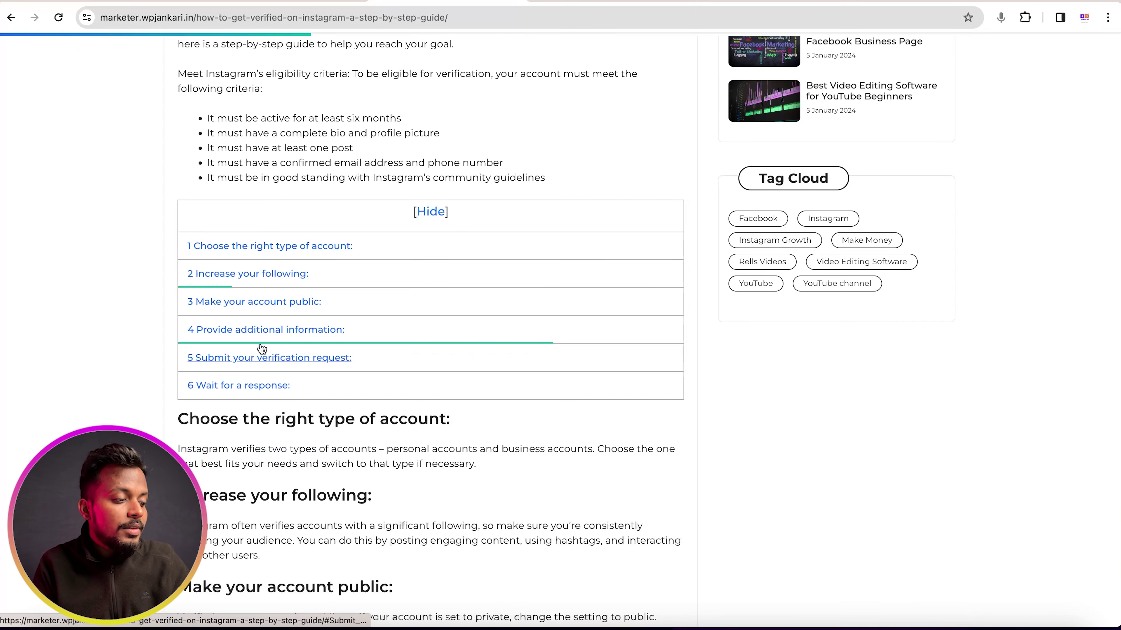
Step: Examine the rest of the post layout, including the share buttons, author box, related posts and comment form
scroll(254, 384, down, 4)
scroll(250, 391, down, 10)
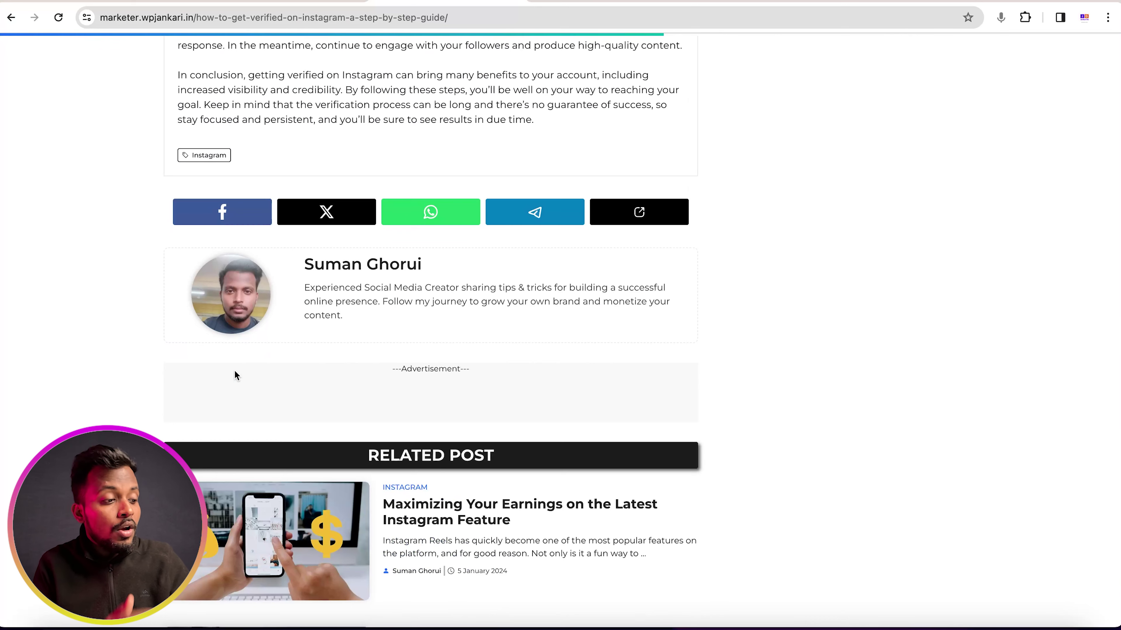
scroll(234, 373, down, 1)
scroll(234, 373, down, 2)
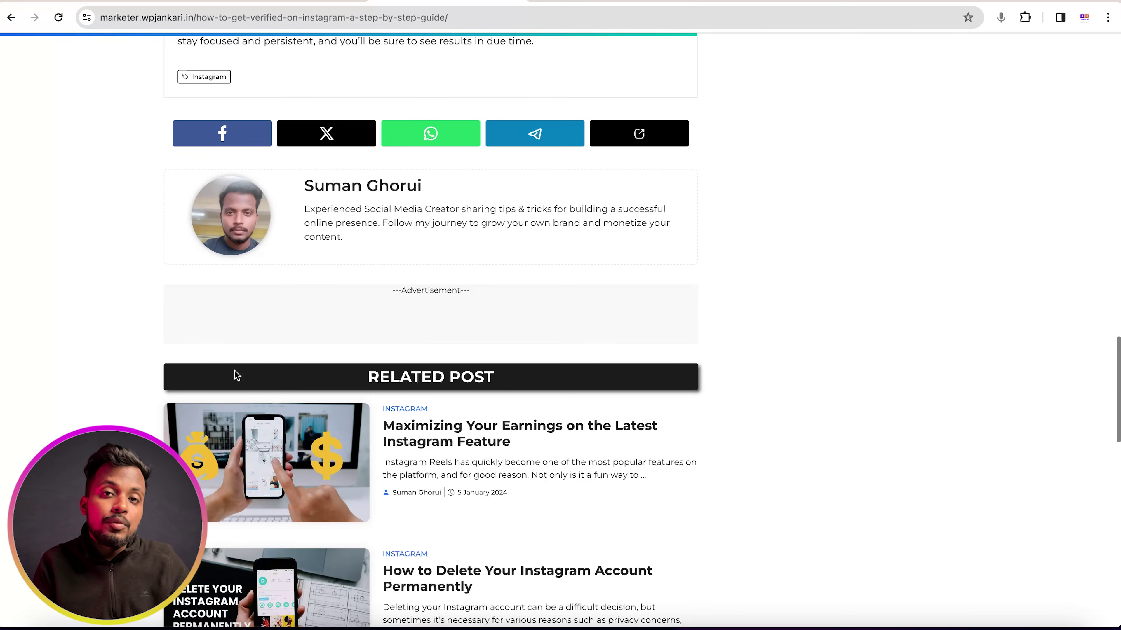
scroll(235, 375, down, 3)
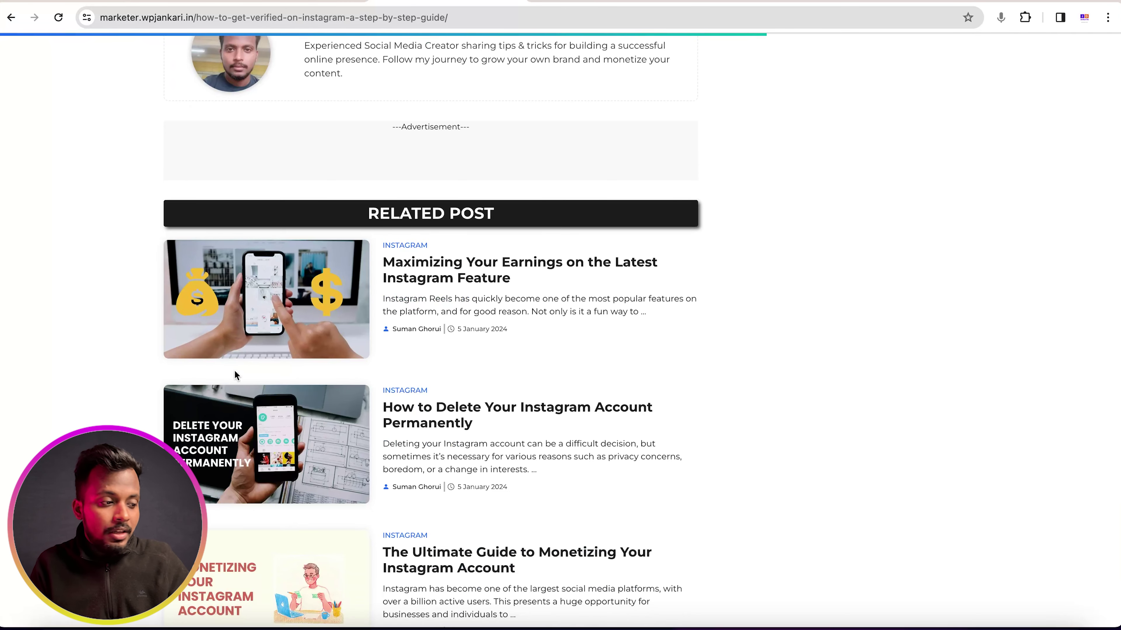
scroll(235, 375, down, 4)
scroll(235, 376, down, 10)
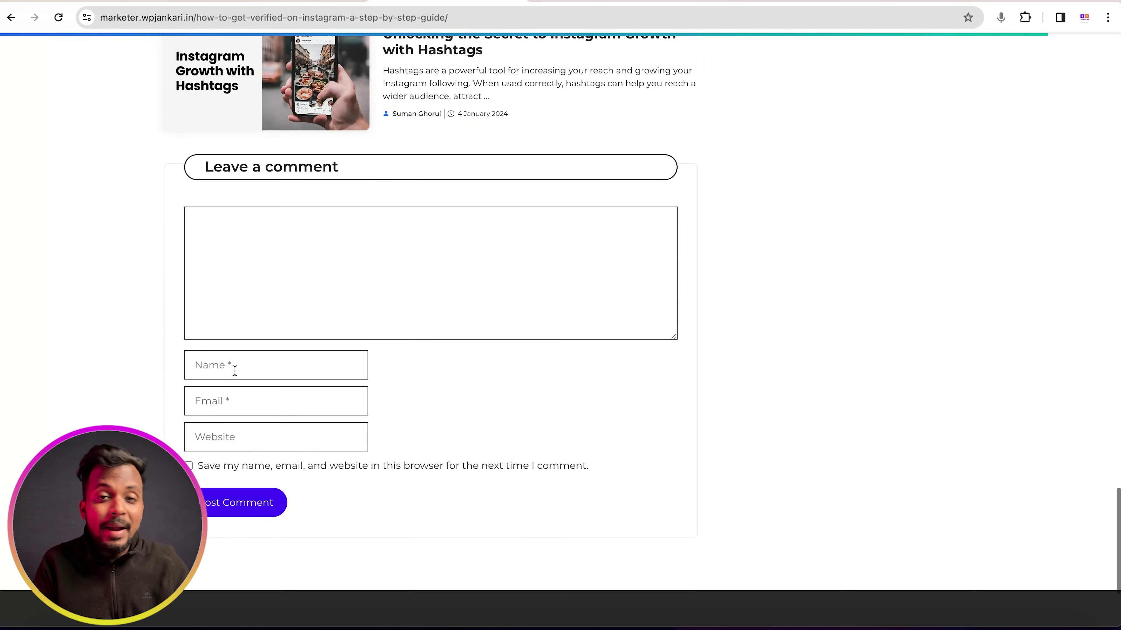
scroll(235, 371, up, 14)
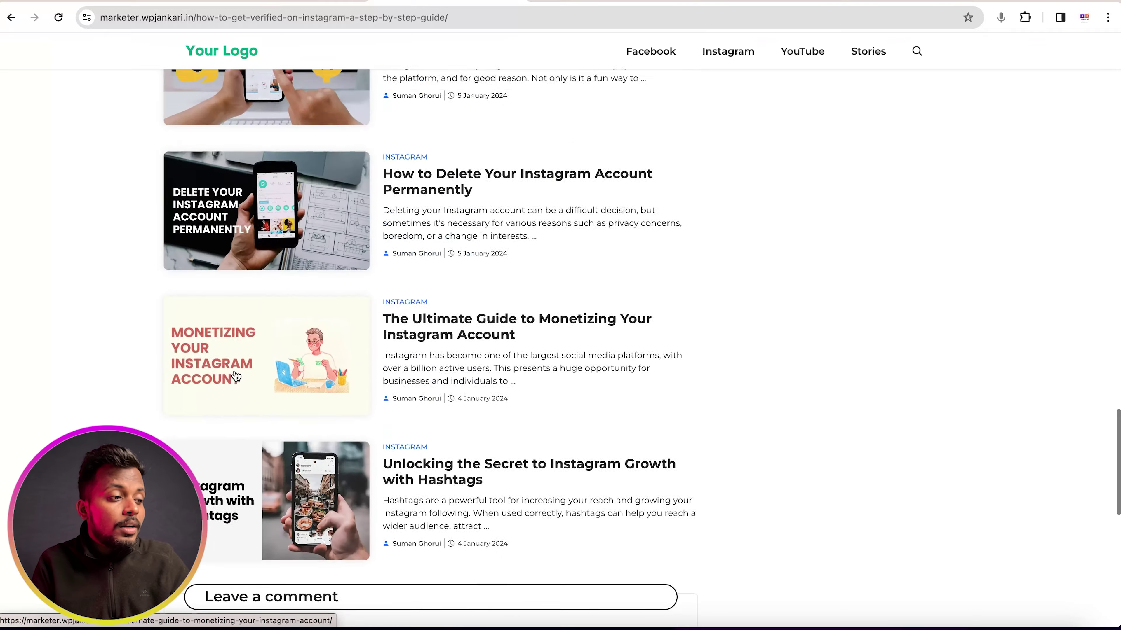
scroll(236, 375, up, 20)
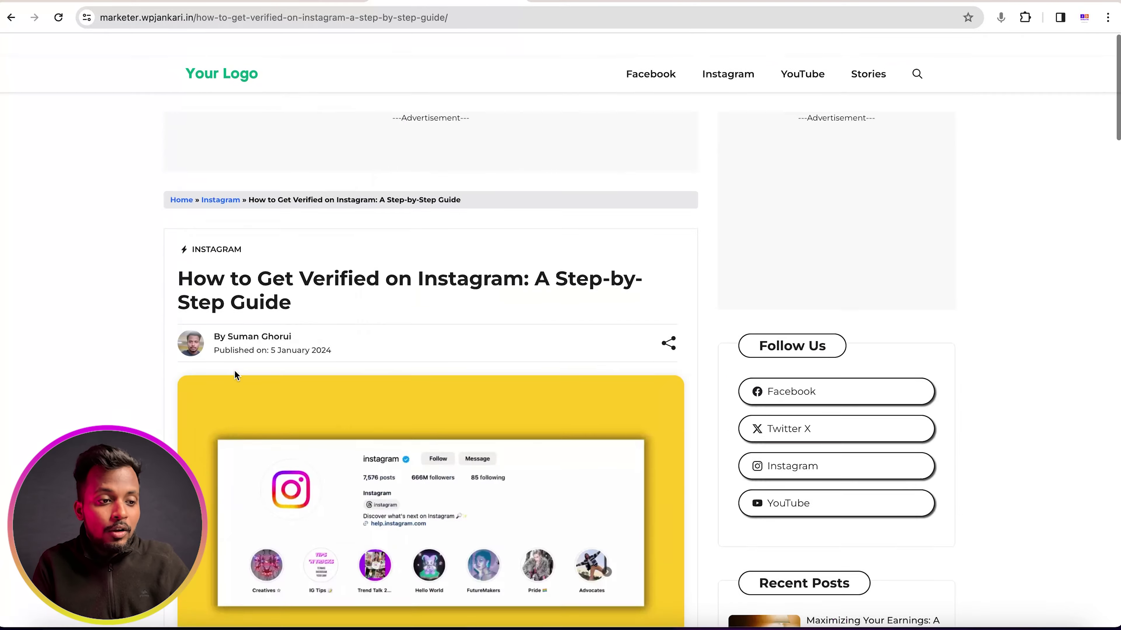
Step: Look over the WP Jankari homepage with its starter theme on wpjankari.in
scroll(234, 371, left, 5)
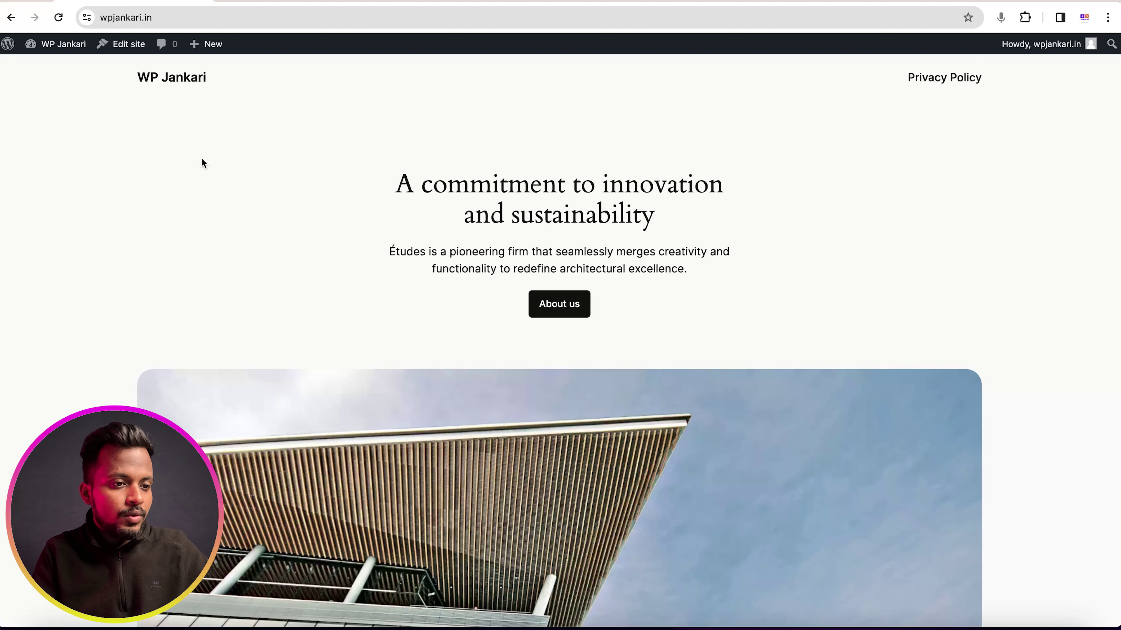
scroll(231, 256, down, 10)
scroll(185, 199, up, 10)
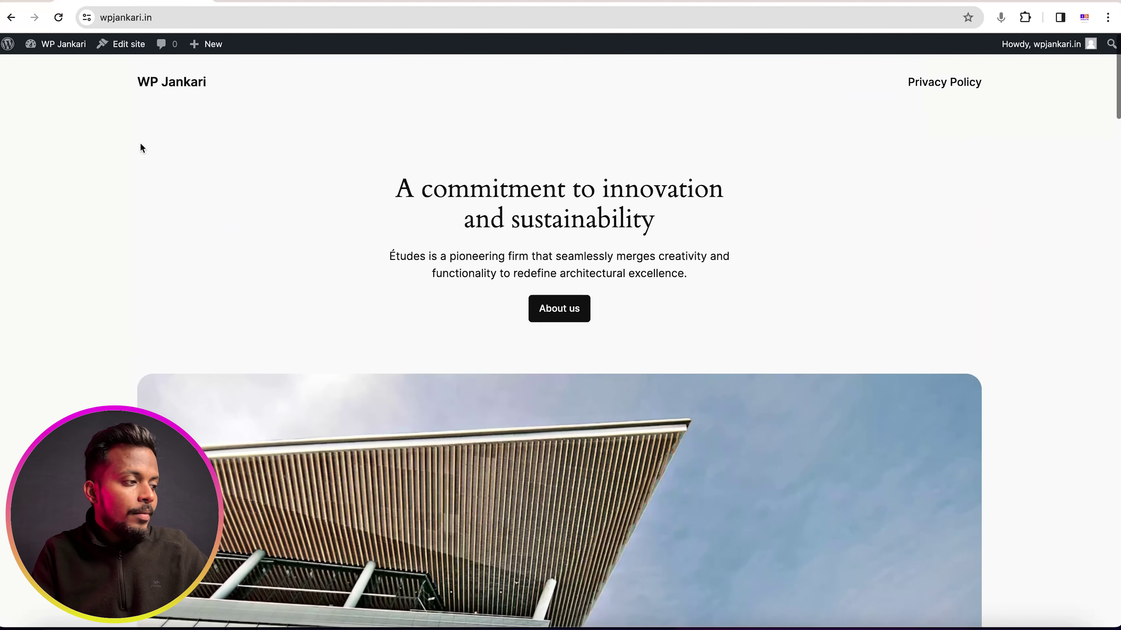
Step: Open the WP Jankari admin dashboard and show the list of all posts
mouse_move(53, 44)
click(57, 70)
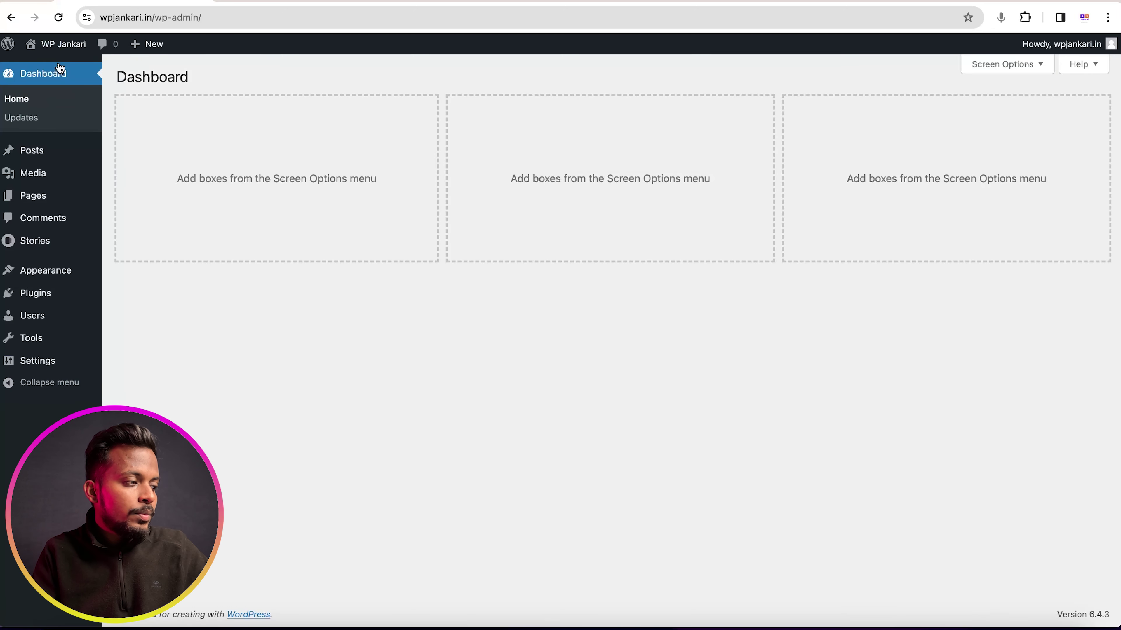
mouse_move(41, 155)
click(119, 158)
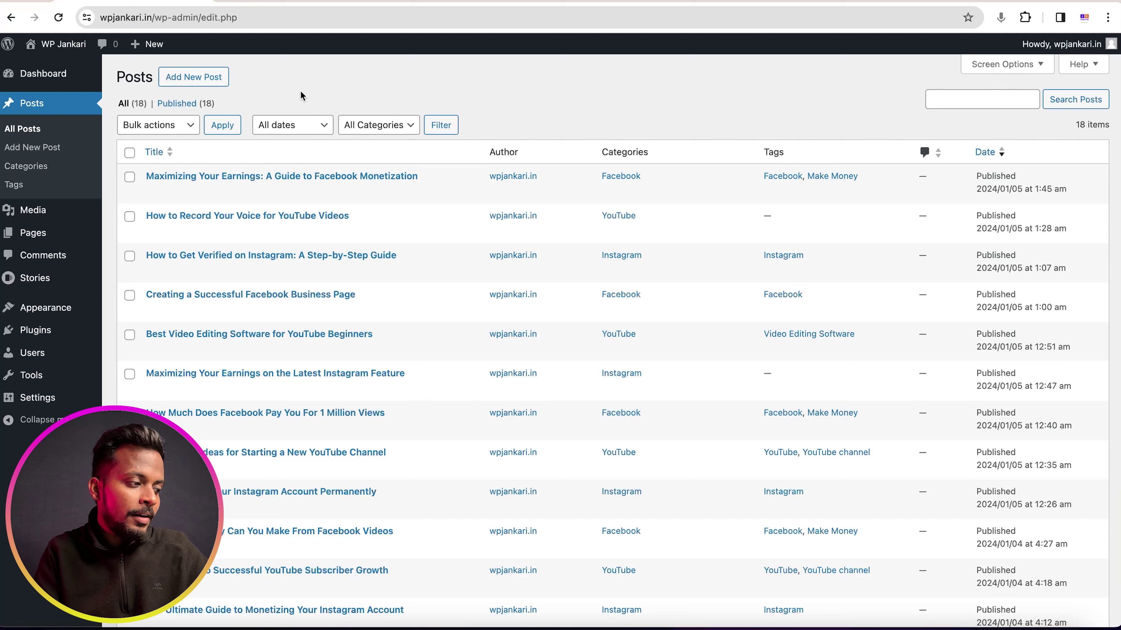
Step: Search the WordPress theme directory for GeneratePress, then install and activate the theme
mouse_move(45, 308)
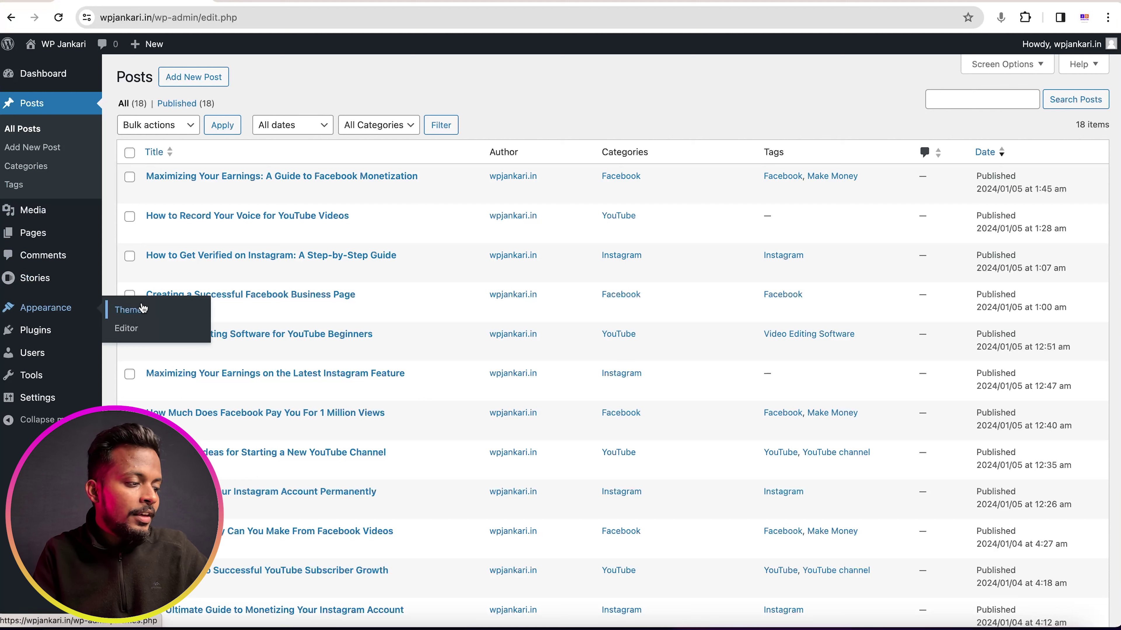
click(142, 308)
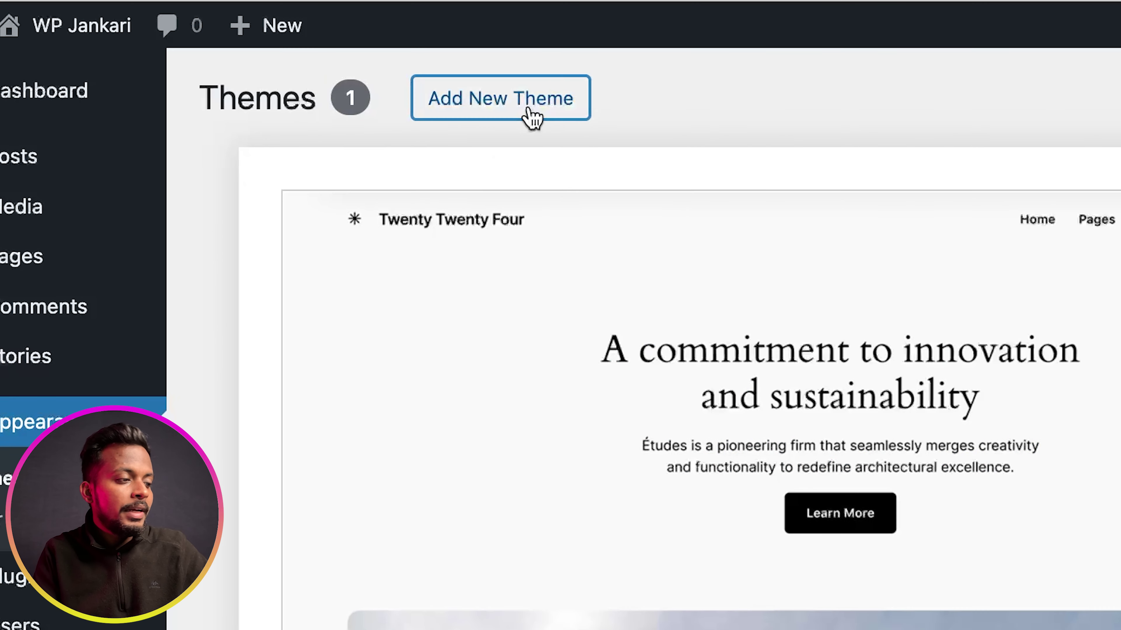
click(527, 113)
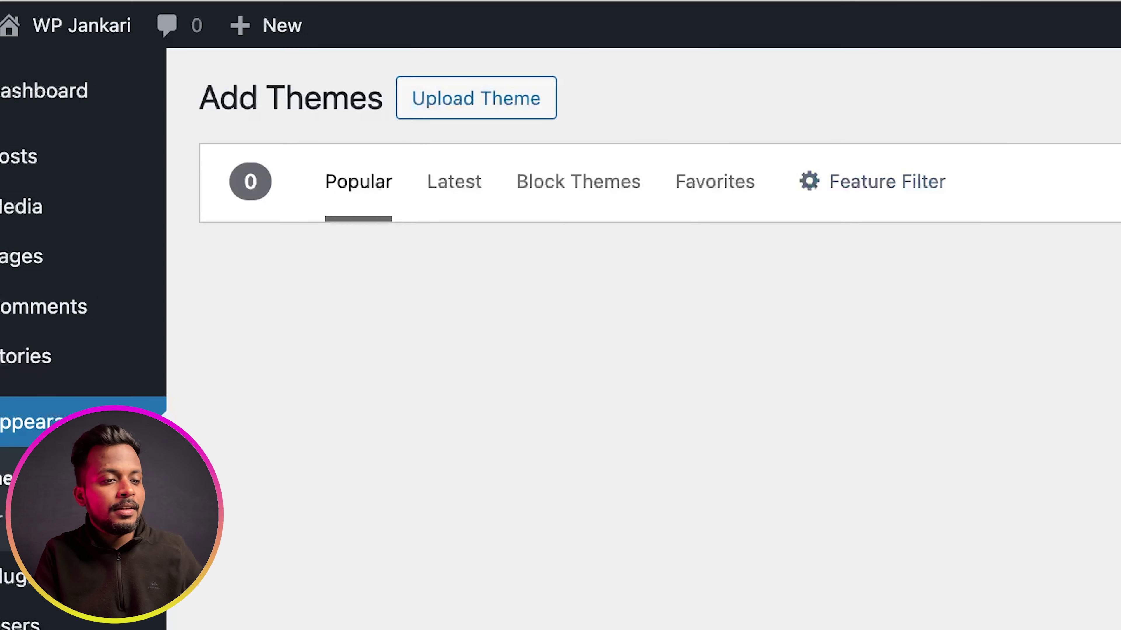
click(719, 188)
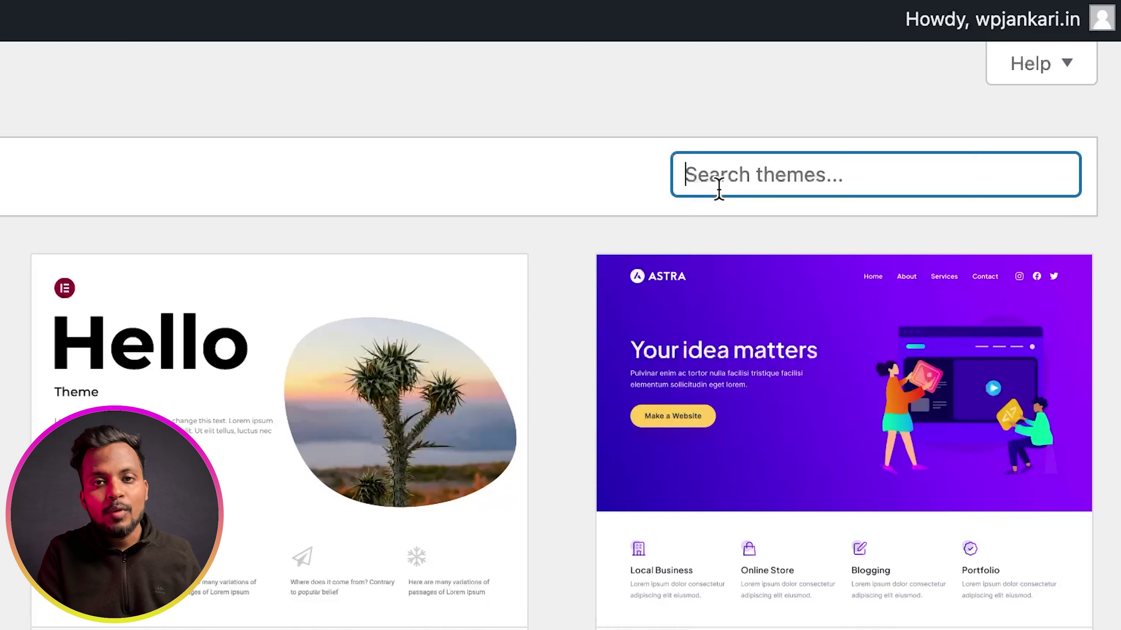
text(GeneratePress)
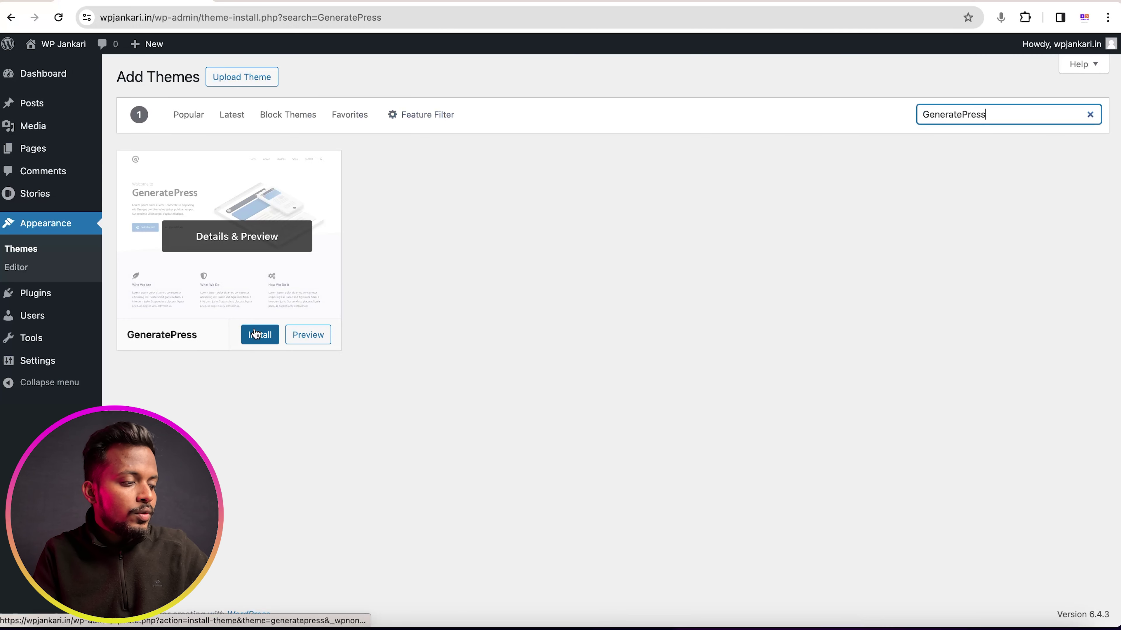
click(255, 334)
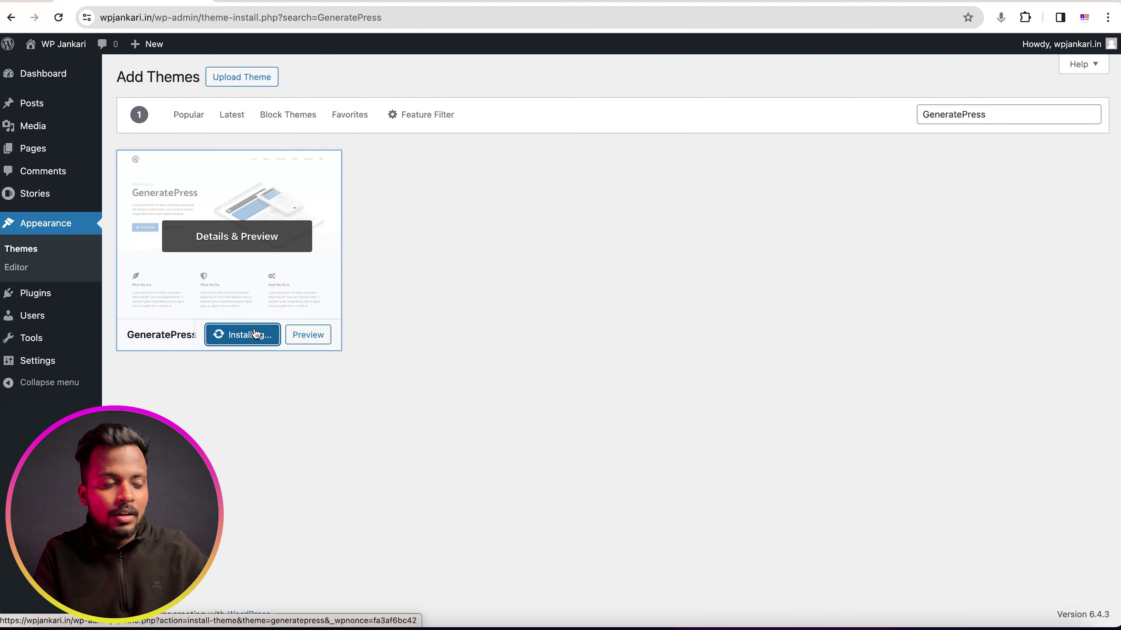
click(244, 342)
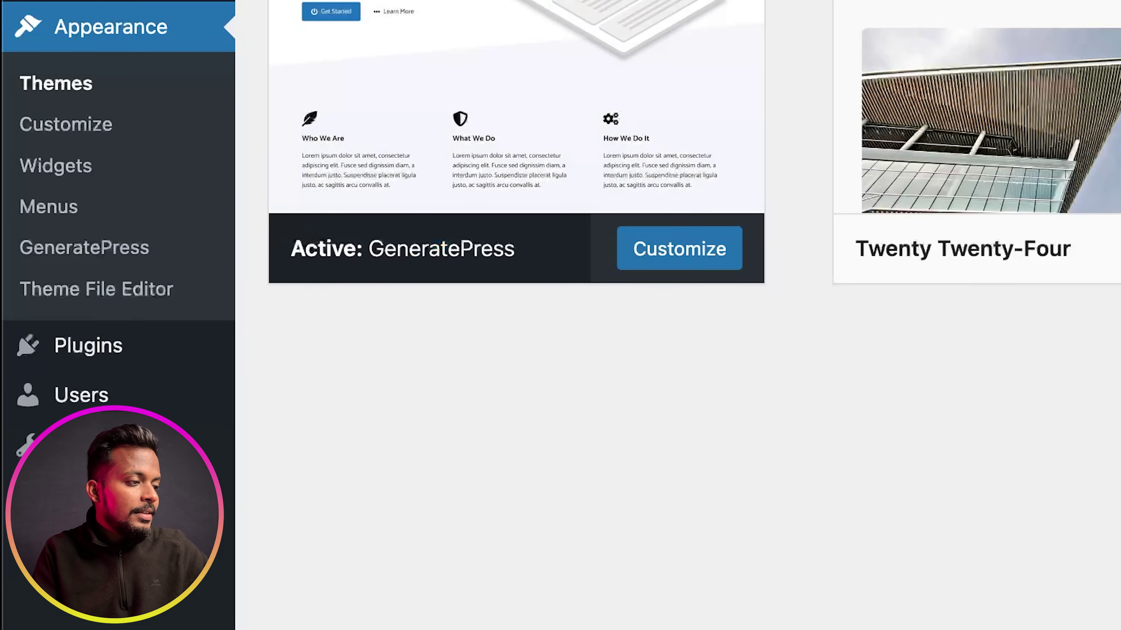
Step: Find the GenerateBlocks plugin in the plugin directory by searching for Generateblock, and install and activate it
mouse_move(84, 342)
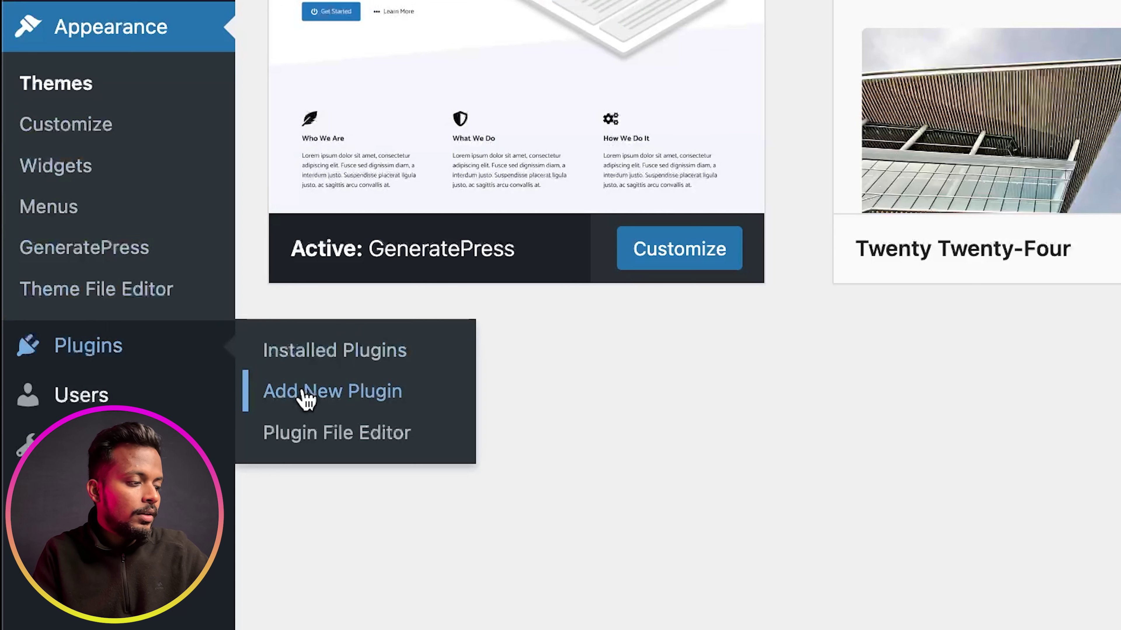
click(307, 393)
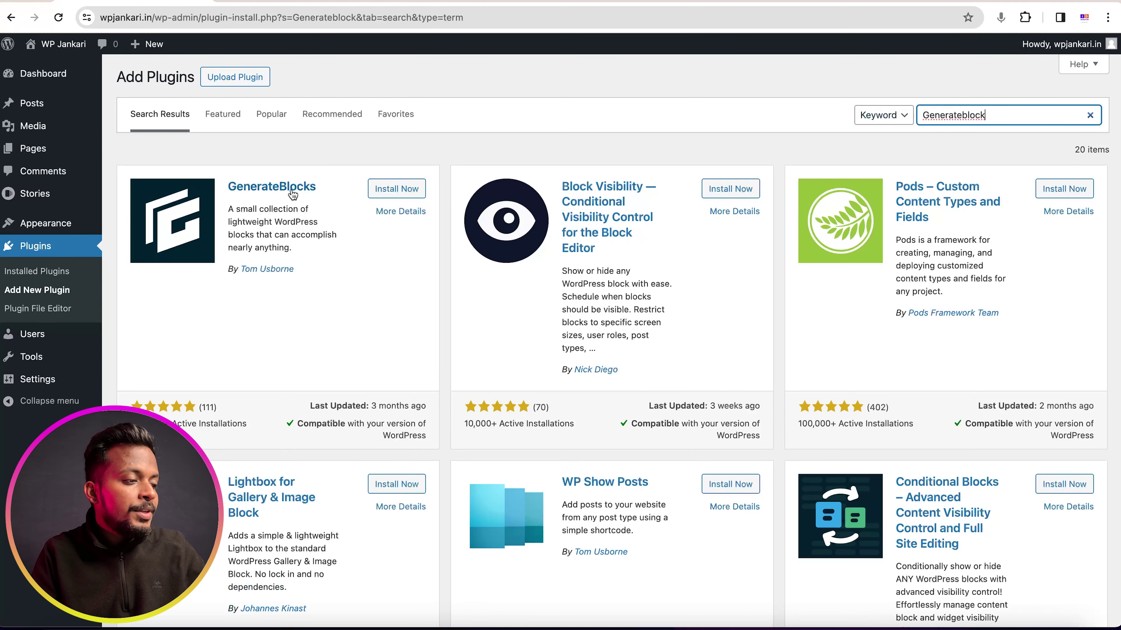
click(398, 189)
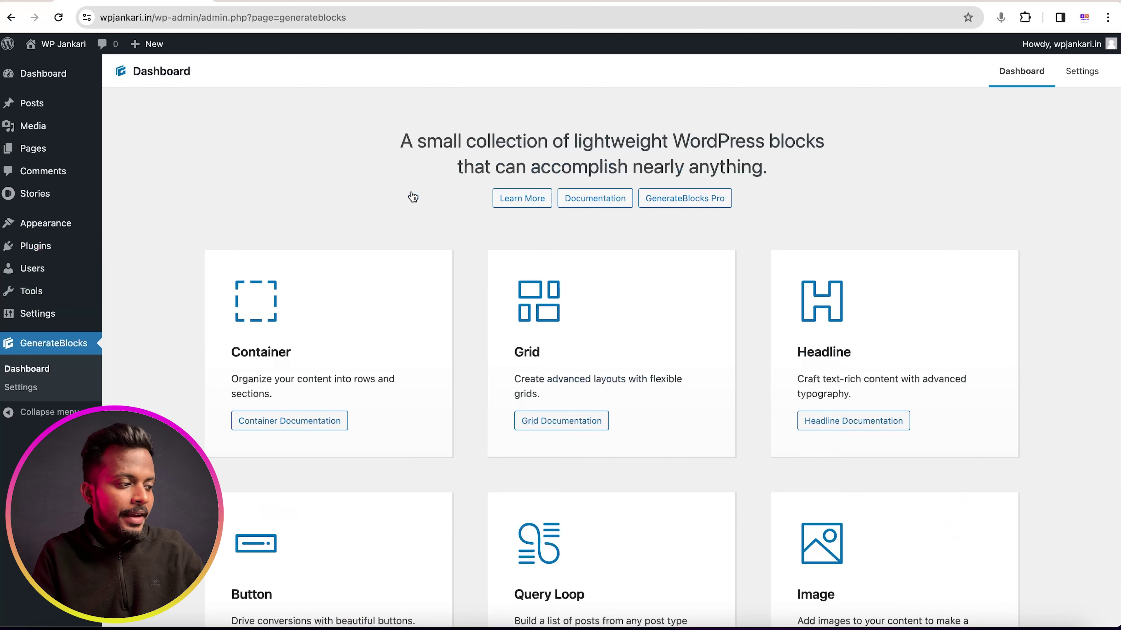
Step: Open the WP Jankari homepage in a separate tab and examine how its posts and sidebar look with GeneratePress
mouse_move(48, 44)
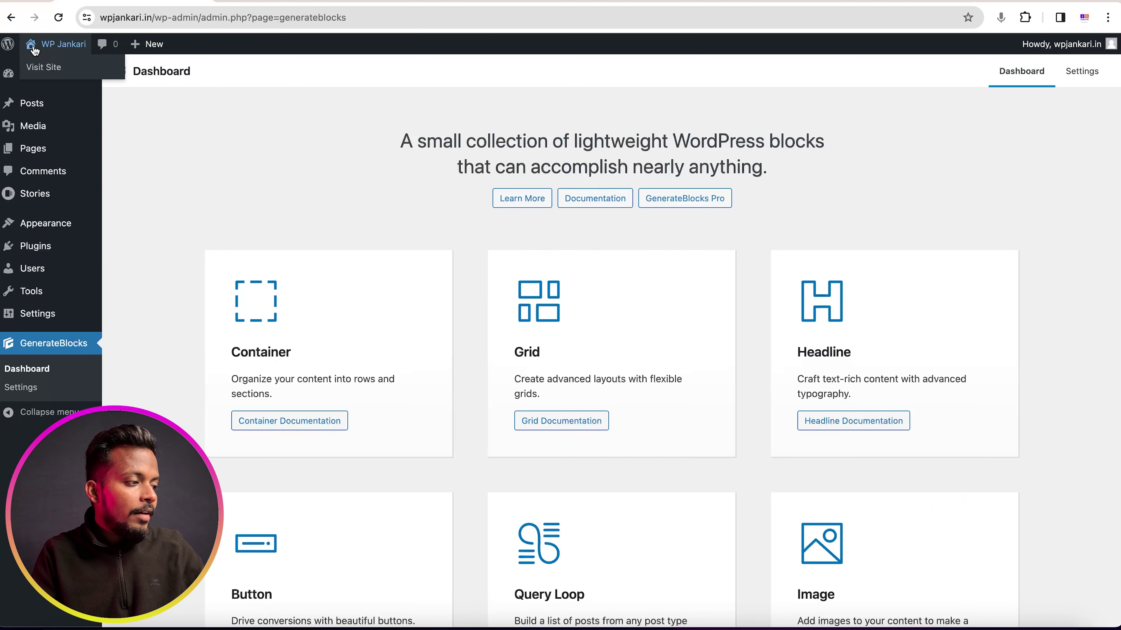
right_click(44, 66)
click(53, 76)
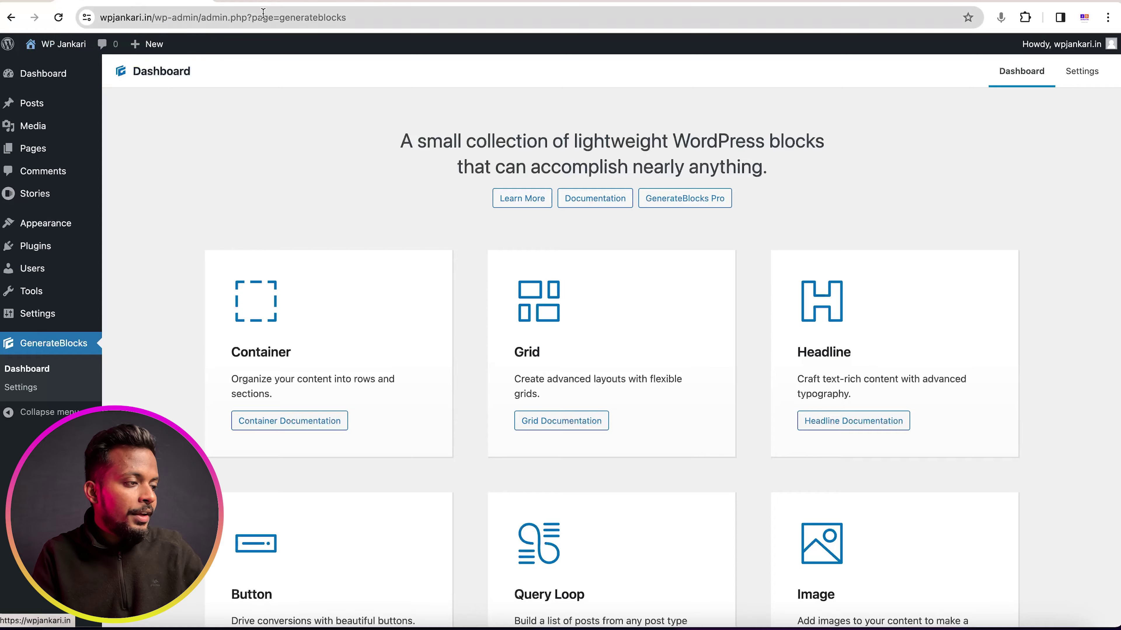
scroll(114, 284, down, 7)
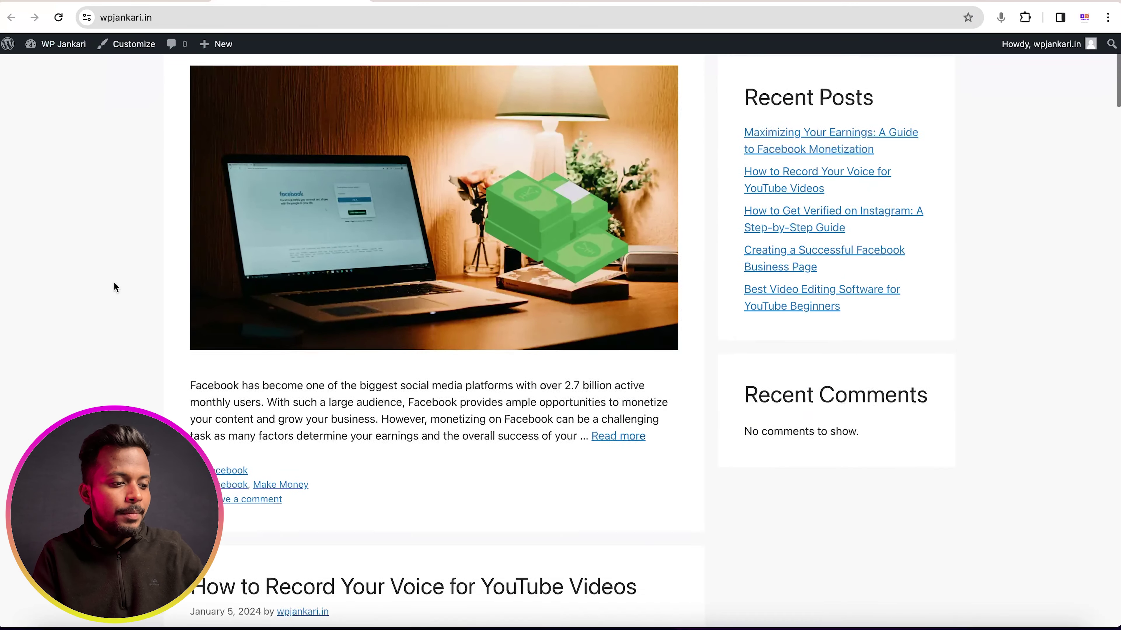
scroll(114, 284, up, 7)
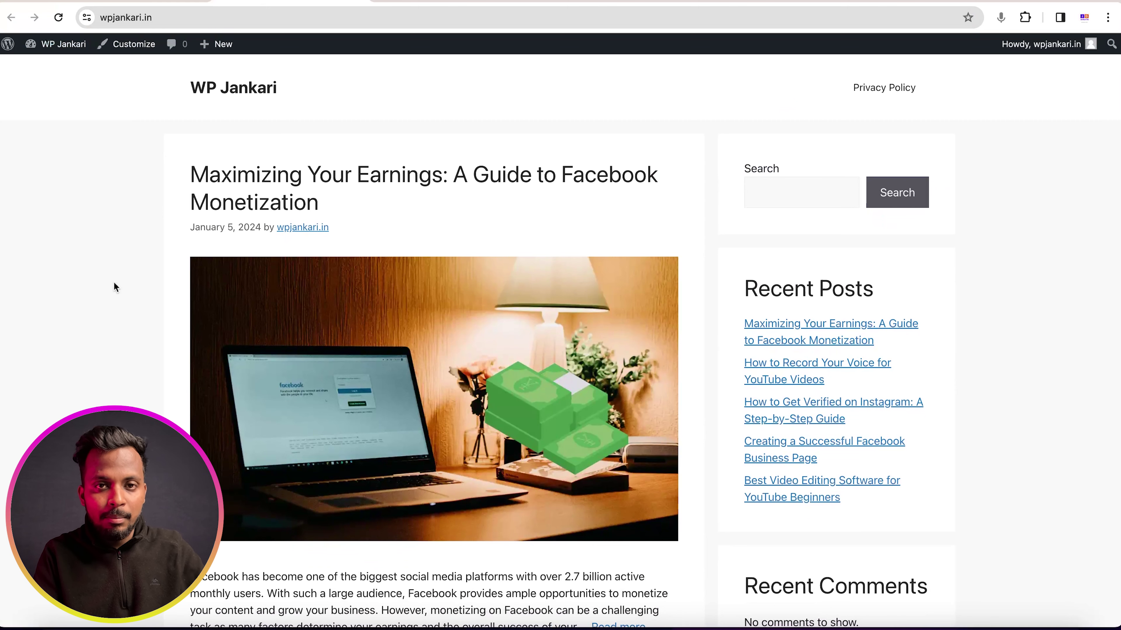
Step: Find the WP Lite Theme site through a Google search for wp lite theme and download its free Marketer Blog template for GeneratePress
click(442, 2)
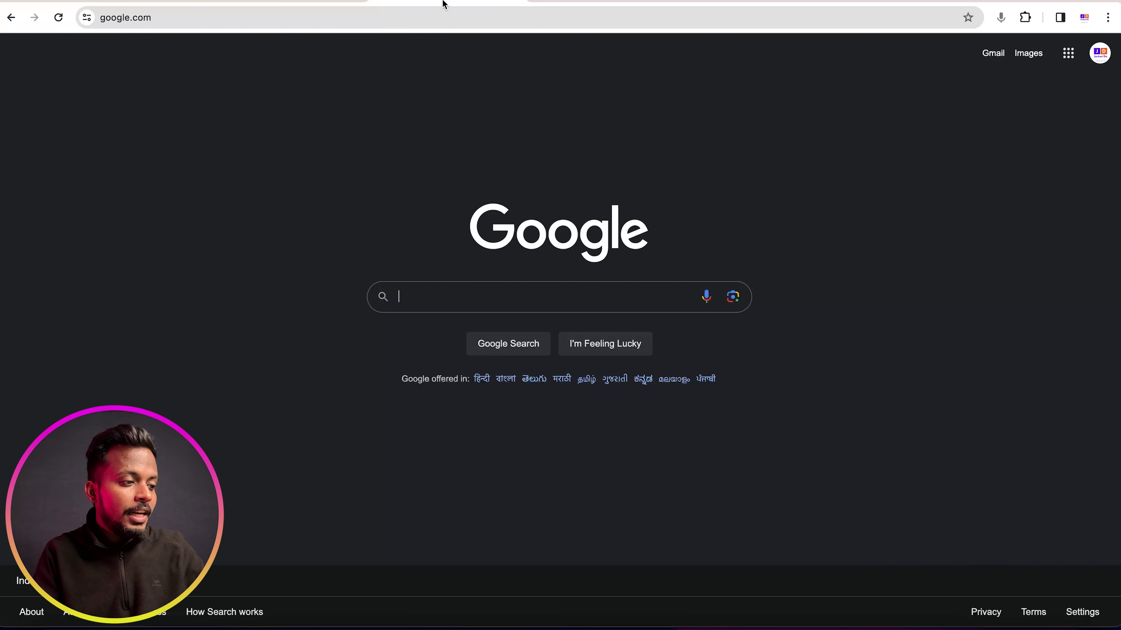
click(419, 296)
text(wp lite)
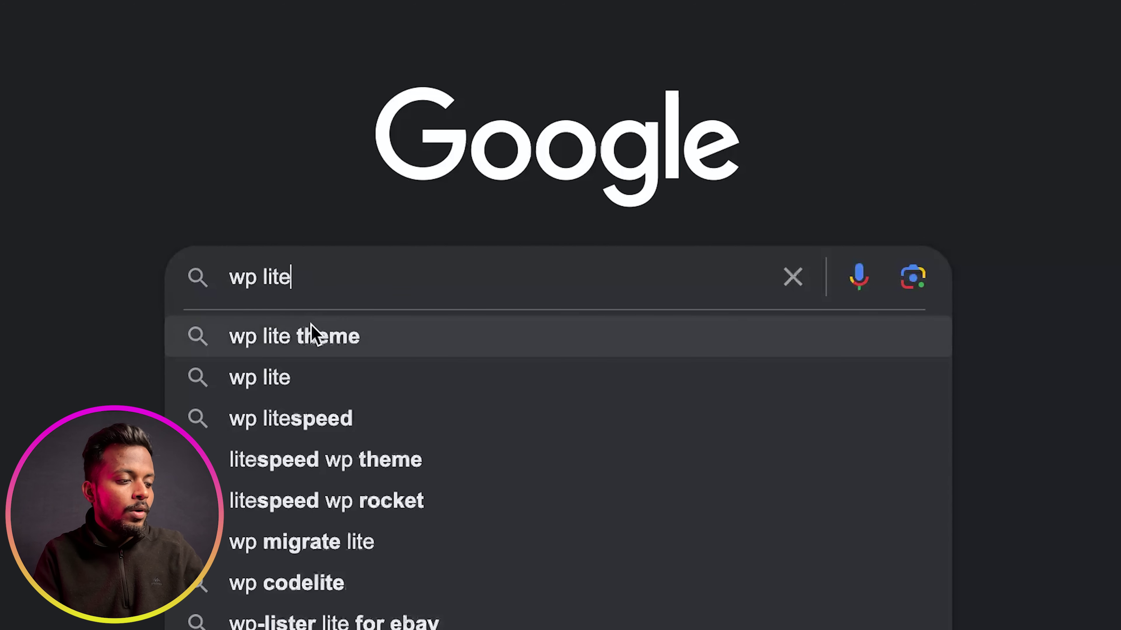
click(311, 334)
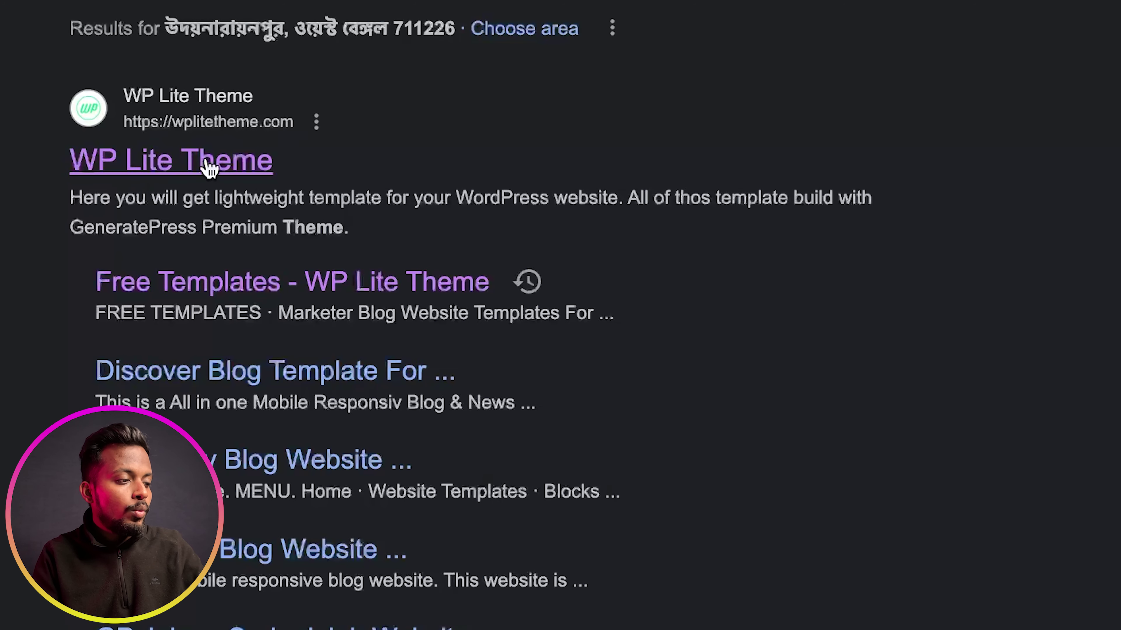
click(224, 169)
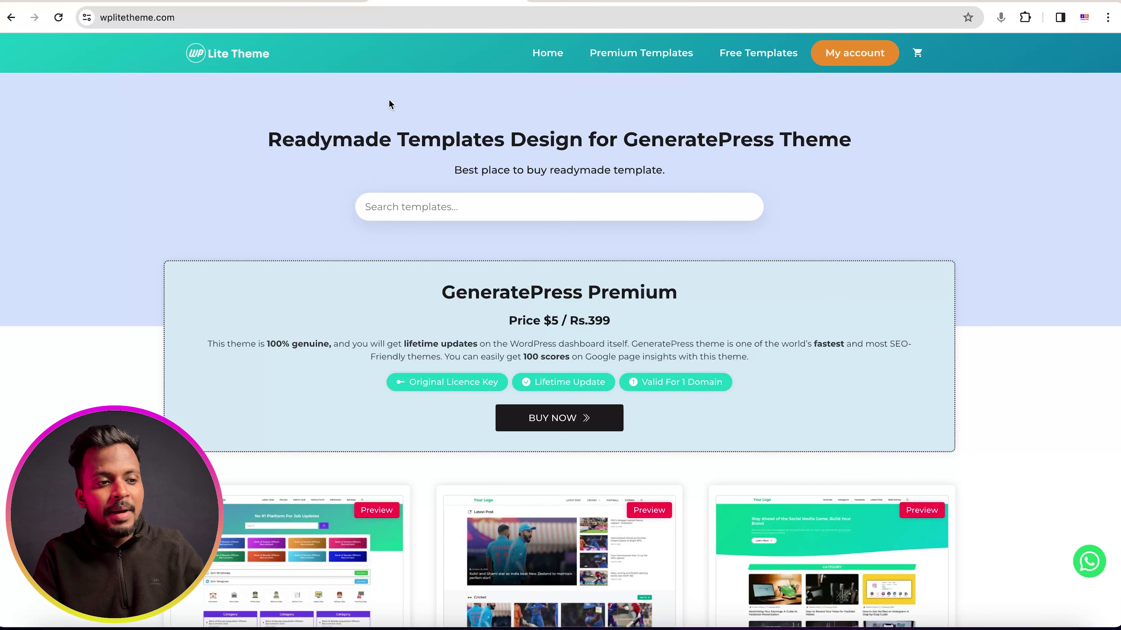
click(728, 53)
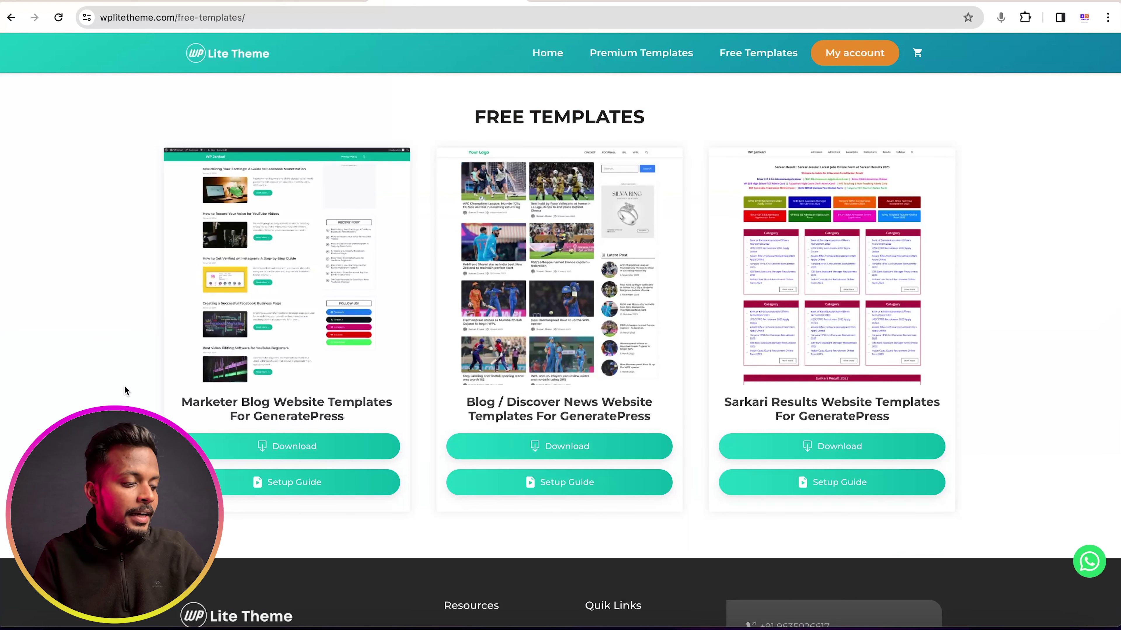
click(252, 448)
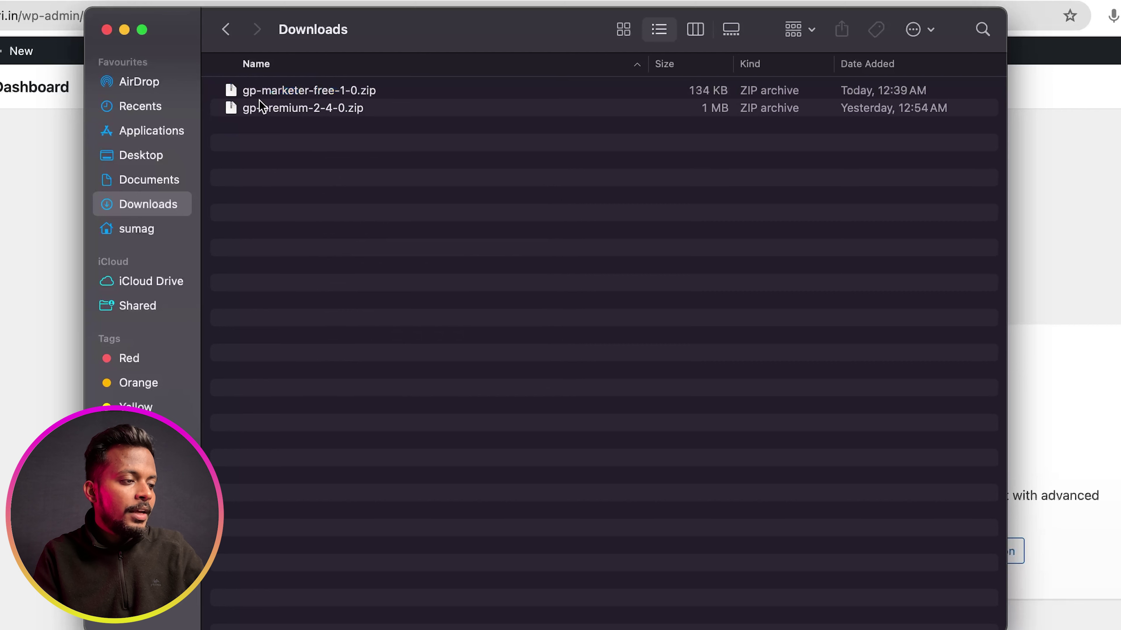
Step: Extract gp-marketer-free-1-0.zip in the Downloads folder in Finder and look through its contents, including the theme folder
double_click(307, 93)
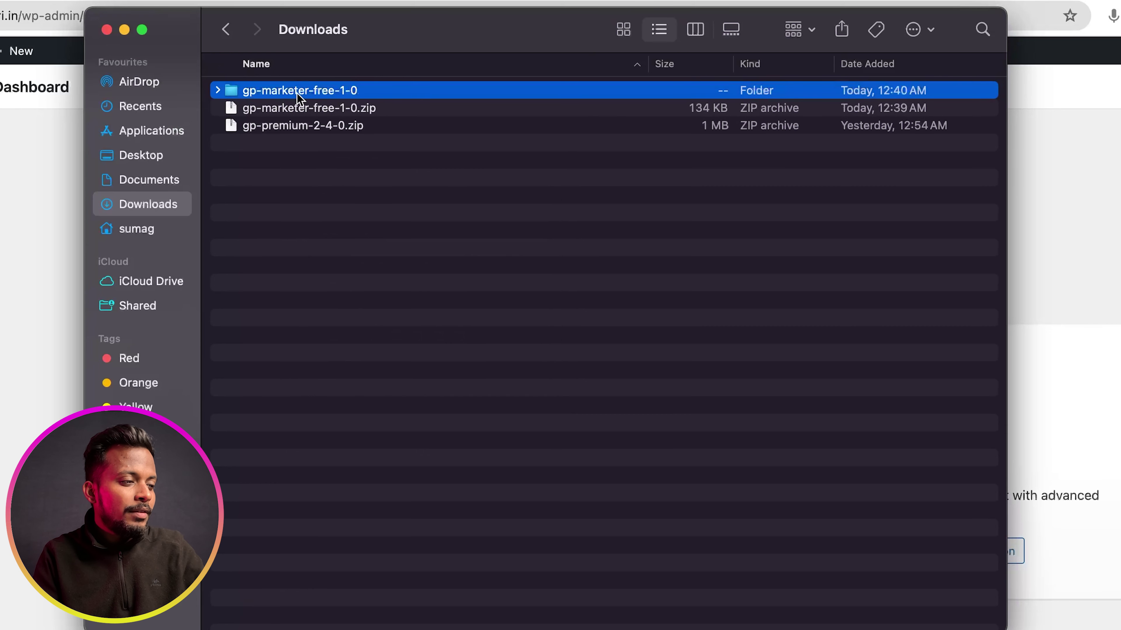
double_click(297, 92)
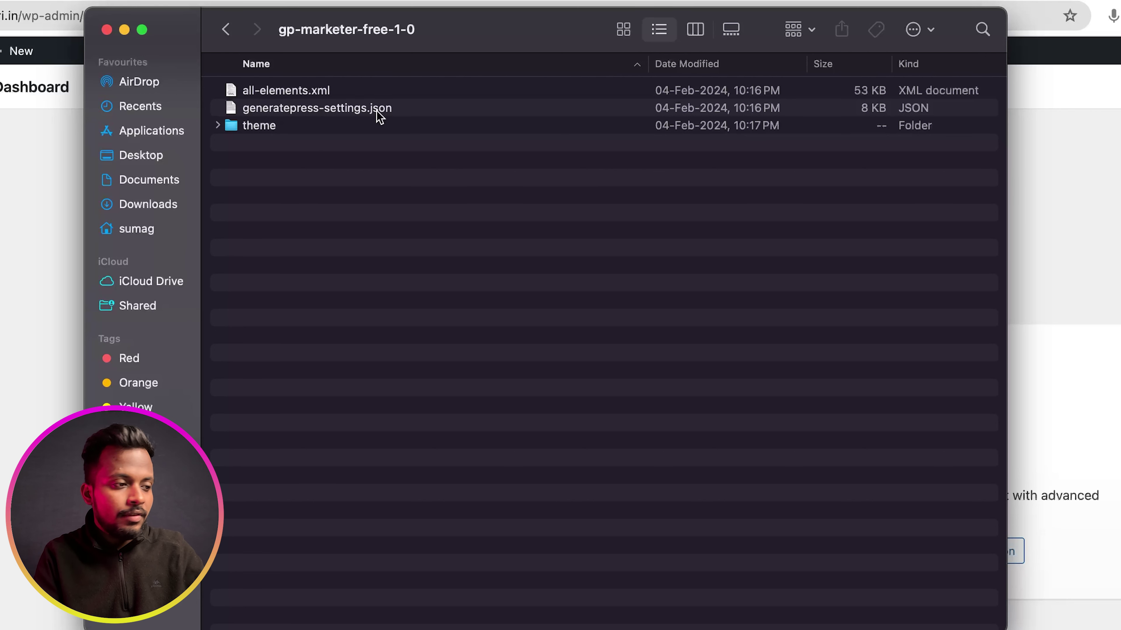
double_click(272, 128)
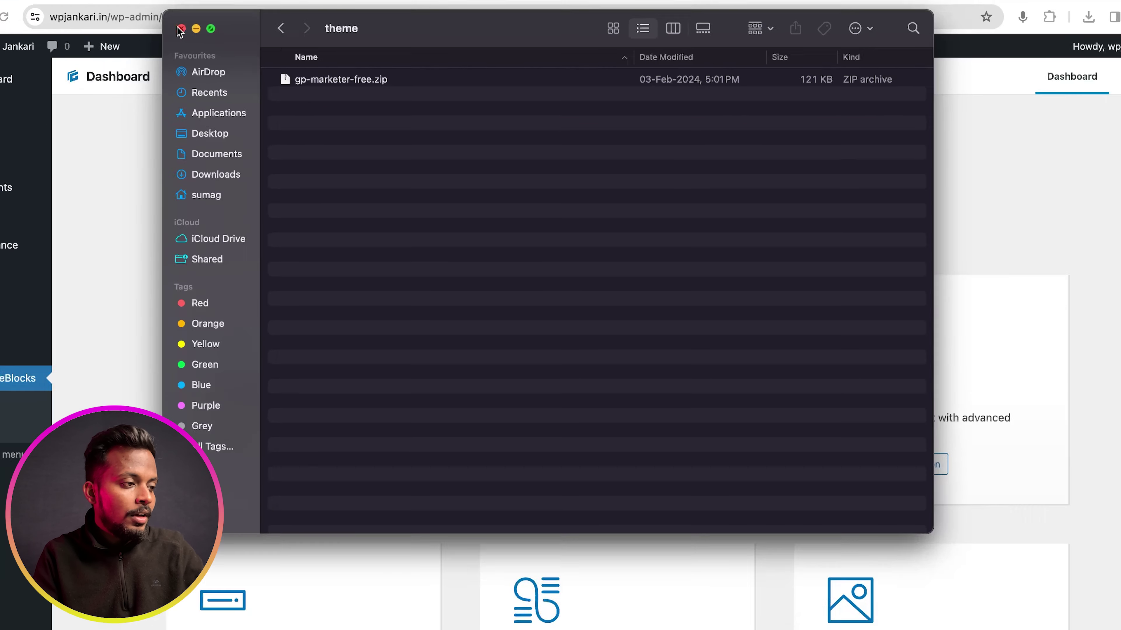
click(107, 30)
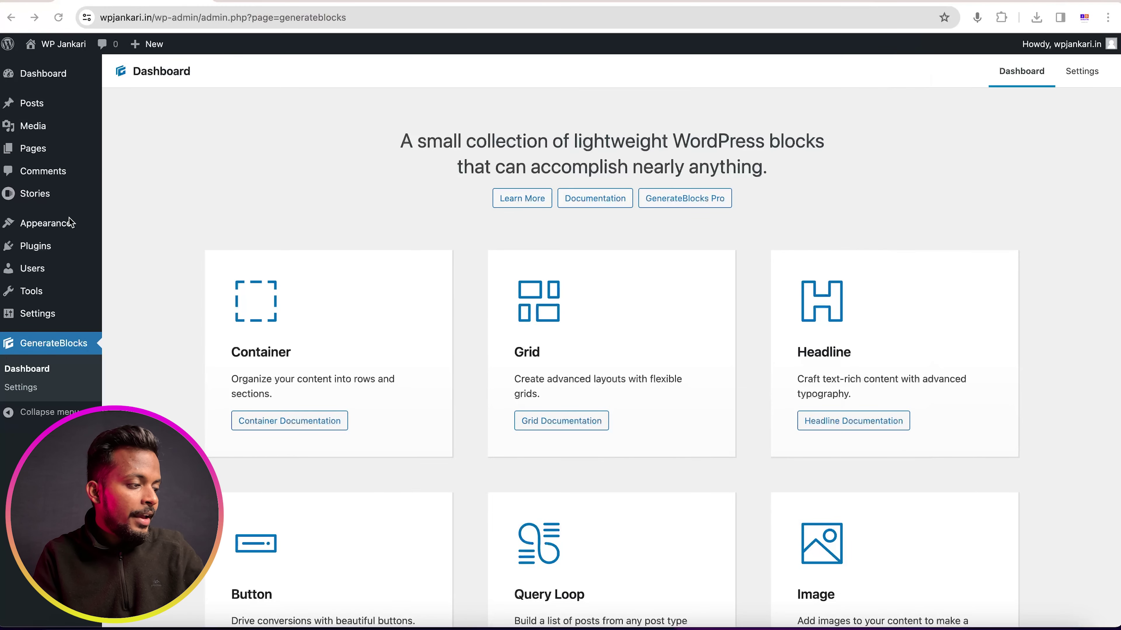
Step: Upload gp-marketer-free.zip from the theme folder inside gp-marketer-free-1-0 as a new WordPress theme, then install and activate it
click(116, 225)
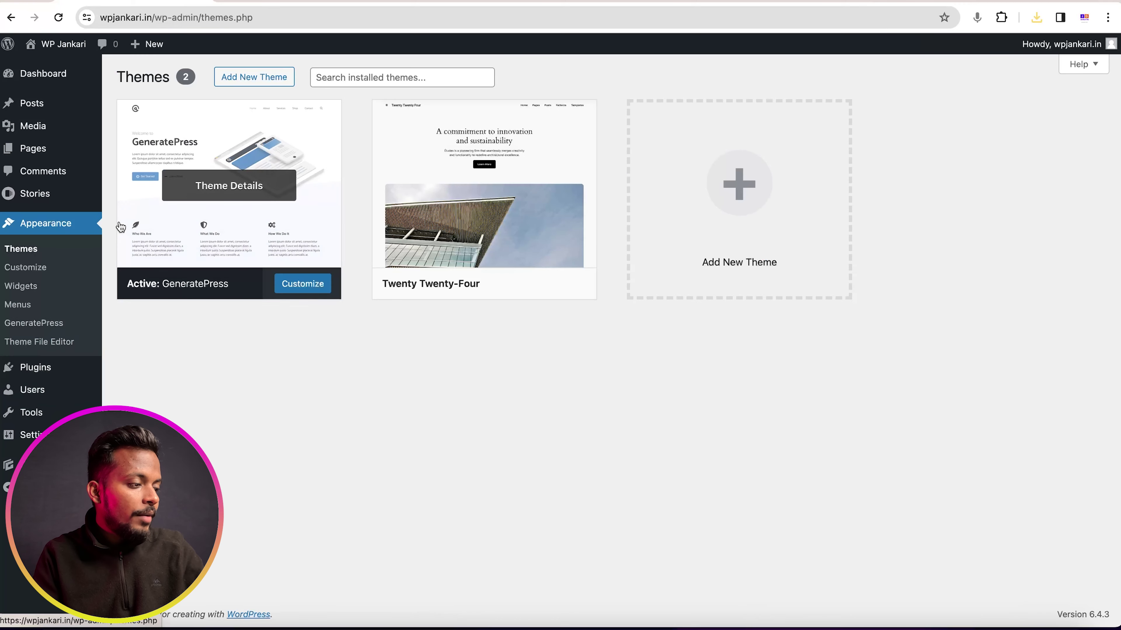
click(254, 83)
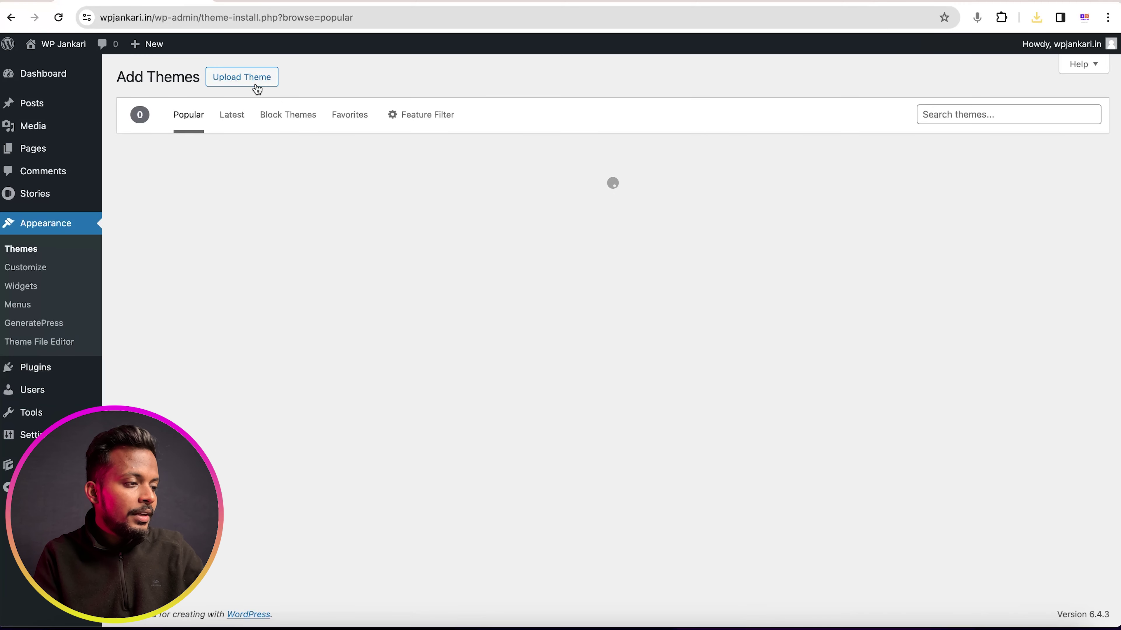
click(257, 87)
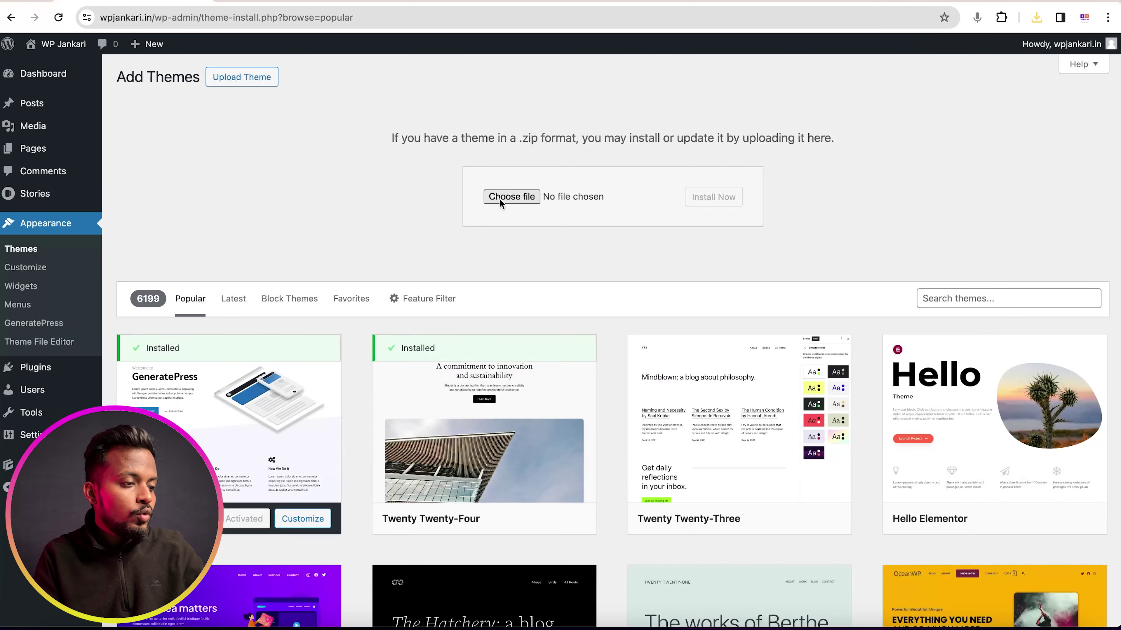
click(499, 199)
click(386, 137)
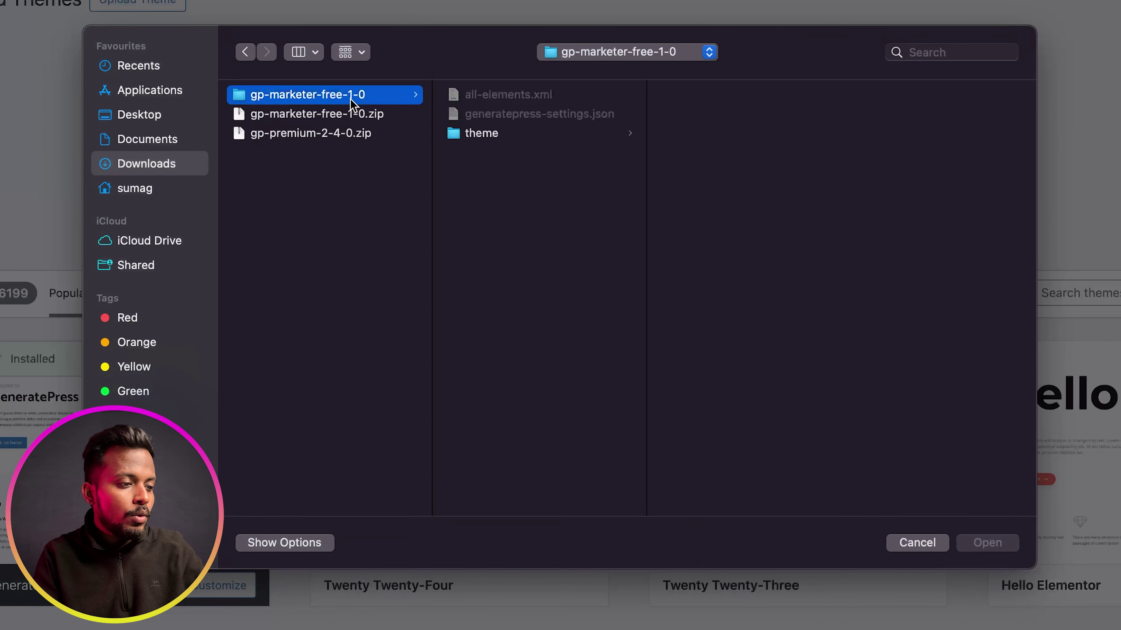
click(472, 136)
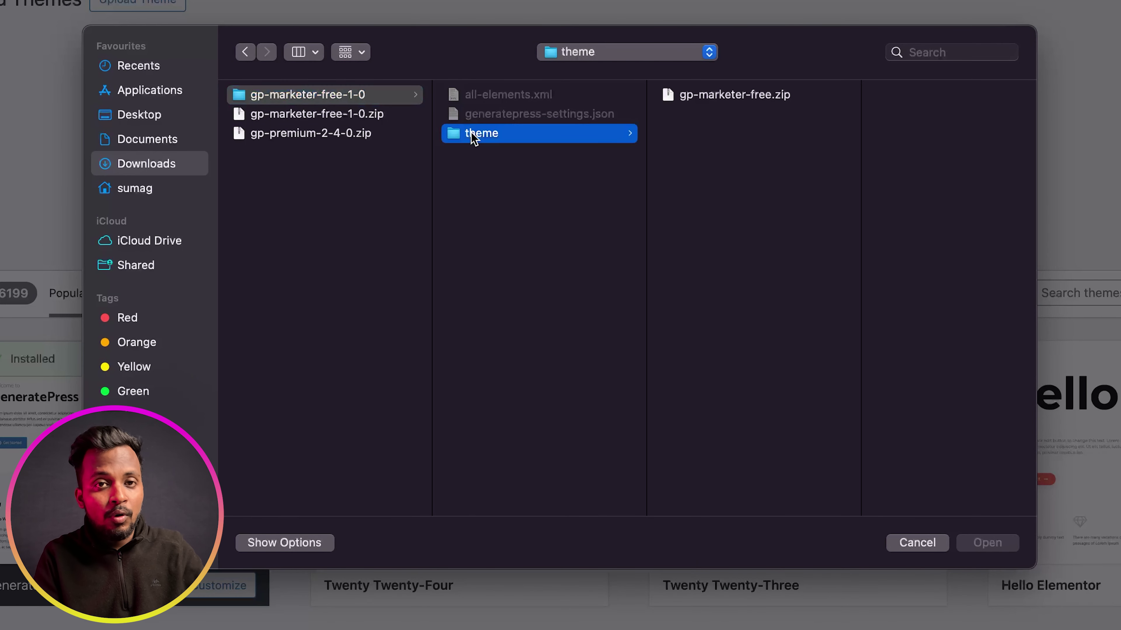
click(726, 95)
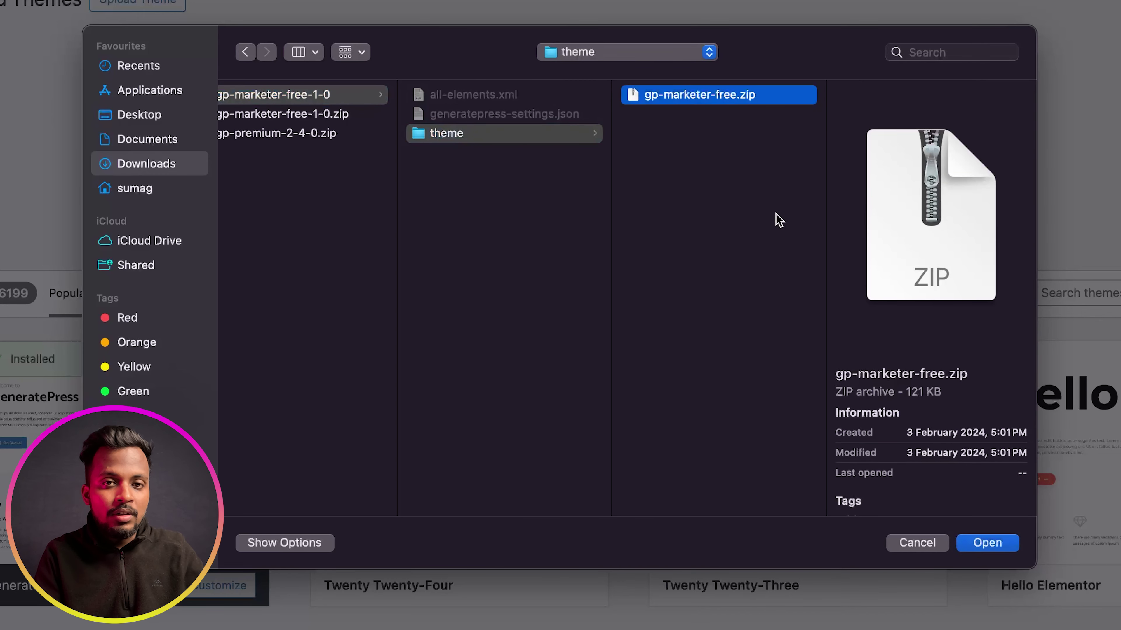
click(984, 543)
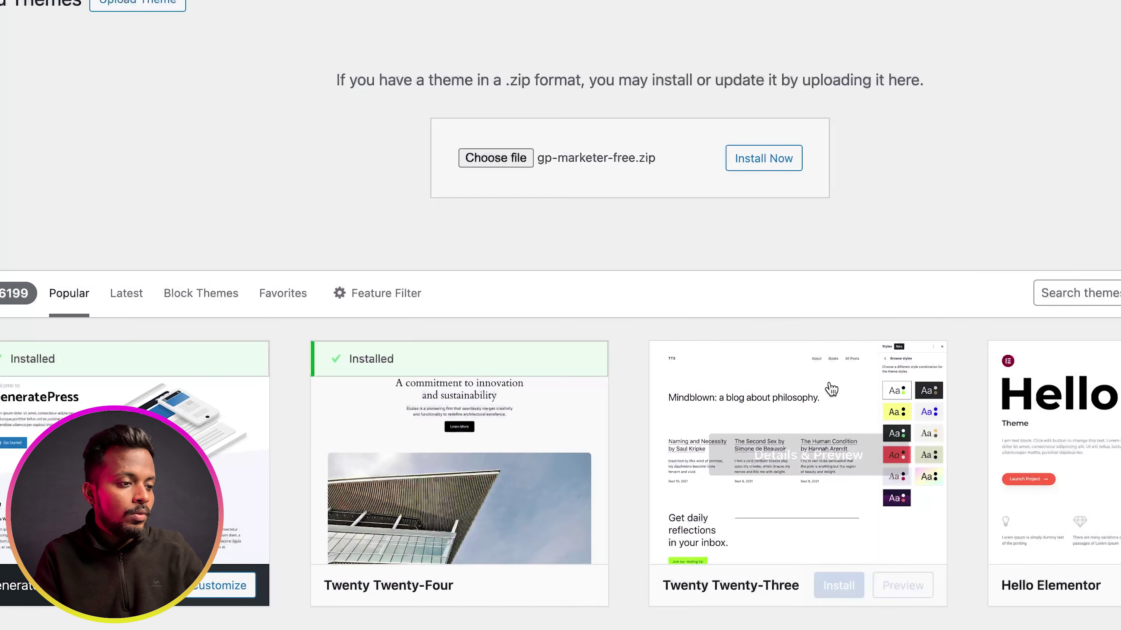
click(832, 141)
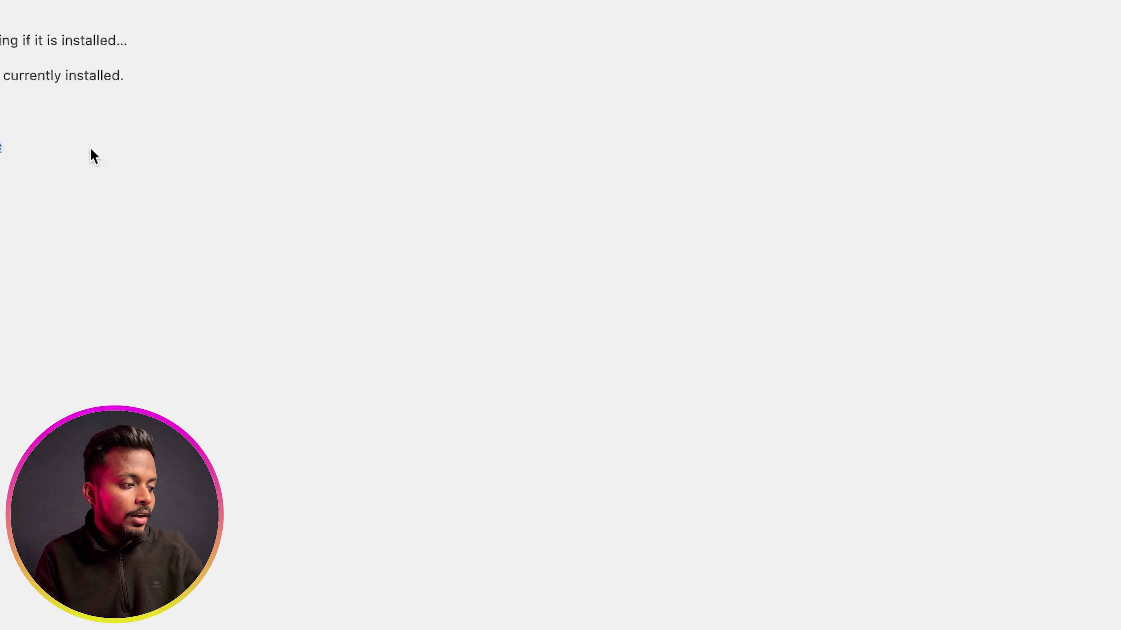
click(192, 213)
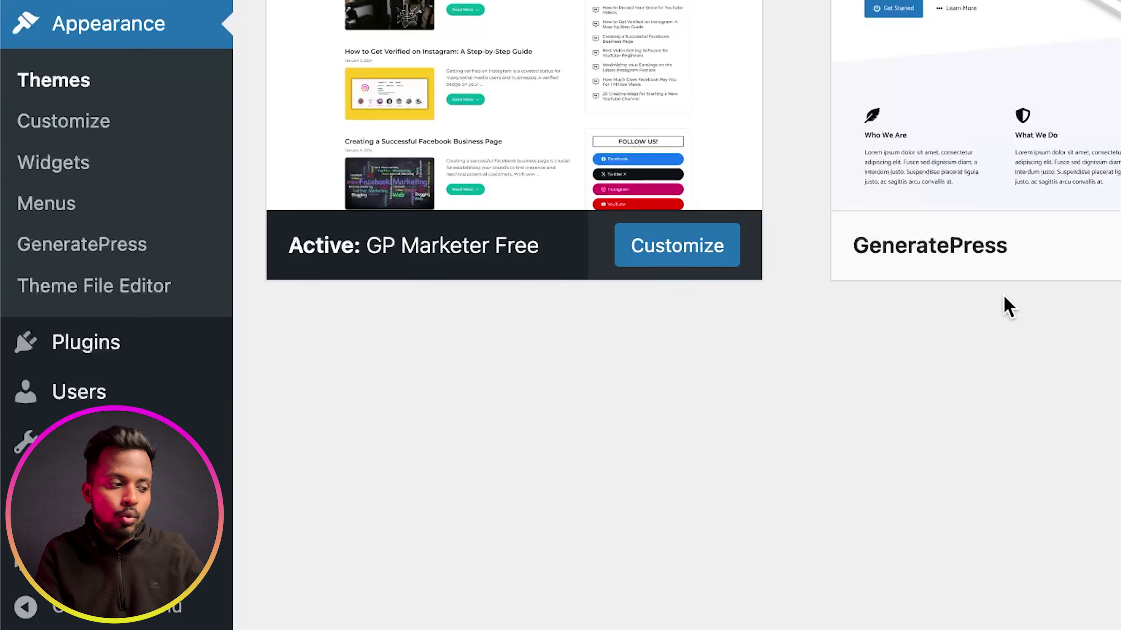
Step: Upload gp-premium-2-4-0.zip from Downloads as a new WordPress plugin, then install and activate it
mouse_move(154, 354)
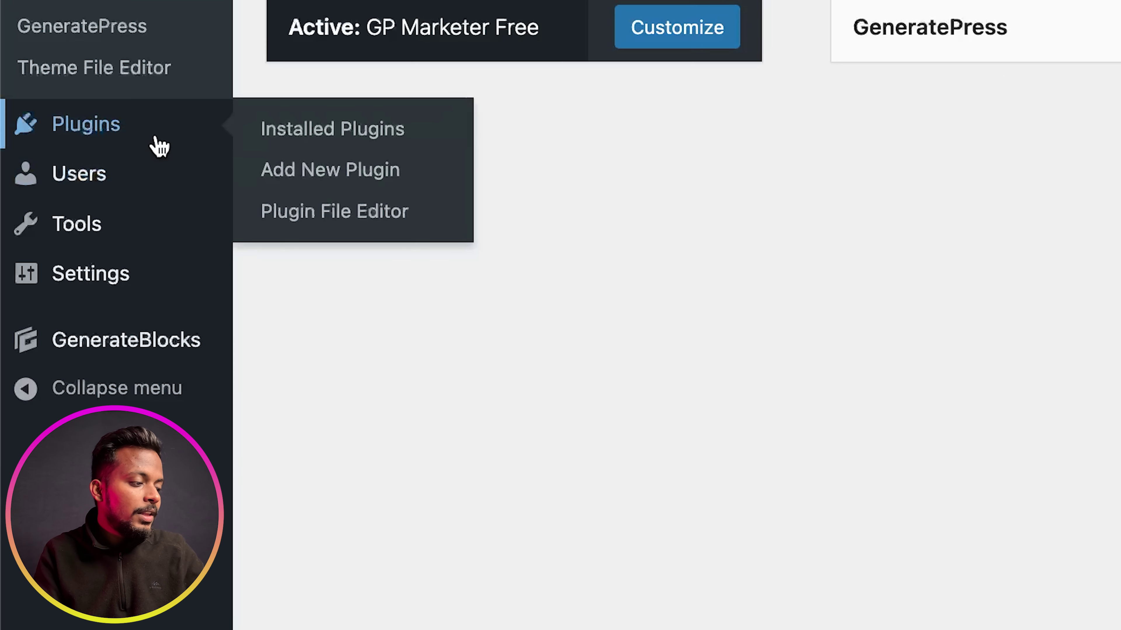
click(331, 170)
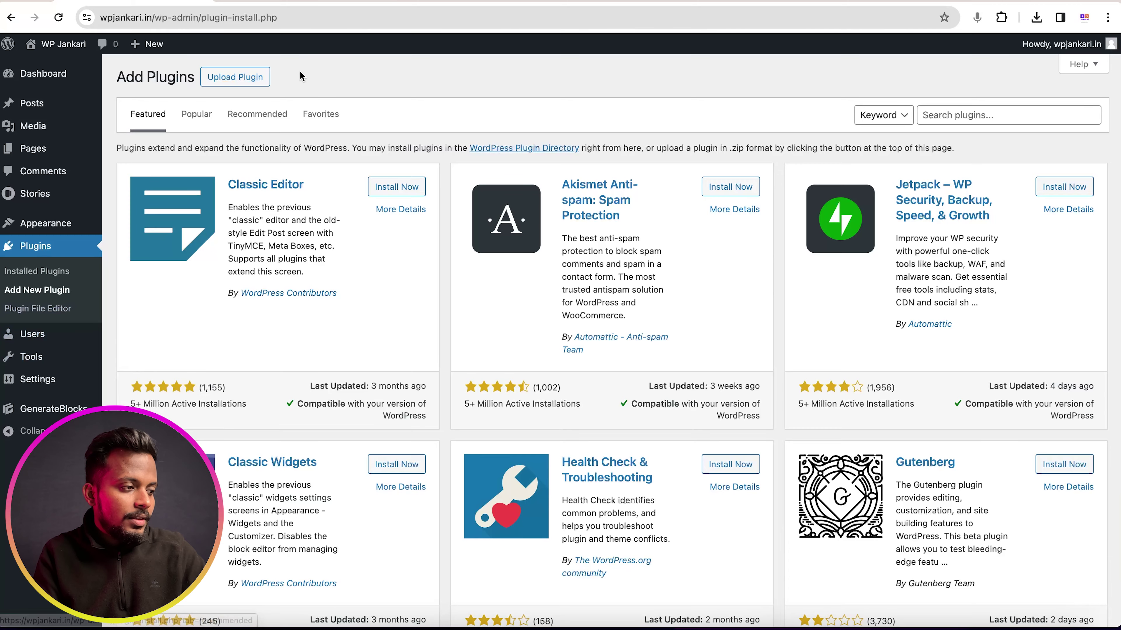
click(261, 80)
click(488, 201)
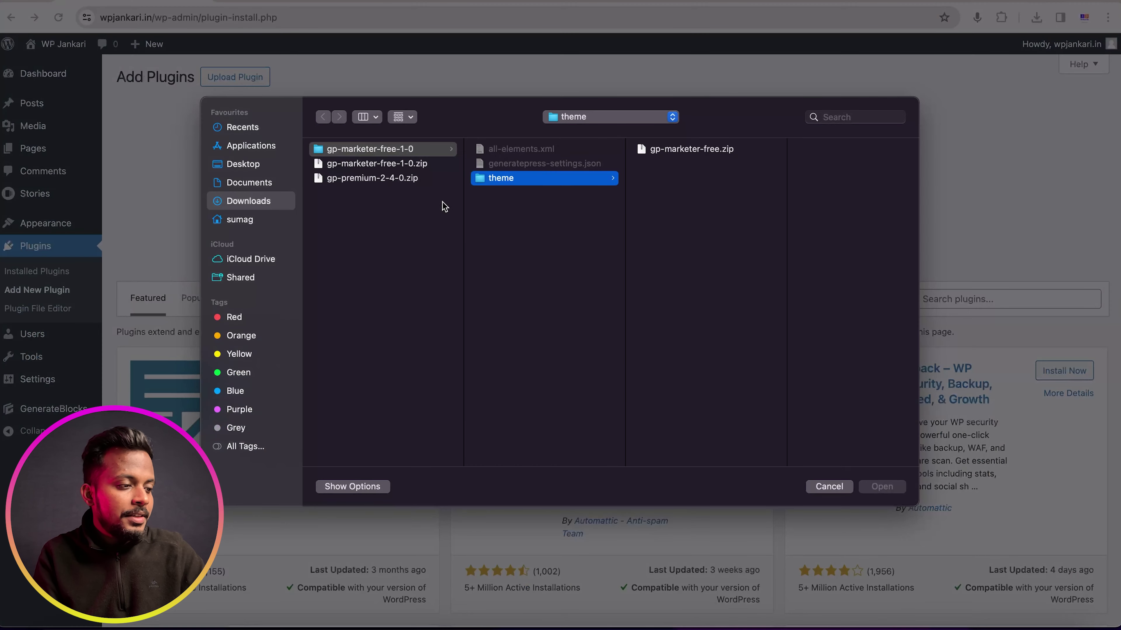
click(405, 180)
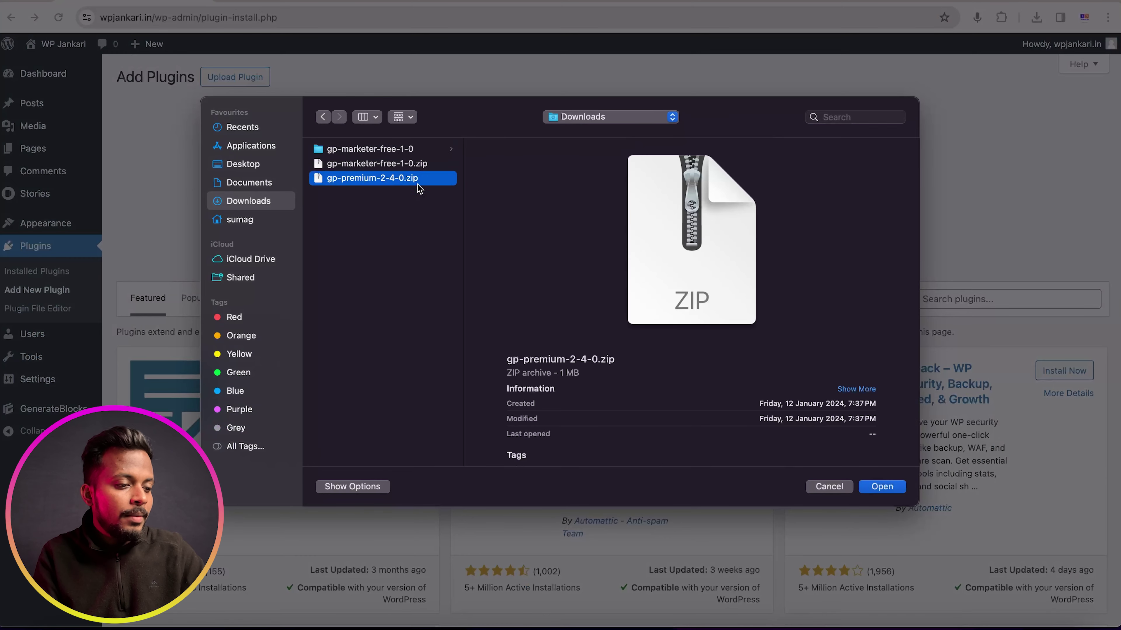
click(882, 489)
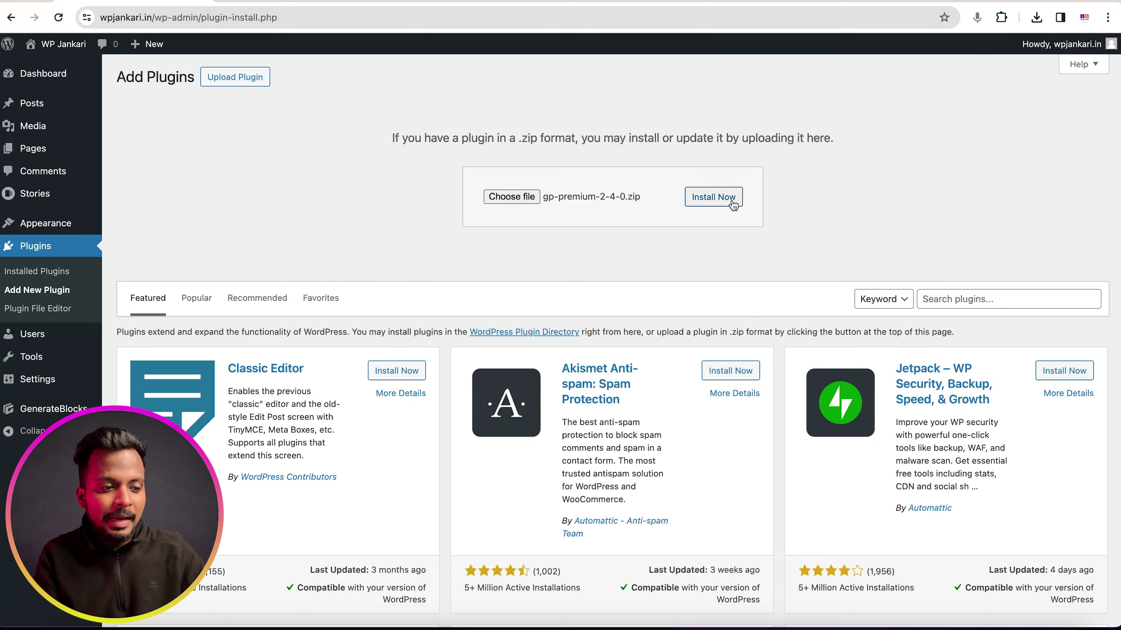
click(720, 203)
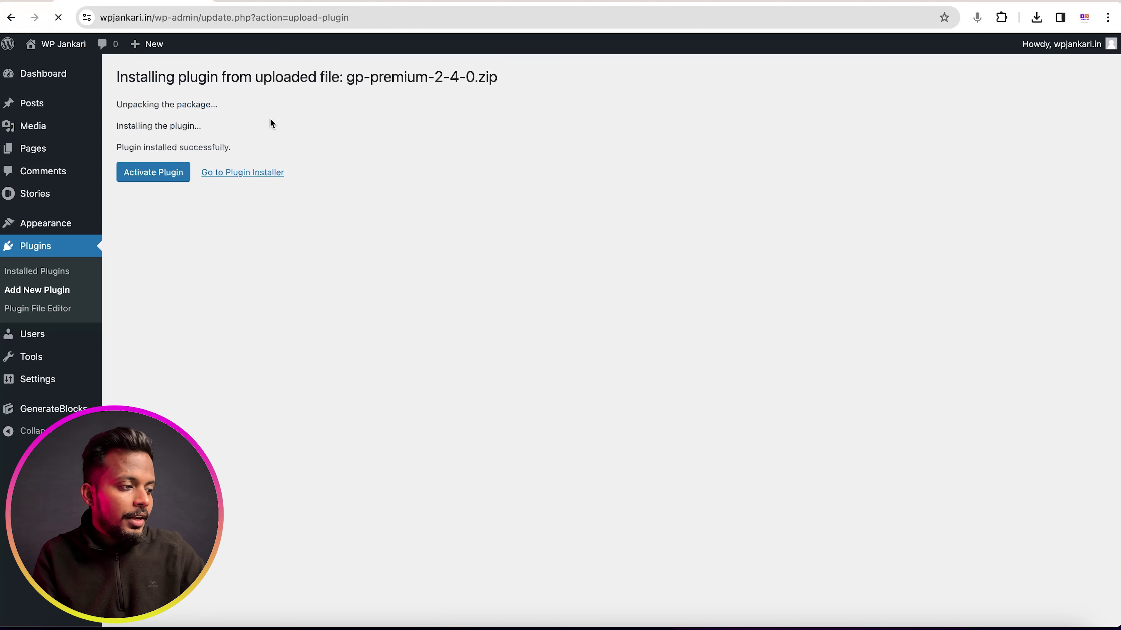
click(185, 173)
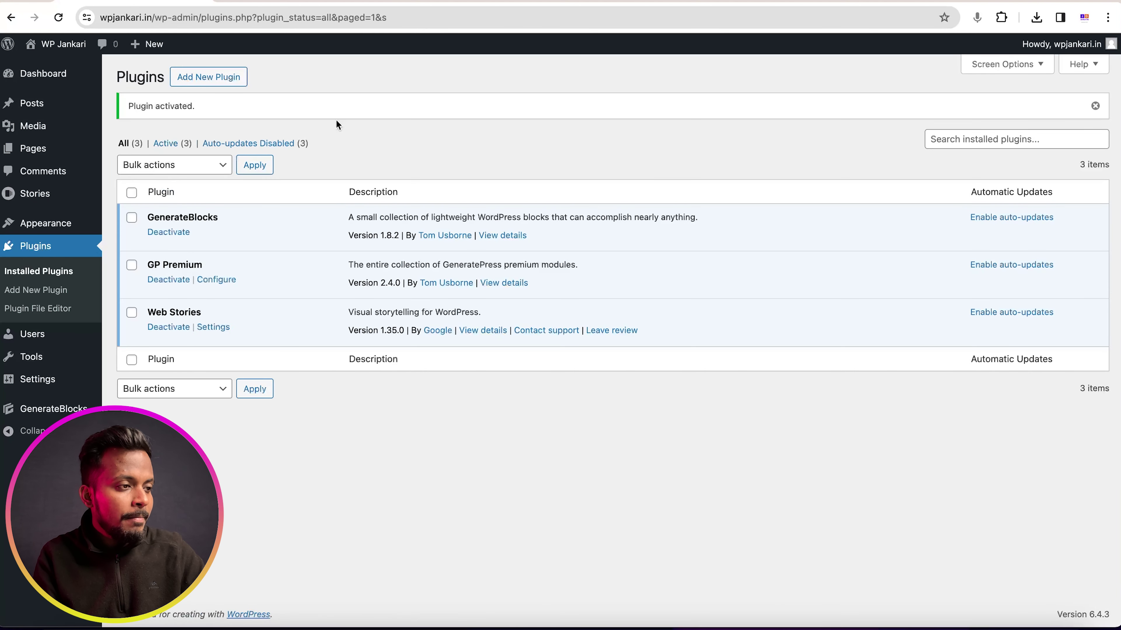
Step: Activate the Blog, Elements, Menu Plus and Spacing modules in the GP Premium configuration
click(229, 284)
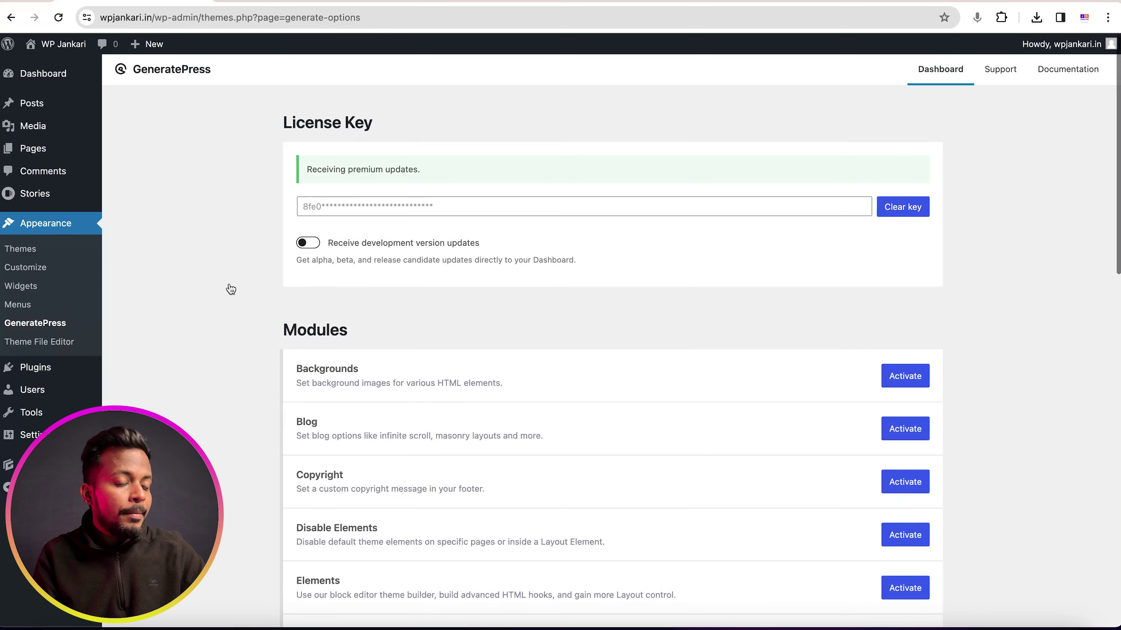
scroll(230, 289, down, 1)
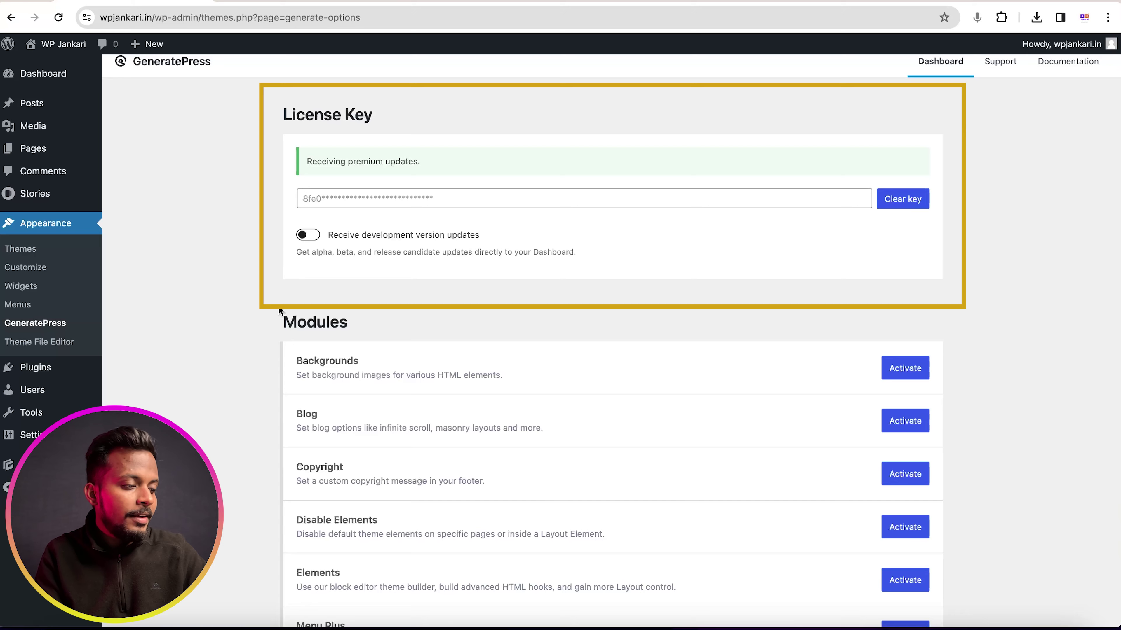
scroll(278, 310, down, 5)
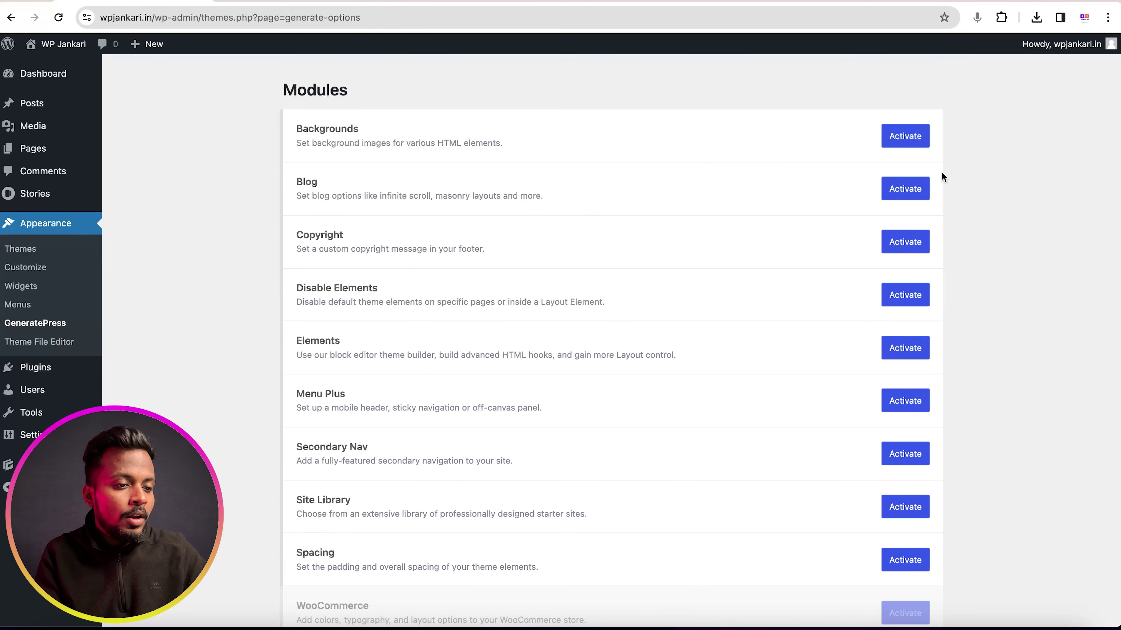
click(905, 188)
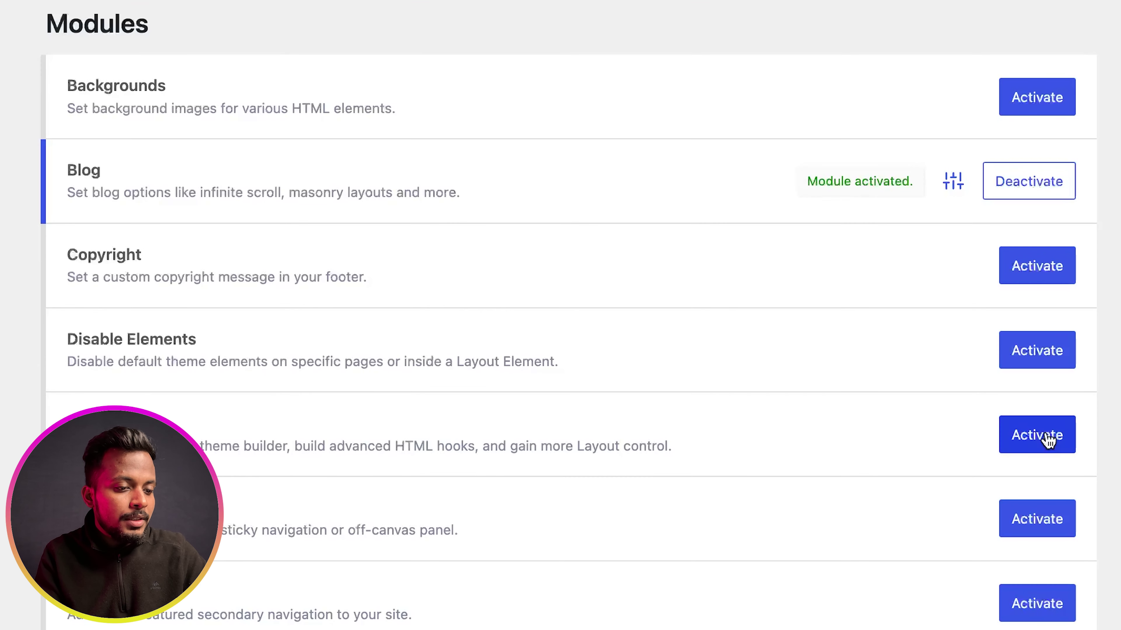
click(1047, 439)
click(1030, 532)
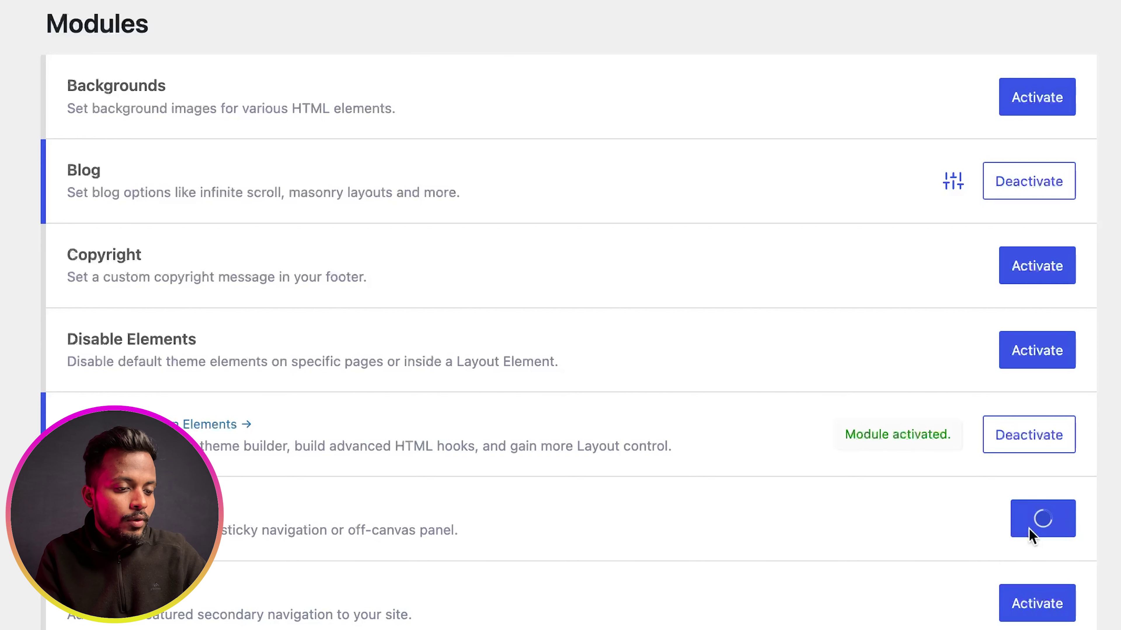
scroll(1010, 419, down, 5)
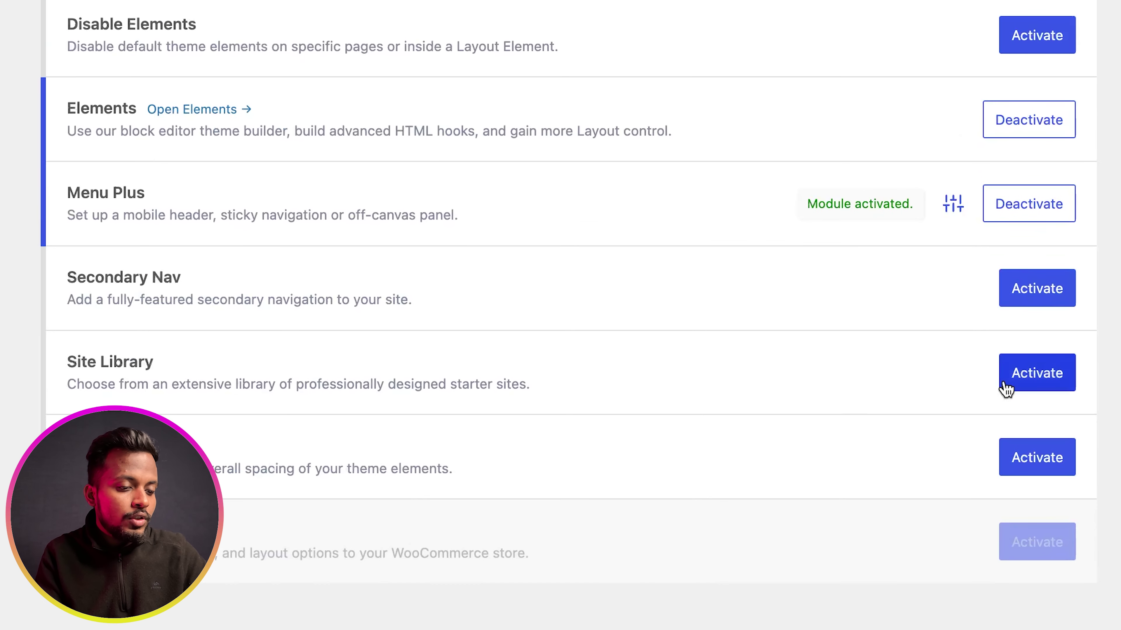
click(1039, 464)
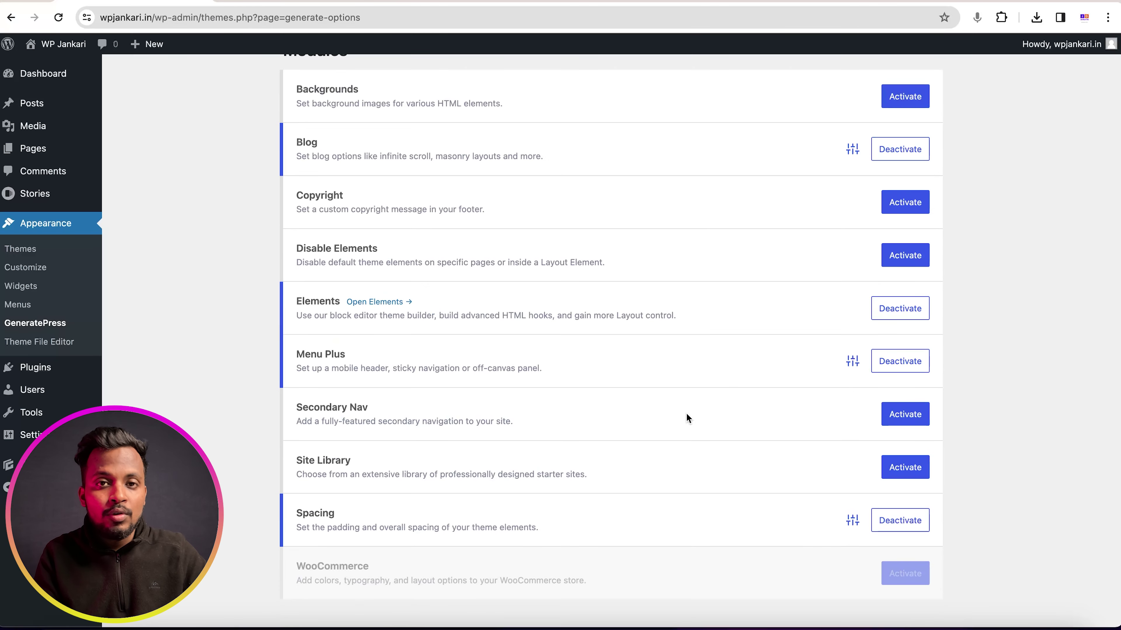
Step: Import generatepress-settings.json from the gp-marketer-free-1-0 folder as the GeneratePress customizer settings and reload the WP Jankari homepage
scroll(686, 417, down, 10)
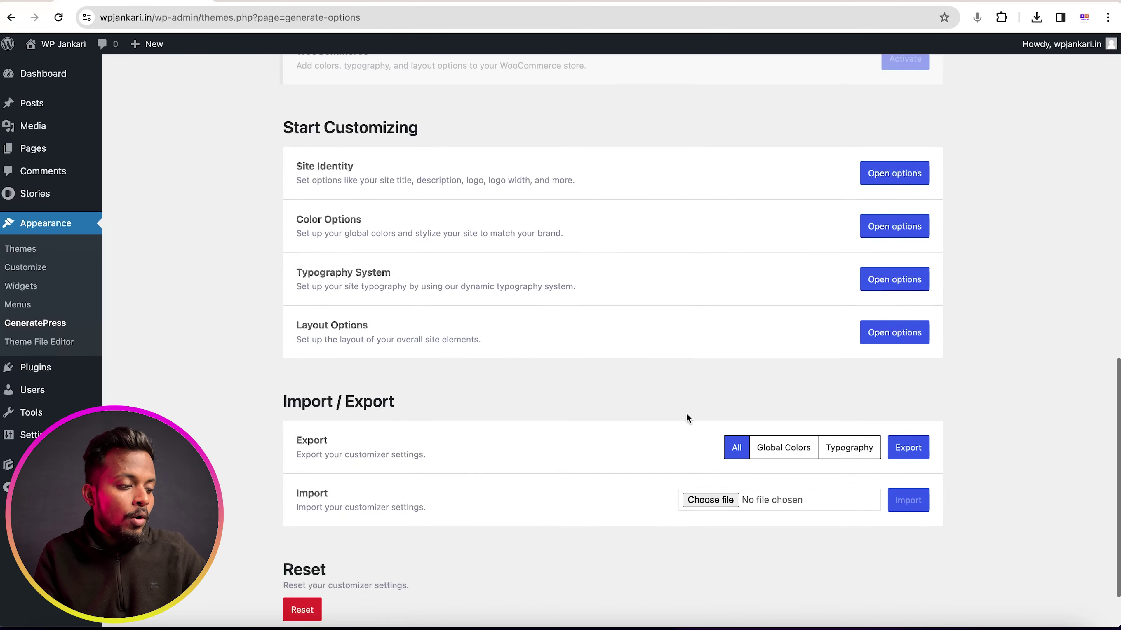
scroll(686, 415, down, 2)
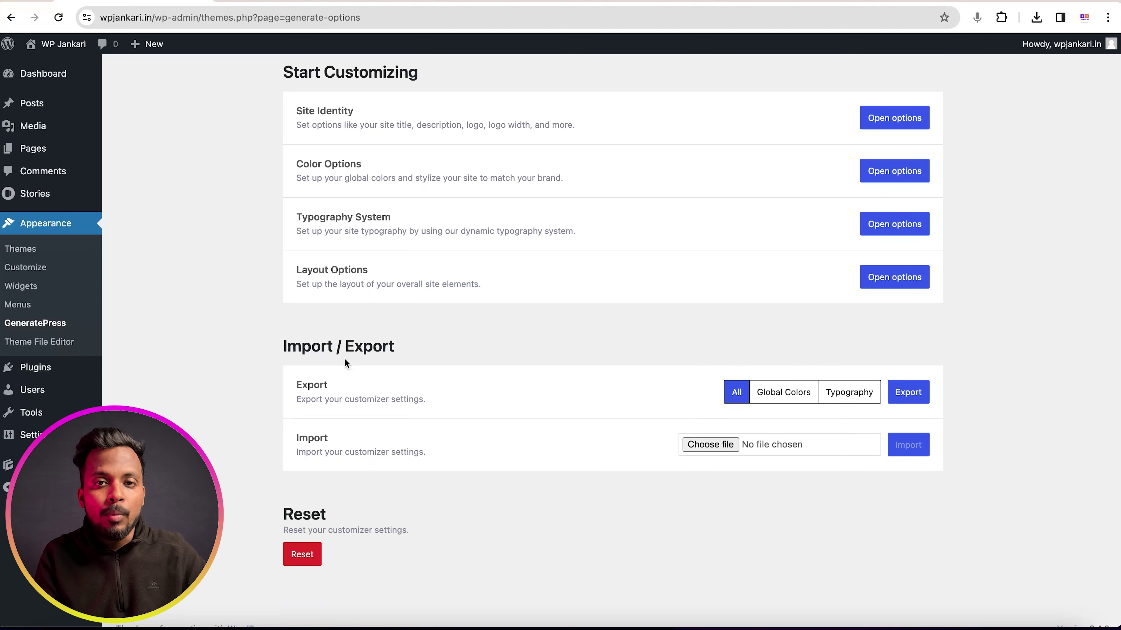
click(701, 446)
click(400, 149)
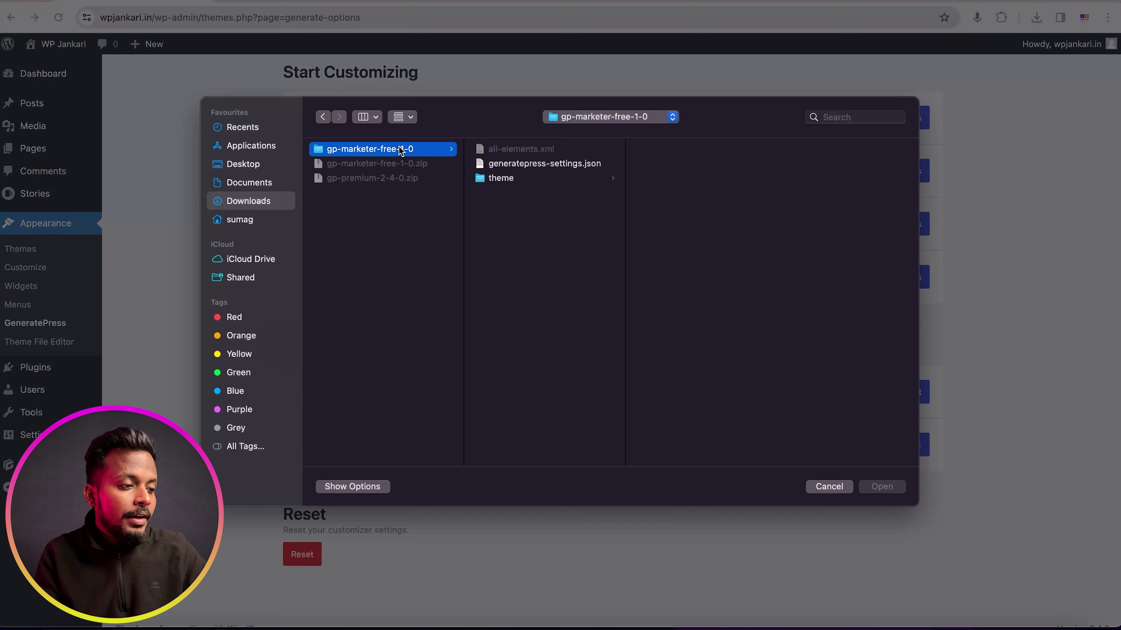
click(500, 164)
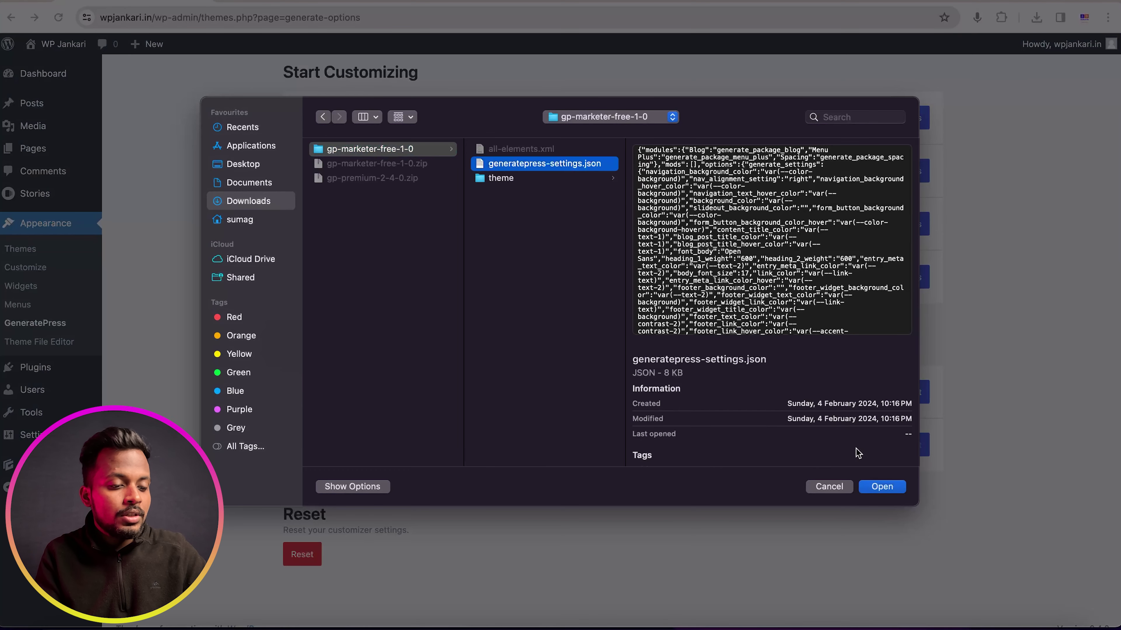
click(897, 494)
click(911, 453)
click(668, 116)
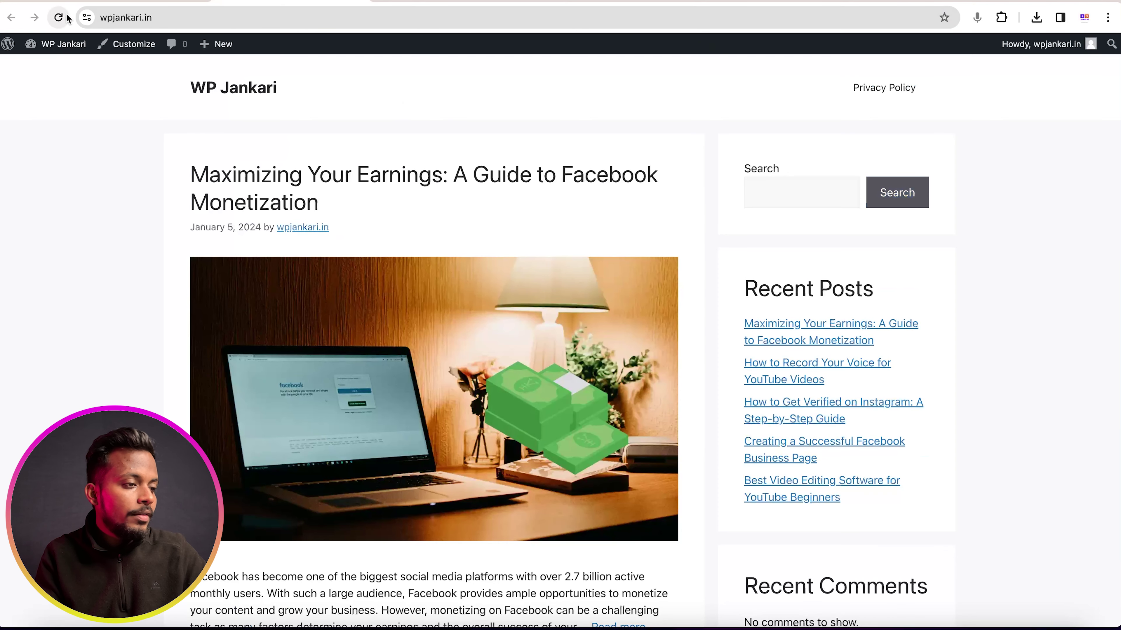
click(66, 17)
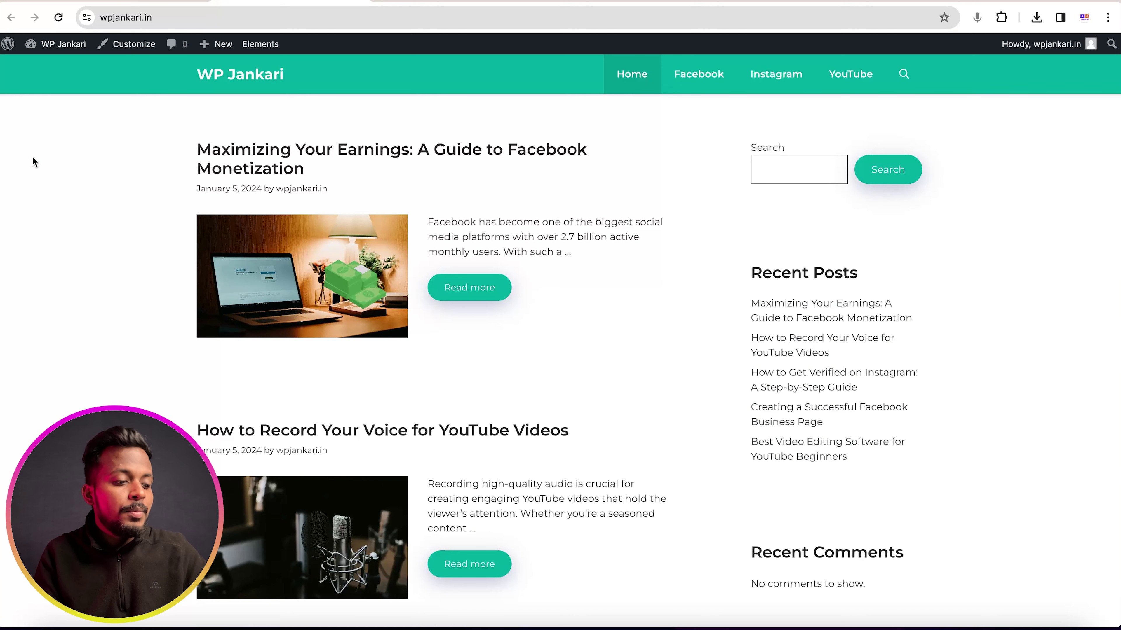
Step: Upload all-elements.xml from the gp-marketer-free-1-0 folder to the WordPress importer
click(34, 18)
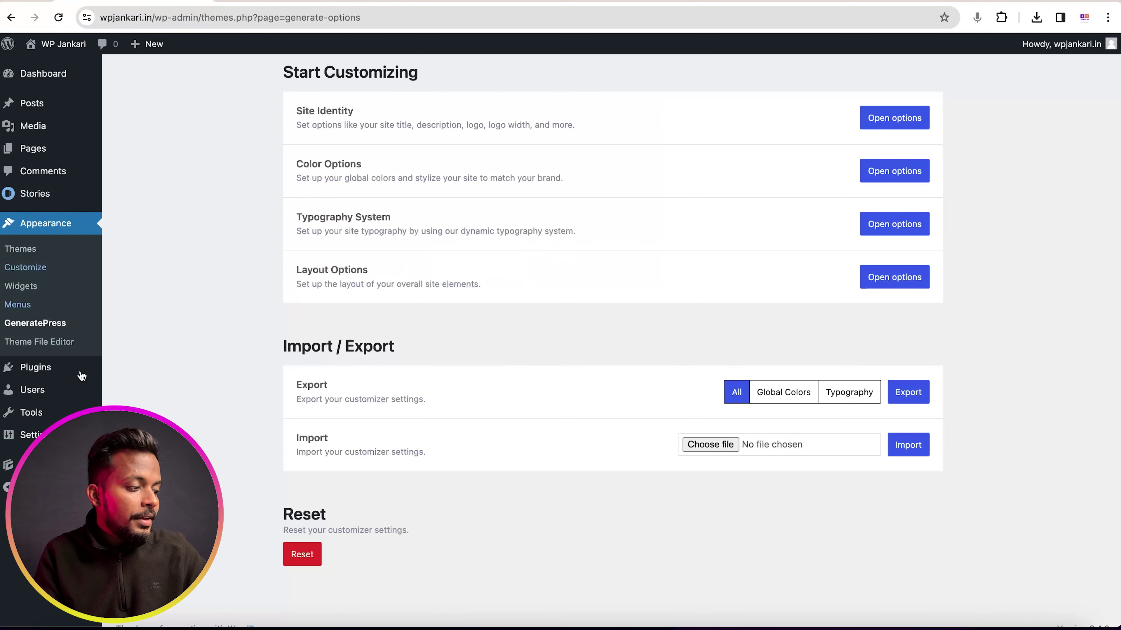
mouse_move(51, 422)
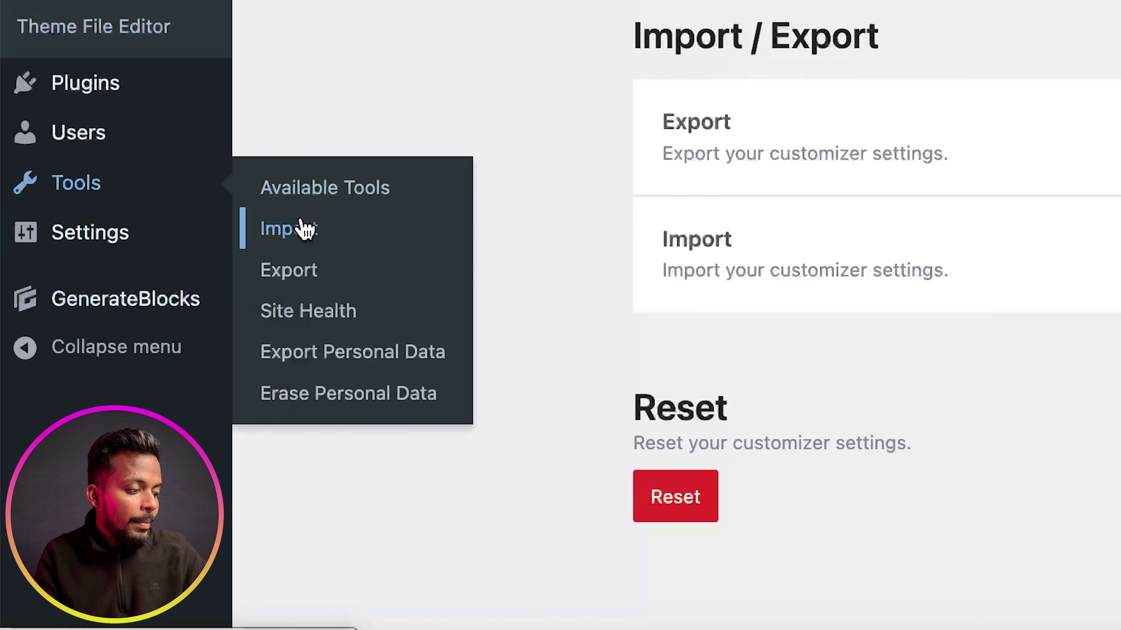
click(303, 229)
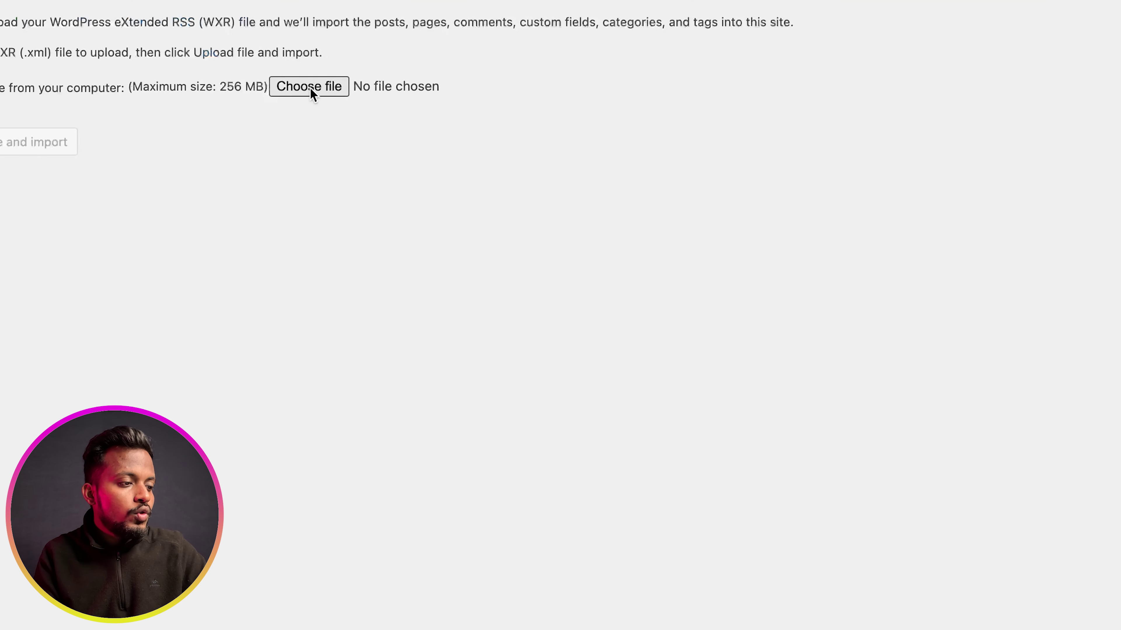
click(311, 86)
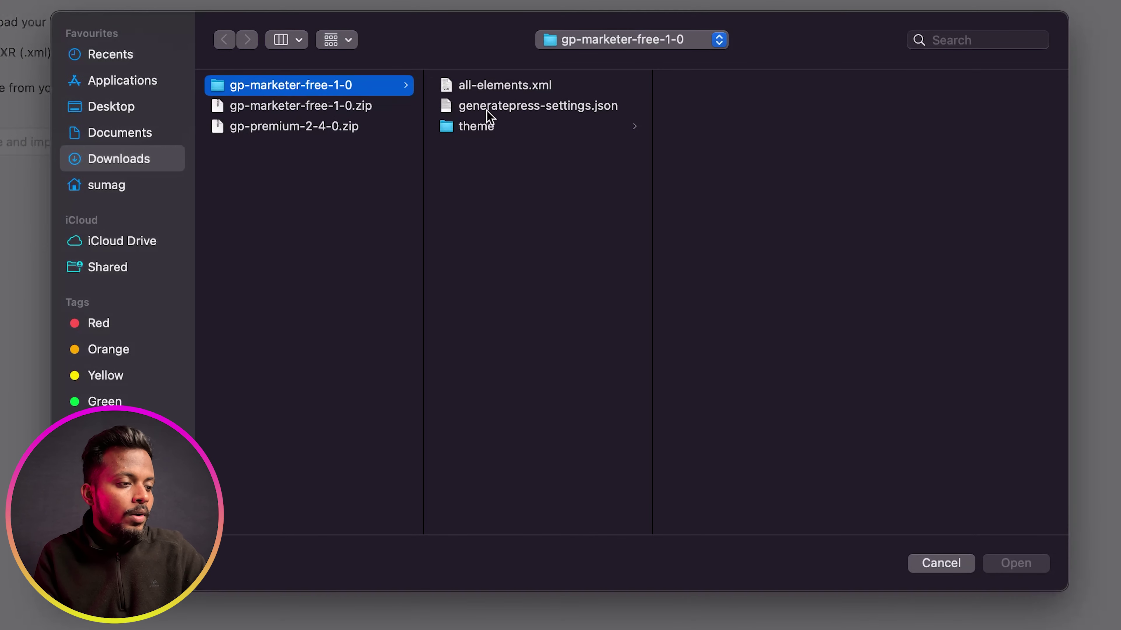
click(470, 92)
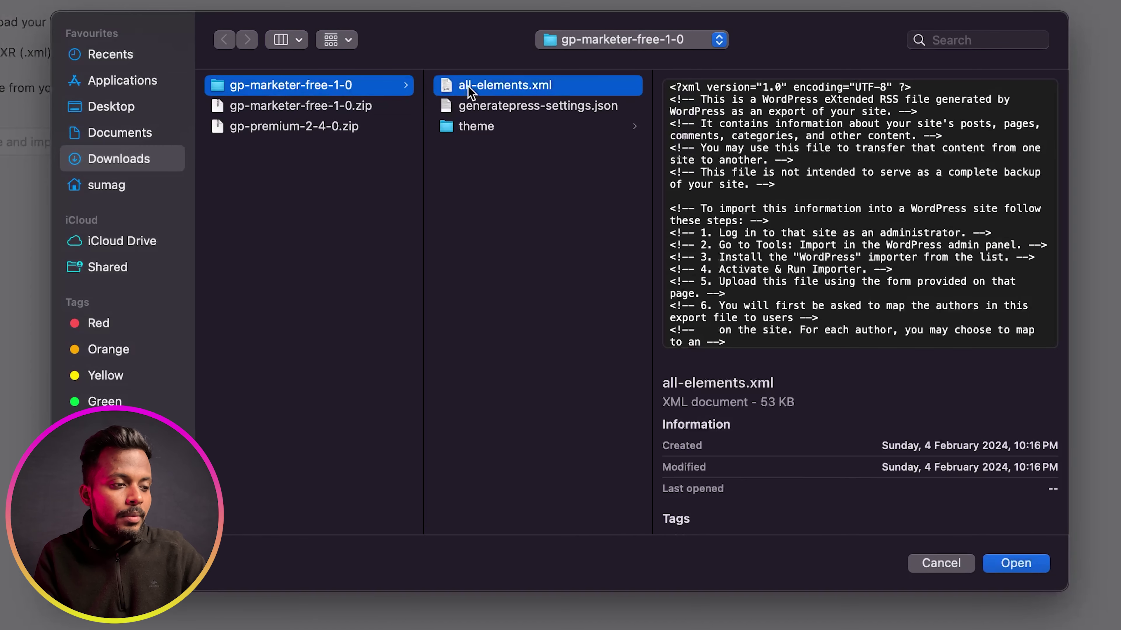
click(1013, 569)
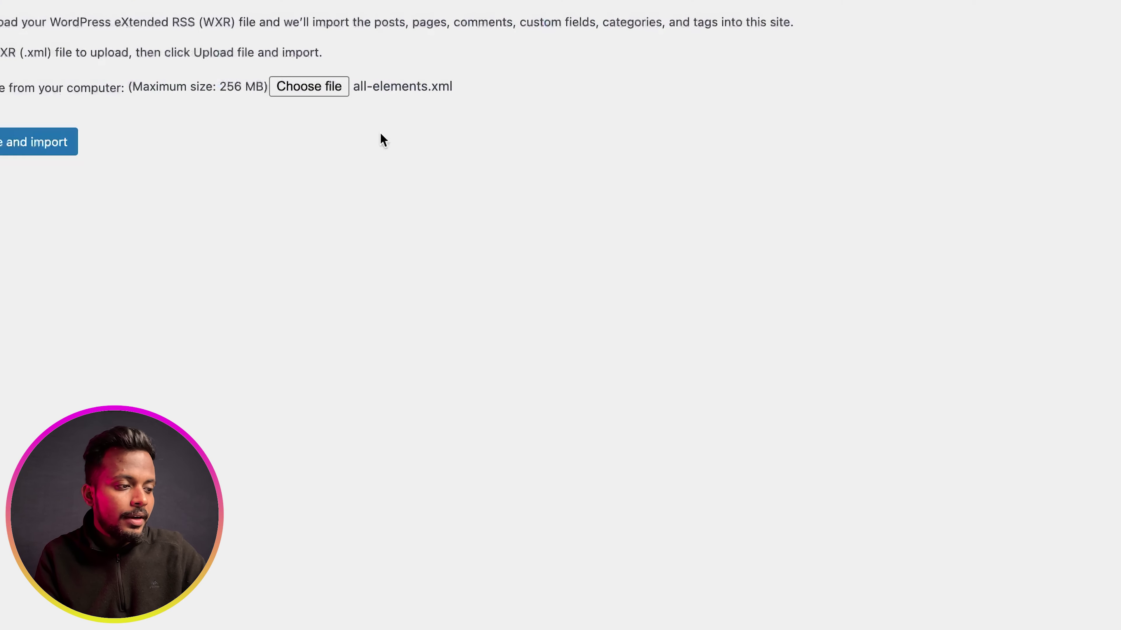
click(146, 197)
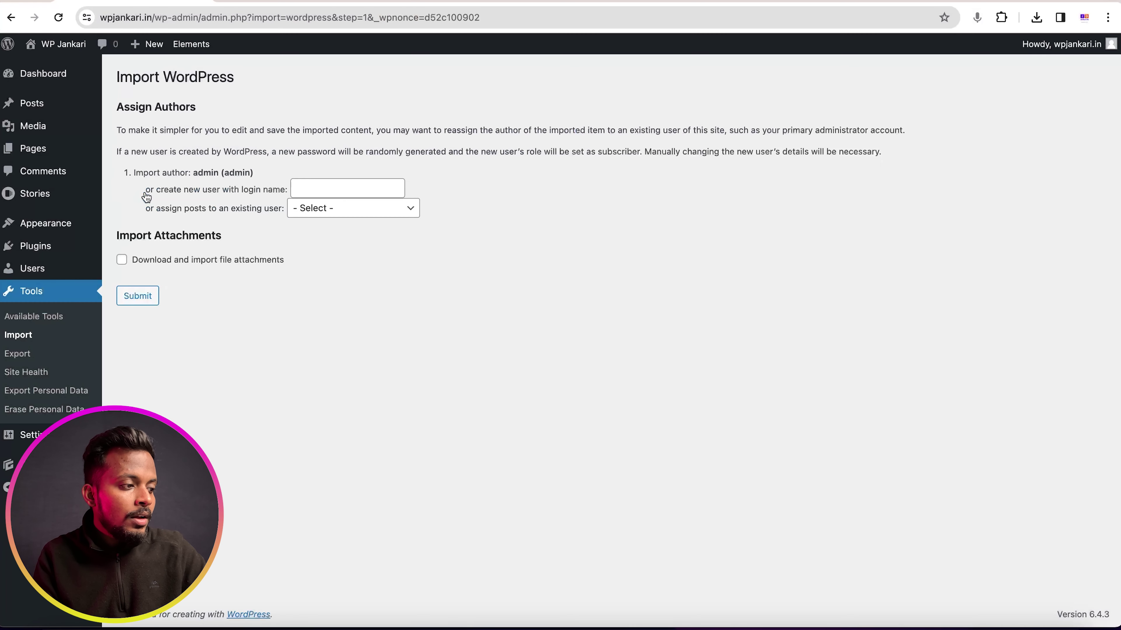
Step: Assign the imported posts to the existing wpjankari.in user, include file attachments and run the import
click(293, 208)
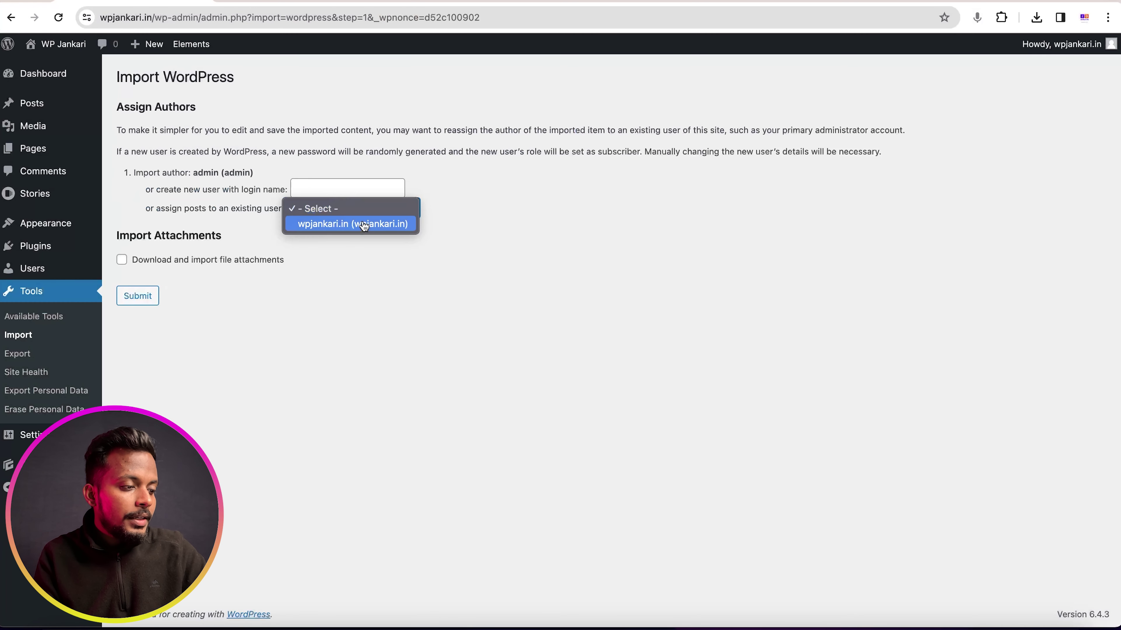
click(238, 260)
click(139, 297)
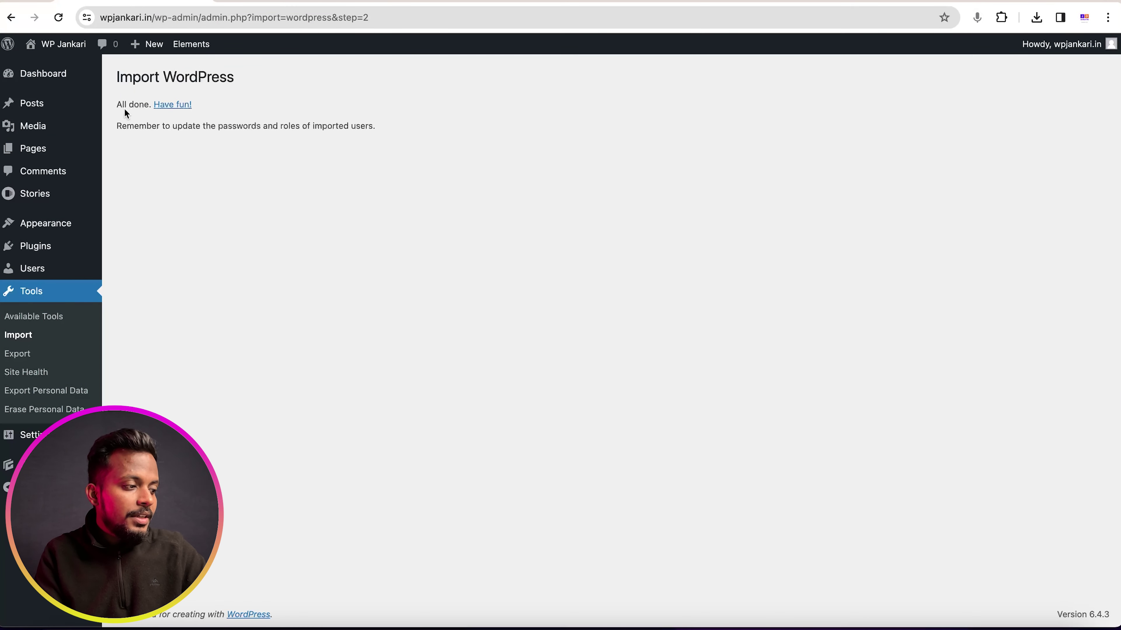
Step: Review the list of GeneratePress elements, reload the WP Jankari homepage and examine its post list and sidebar
mouse_move(45, 225)
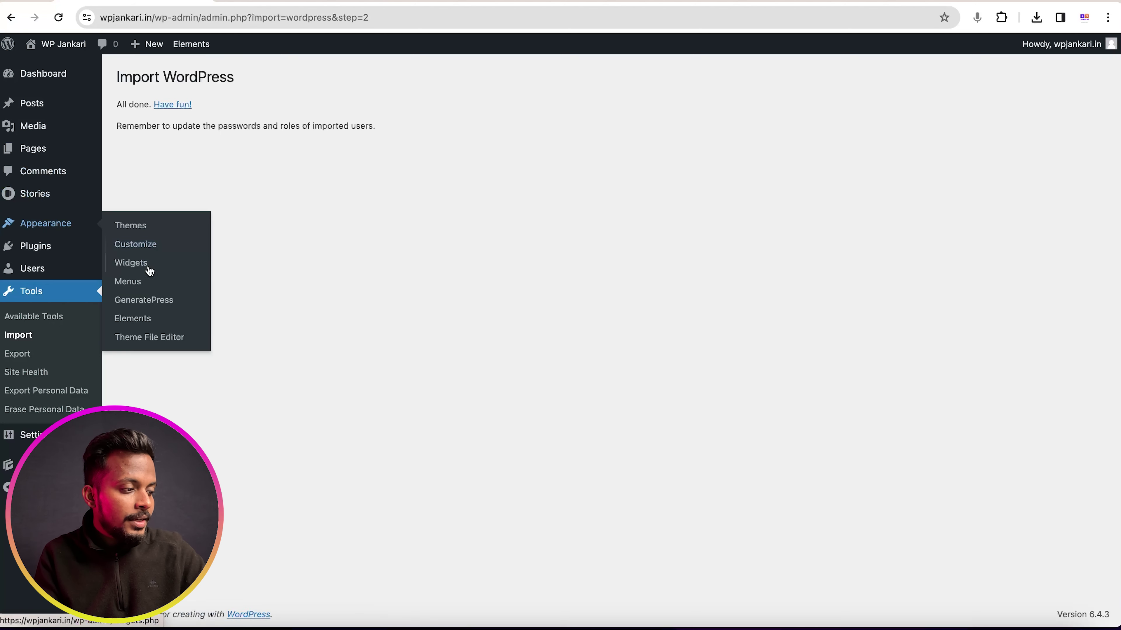
click(141, 317)
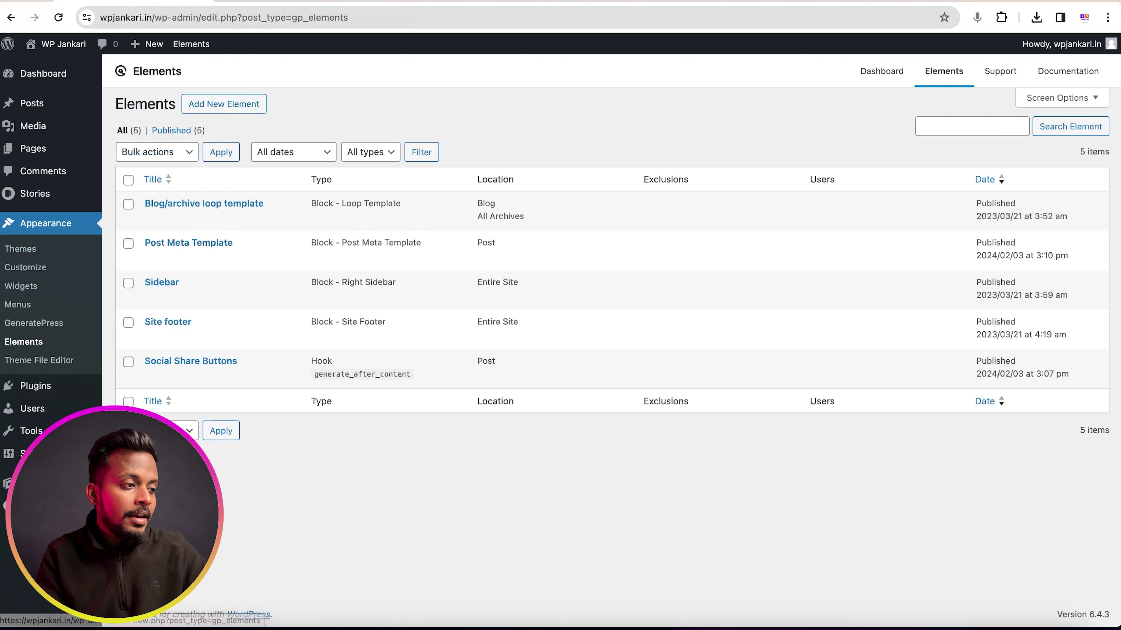
click(248, 1)
click(60, 17)
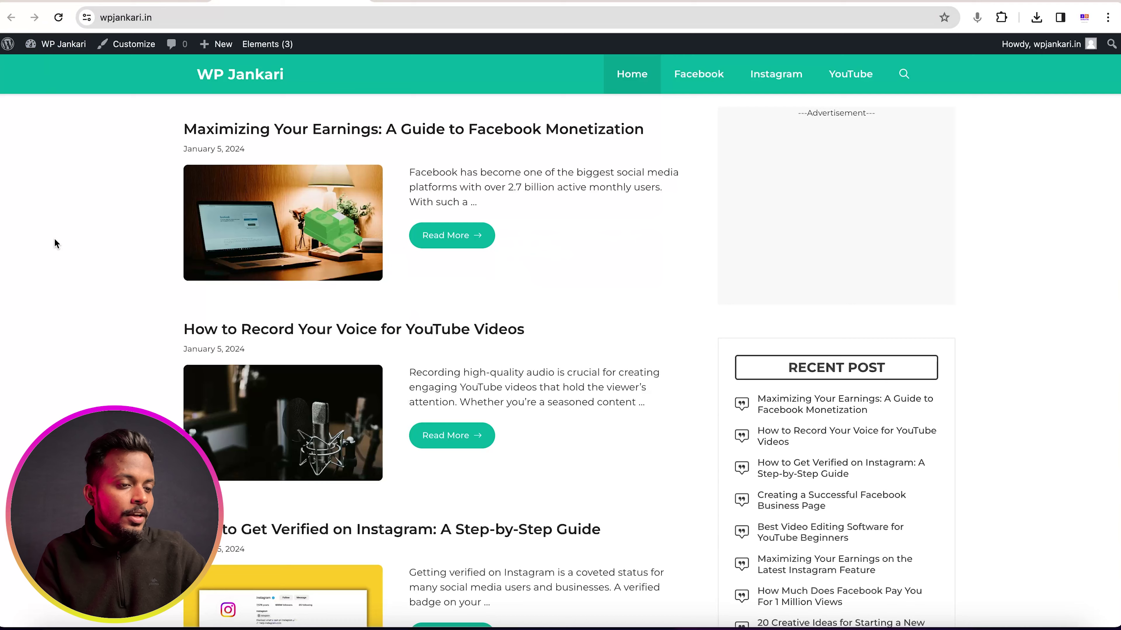
scroll(55, 238, down, 1)
scroll(54, 238, up, 1)
scroll(54, 239, down, 10)
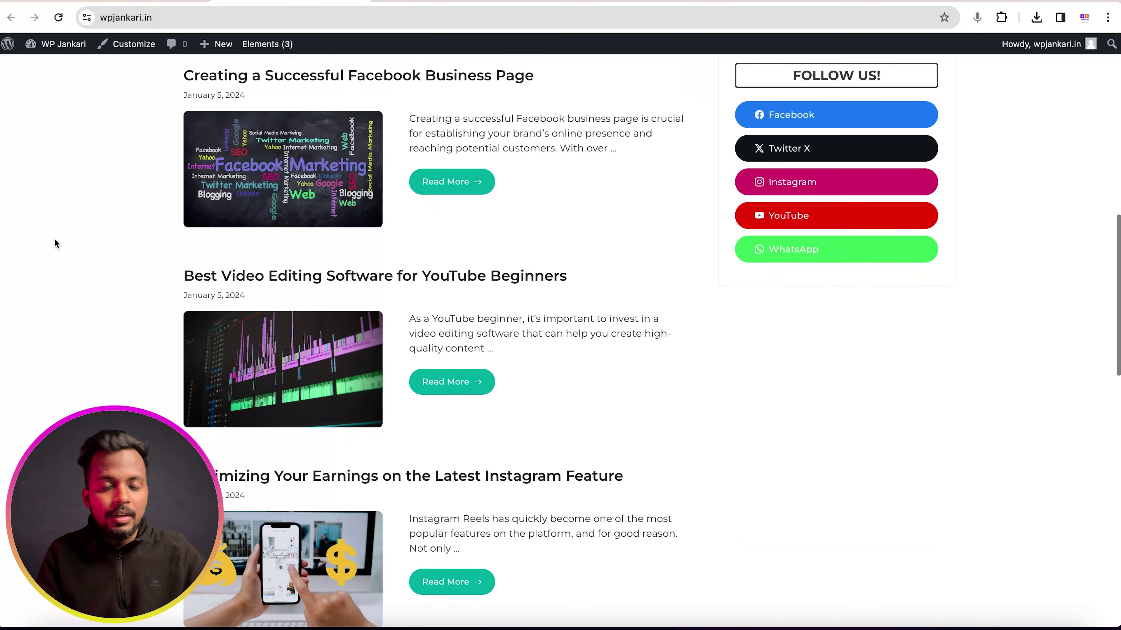
scroll(54, 239, up, 10)
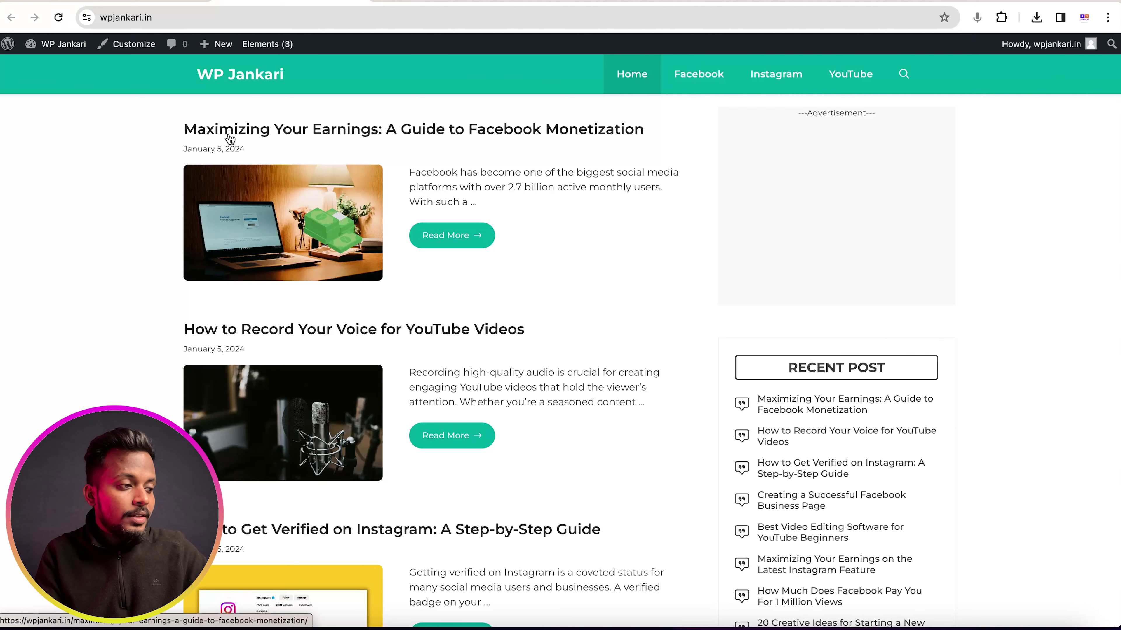
scroll(141, 259, down, 3)
scroll(141, 258, up, 3)
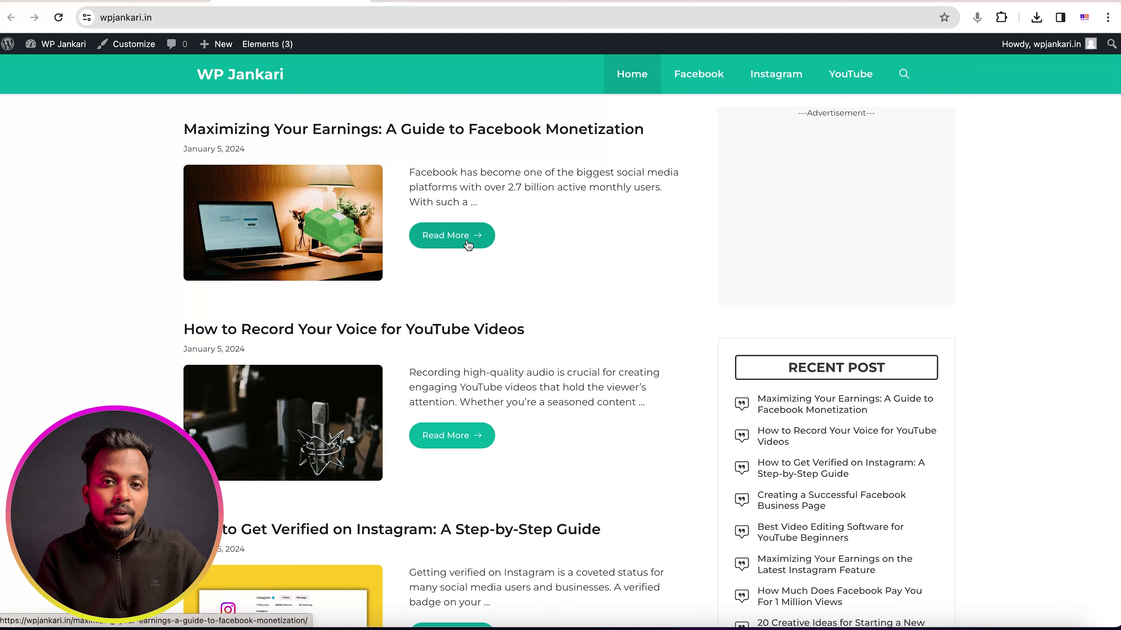
Step: Examine the WP Jankari homepage from the post list and sidebar widgets down to the pagination and footer
scroll(468, 244, down, 3)
scroll(466, 240, up, 3)
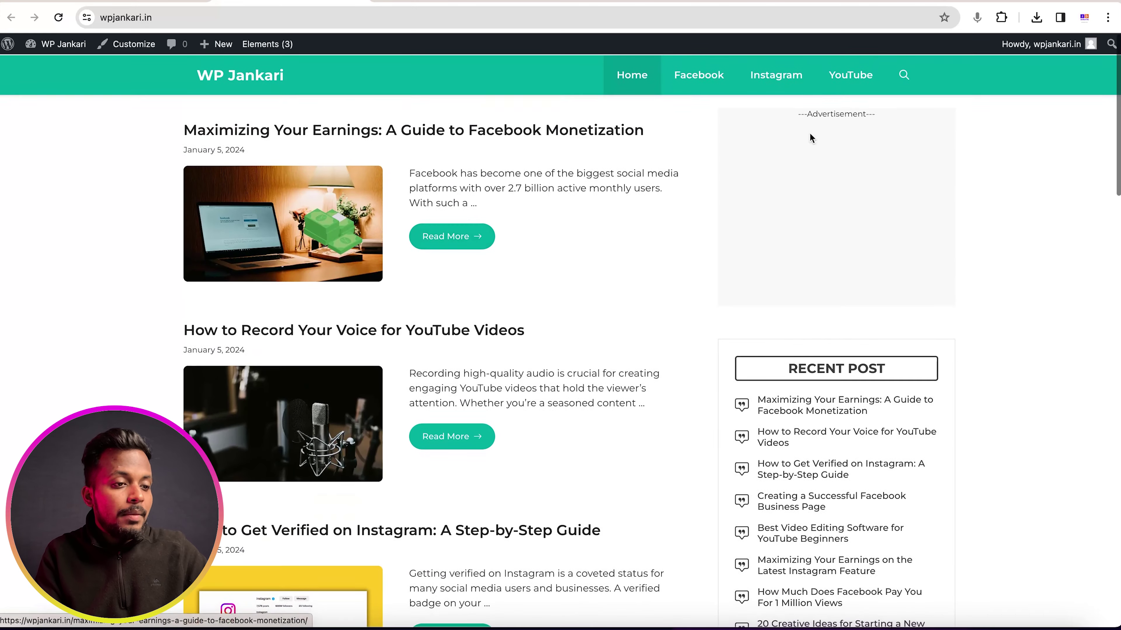
scroll(851, 128, down, 2)
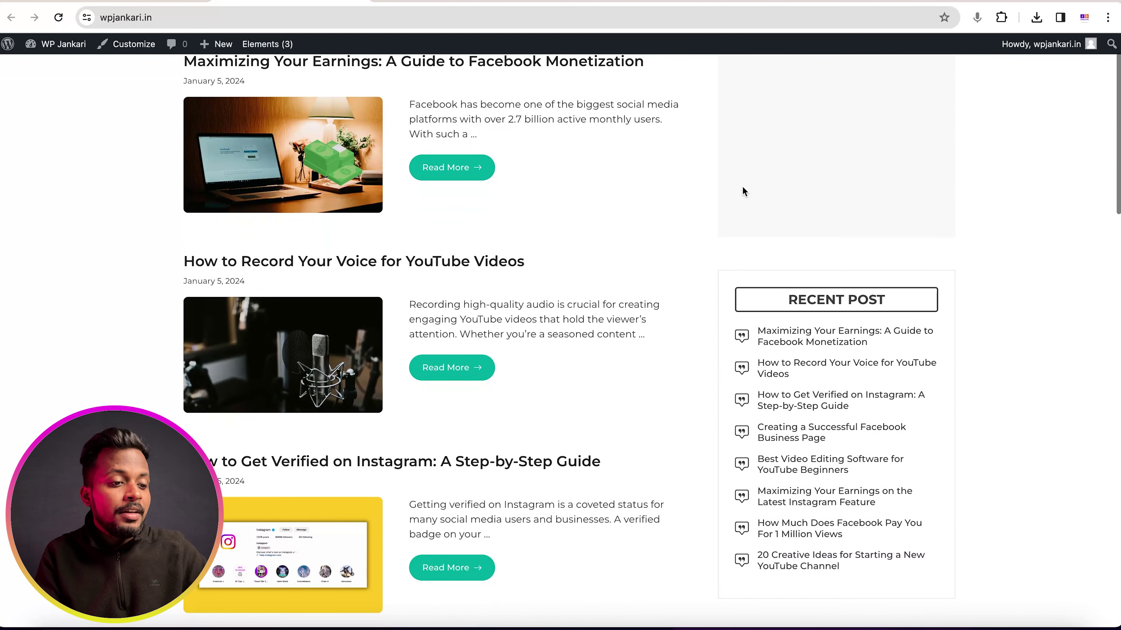
scroll(715, 260, down, 10)
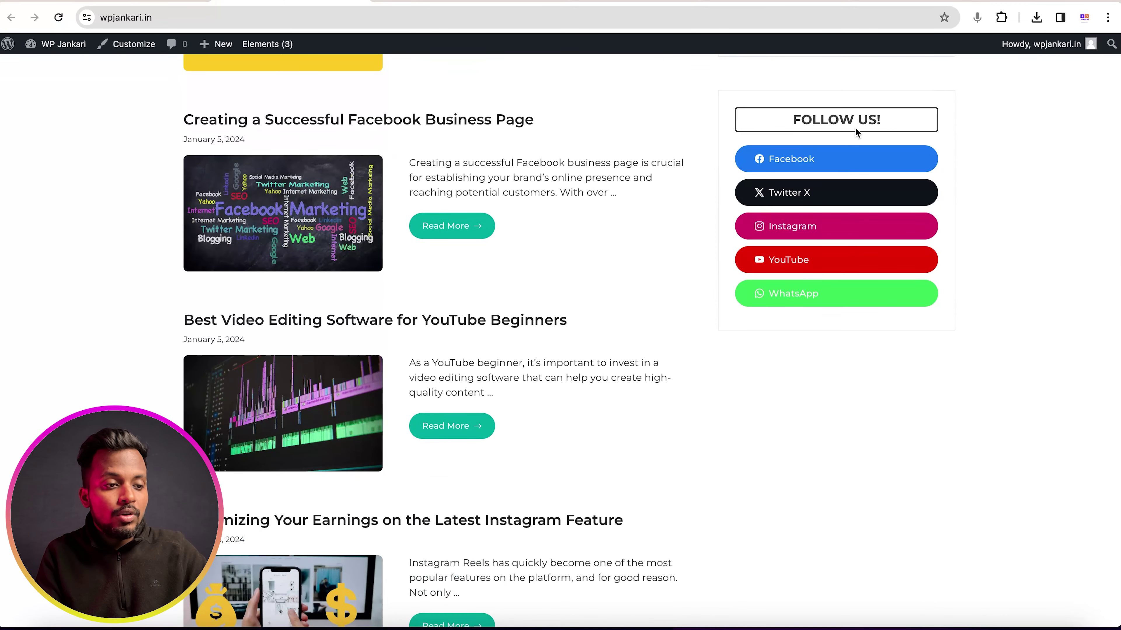
scroll(528, 404, down, 18)
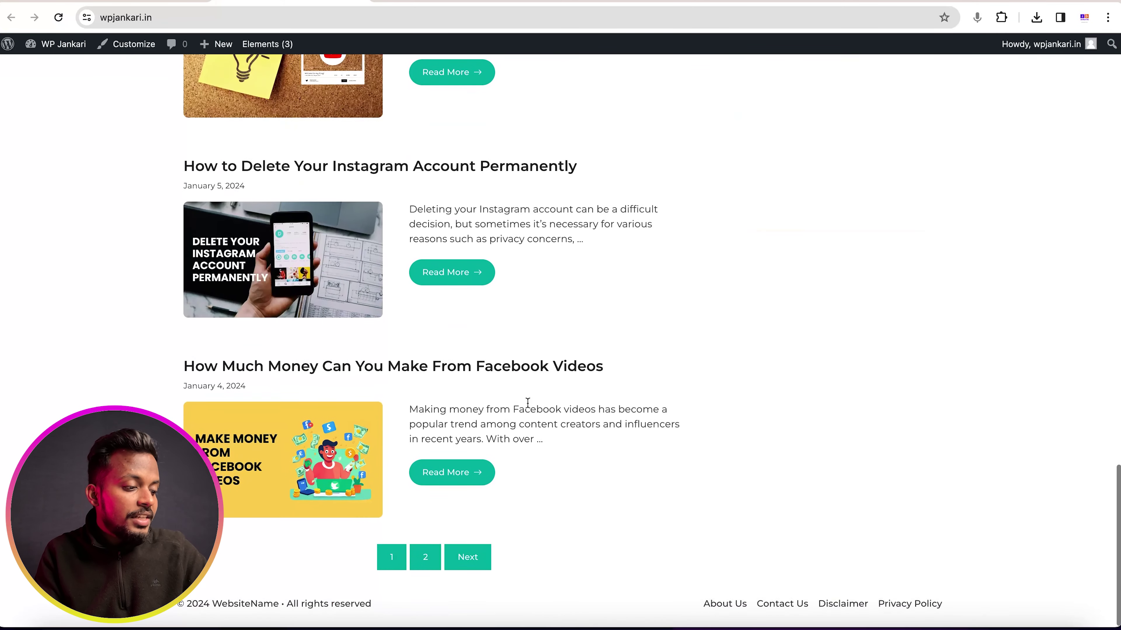
scroll(644, 538, up, 20)
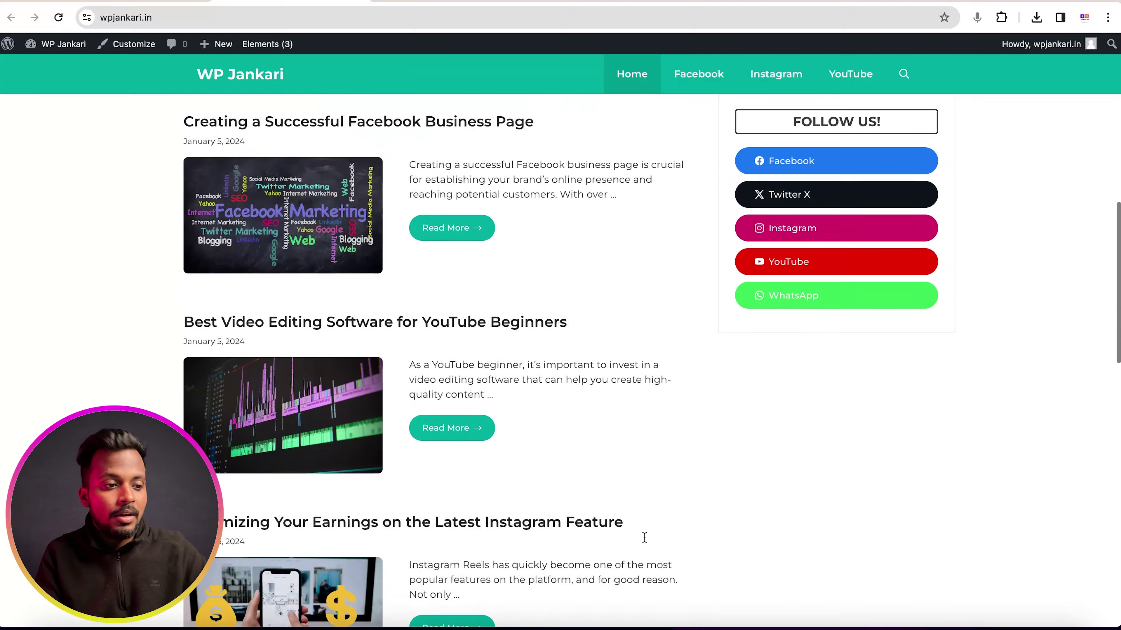
scroll(644, 541, up, 7)
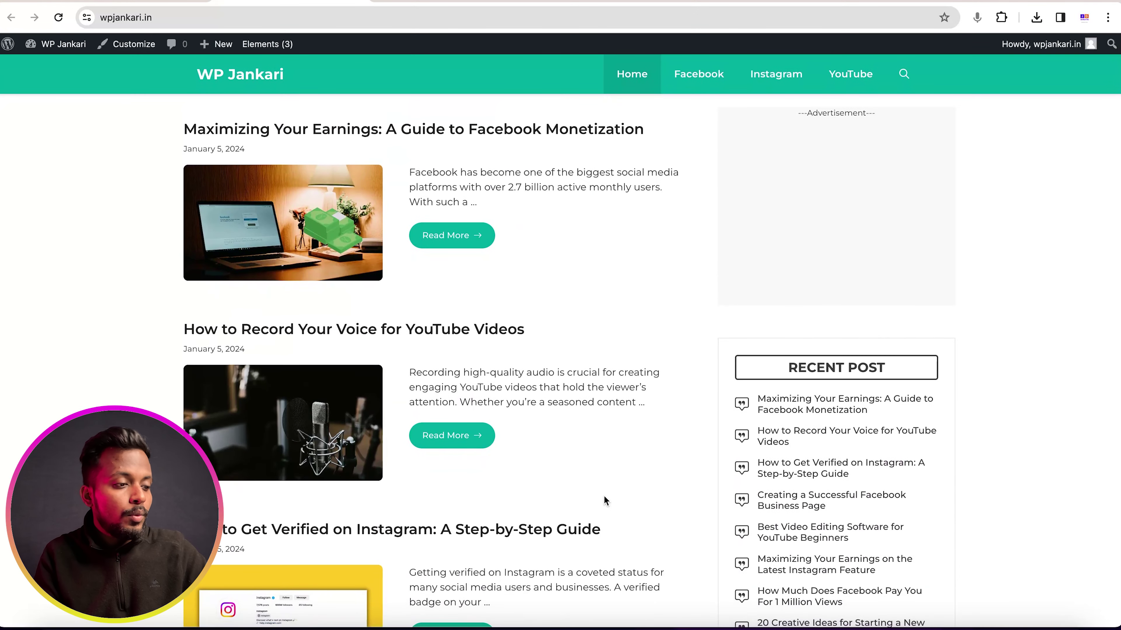
Step: Open the post "Maximizing Your Earnings: A Guide to Facebook Monetization" and examine its featured image, post meta, share buttons and sidebar
click(468, 244)
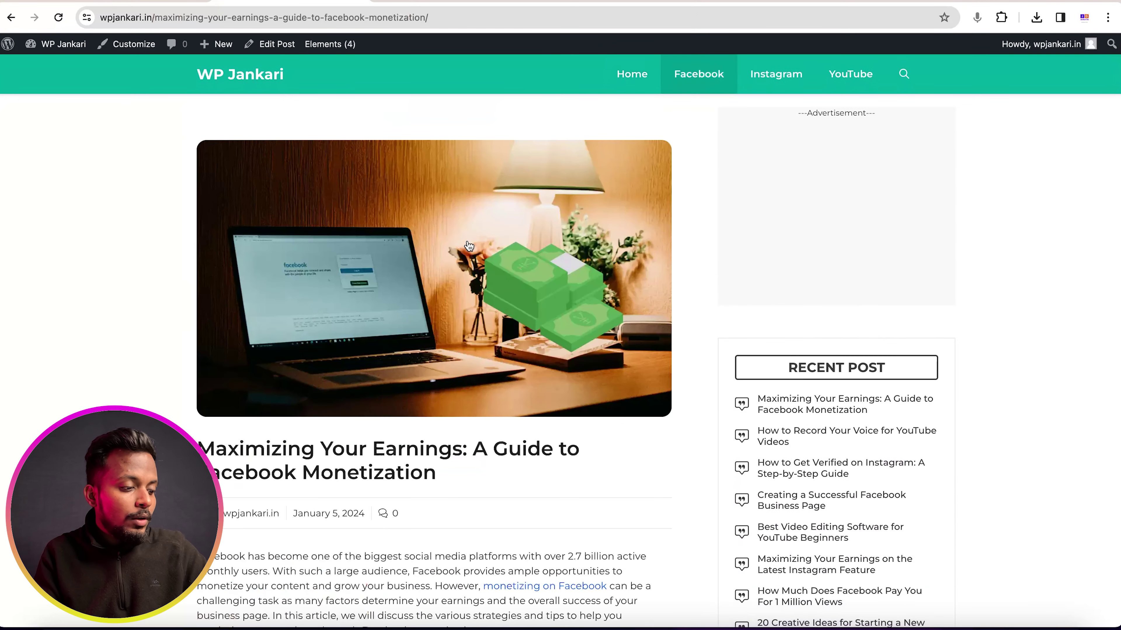
scroll(469, 246, down, 4)
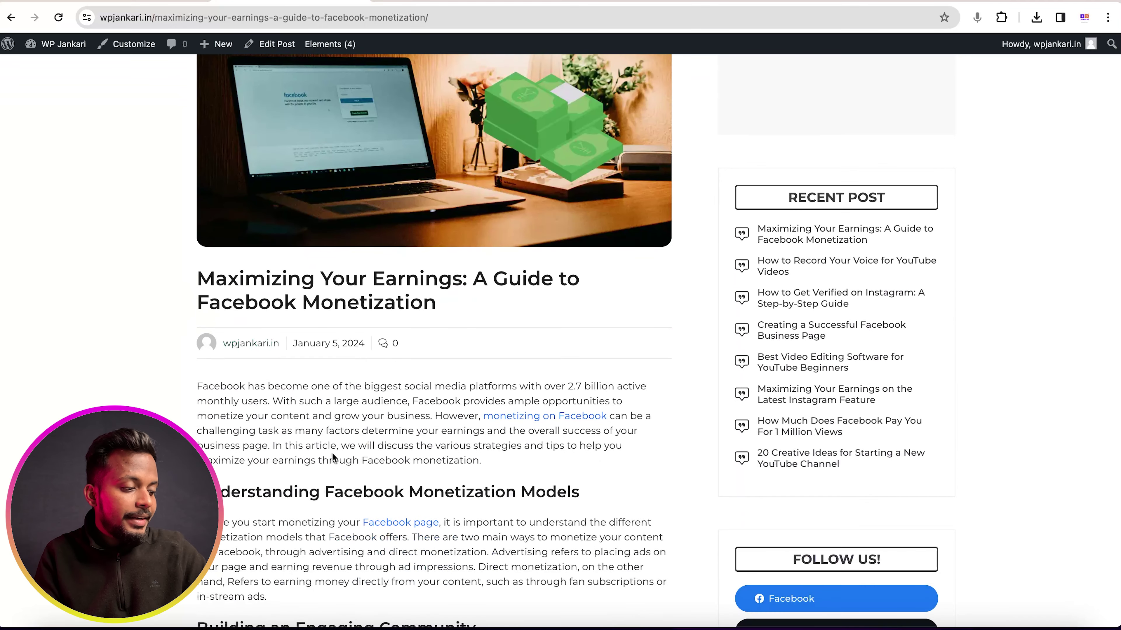
scroll(332, 453, down, 20)
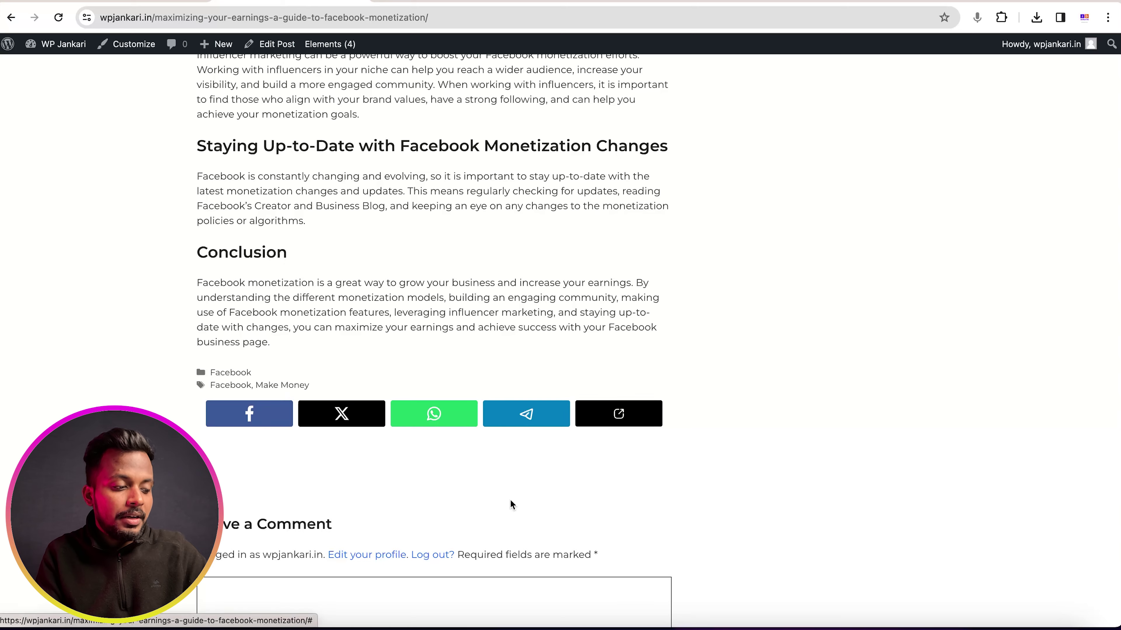
scroll(510, 499, up, 20)
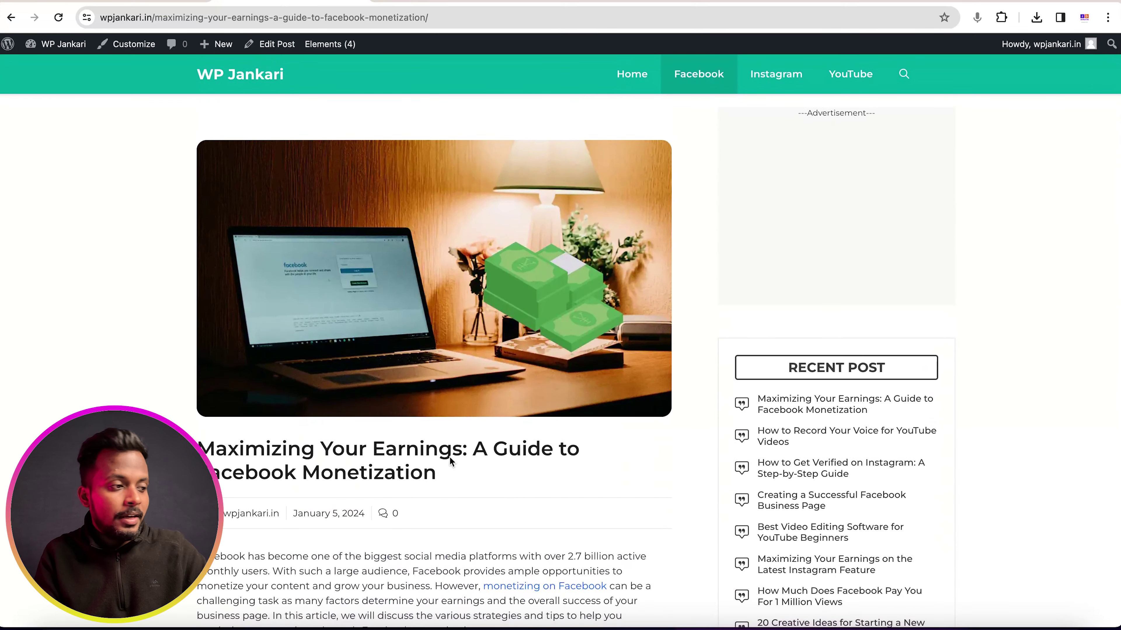
scroll(533, 573, down, 2)
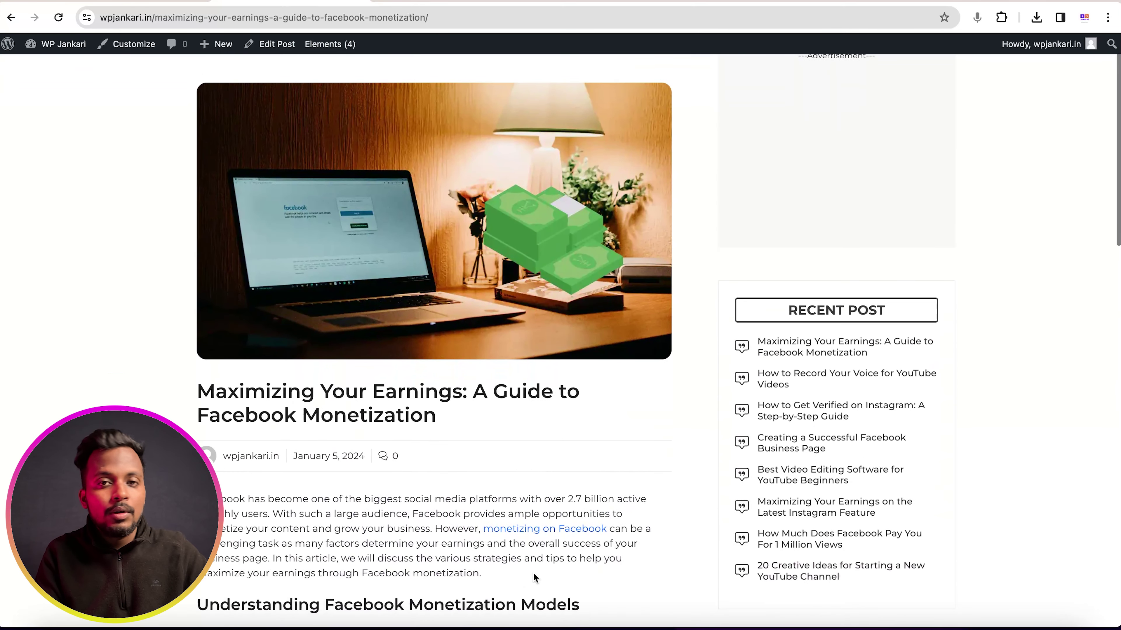
scroll(533, 573, up, 2)
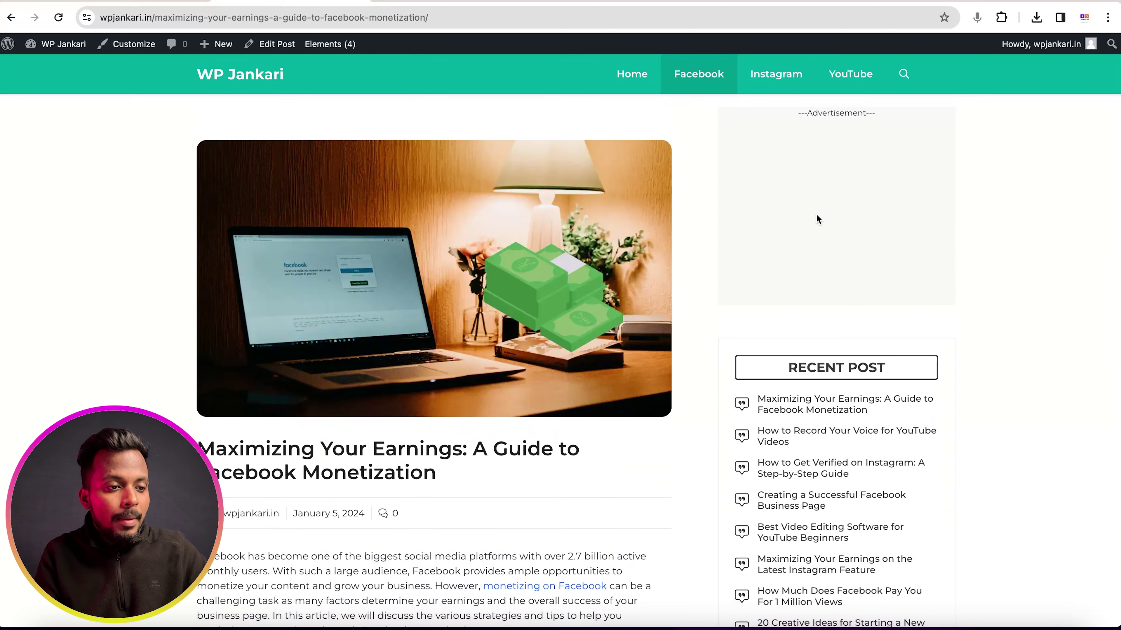
scroll(865, 229, down, 5)
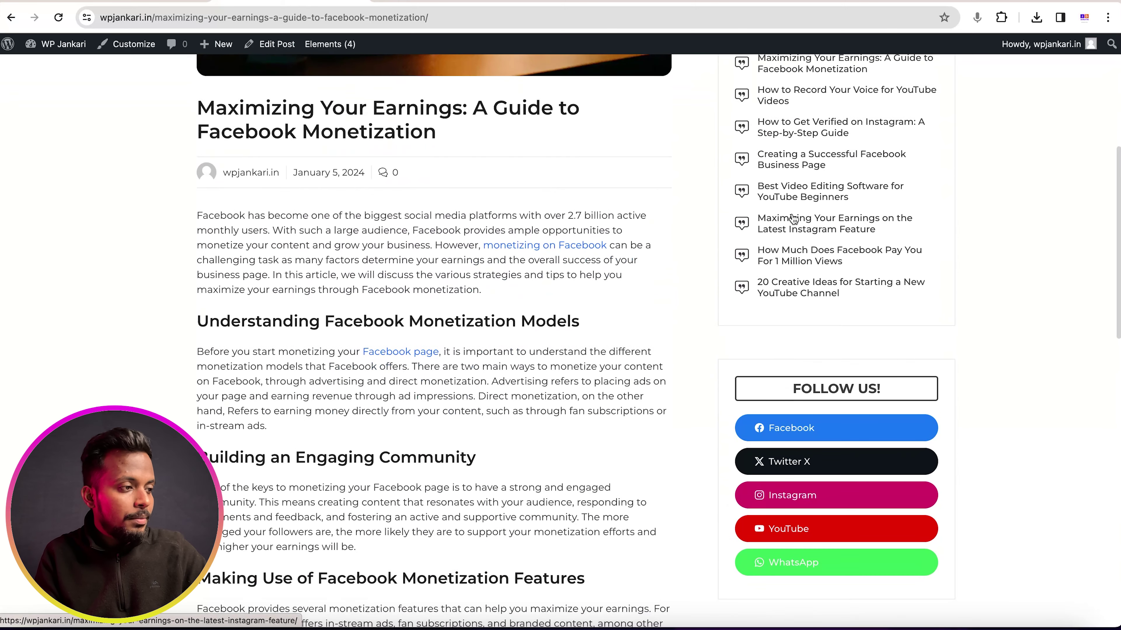
Step: Open the Sidebar element from the GeneratePress elements for editing, show its block list and select the advertisement container
click(330, 44)
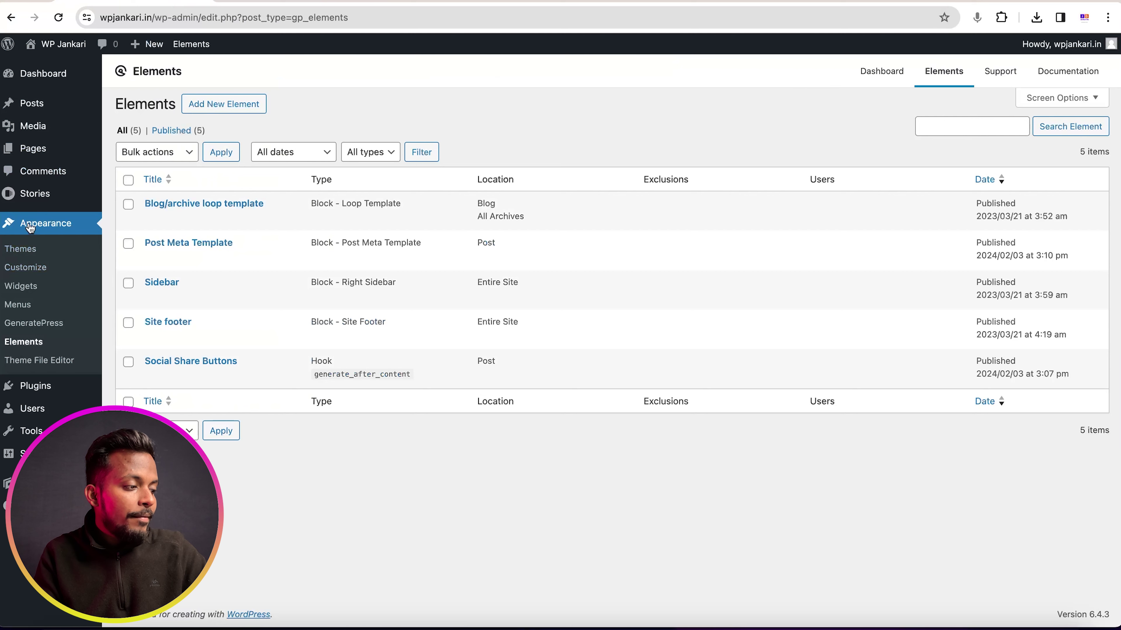
mouse_move(291, 215)
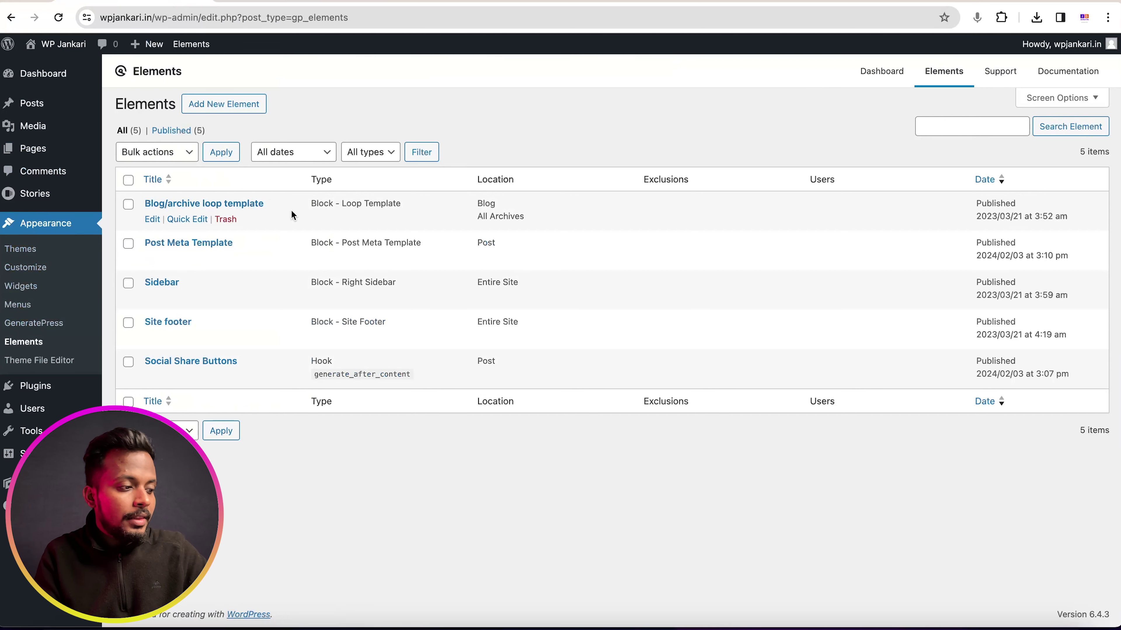
mouse_move(153, 300)
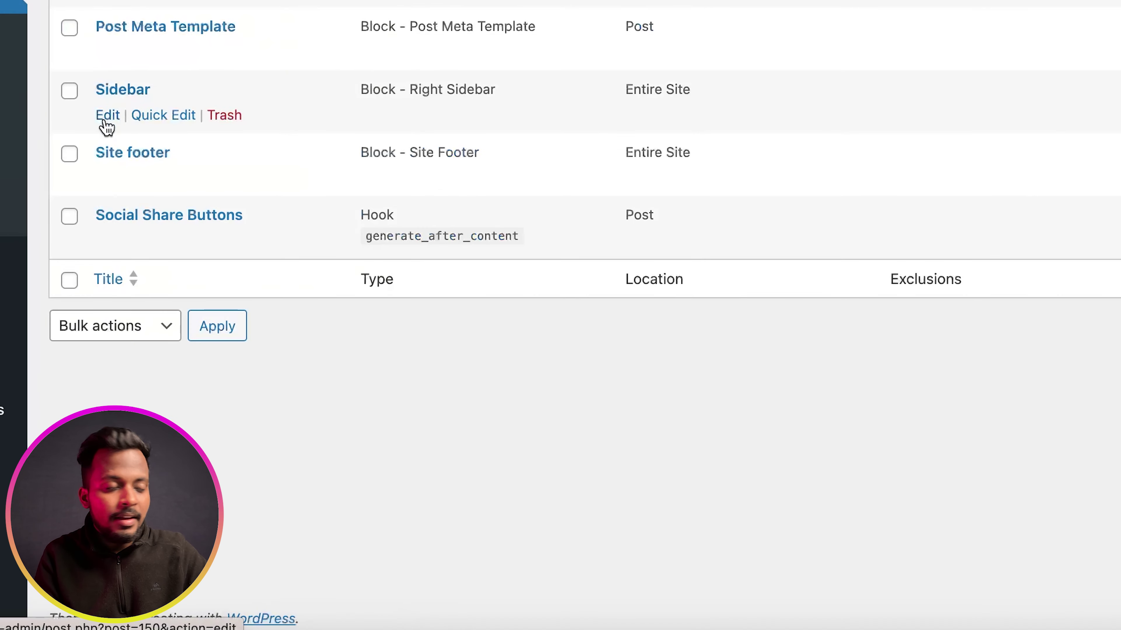
click(152, 299)
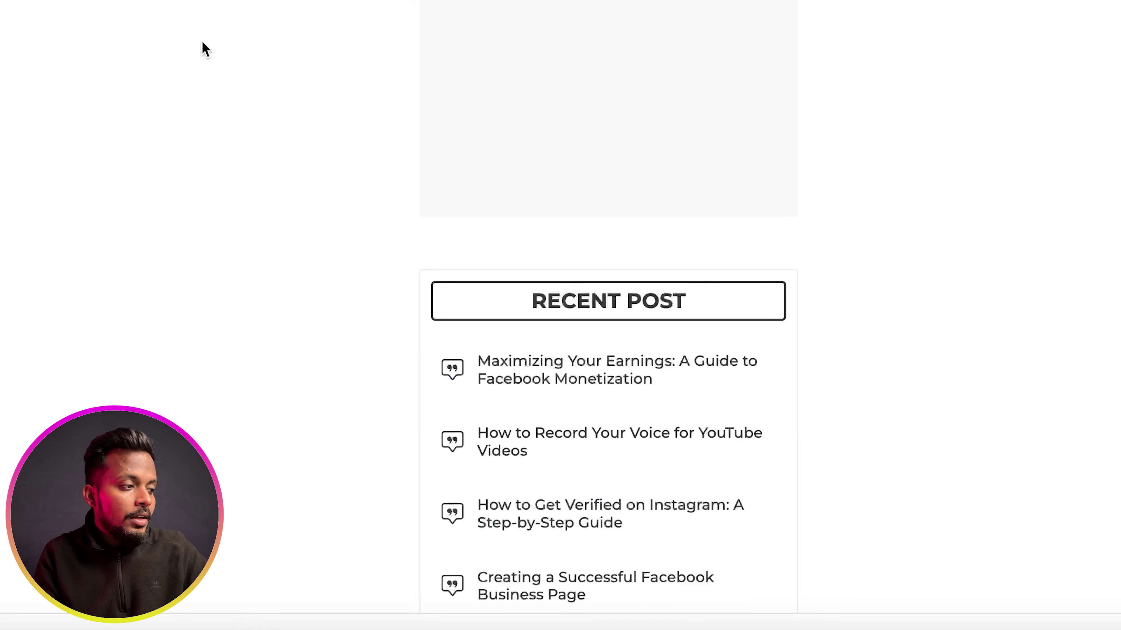
click(161, 53)
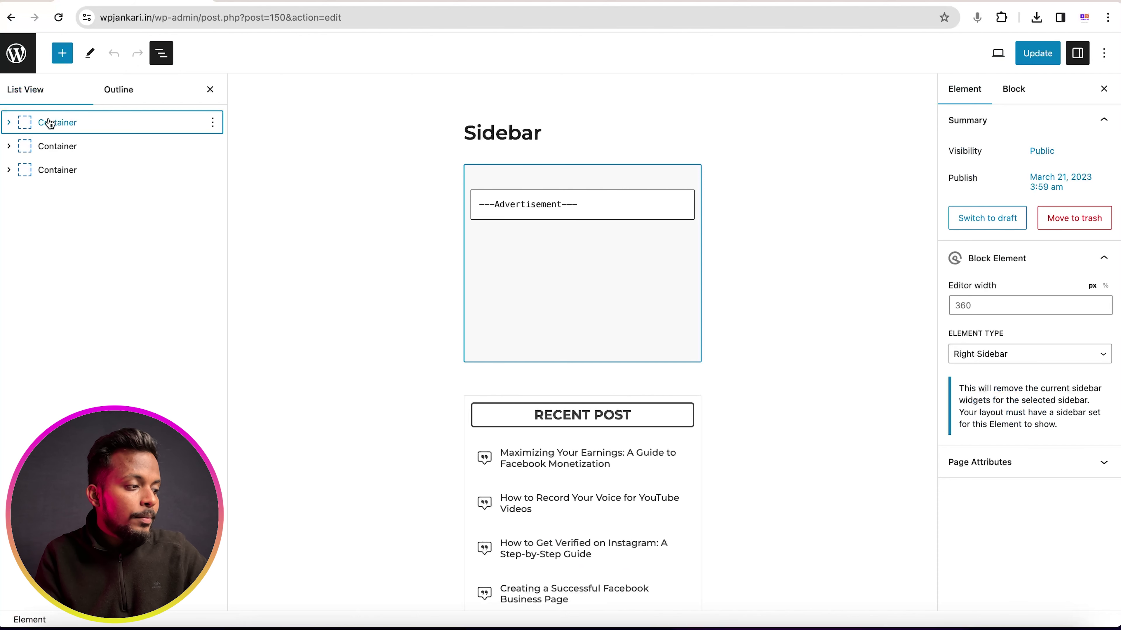
click(86, 127)
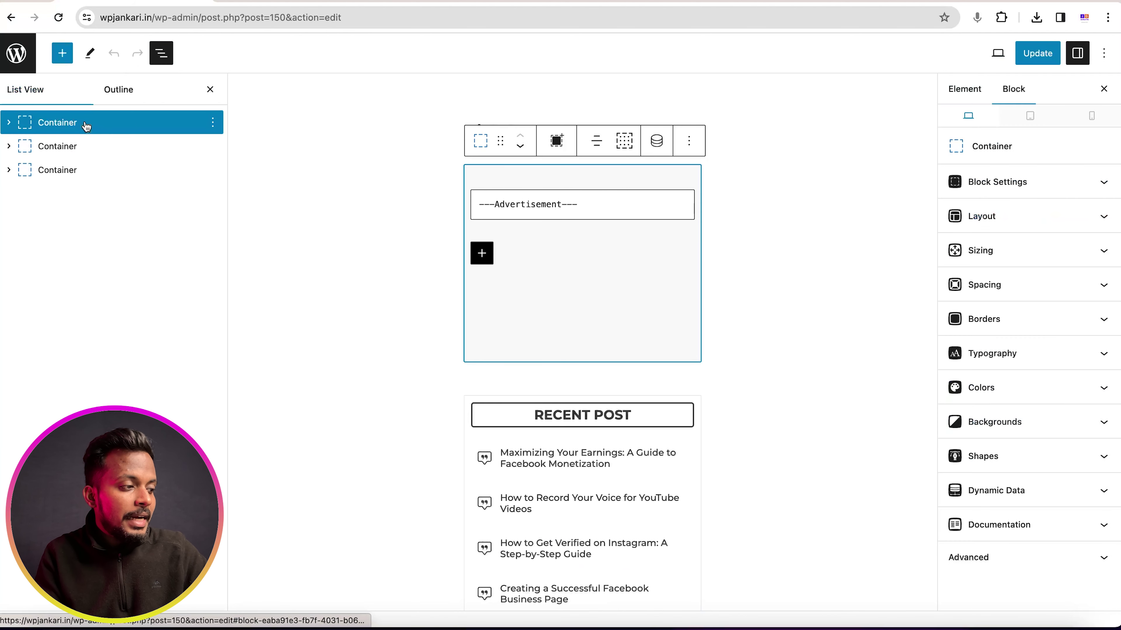
Step: Try clearing the "---Advertisement---" placeholder from the sidebar's Custom HTML block and undo the change
drag(478, 207, 591, 203)
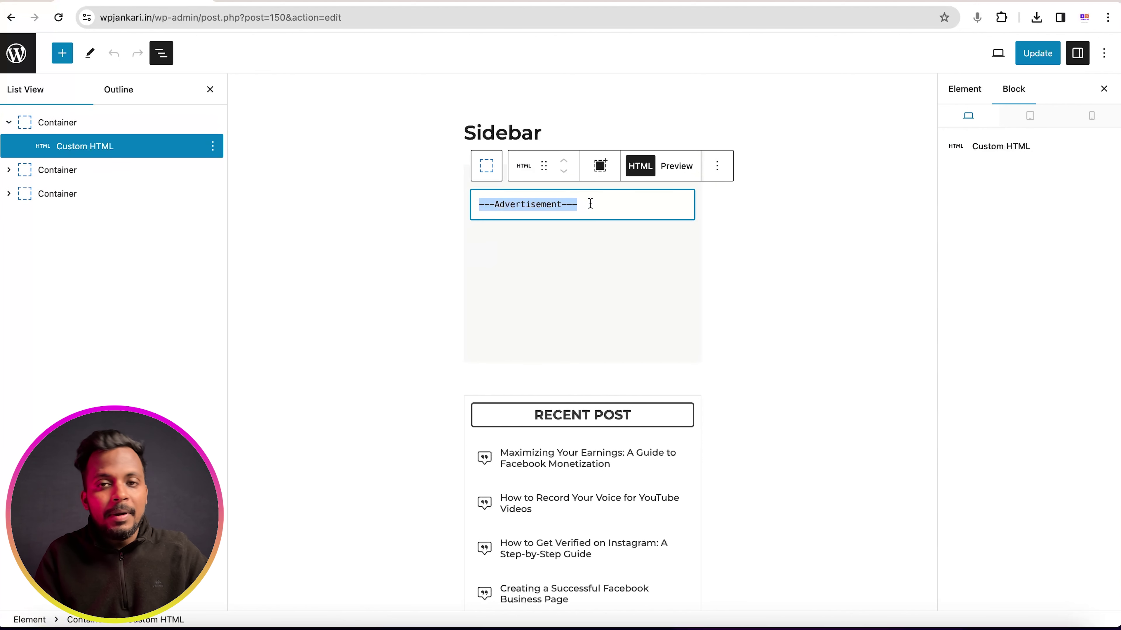
key(BackSpace)
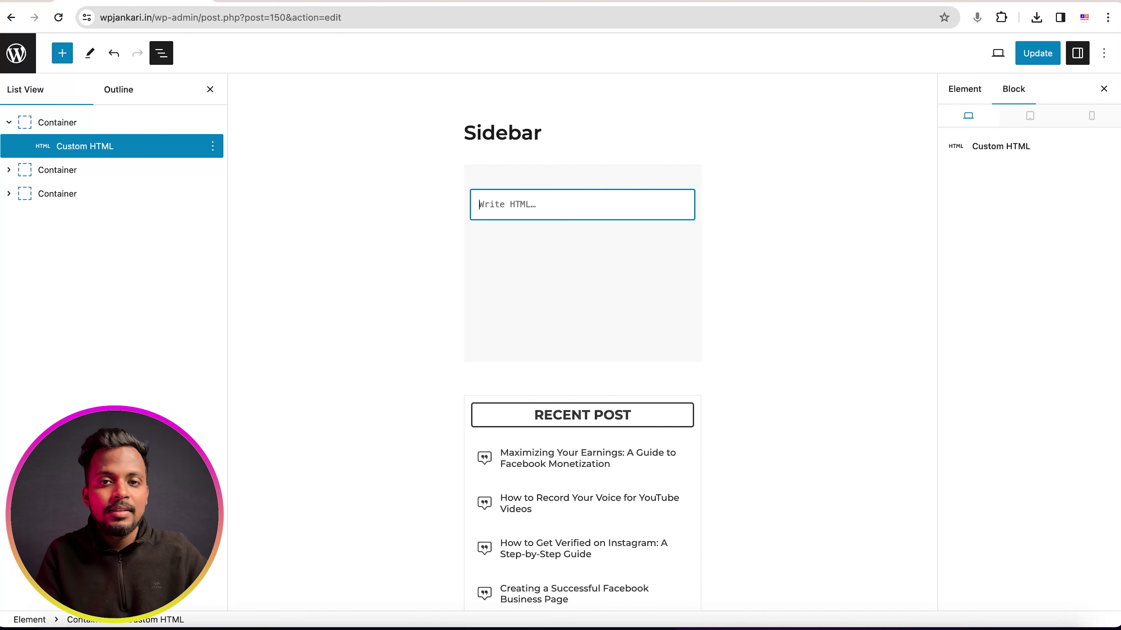
click(113, 54)
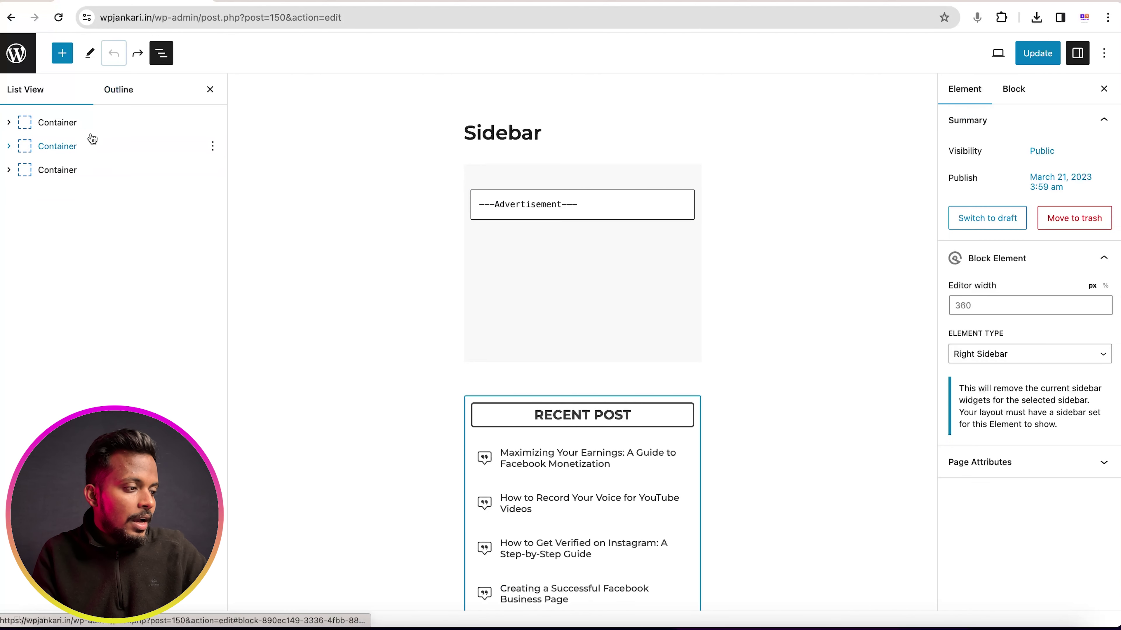
Step: Try deleting the whole advertisement container from the Sidebar element and undo the deletion
click(92, 132)
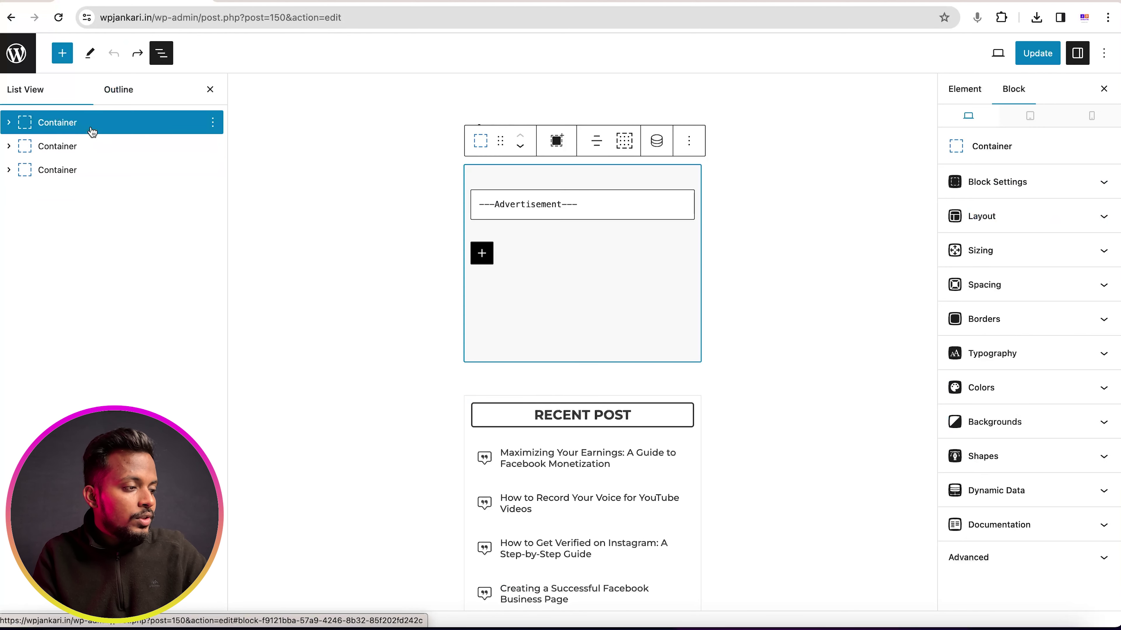
click(212, 122)
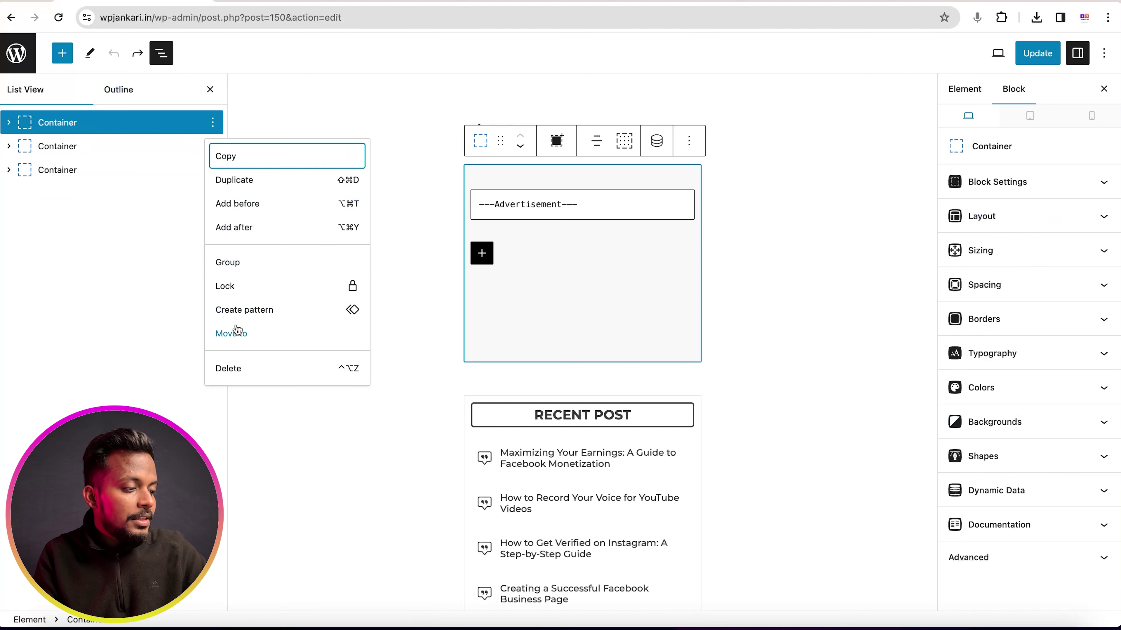
click(230, 369)
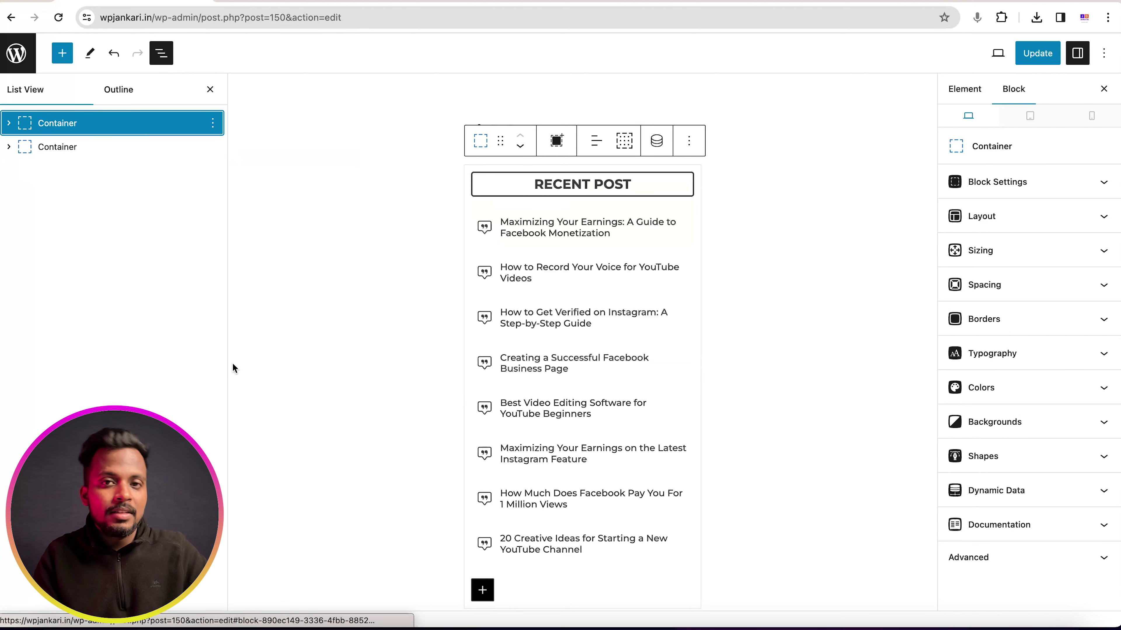
click(113, 56)
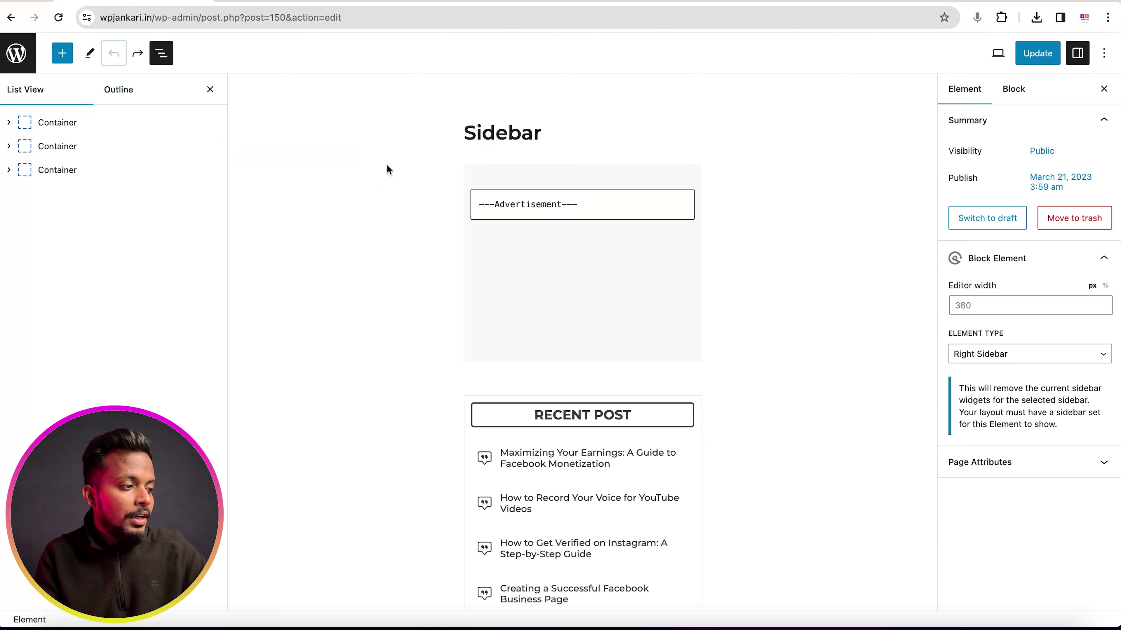
Step: Examine the Recent Post container's blocks and the query parameters of its Query Loop
click(57, 146)
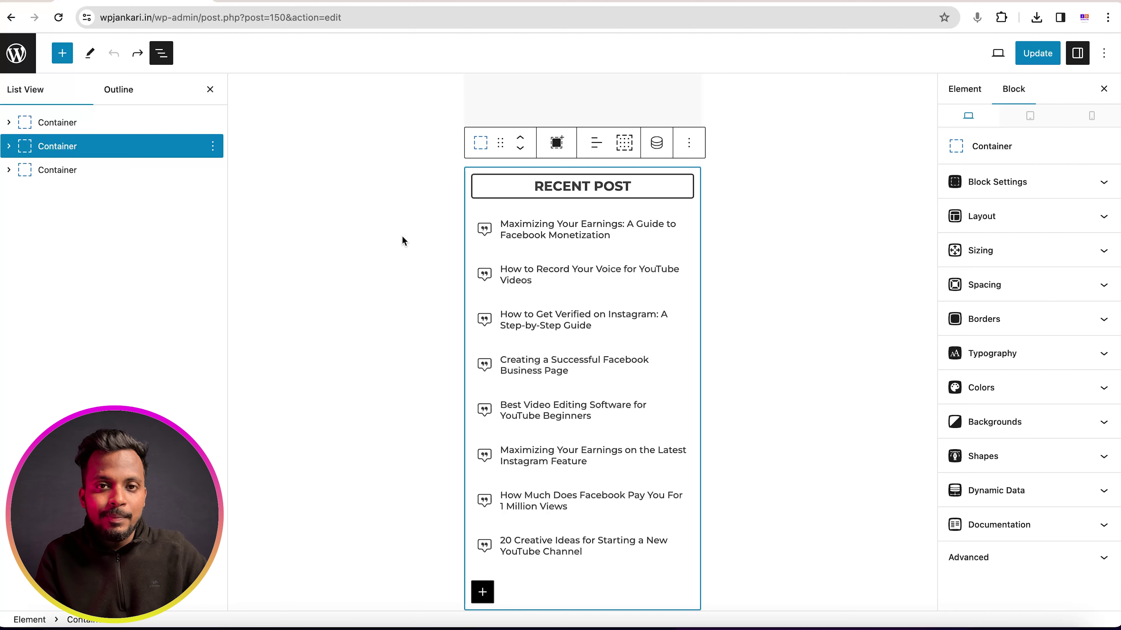
click(7, 147)
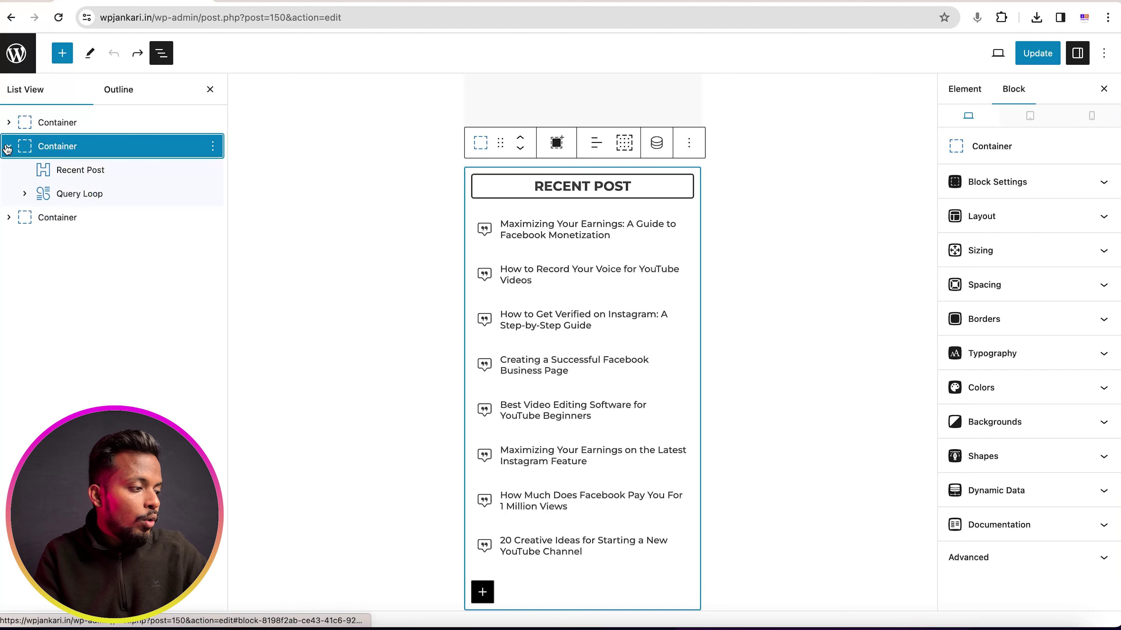
click(62, 191)
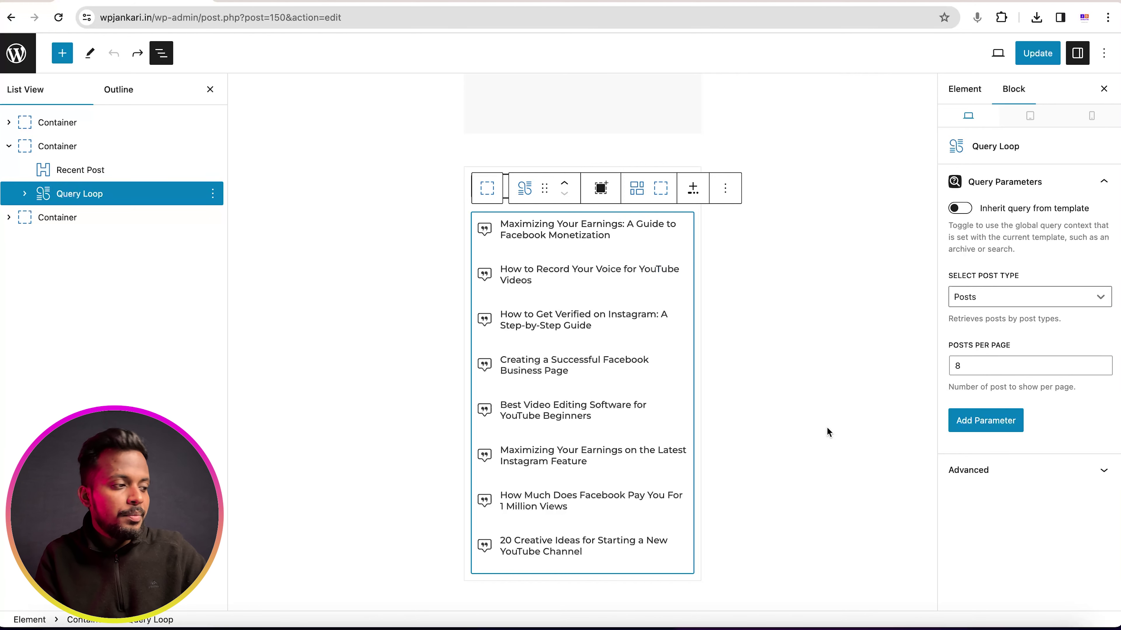
click(8, 147)
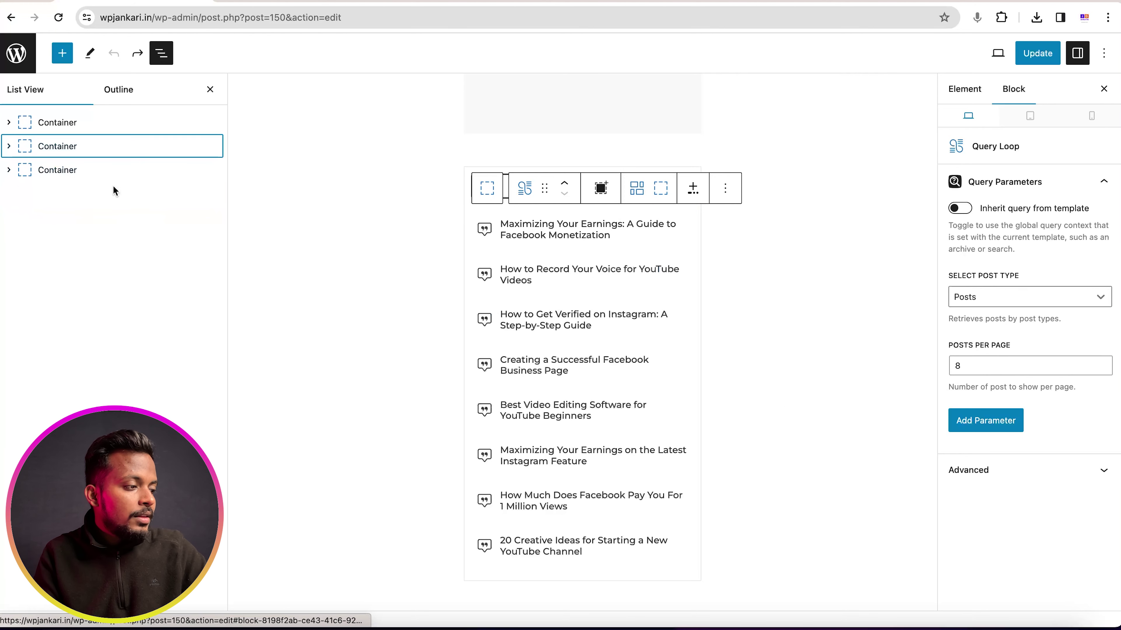
click(62, 170)
click(9, 170)
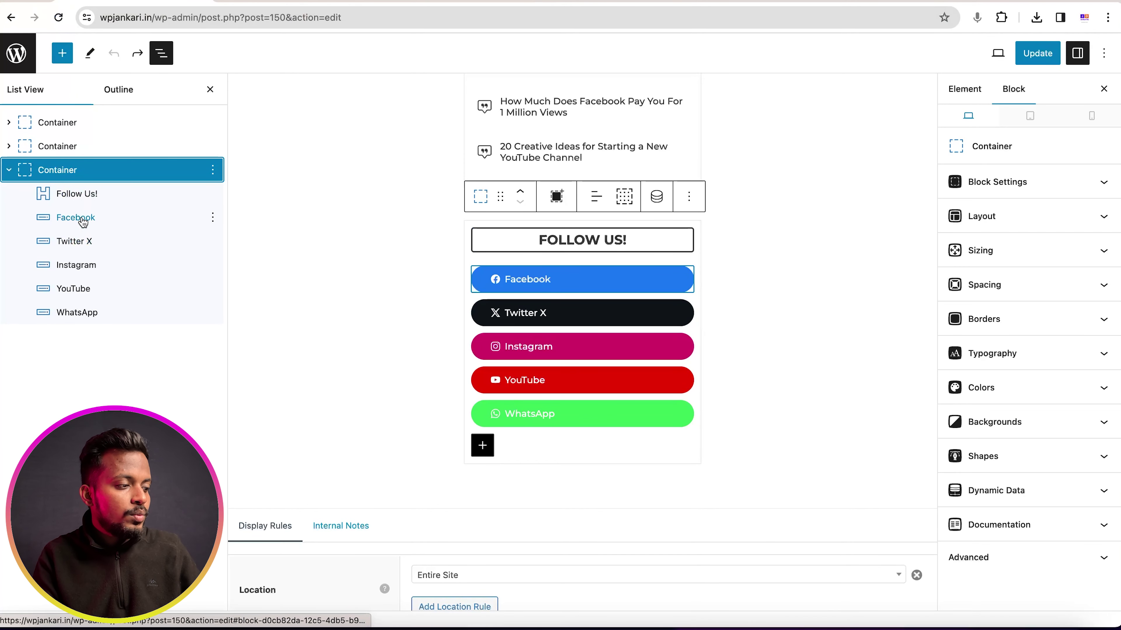
click(560, 277)
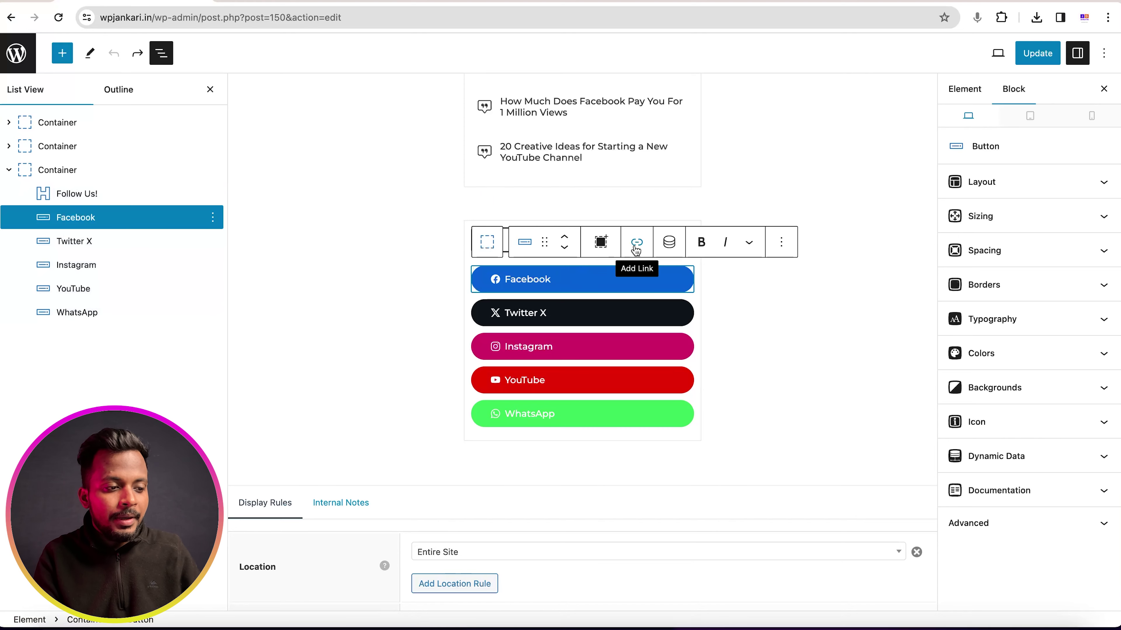
click(632, 106)
click(657, 165)
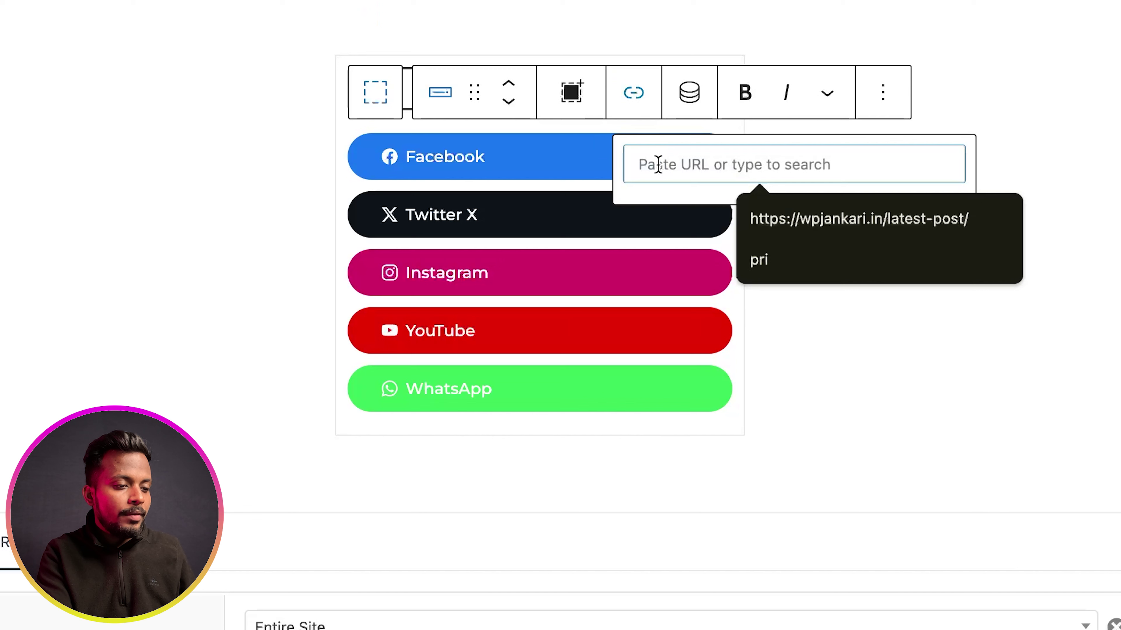
key(Escape)
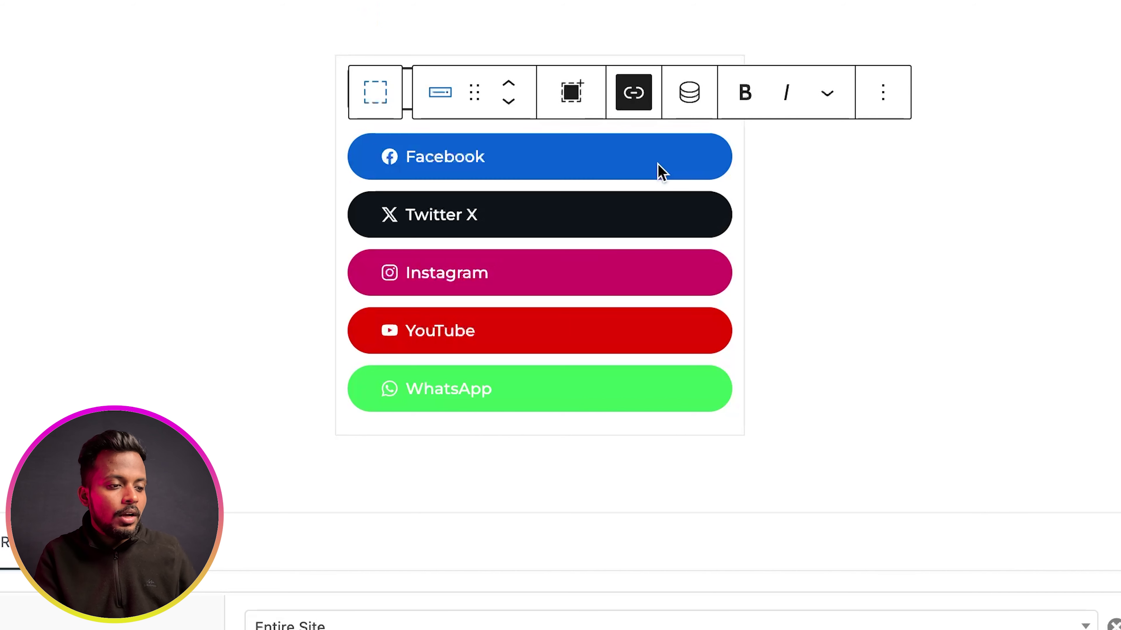
click(634, 94)
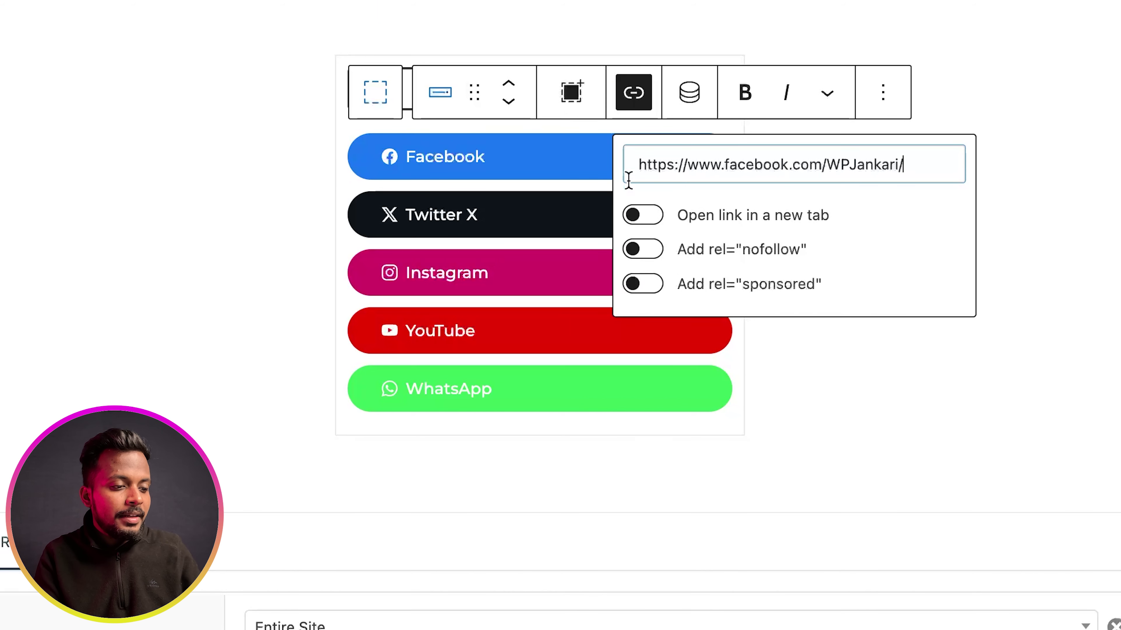
Step: Make the Facebook button's link open in a new tab with rel="nofollow", update the Sidebar element and test the link on the live post
click(635, 216)
click(643, 249)
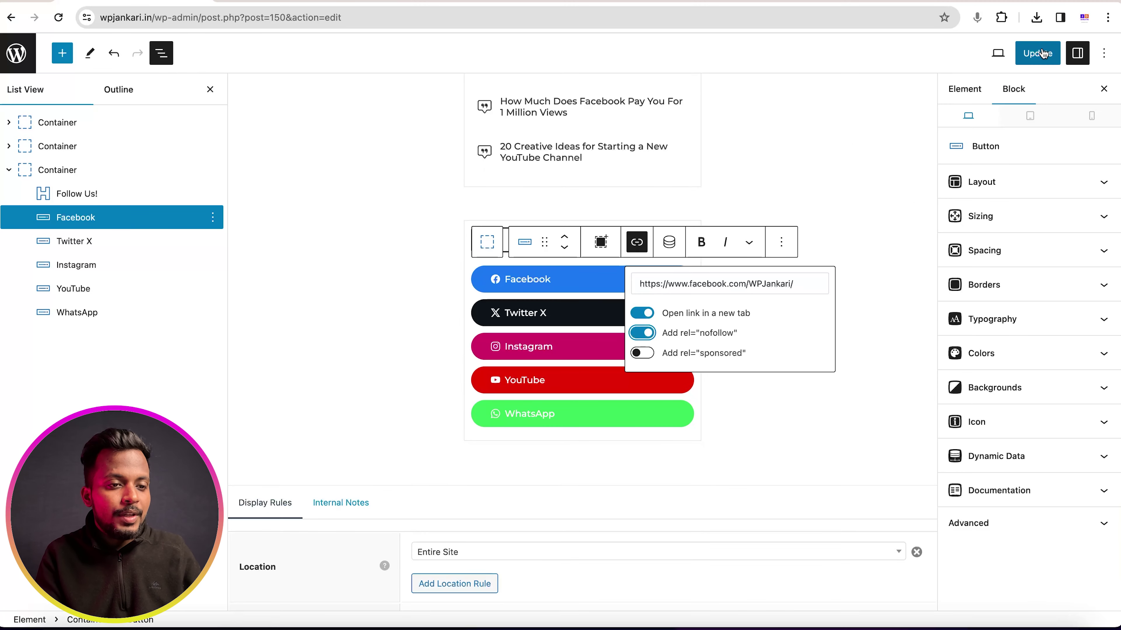
click(1042, 53)
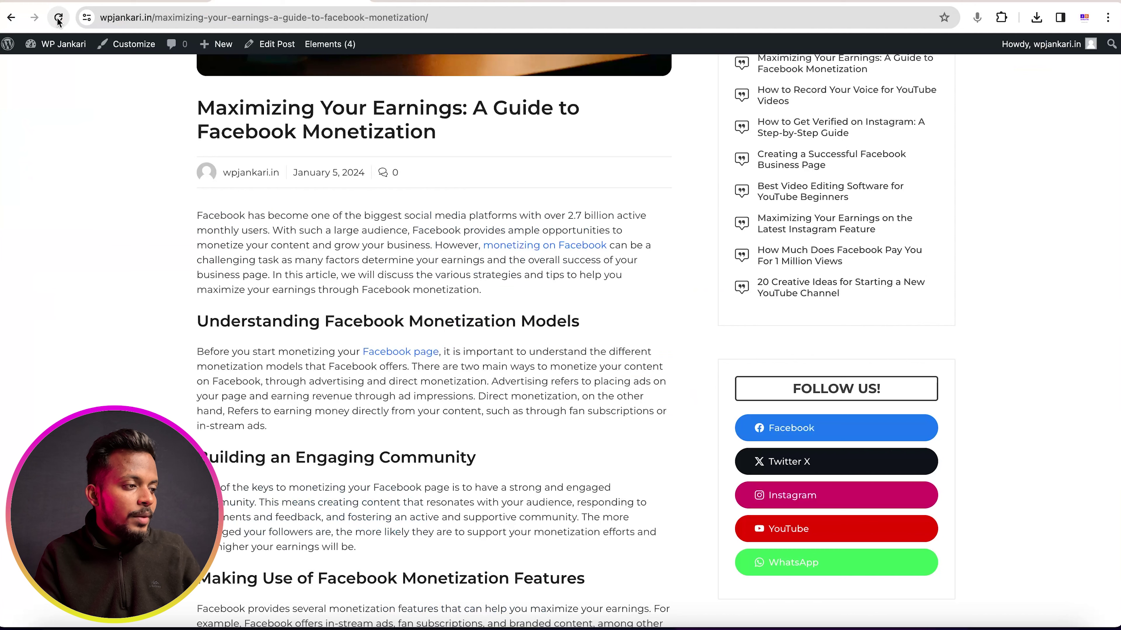
click(783, 426)
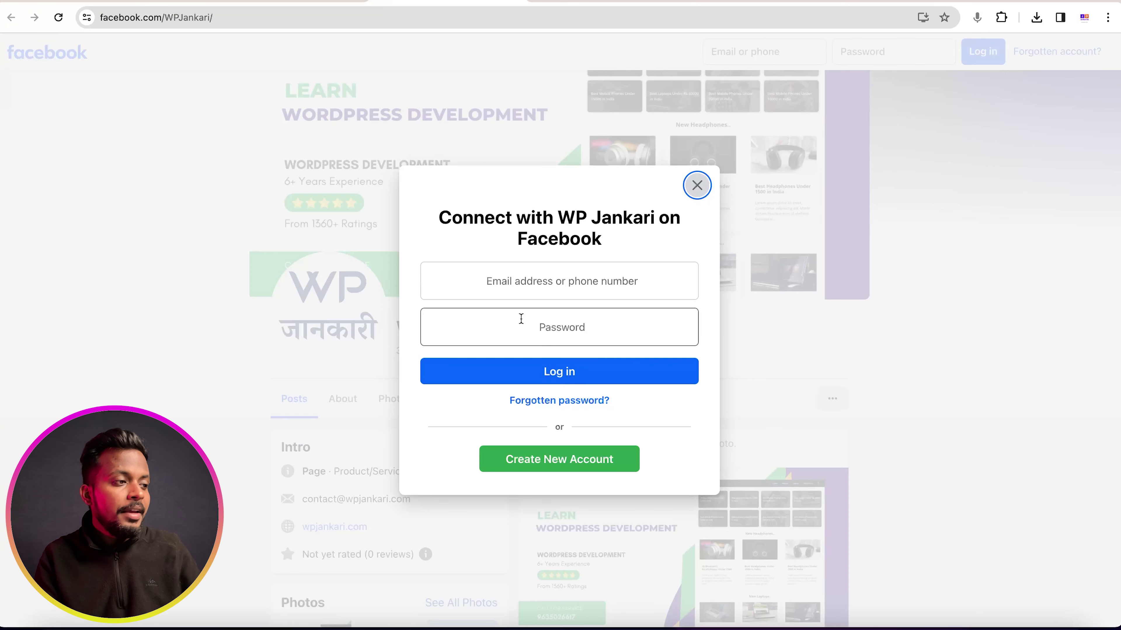
click(697, 185)
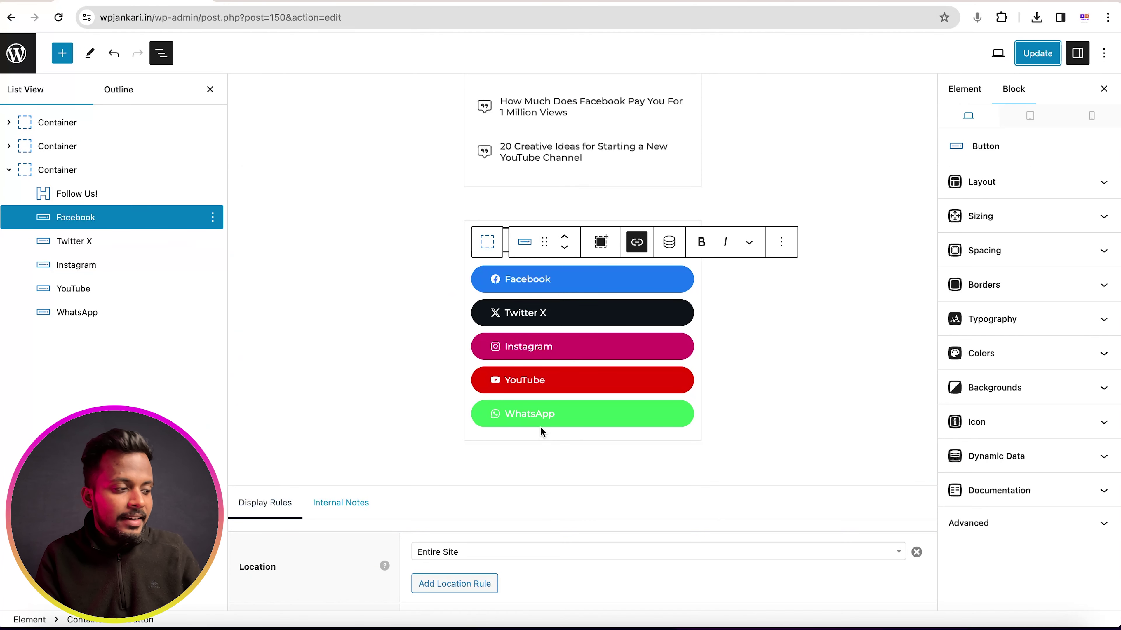
Step: Delete the WhatsApp button from the Follow Us container, update the Sidebar element and reload the live post
click(145, 313)
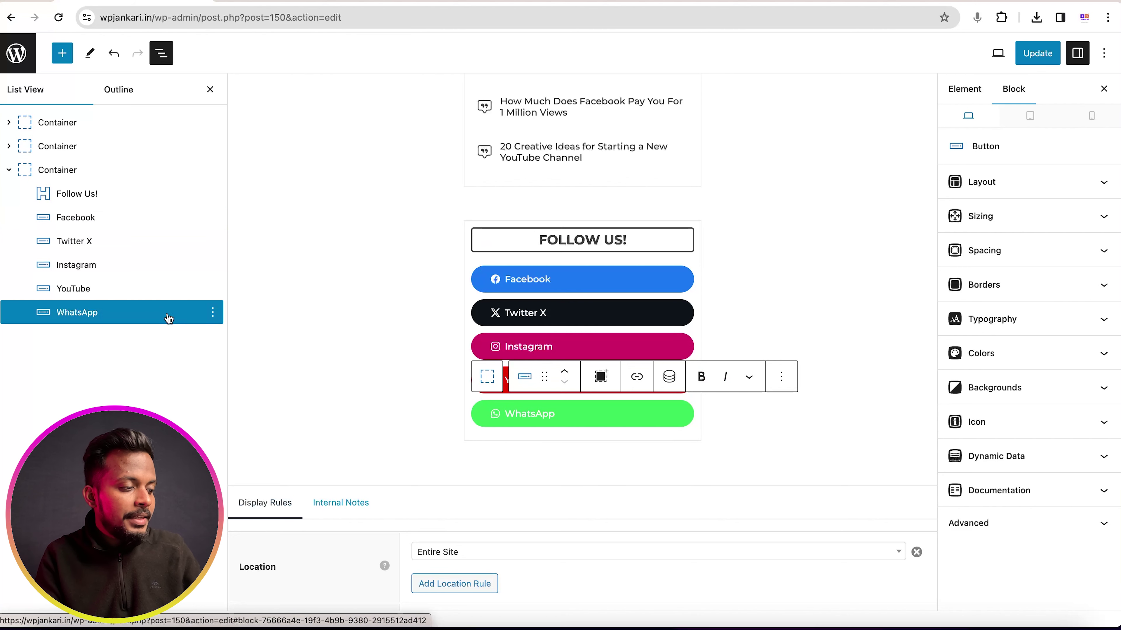
click(210, 315)
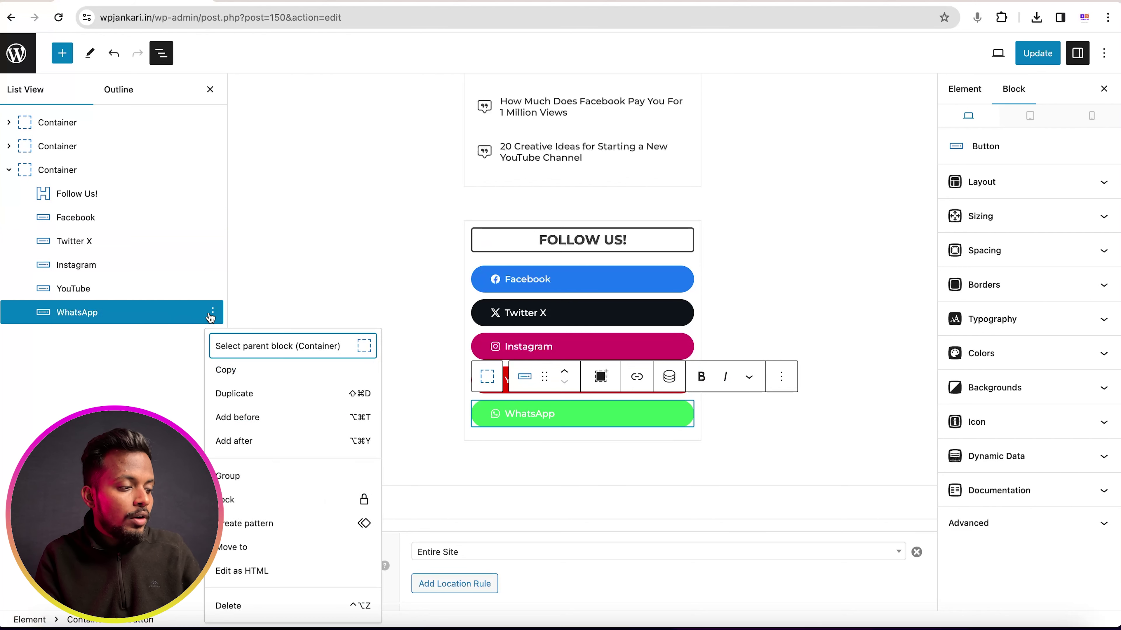
click(240, 604)
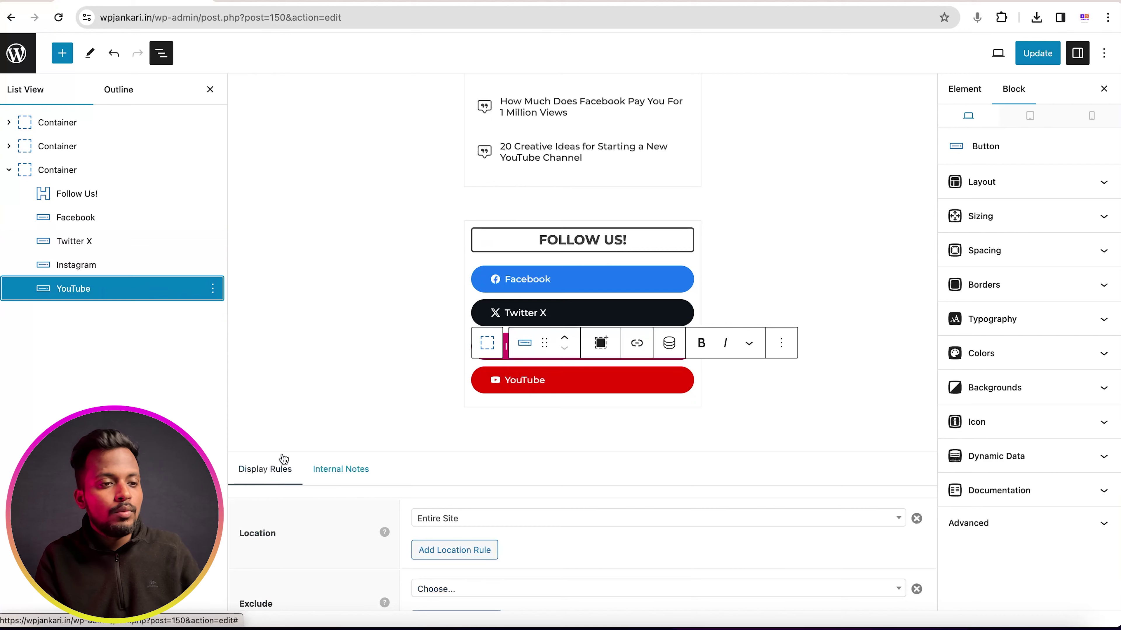
click(1038, 53)
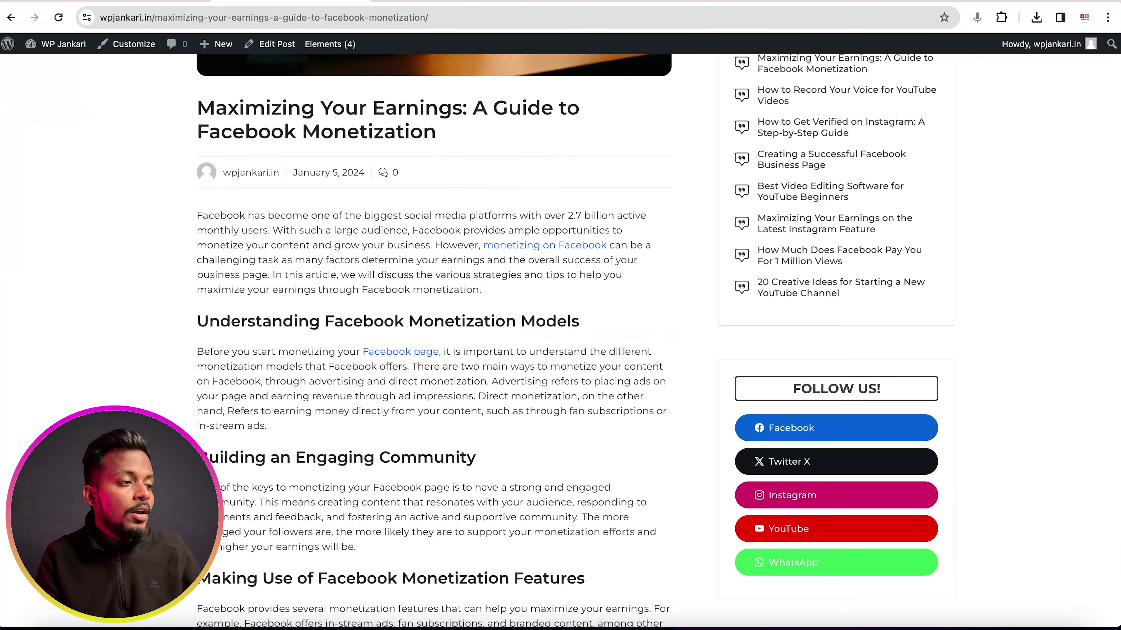
click(59, 17)
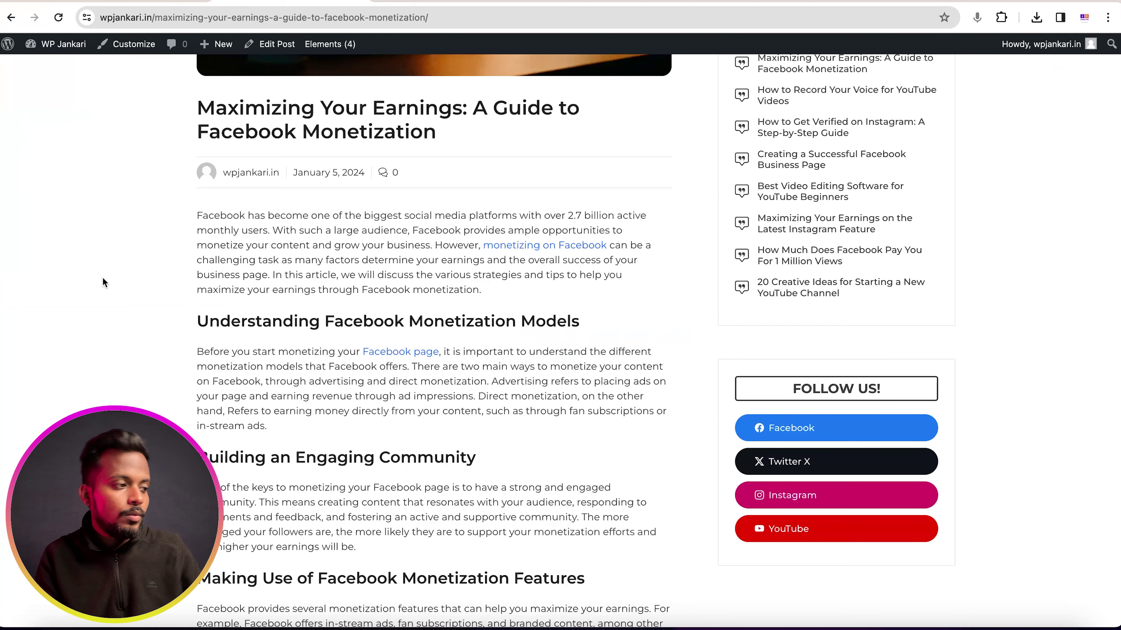
Step: Open the Site footer element for editing and replace "WebsiteName" in the copyright line with "WPJankari.in"
scroll(307, 381, down, 8)
scroll(306, 380, down, 12)
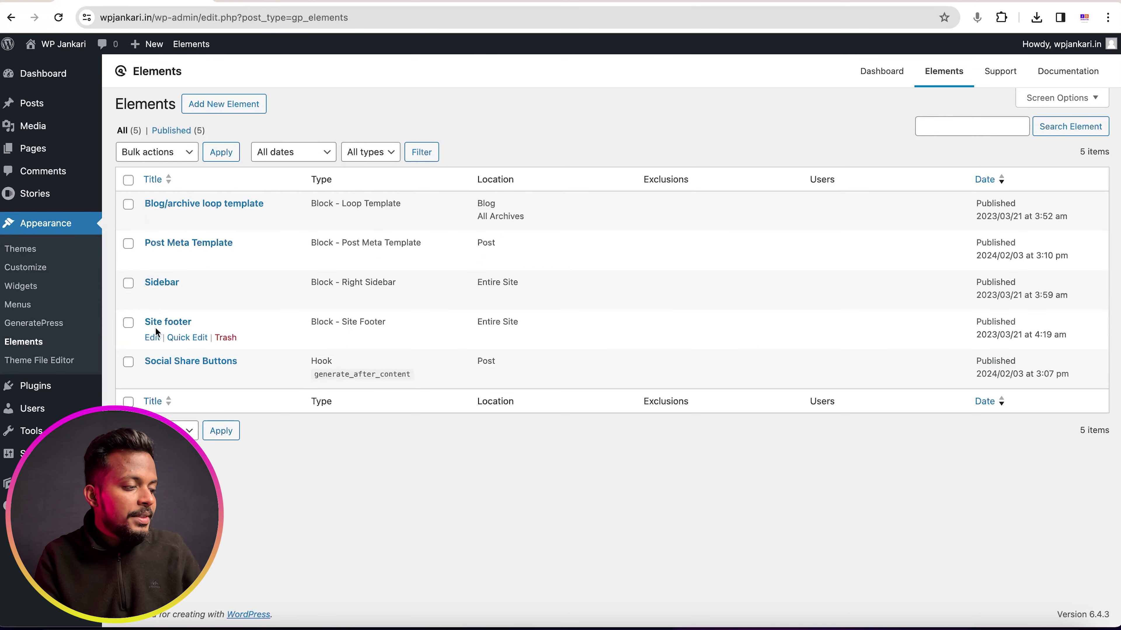
click(153, 338)
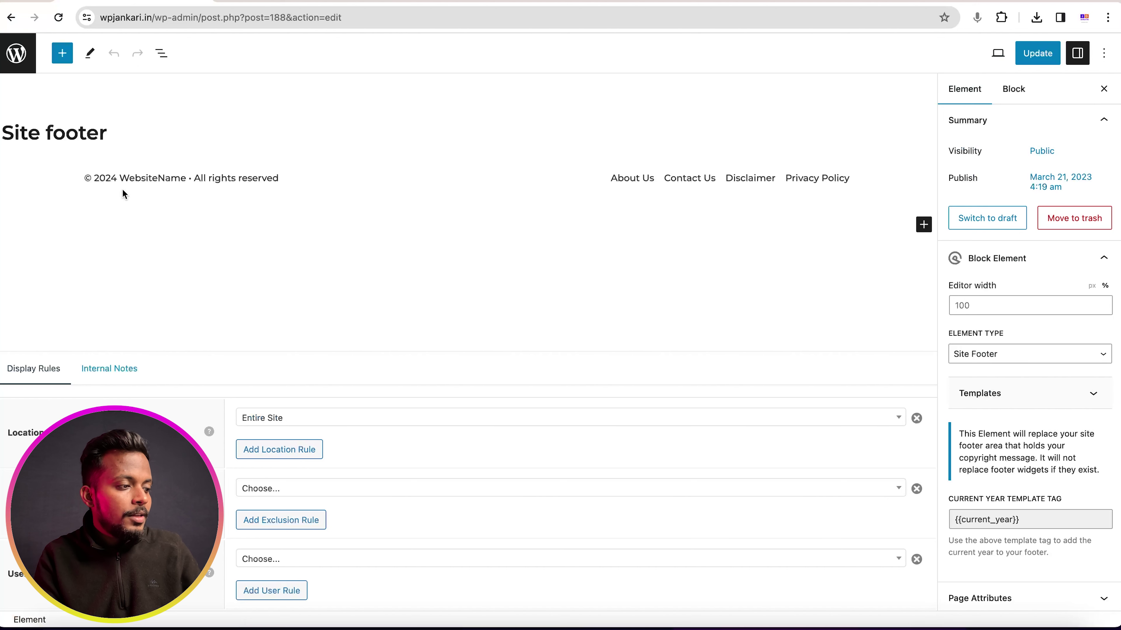
drag(120, 179, 194, 181)
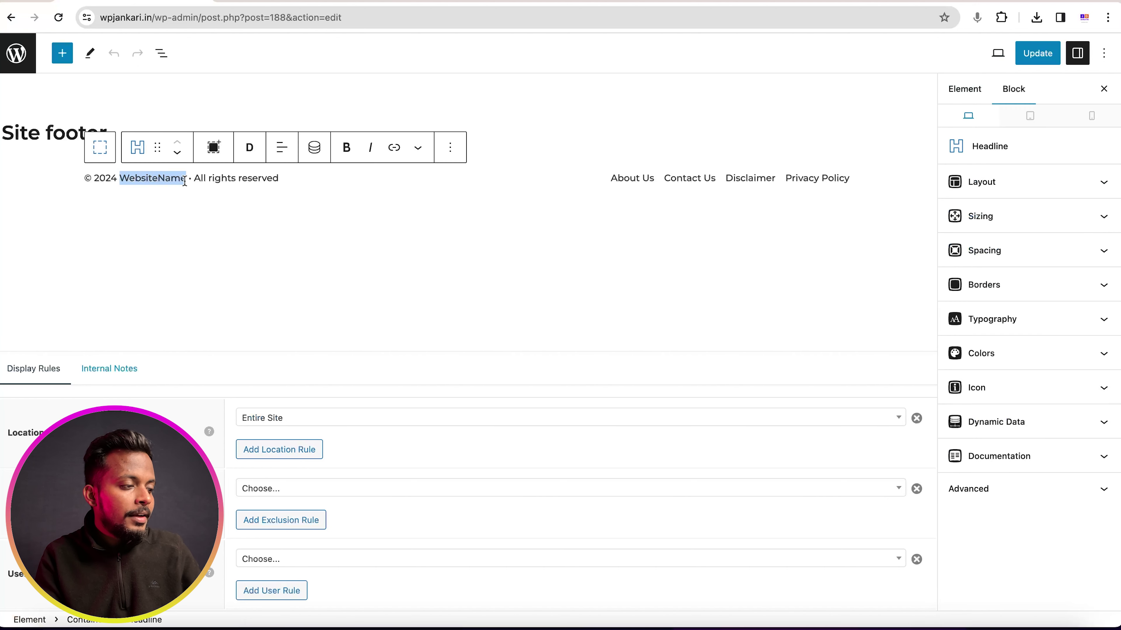
key(BackSpace)
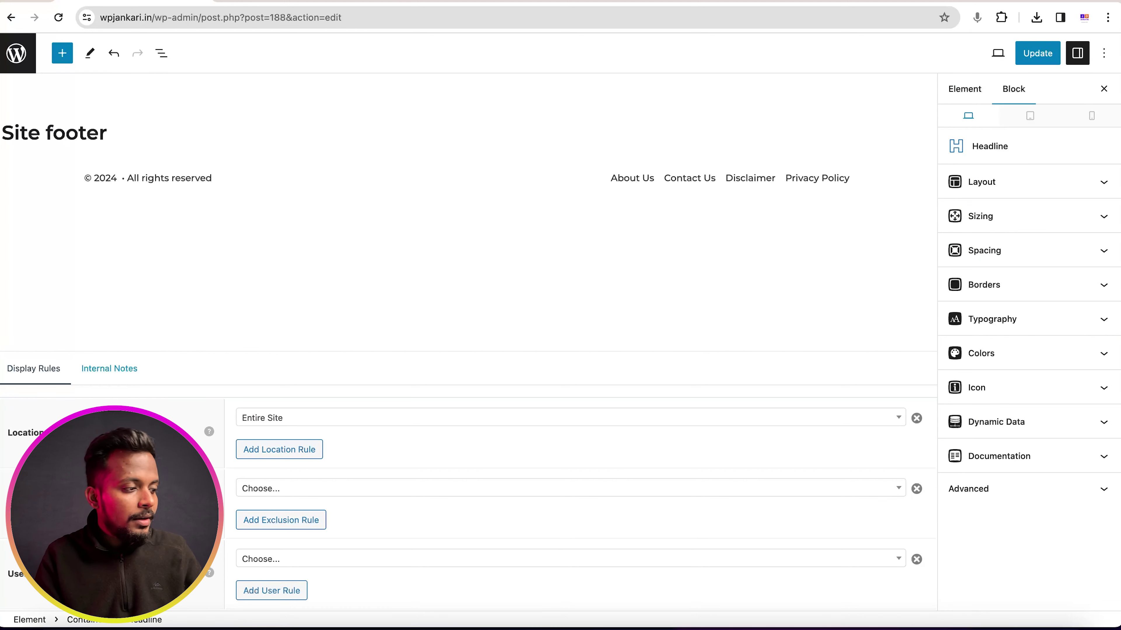
text(WPJankari.in)
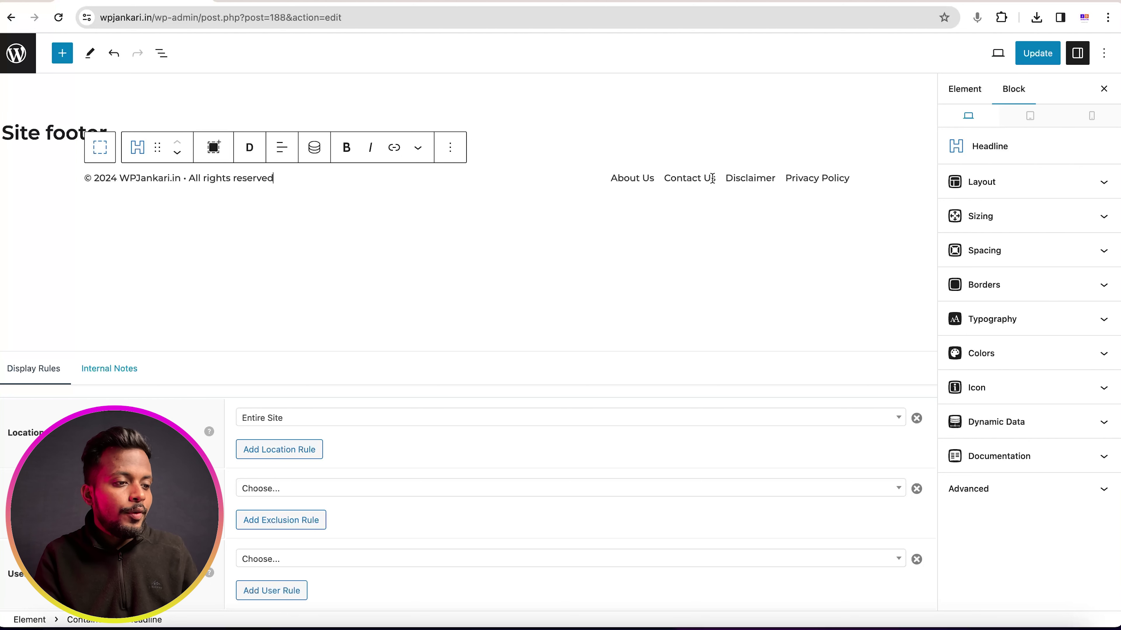
Step: Link the footer's Privacy Policy button to the site's wpjankari.in/privacy-policy/ page and update the Site footer element
click(804, 179)
click(775, 148)
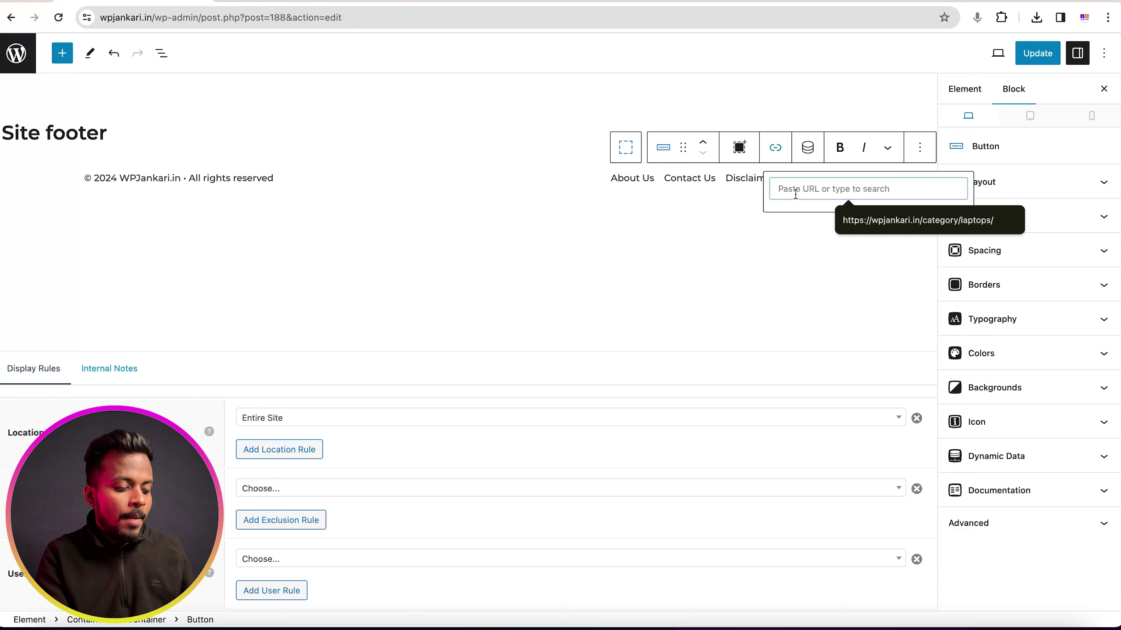
text(https://wpjankari.in/category/laptops/)
key(Return)
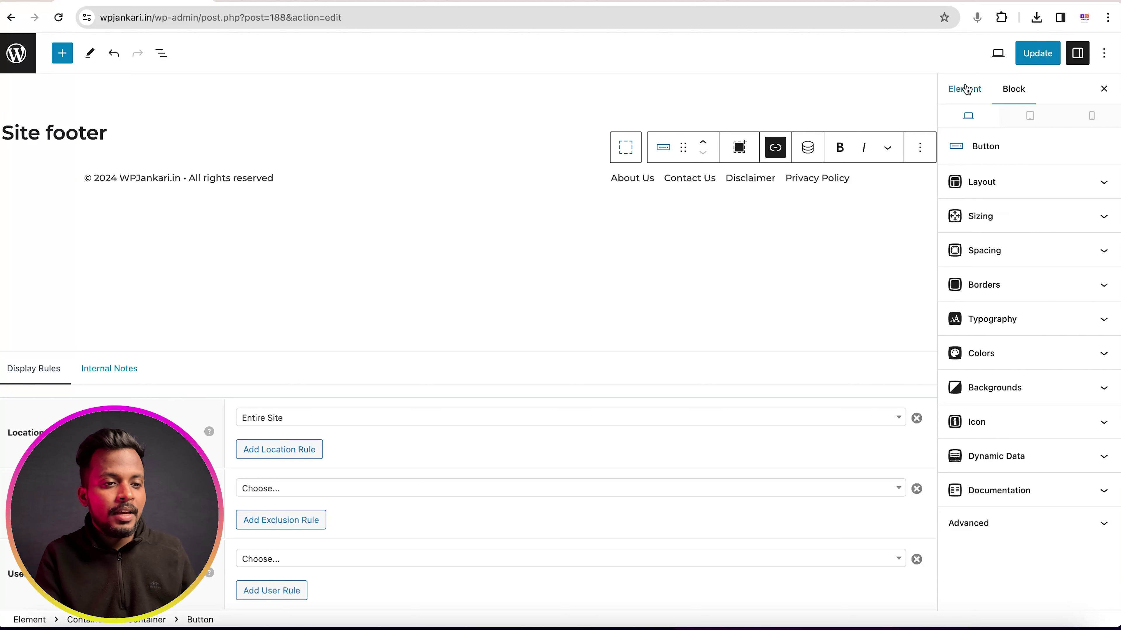
click(1037, 54)
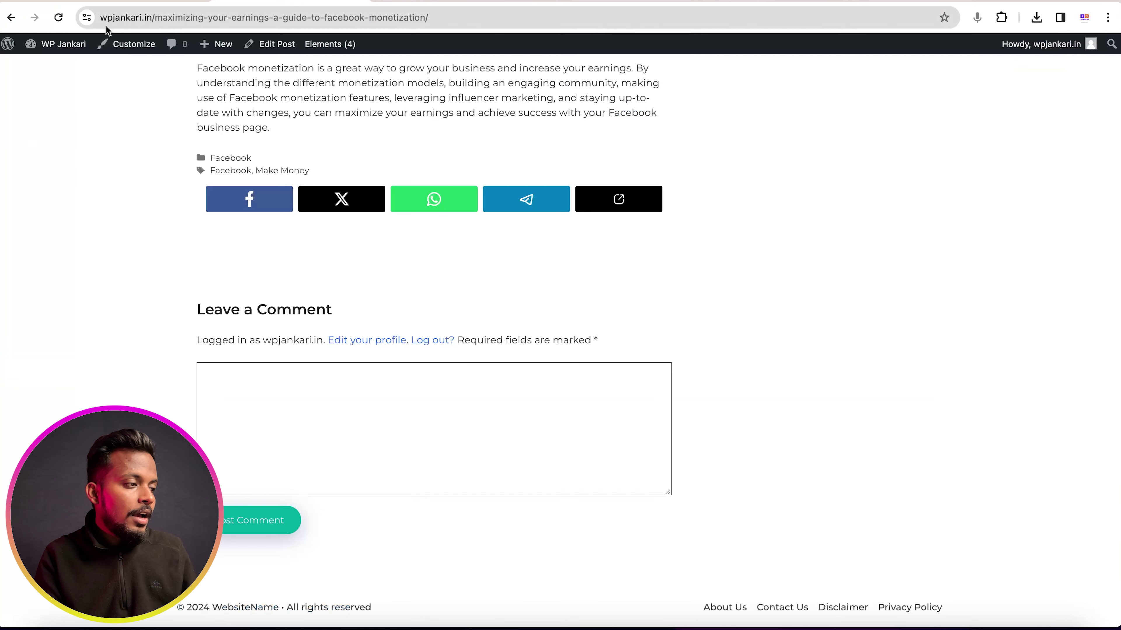
Step: Reload the live post, test the footer's Privacy Policy link and return to the blog's homepage
click(57, 18)
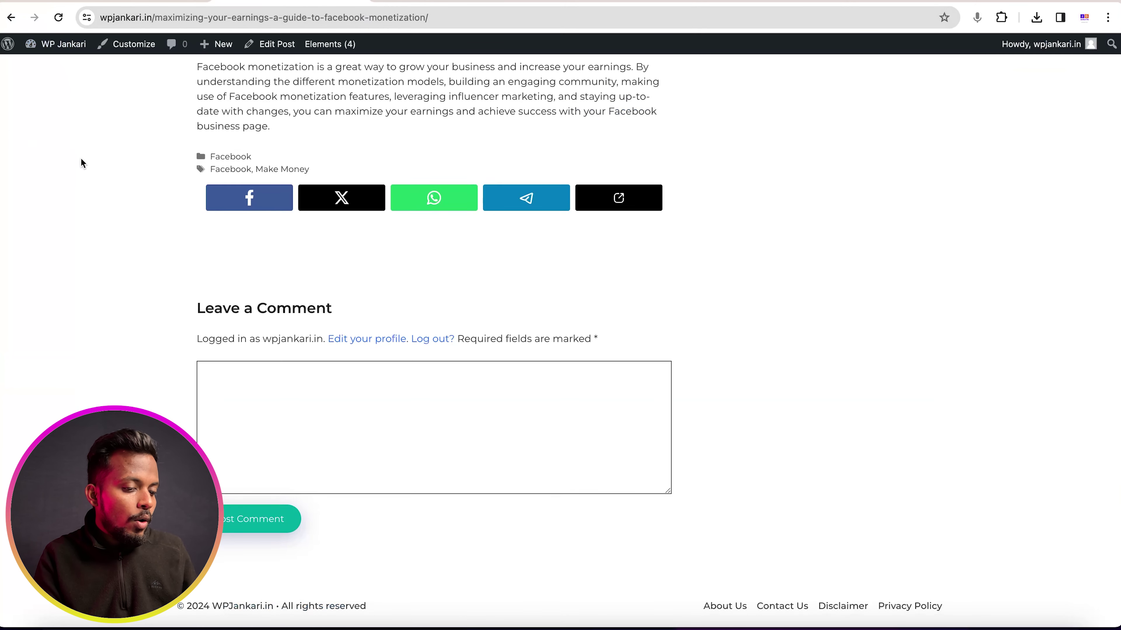
click(906, 613)
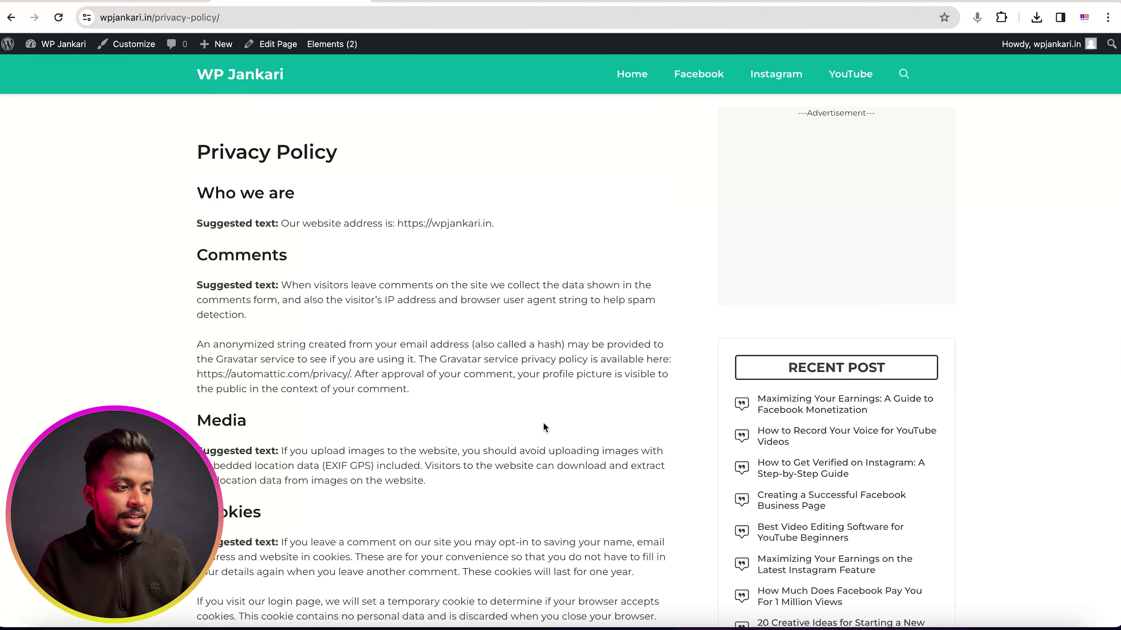
click(265, 89)
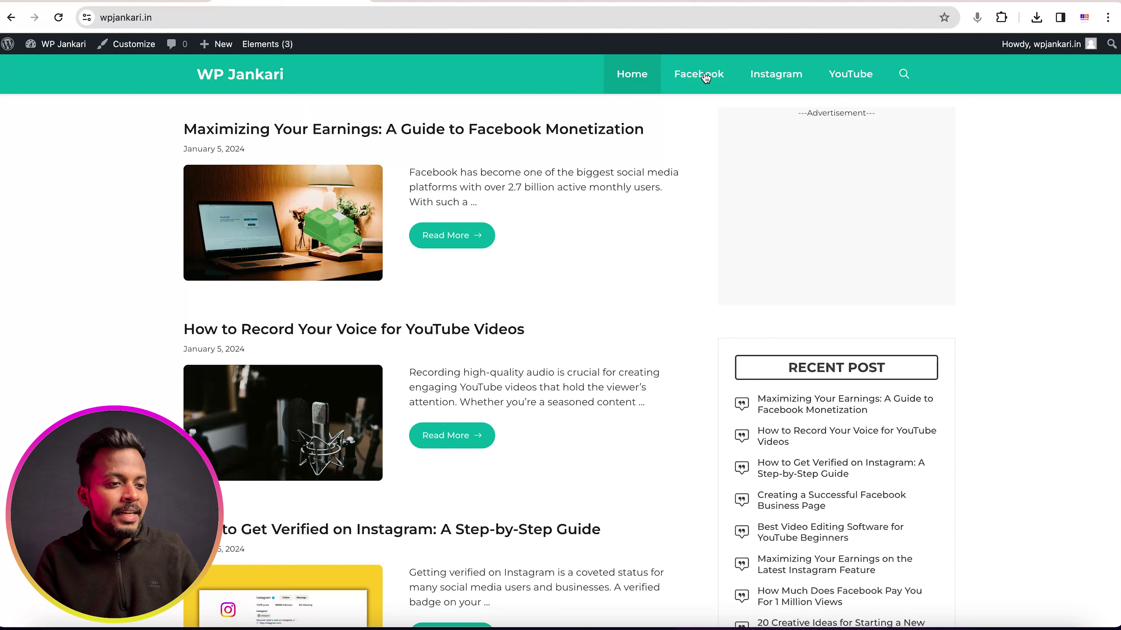
Step: Open the WordPress menu management page and permanently delete the existing Menu 1
click(267, 44)
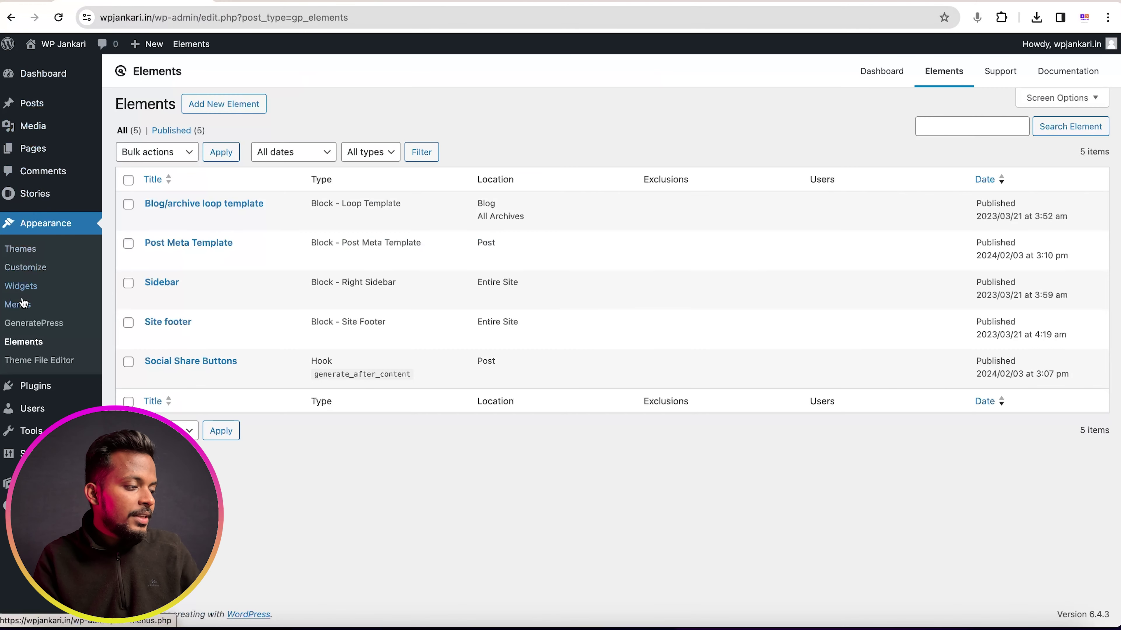
click(18, 308)
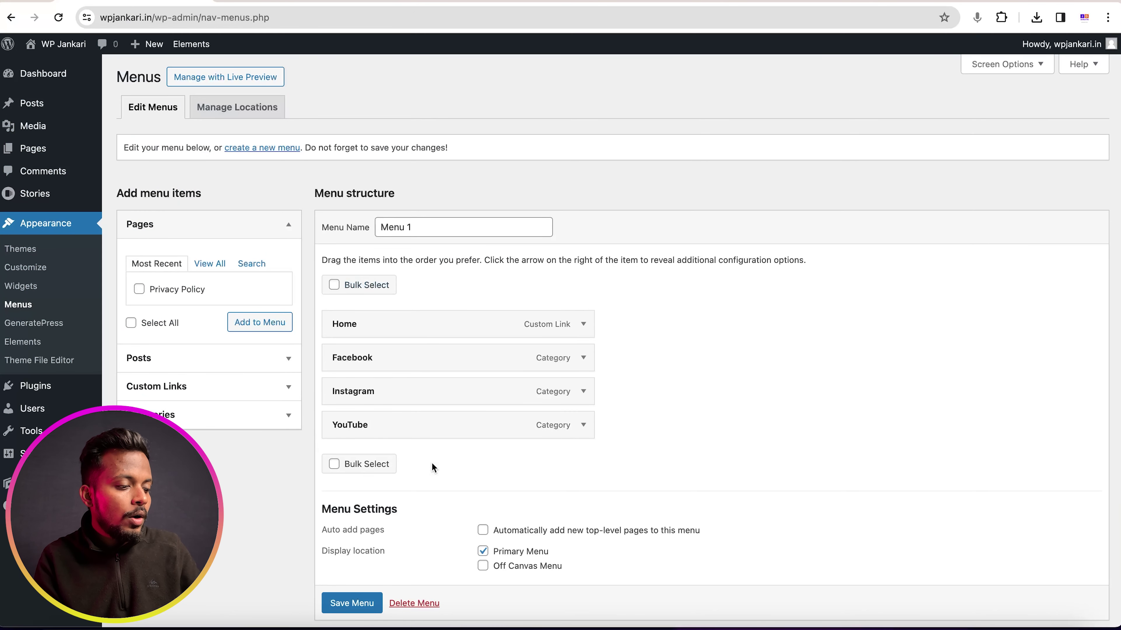
scroll(430, 464, down, 2)
click(418, 554)
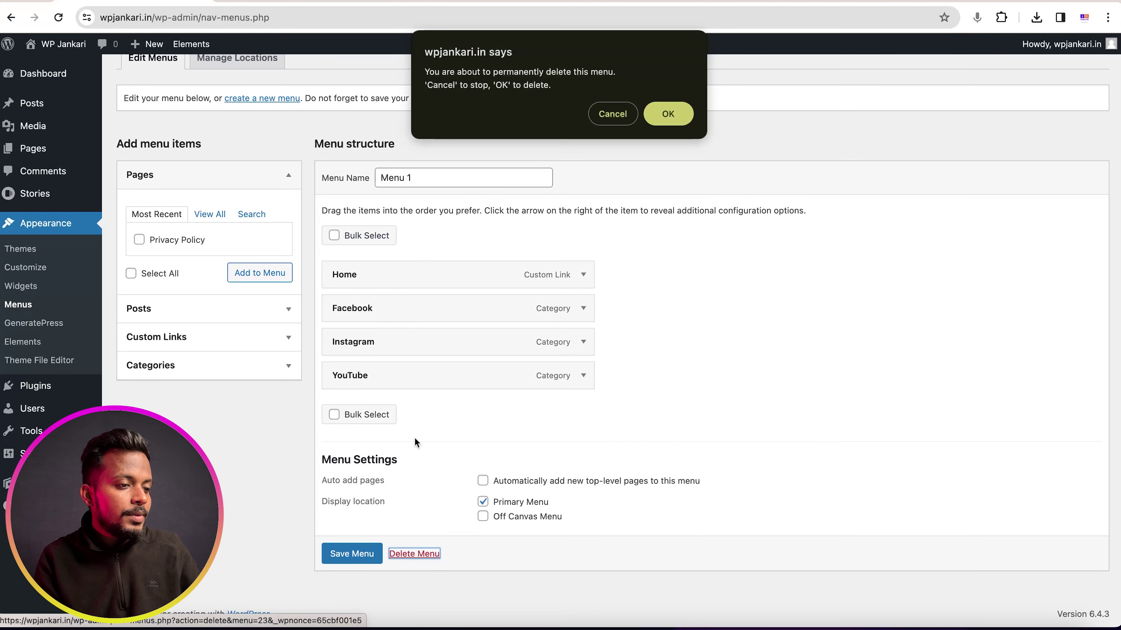
click(669, 115)
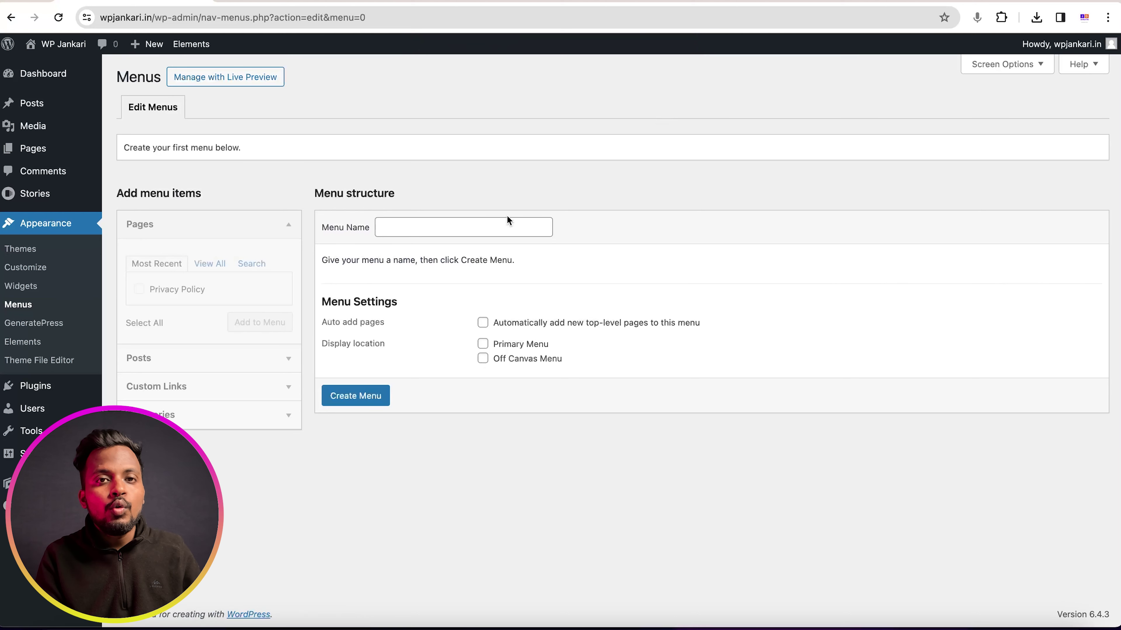
Step: Create a menu named "Menu 1" with Primary Menu as its display location
click(397, 227)
click(467, 256)
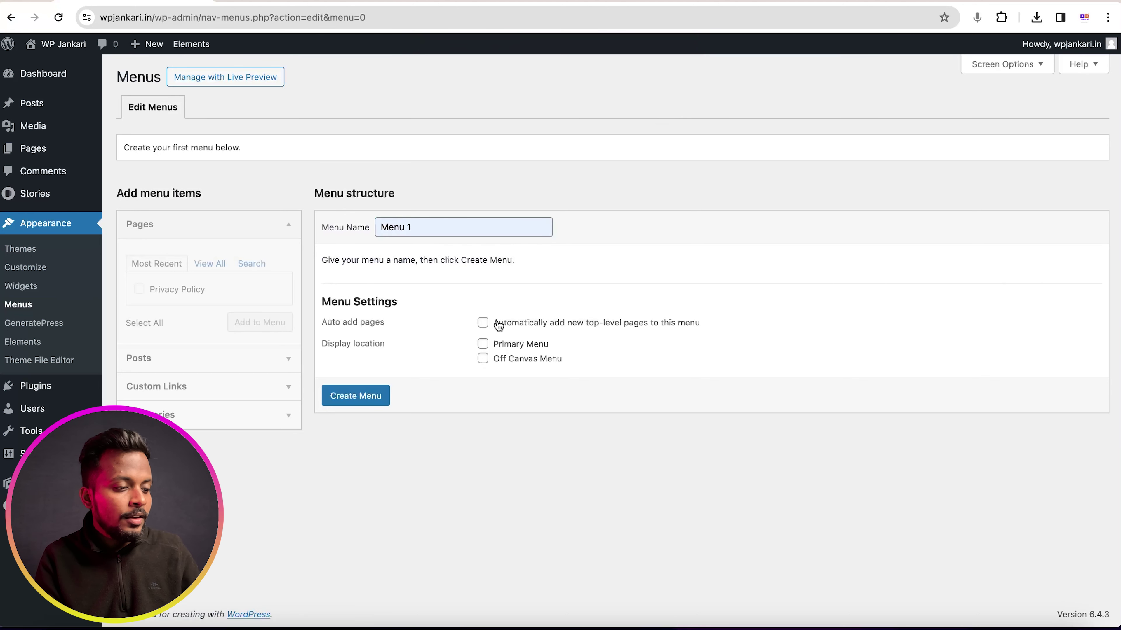
click(483, 344)
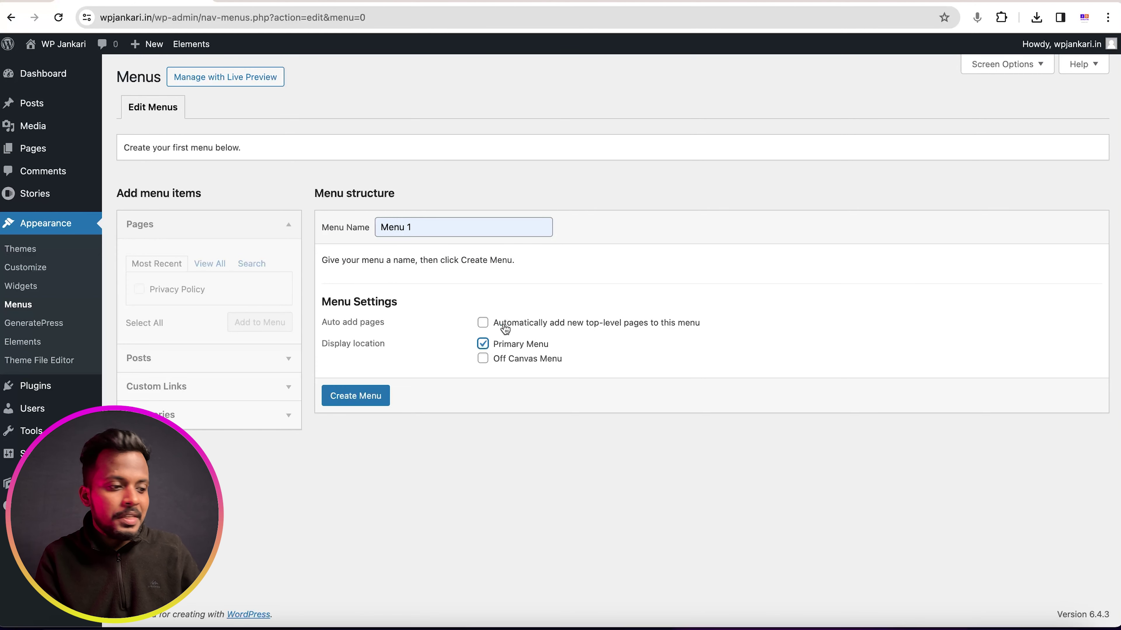
click(367, 397)
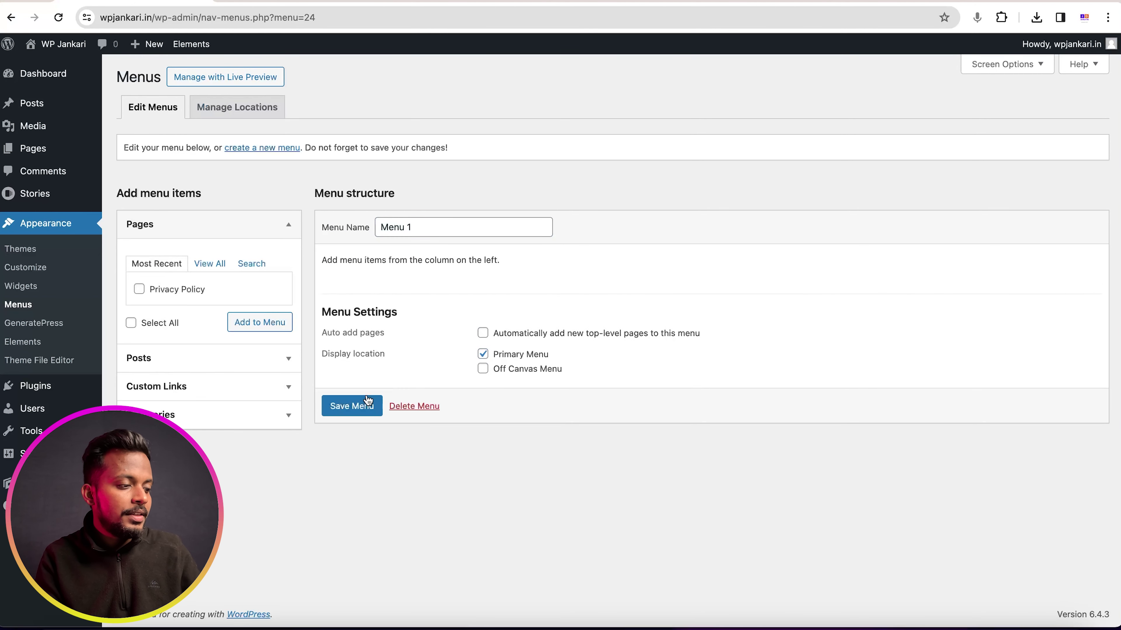
Step: Add the Home page from the full page list to Menu 1
click(207, 264)
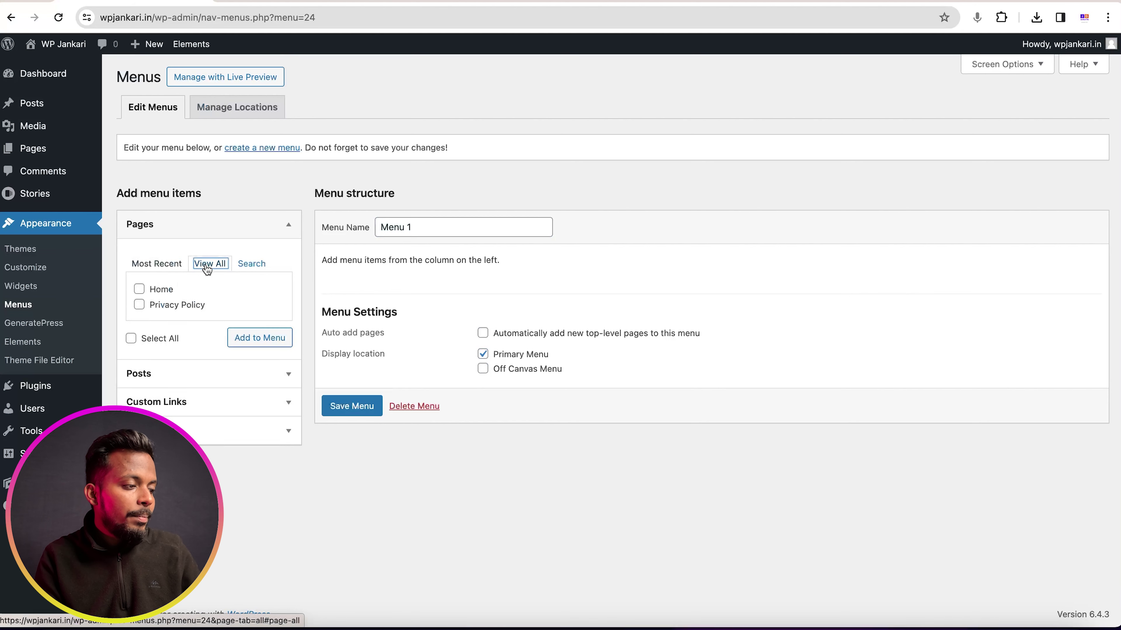
click(169, 289)
click(256, 338)
Step: Add the Facebook, Instagram and YouTube categories to Menu 1 and save the menu
click(185, 430)
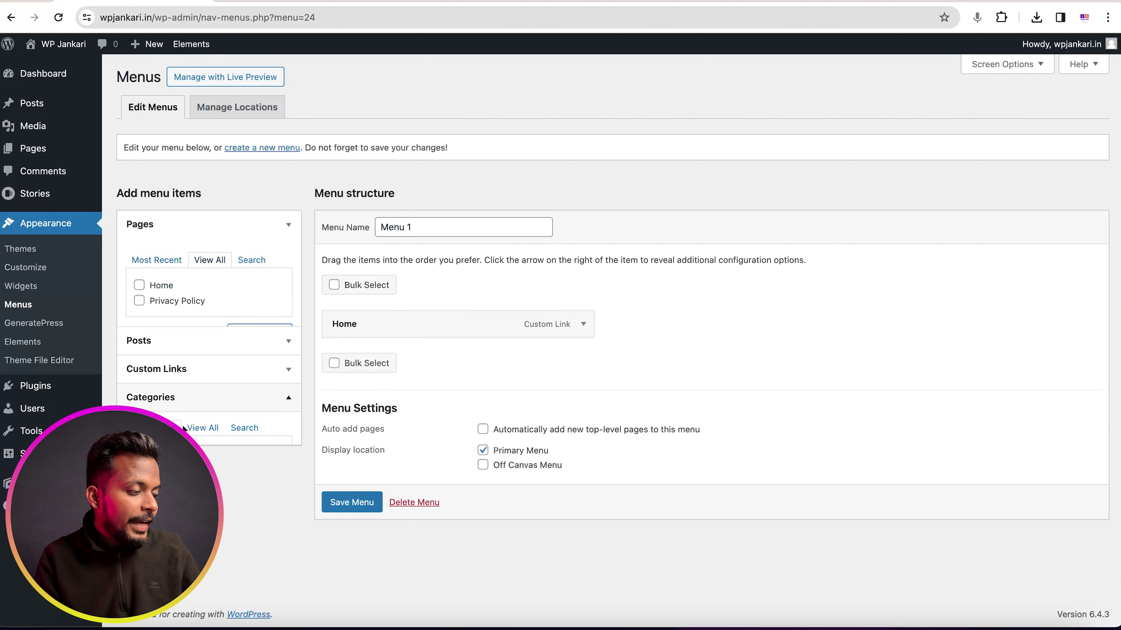
click(164, 375)
click(165, 392)
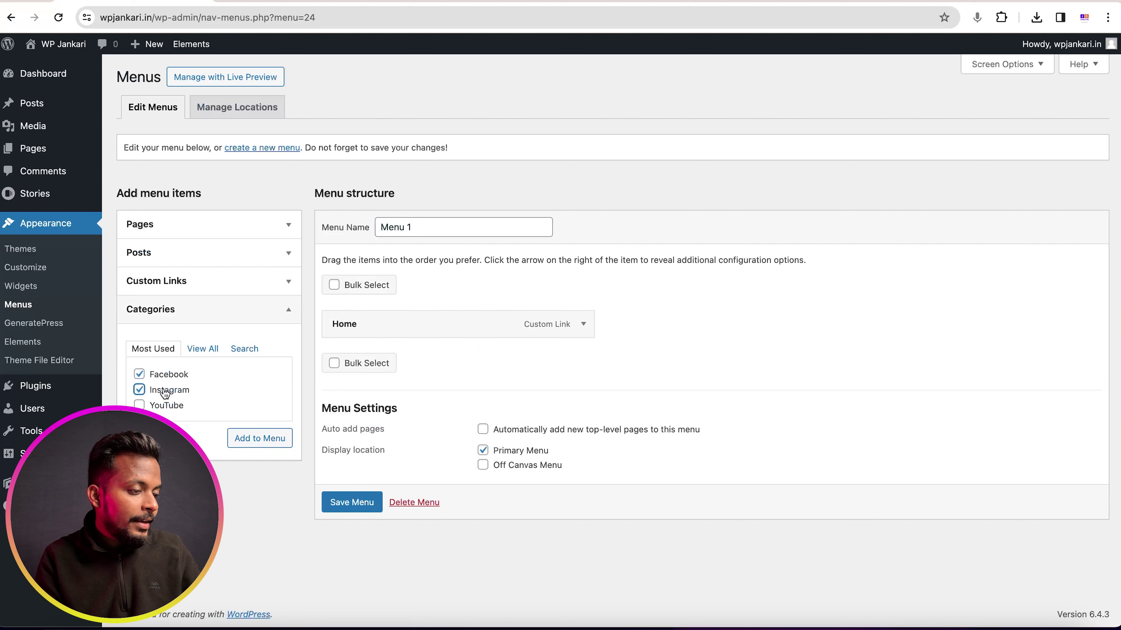
click(161, 412)
click(169, 407)
click(260, 438)
click(360, 603)
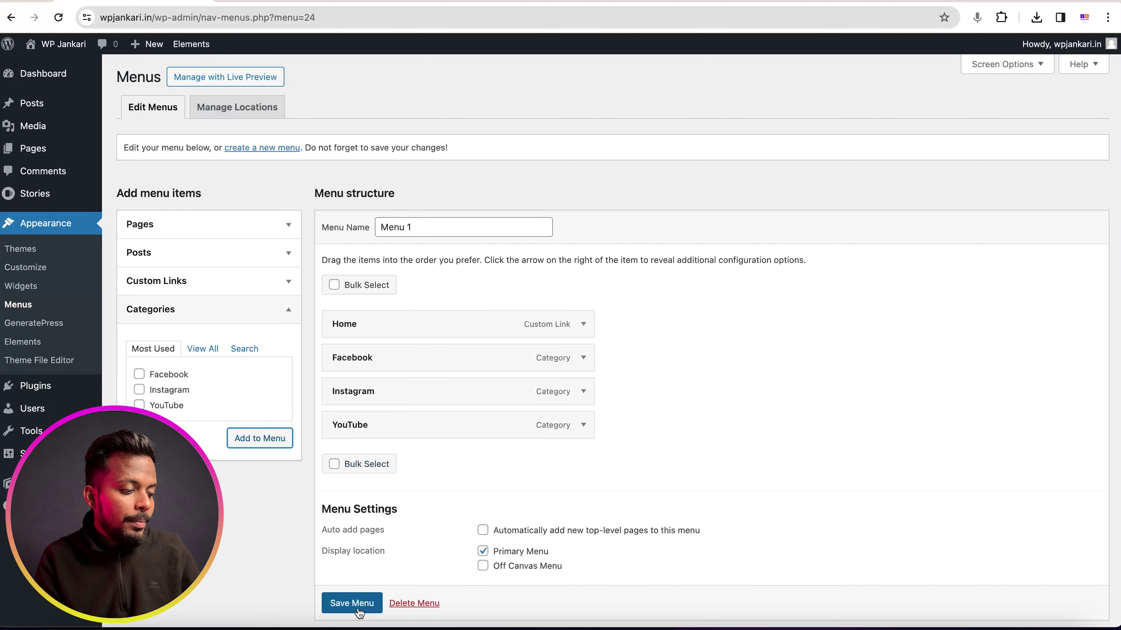
scroll(359, 605, down, 1)
click(357, 585)
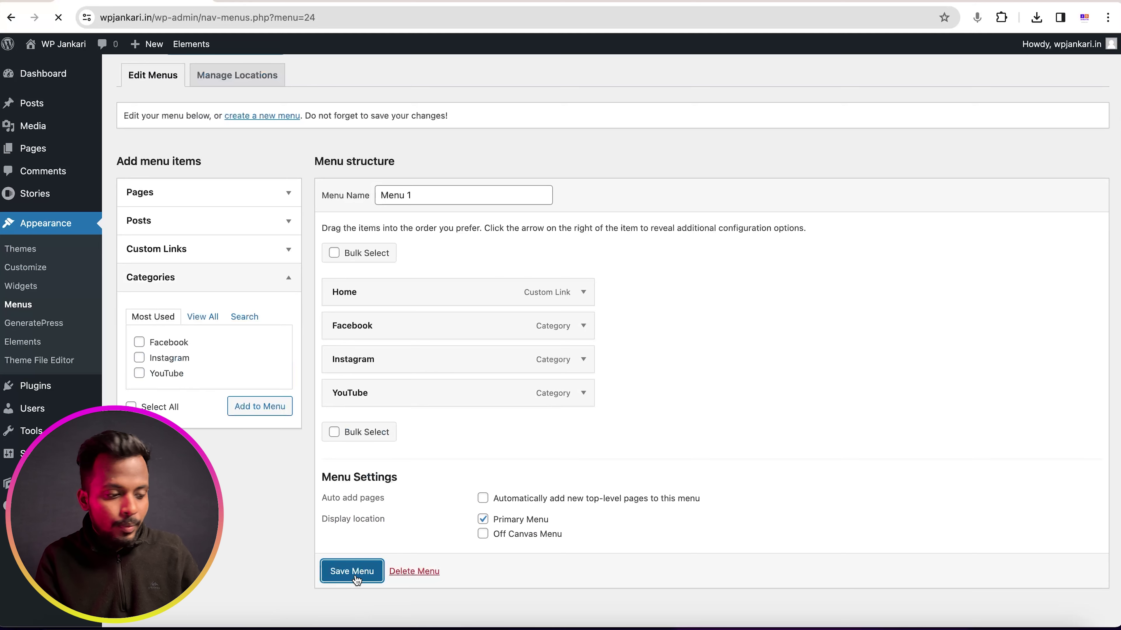
Step: Switch to the marketer.wpjankari.in demo and the wplitetheme.com store to examine the premium GeneratePress templates on offer
click(258, 1)
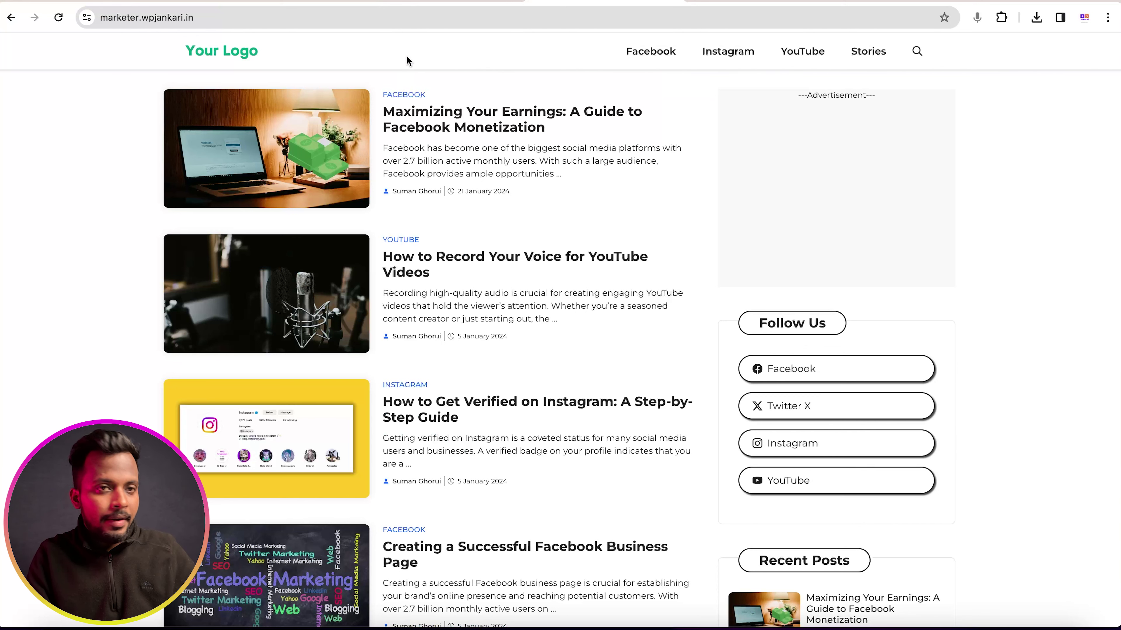
key(ctrl+shift+Tab)
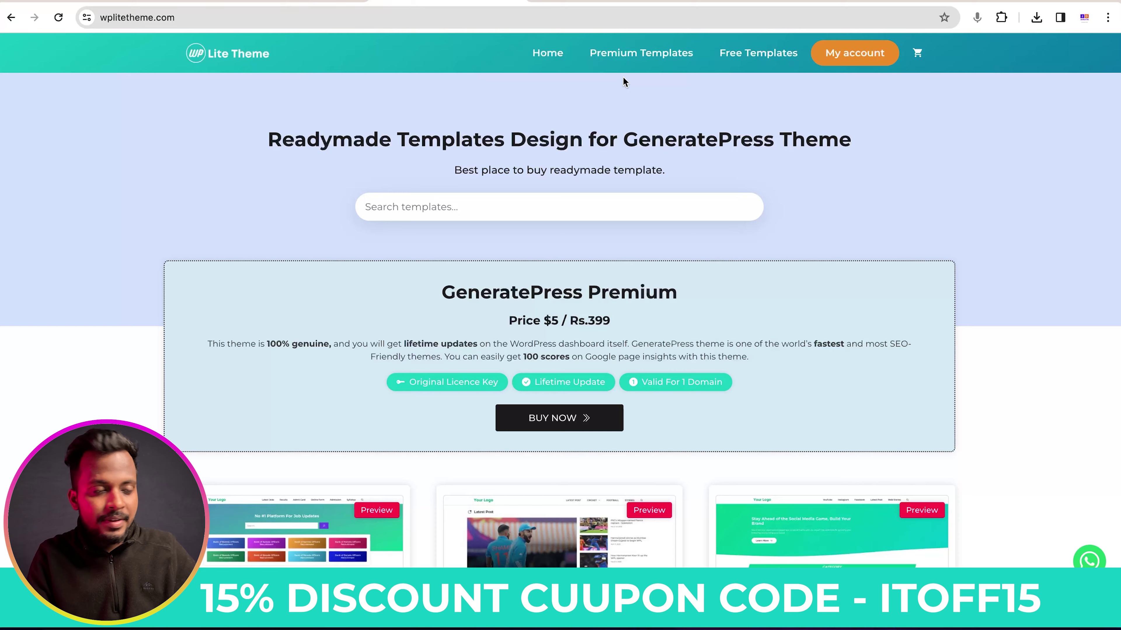
scroll(623, 78, down, 5)
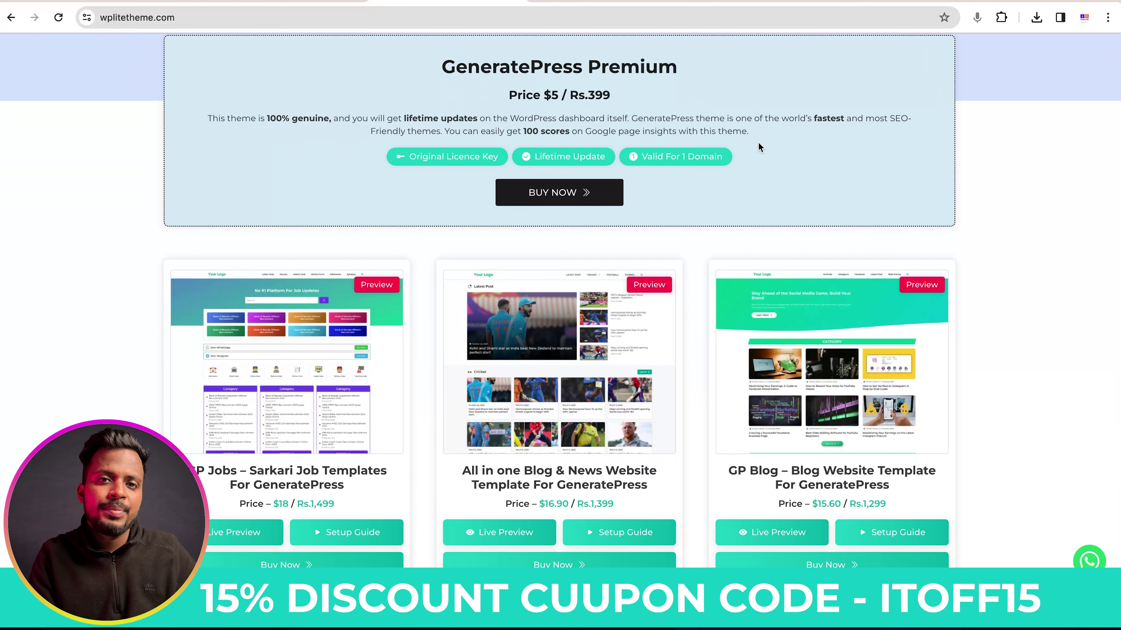
Step: Browse the premium GeneratePress templates and open the live preview of the GP Marketer blog template
scroll(759, 146, down, 3)
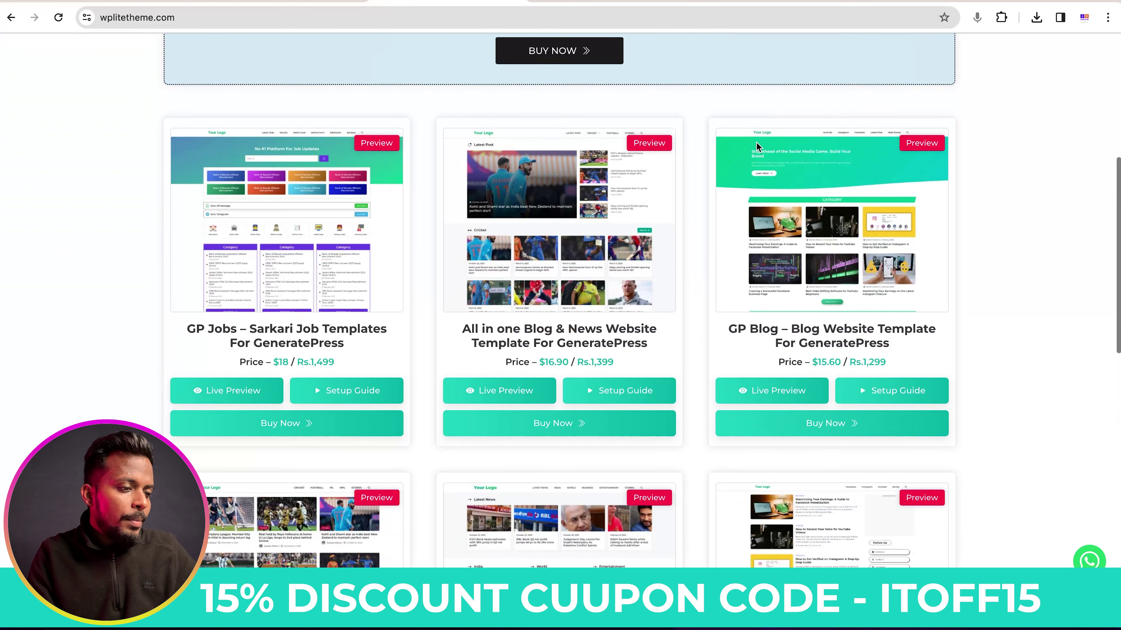
scroll(648, 326, down, 5)
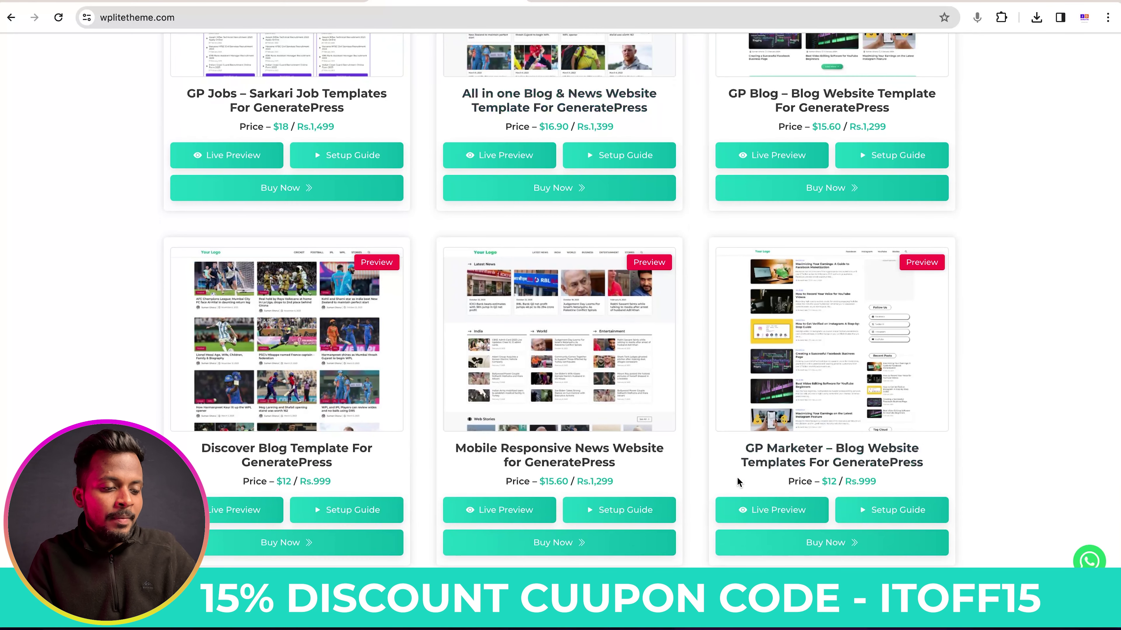
click(750, 512)
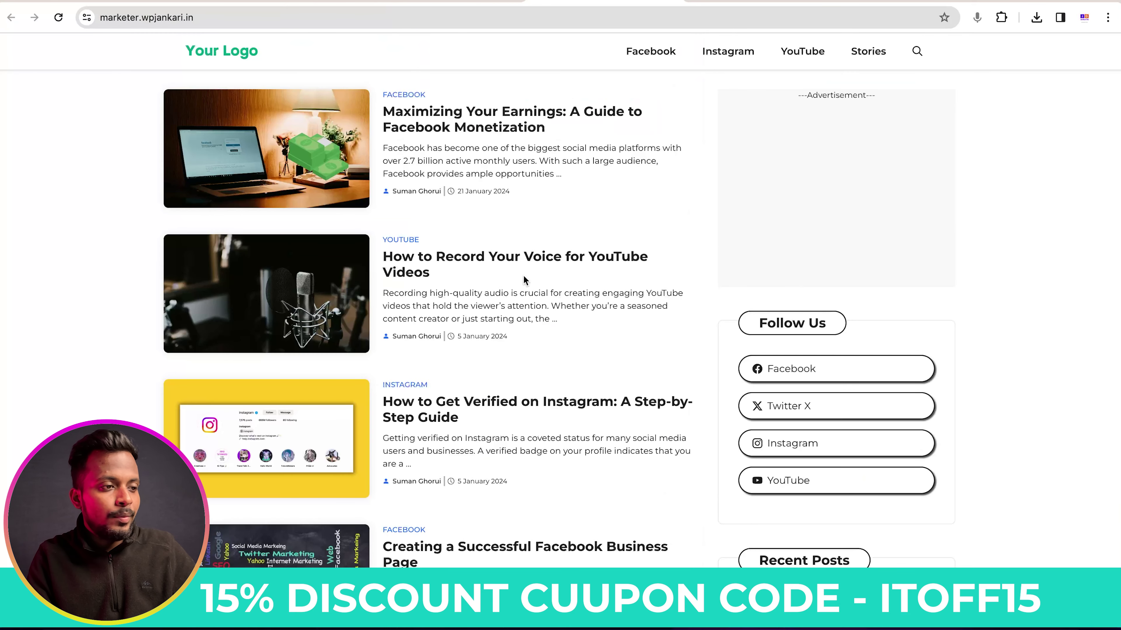
Step: Return to the store, take the GP Marketer template to checkout and apply the coupon code ITOFF15
click(674, 3)
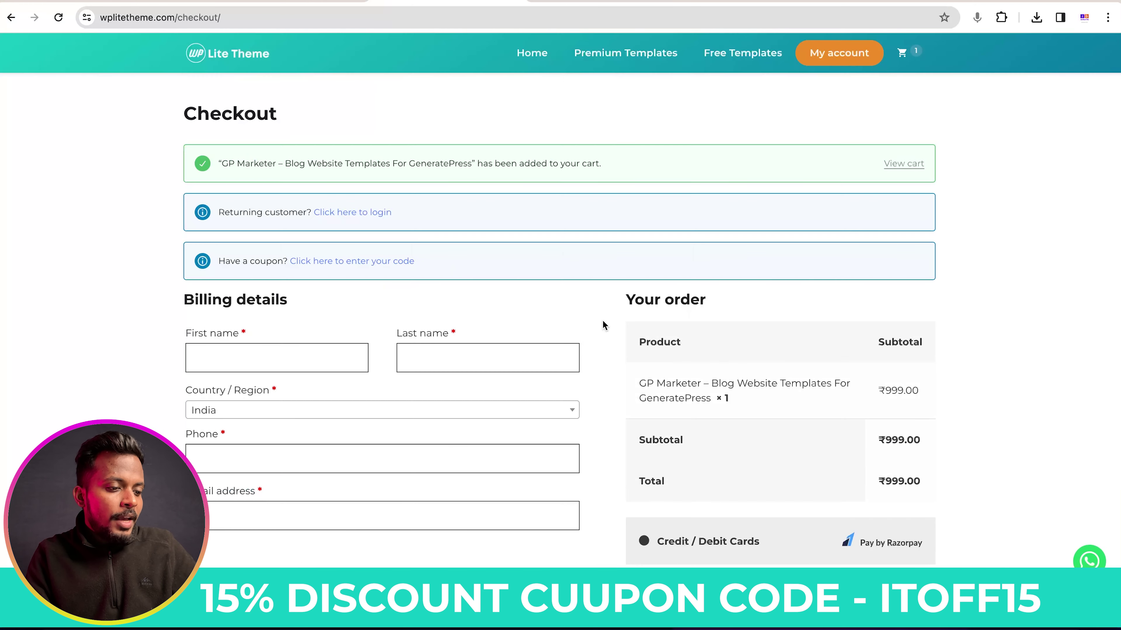
scroll(603, 325, down, 1)
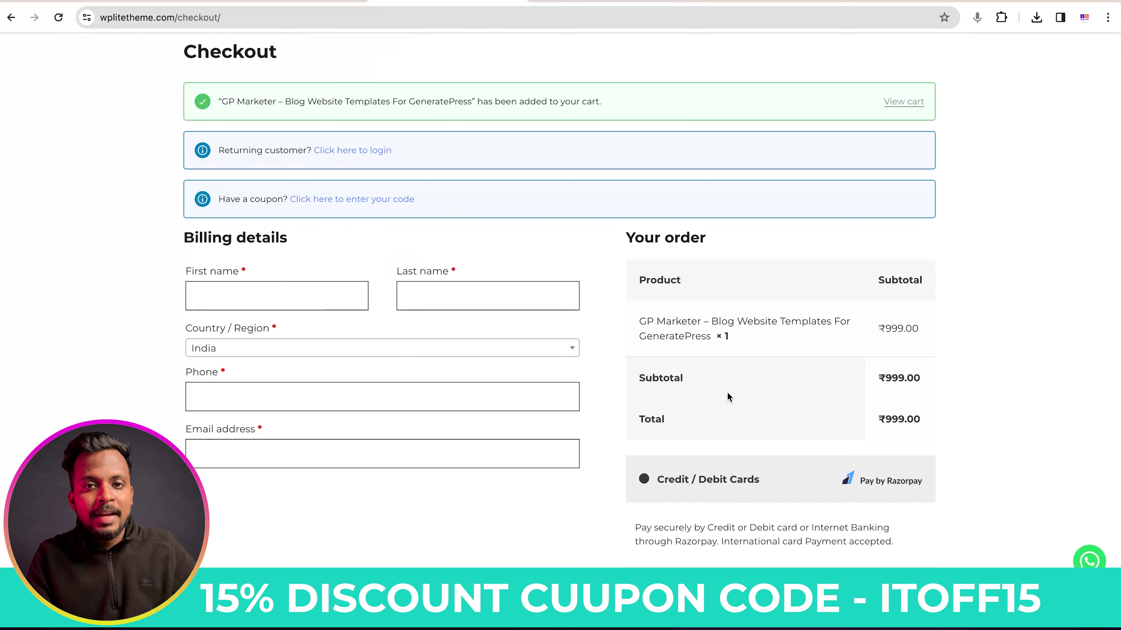
click(341, 199)
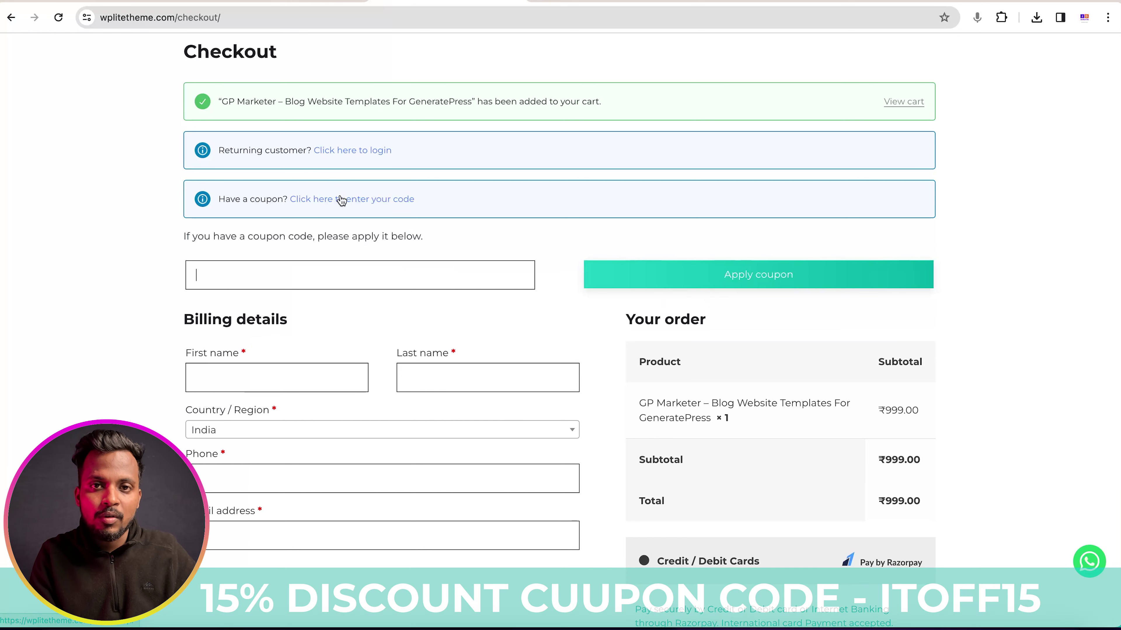
text(ITOFF15)
click(667, 278)
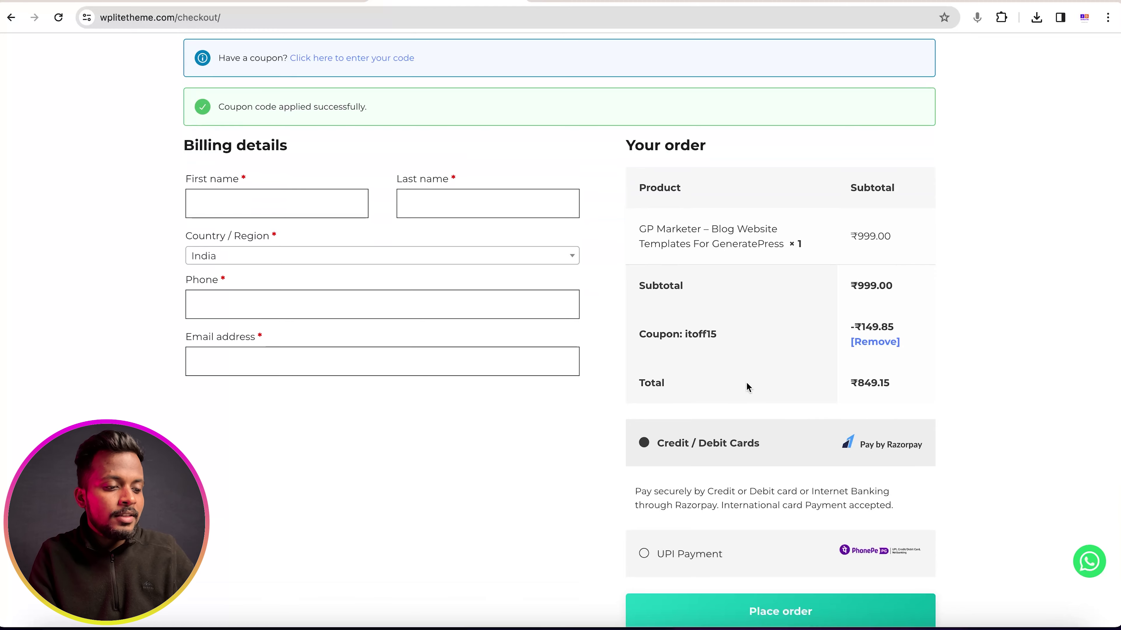
scroll(746, 389, down, 2)
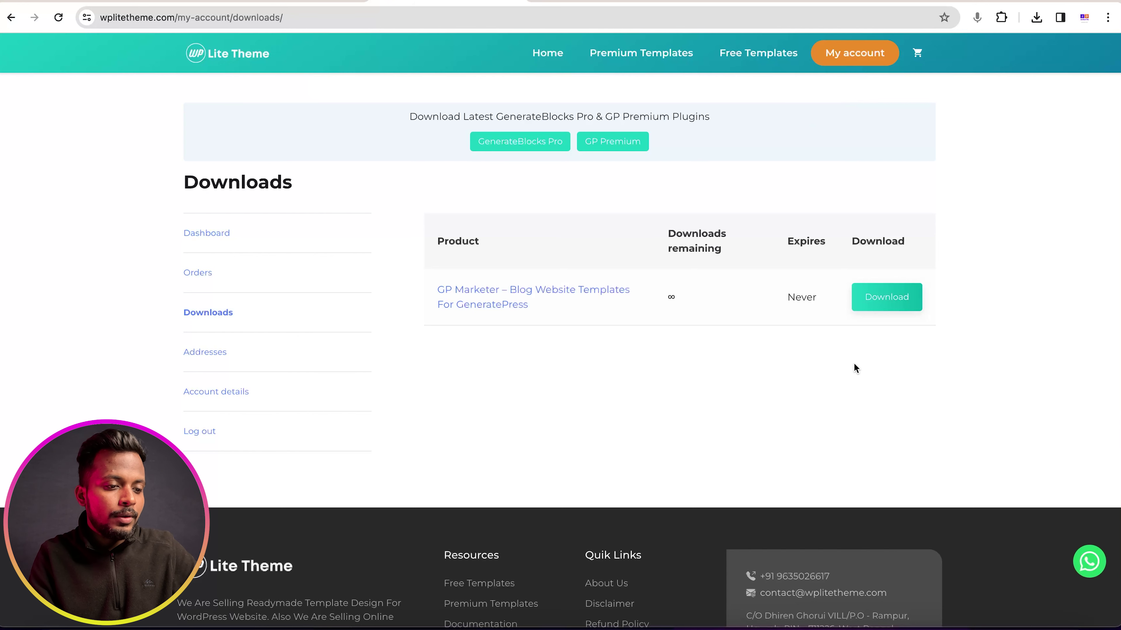
Step: Download the purchased GP Marketer template and the GenerateBlocks Pro plugin from the account's downloads
click(886, 307)
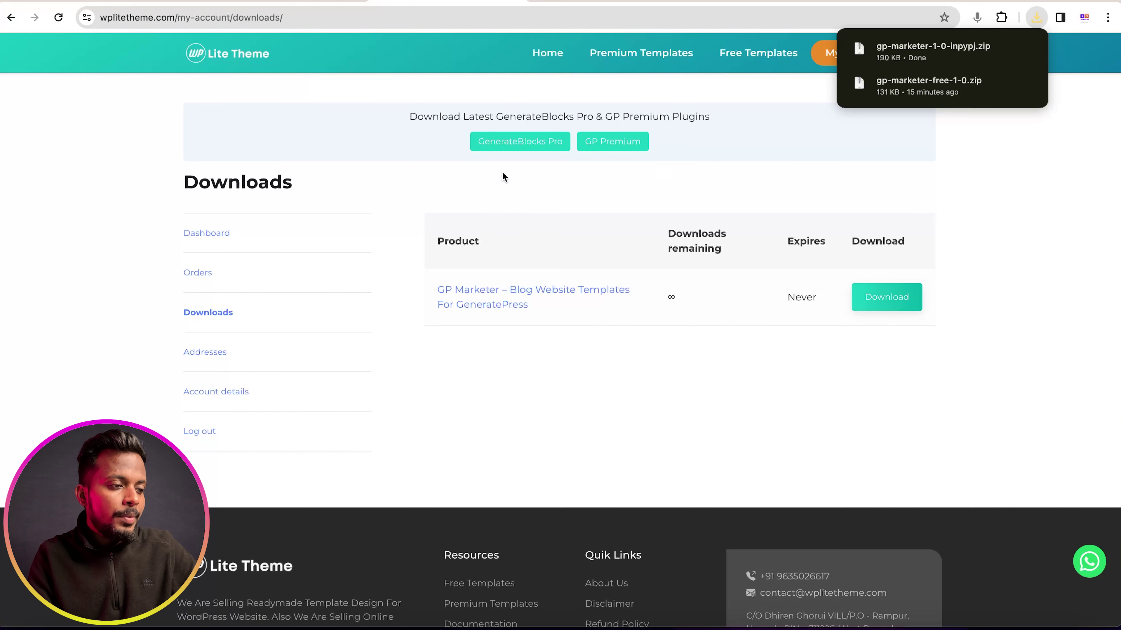
click(497, 147)
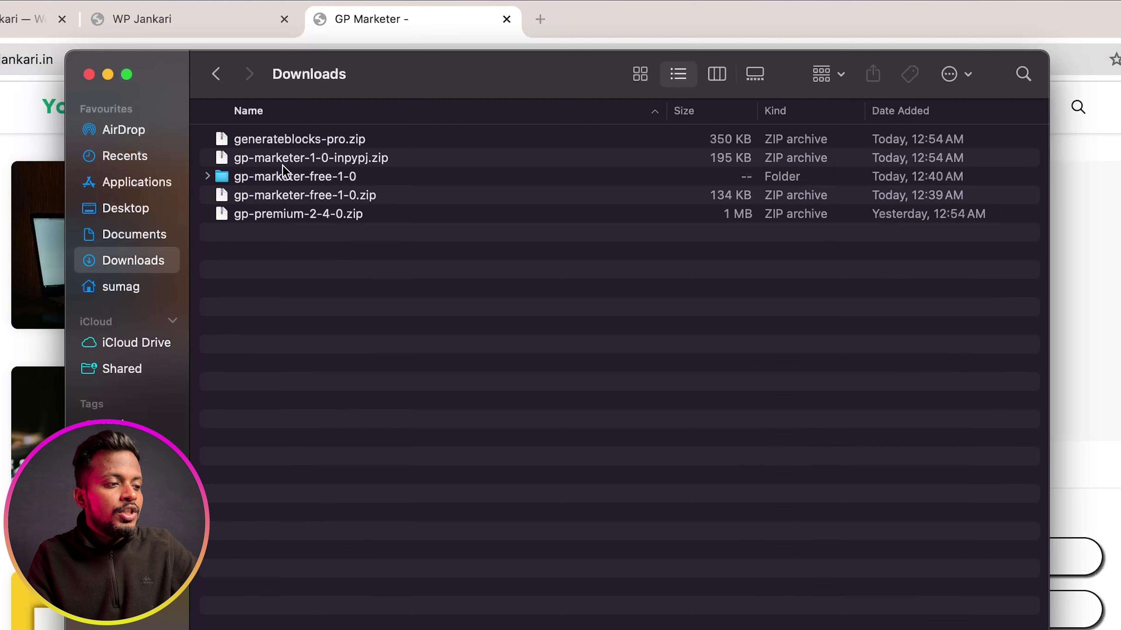
Step: Delete the gp-marketer-free-1-0 folder and the gp-marketer-free-1-0.zip file from the Downloads folder in Finder
right_click(299, 182)
click(351, 223)
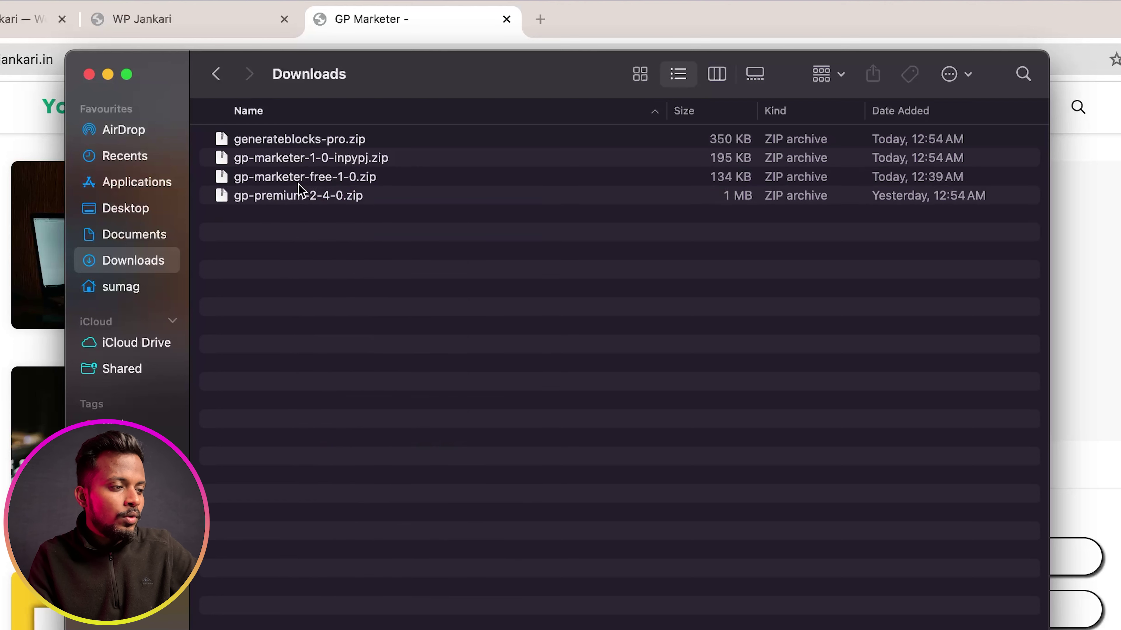
click(297, 179)
key(Return)
right_click(297, 178)
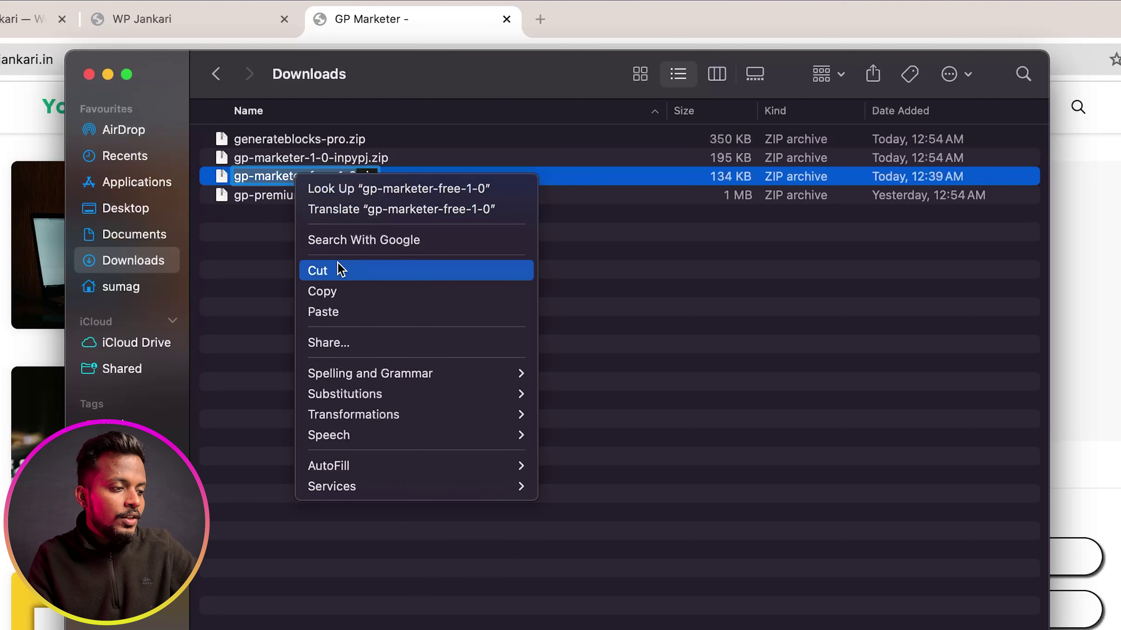
click(225, 228)
click(373, 249)
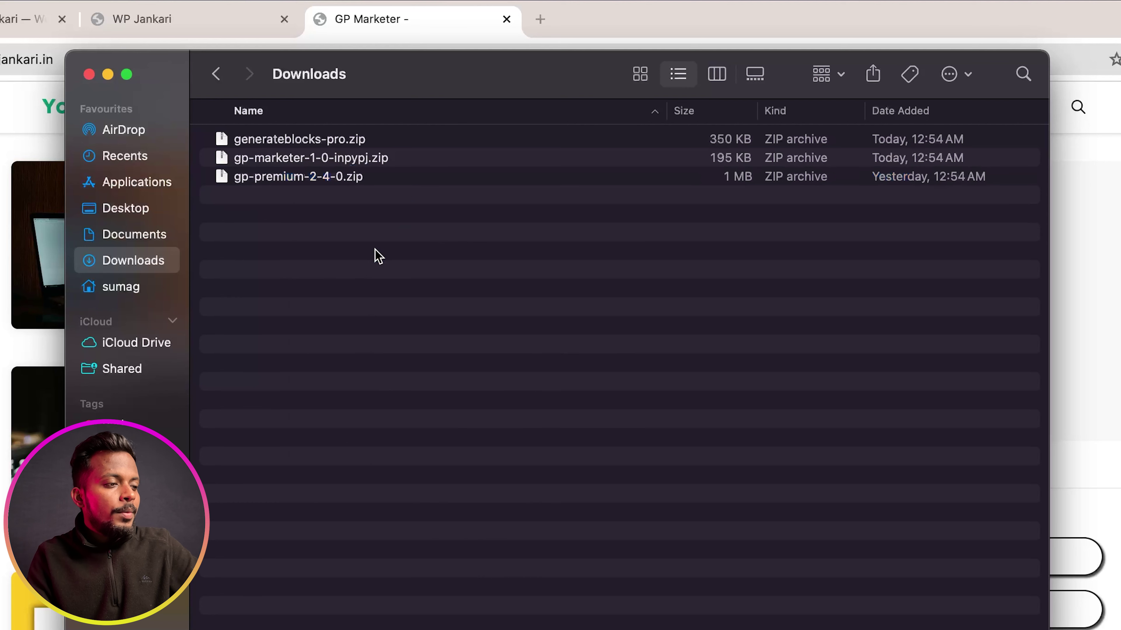
Step: Extract gp-marketer-1-0-inpypj.zip in Downloads and open the extracted folder
double_click(300, 159)
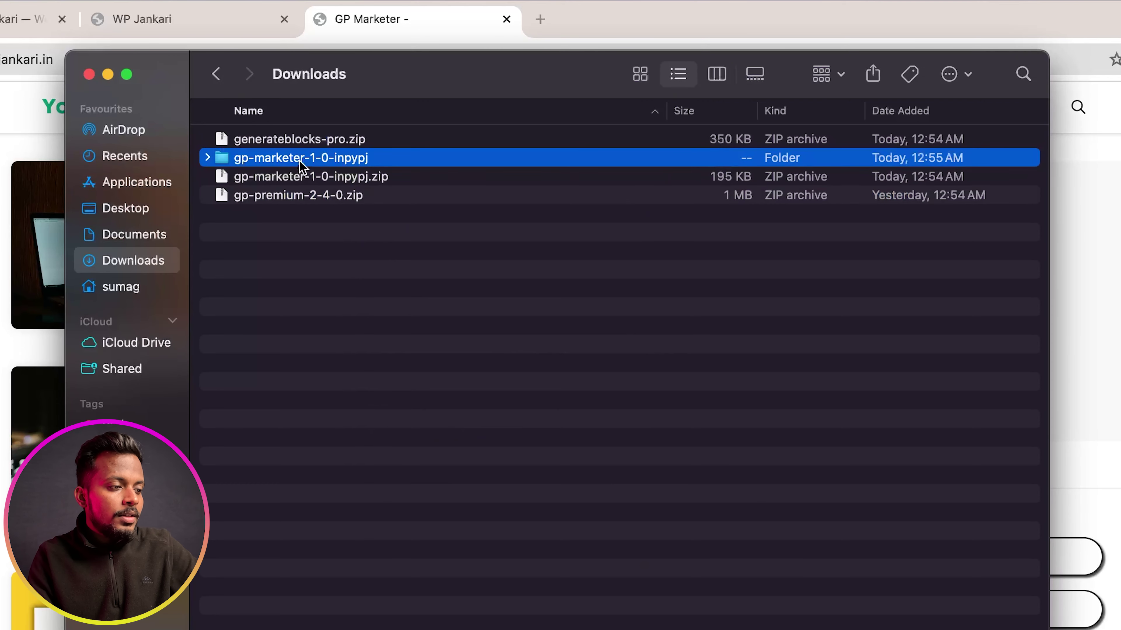
double_click(299, 159)
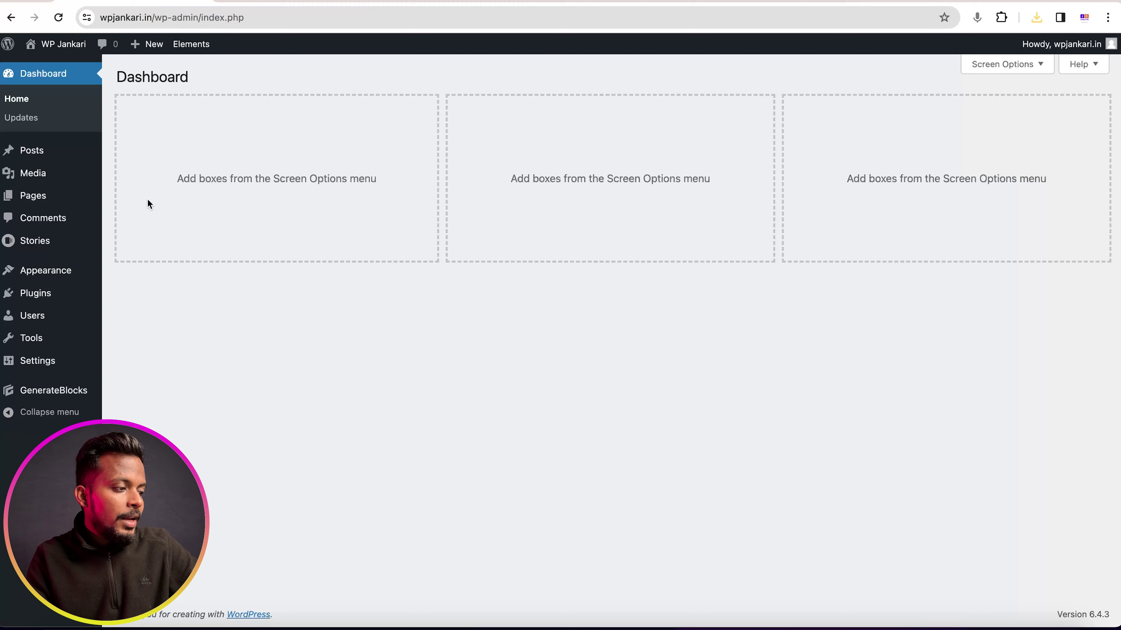
Step: In the WordPress dashboard, upload generateblocks-pro.zip as a new plugin, install it and activate it
mouse_move(61, 303)
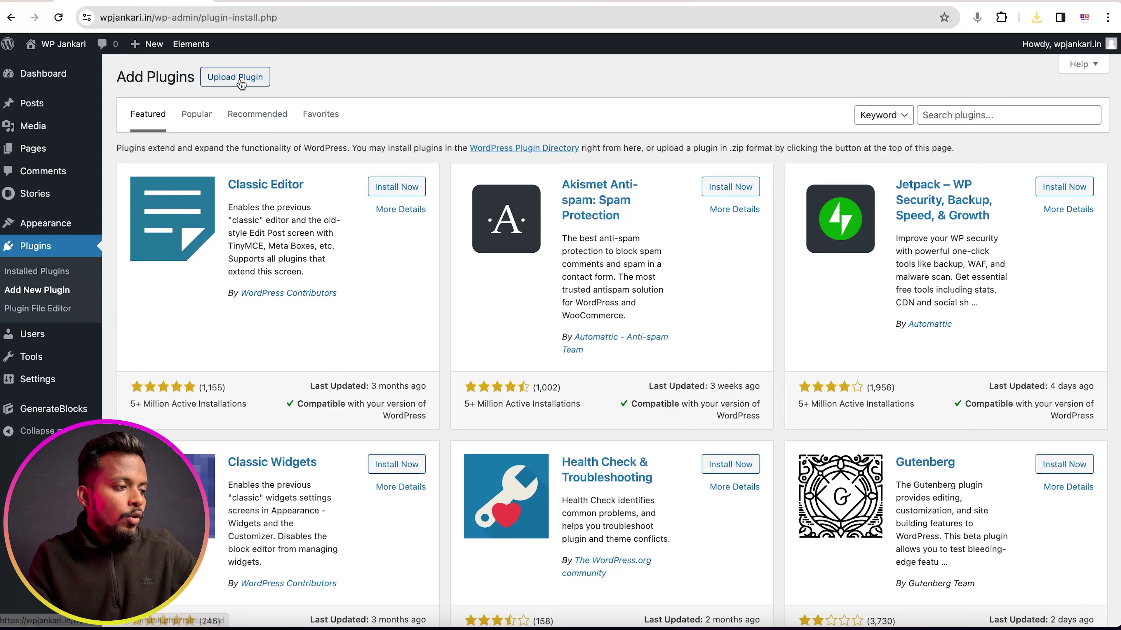
click(235, 77)
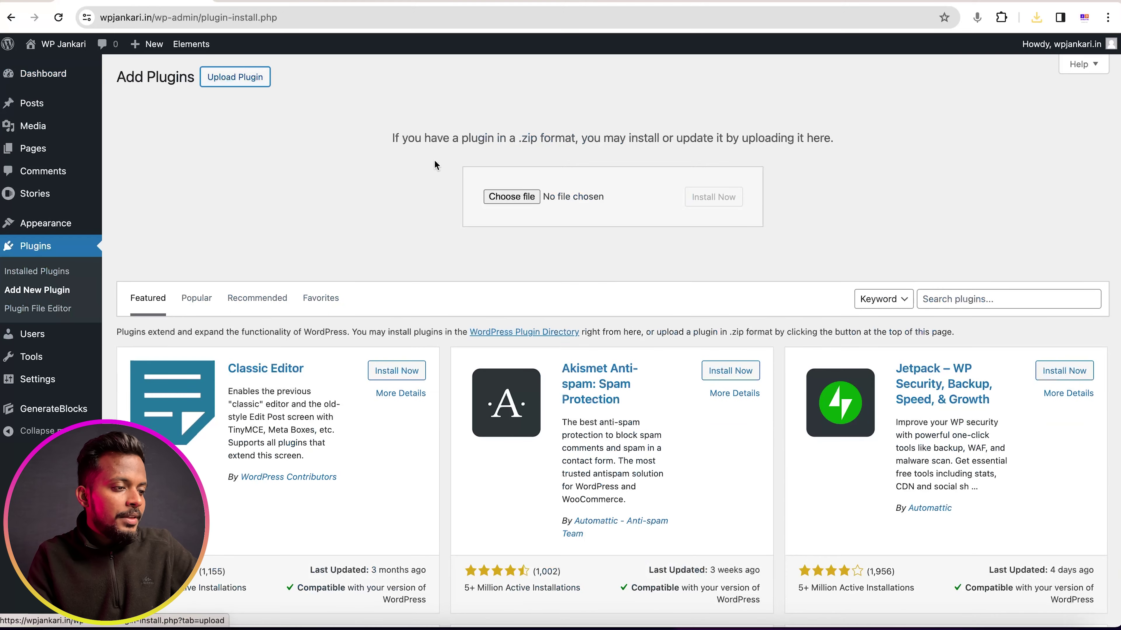
click(523, 196)
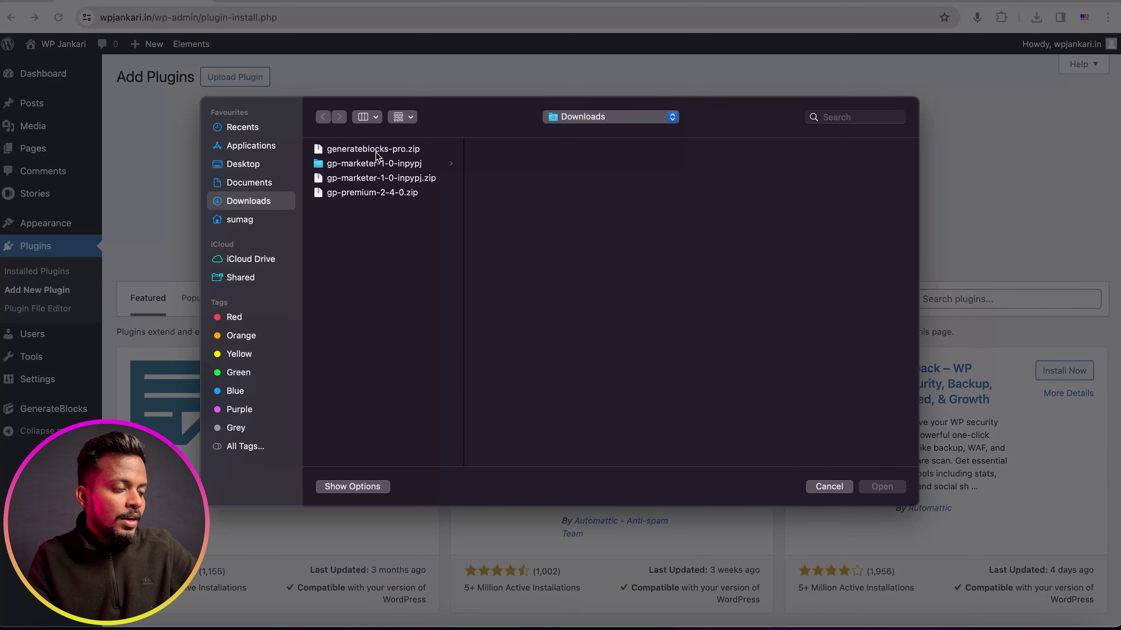
click(375, 152)
click(866, 489)
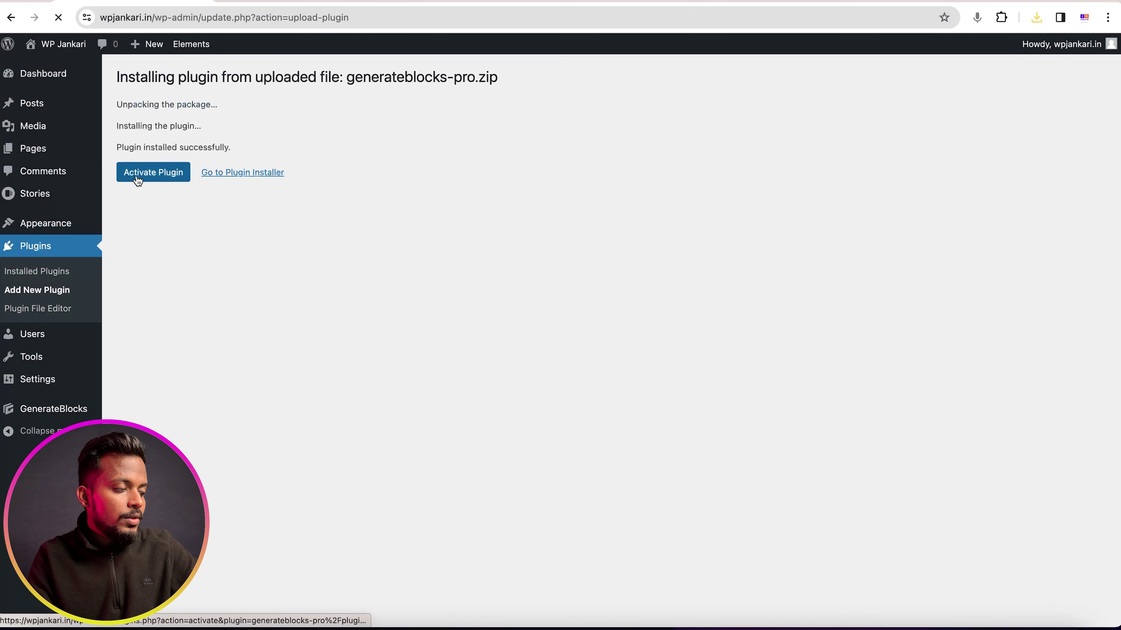
click(138, 180)
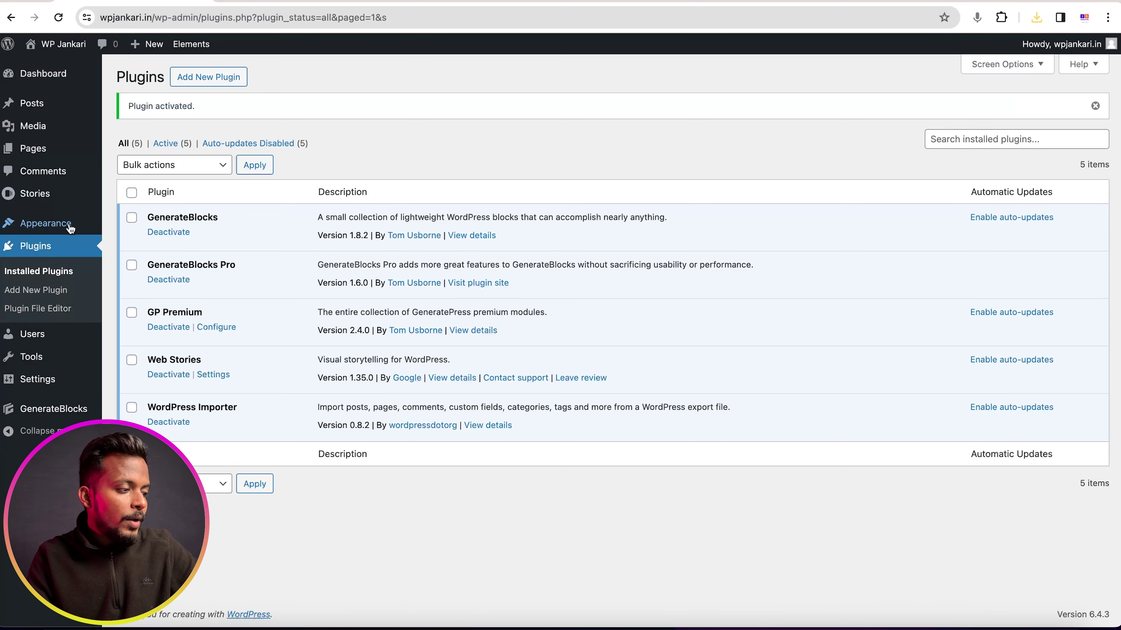
Step: Upload gp-marketer-pro.zip from the theme folder inside gp-marketer-1-0-inpypj as a new theme, install it and activate it
mouse_move(104, 228)
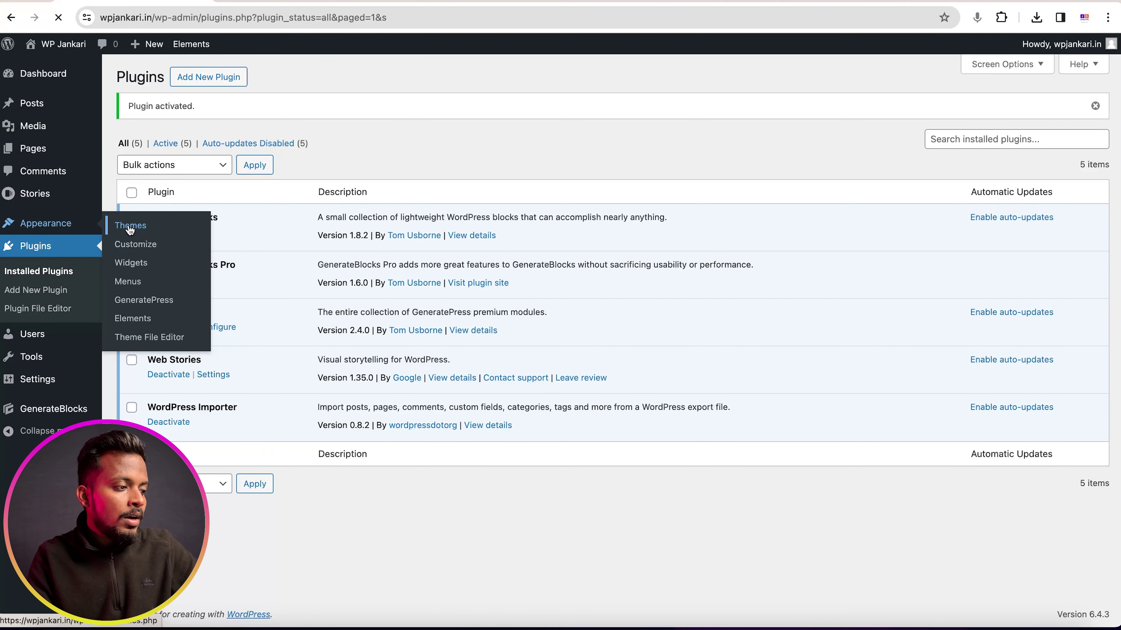
click(129, 226)
click(245, 79)
click(265, 82)
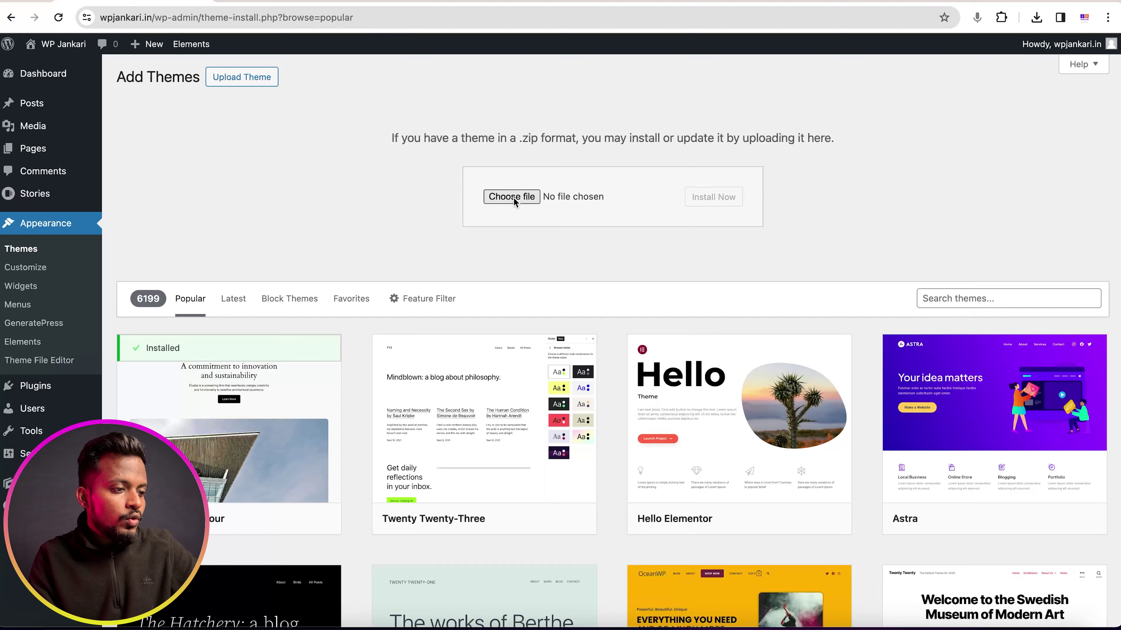
click(513, 197)
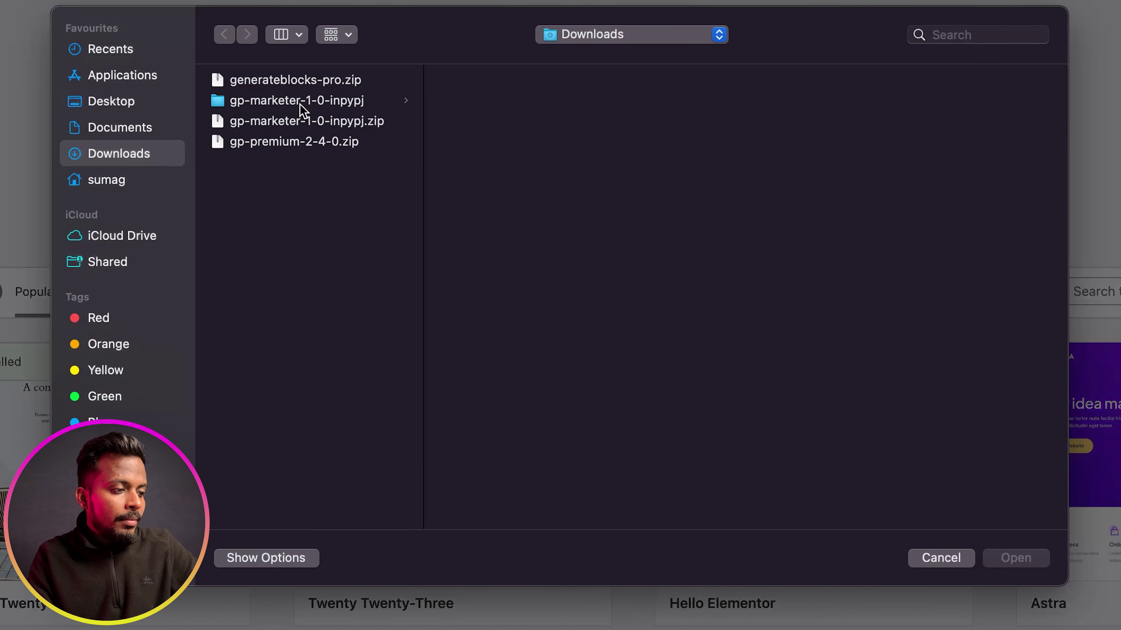
click(304, 104)
click(495, 128)
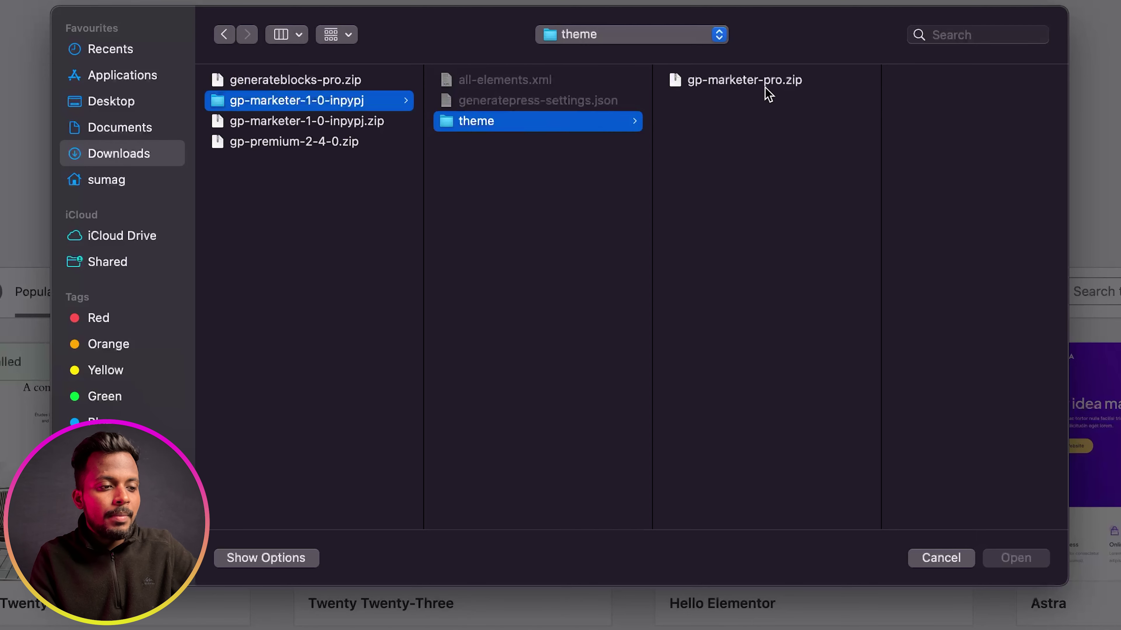
click(779, 89)
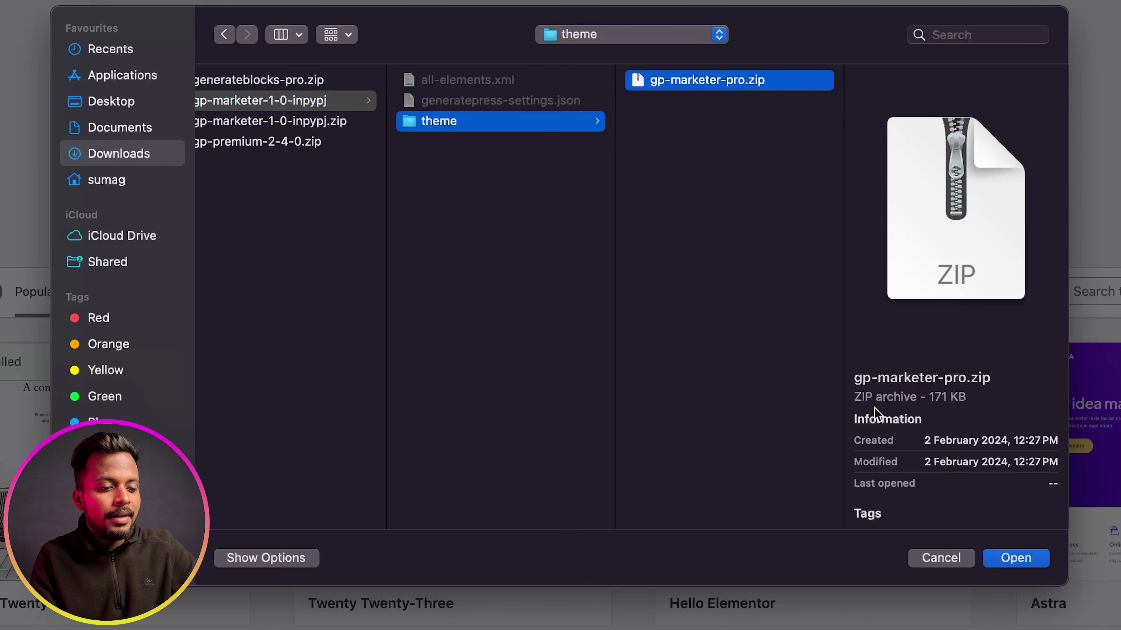
click(1014, 557)
click(779, 150)
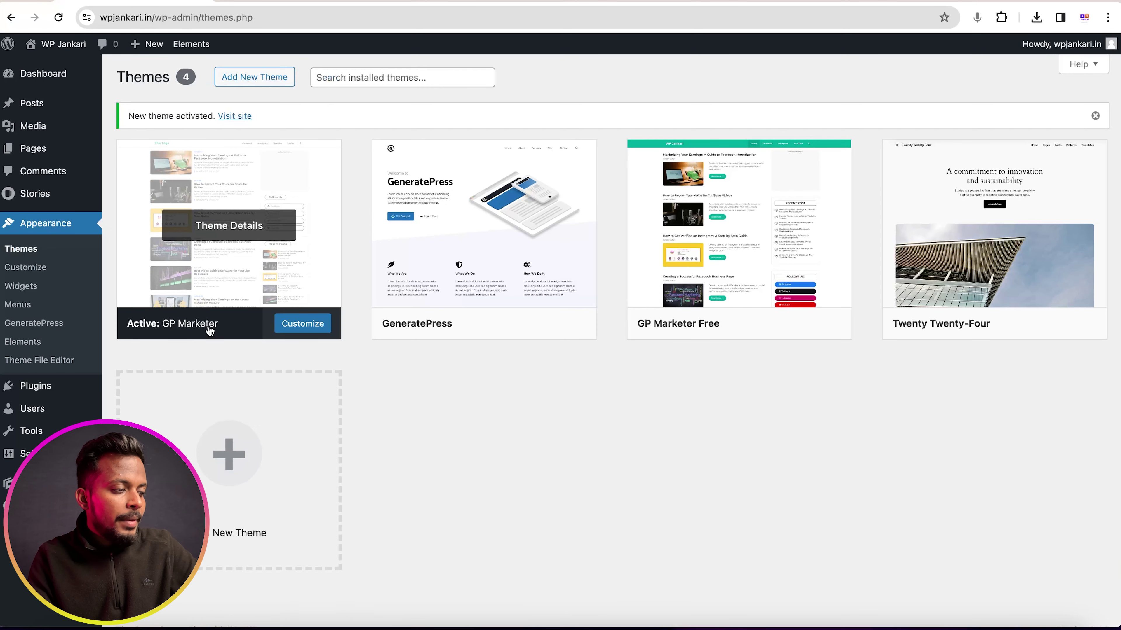
Step: Delete the GP Marketer Free theme and check the live site's home page
click(722, 298)
click(659, 588)
click(679, 124)
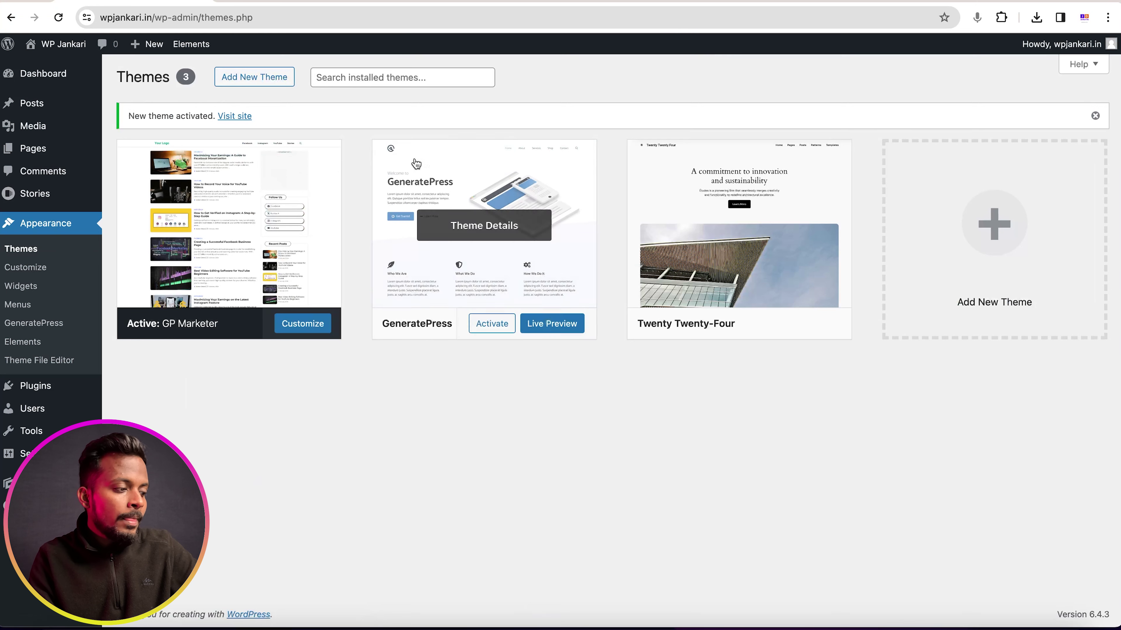
click(234, 116)
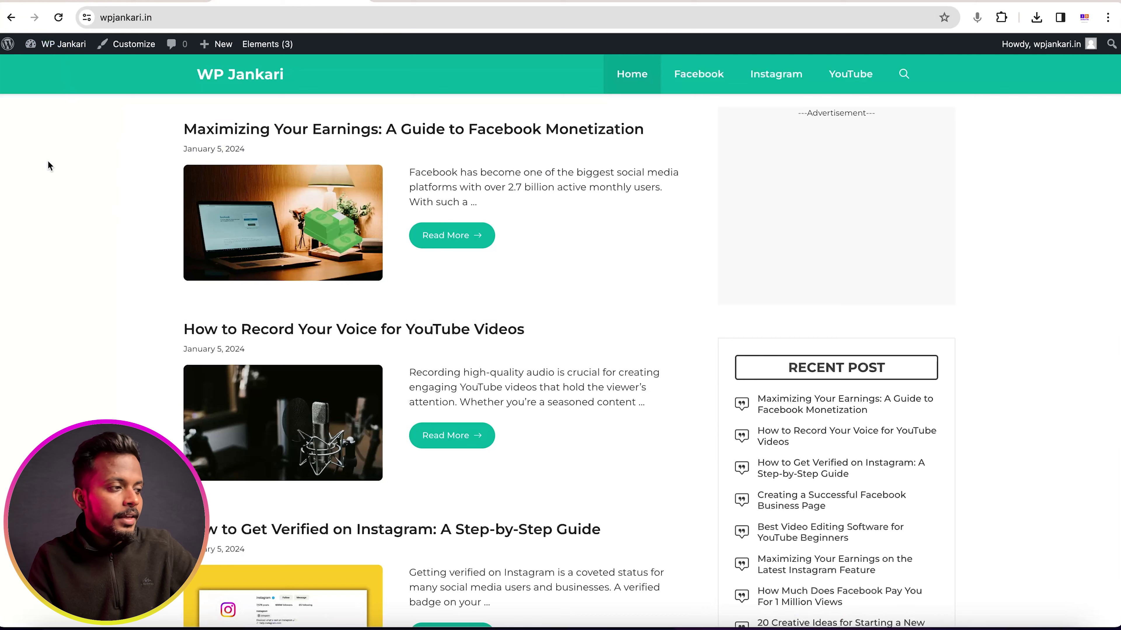
click(137, 1)
Step: Move all existing GeneratePress elements to the trash and delete them permanently
click(24, 345)
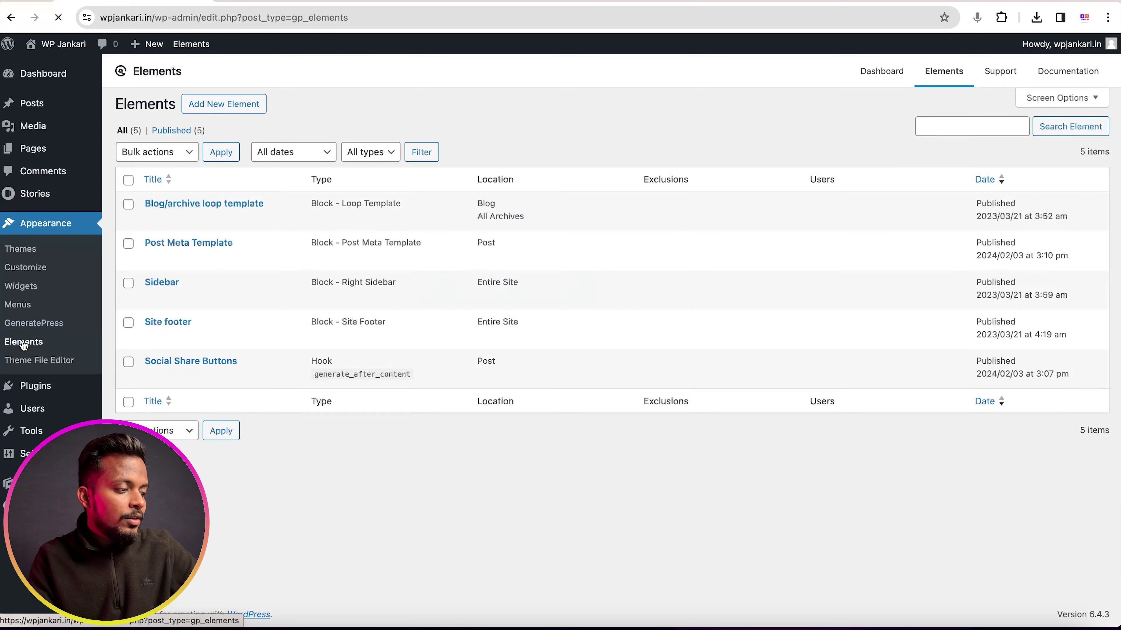
click(128, 180)
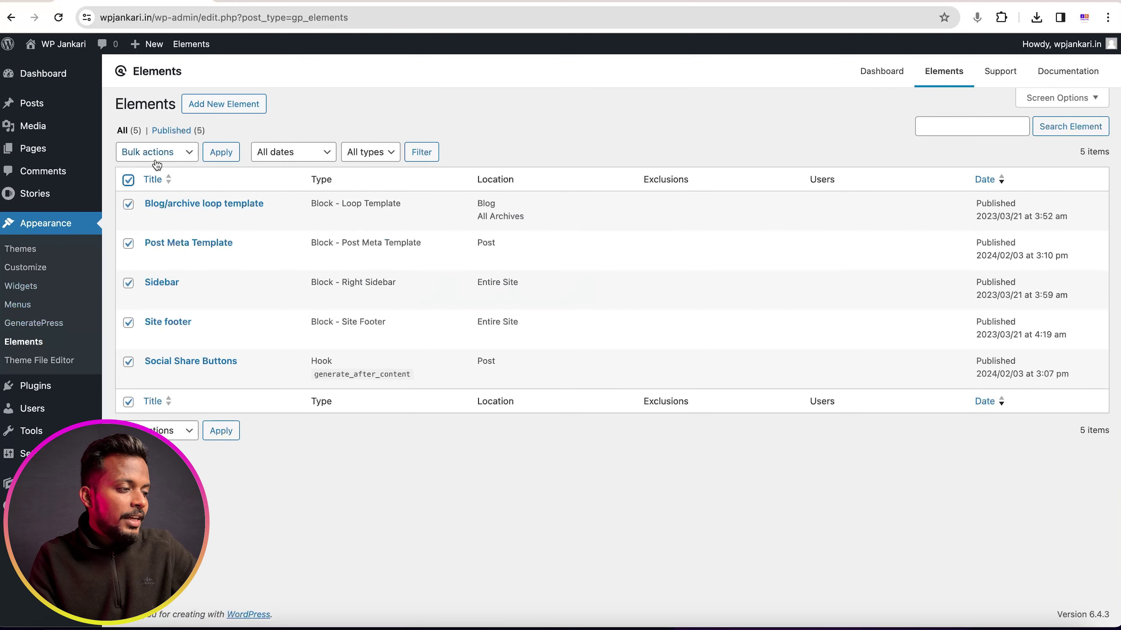
click(157, 152)
click(156, 183)
click(212, 154)
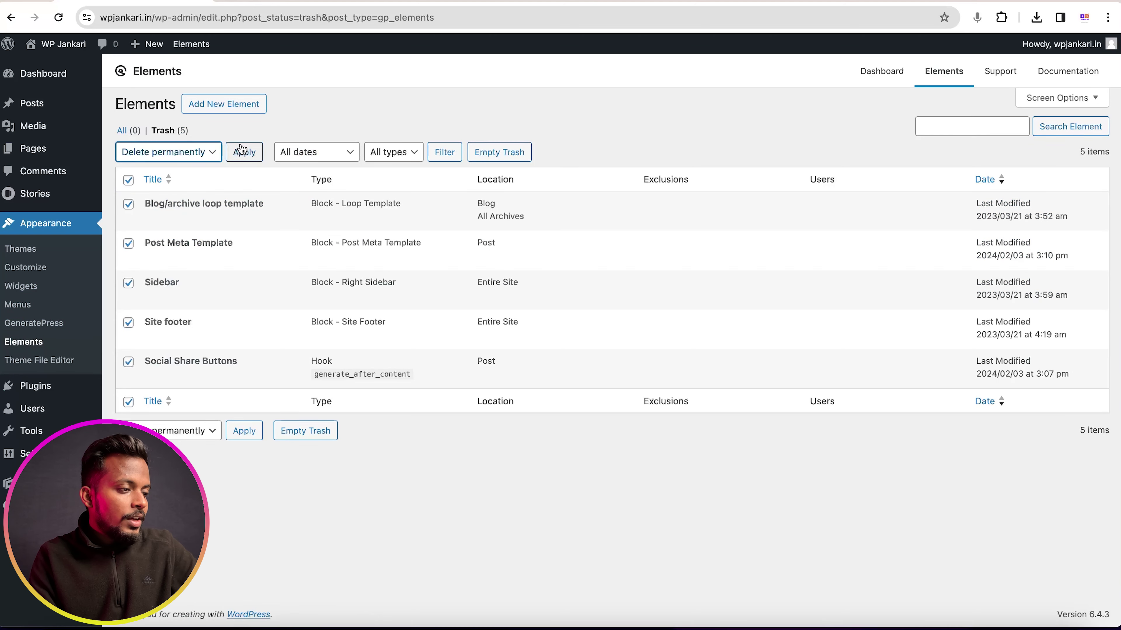
click(245, 154)
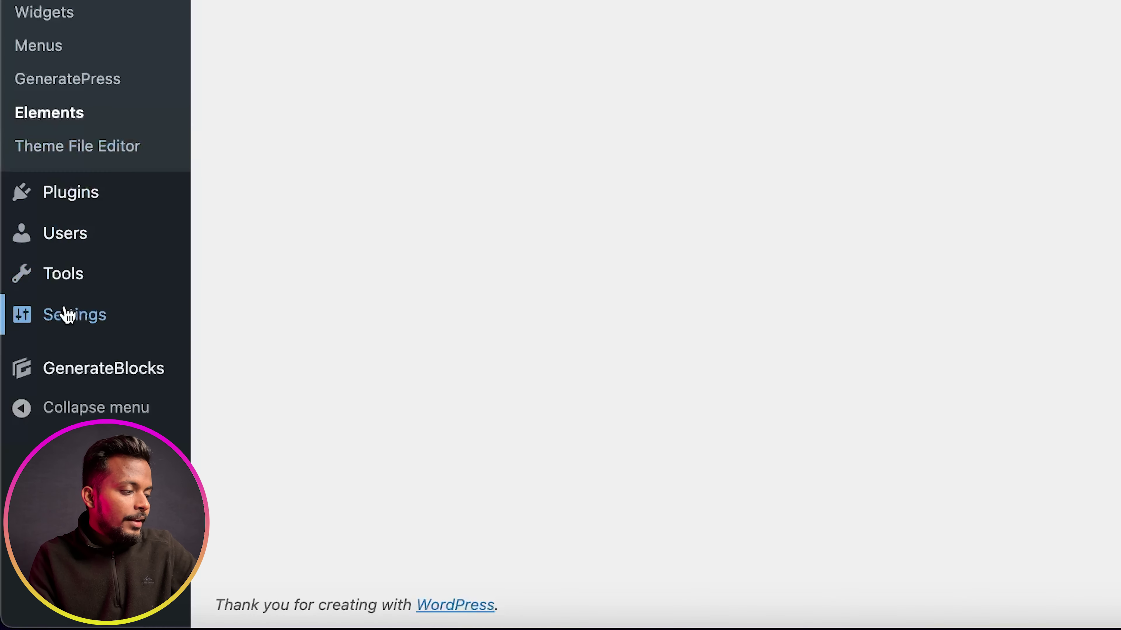
Step: Try to import generatepress-settings.json from the gp-marketer-1-0-inpypj folder with the WordPress importer
mouse_move(38, 439)
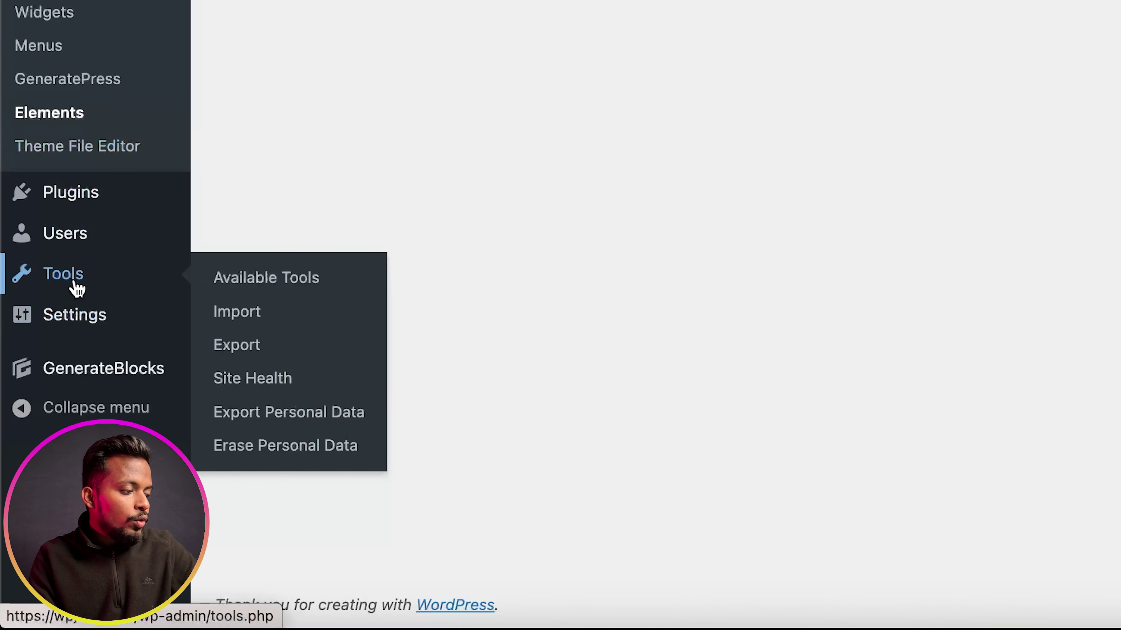
click(240, 311)
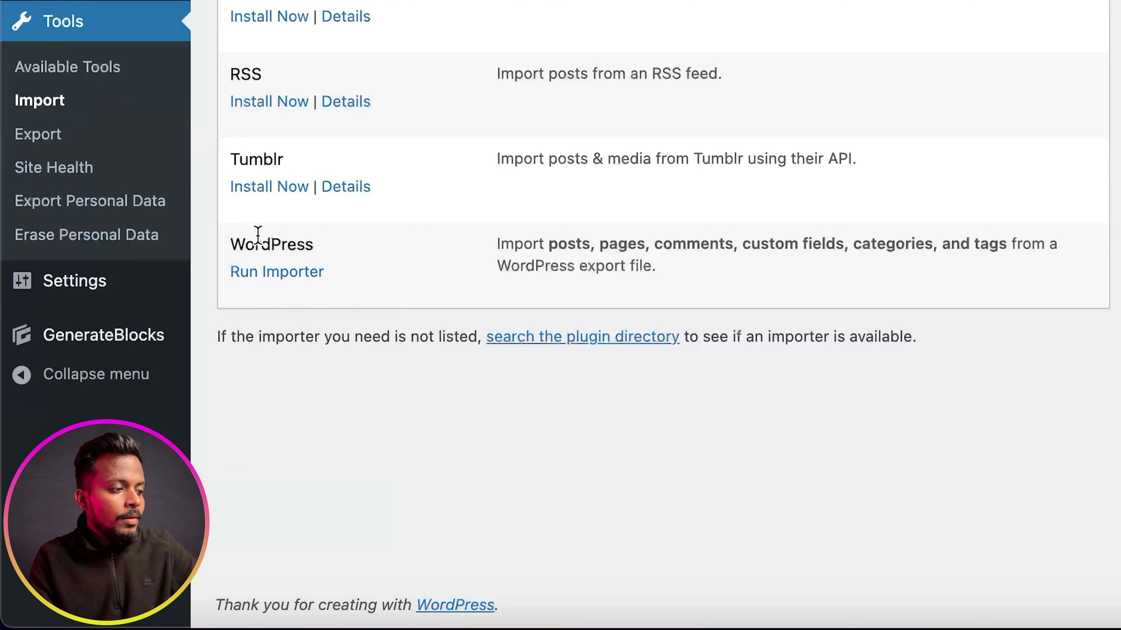
click(276, 279)
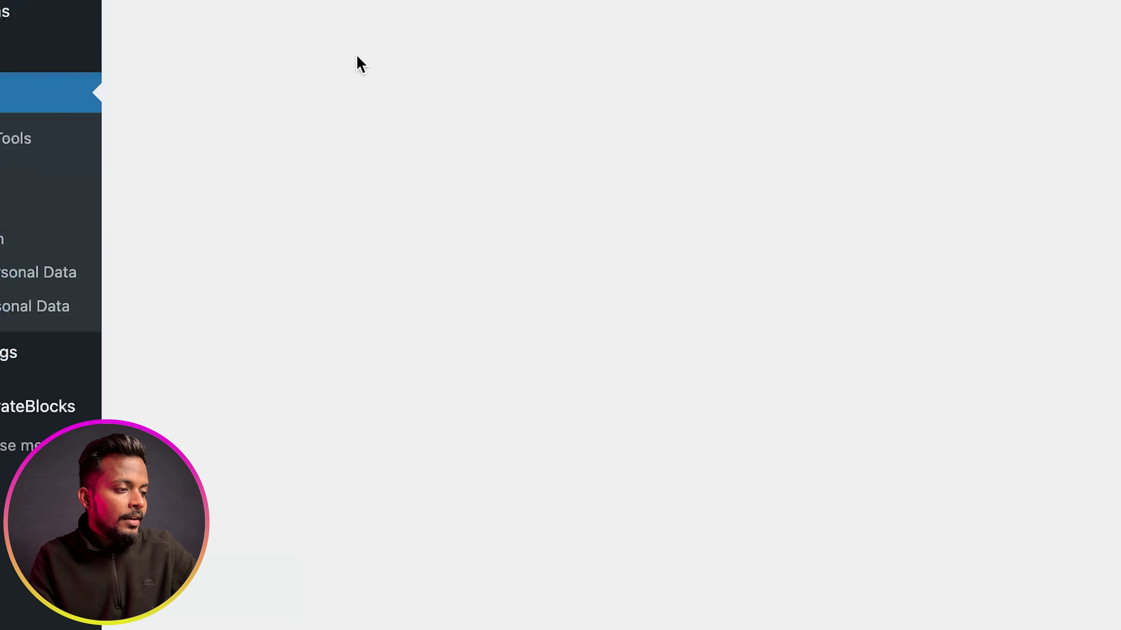
click(384, 150)
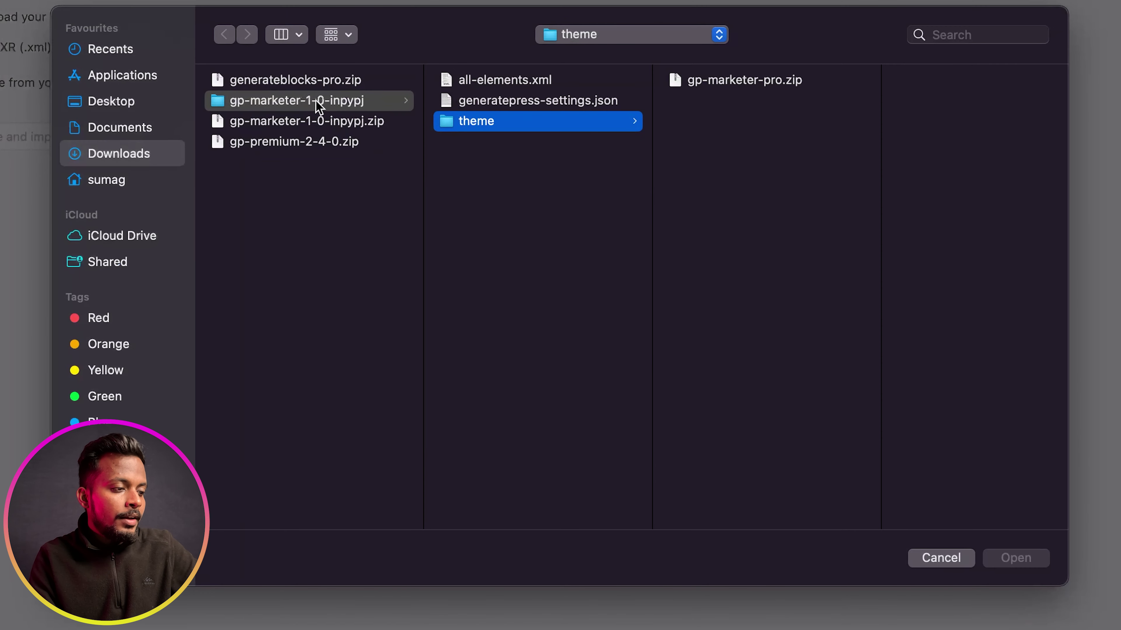
click(485, 102)
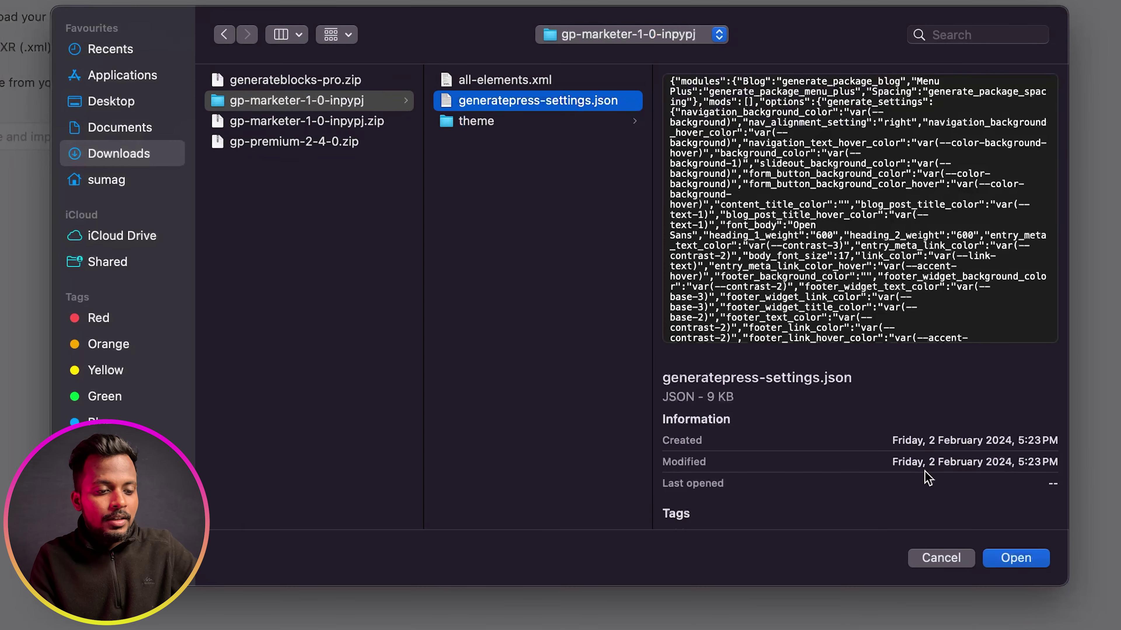
click(1016, 559)
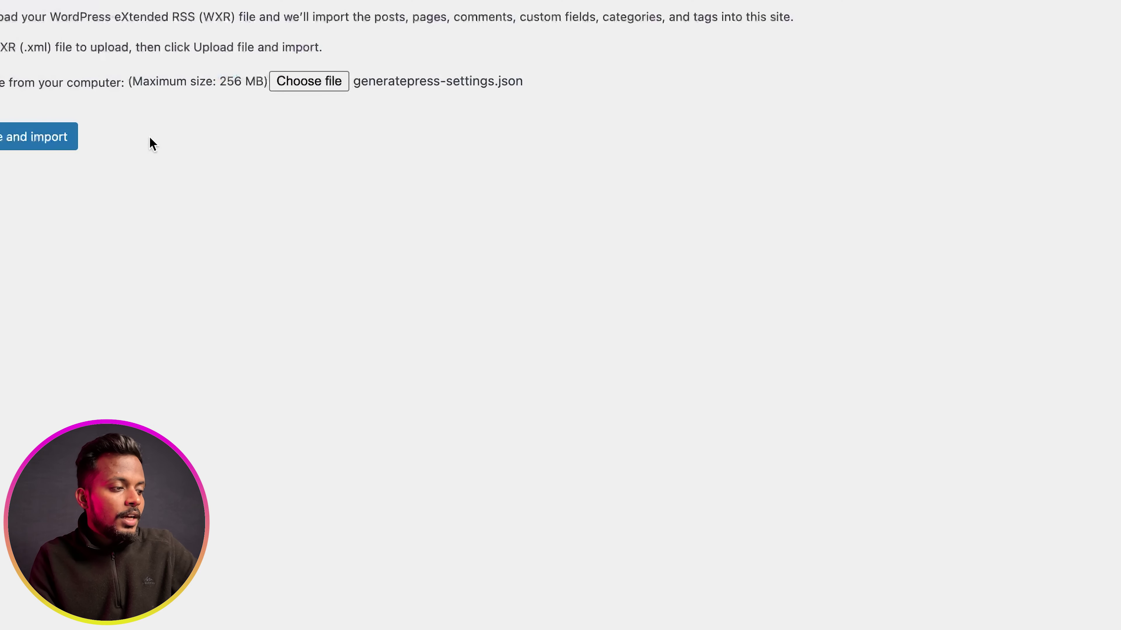
click(41, 140)
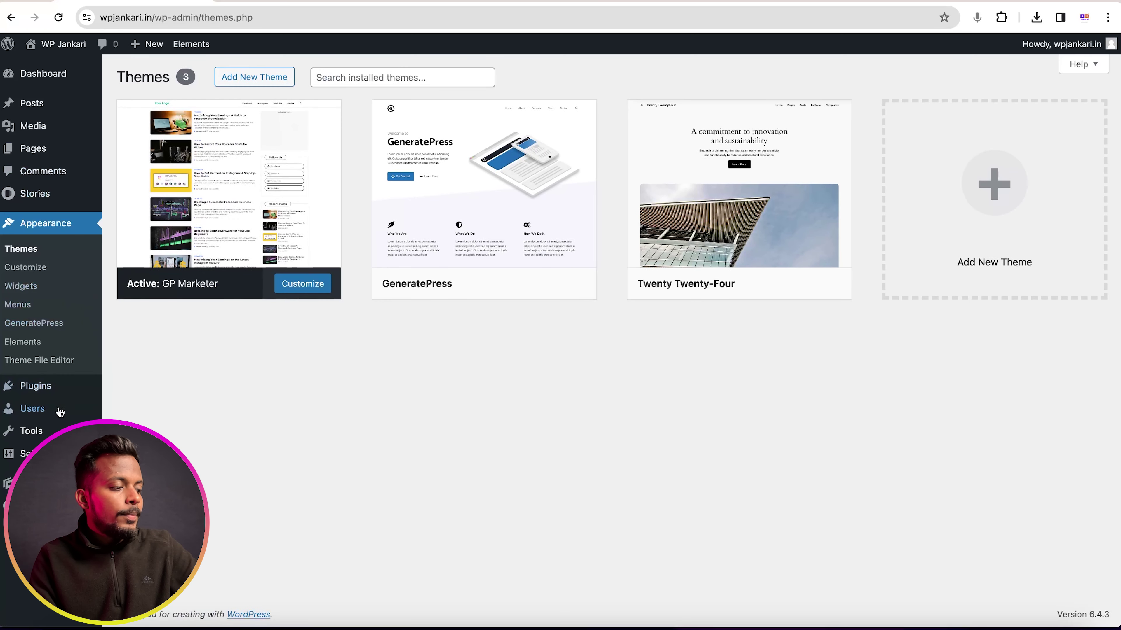
Step: Run the WordPress importer and upload all-elements.xml from the gp-marketer-1-0-inpypj folder
mouse_move(49, 433)
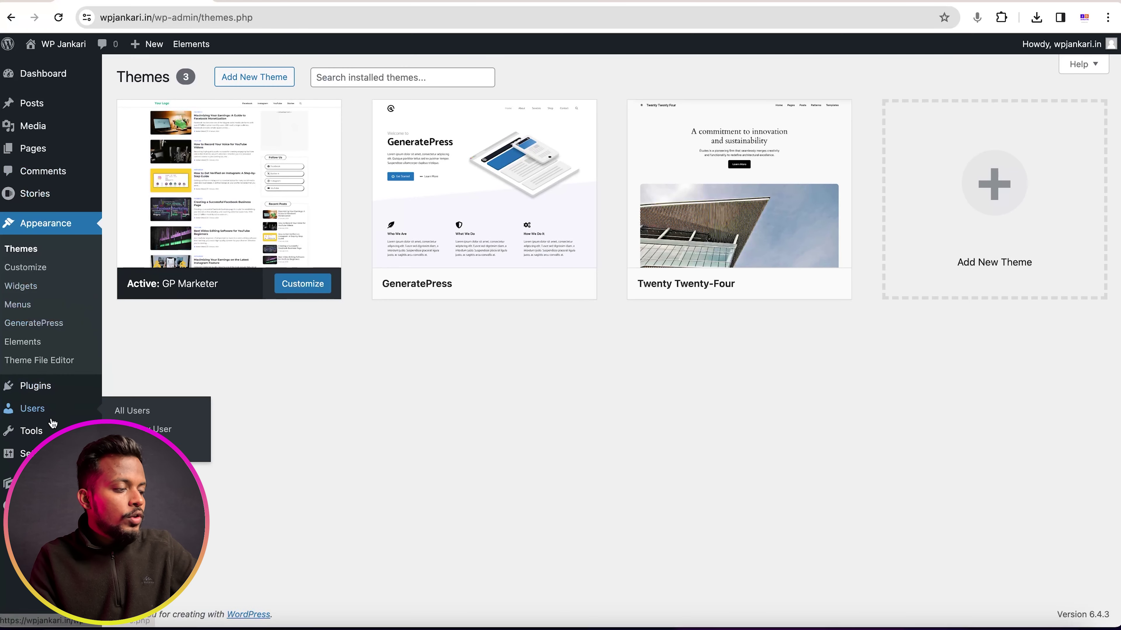
click(132, 451)
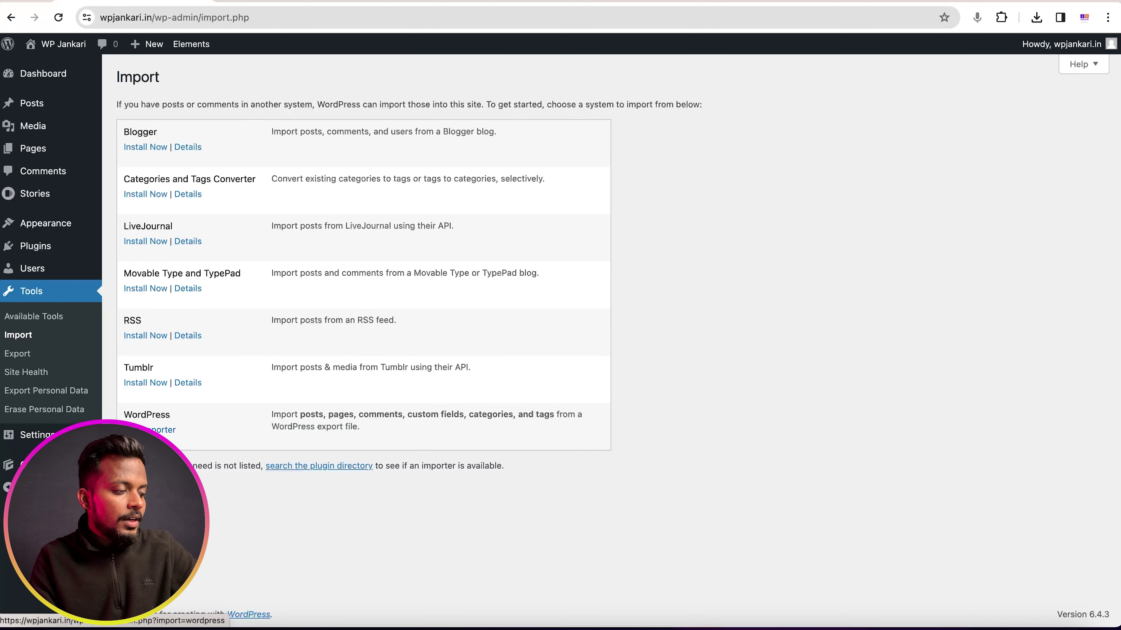
click(161, 430)
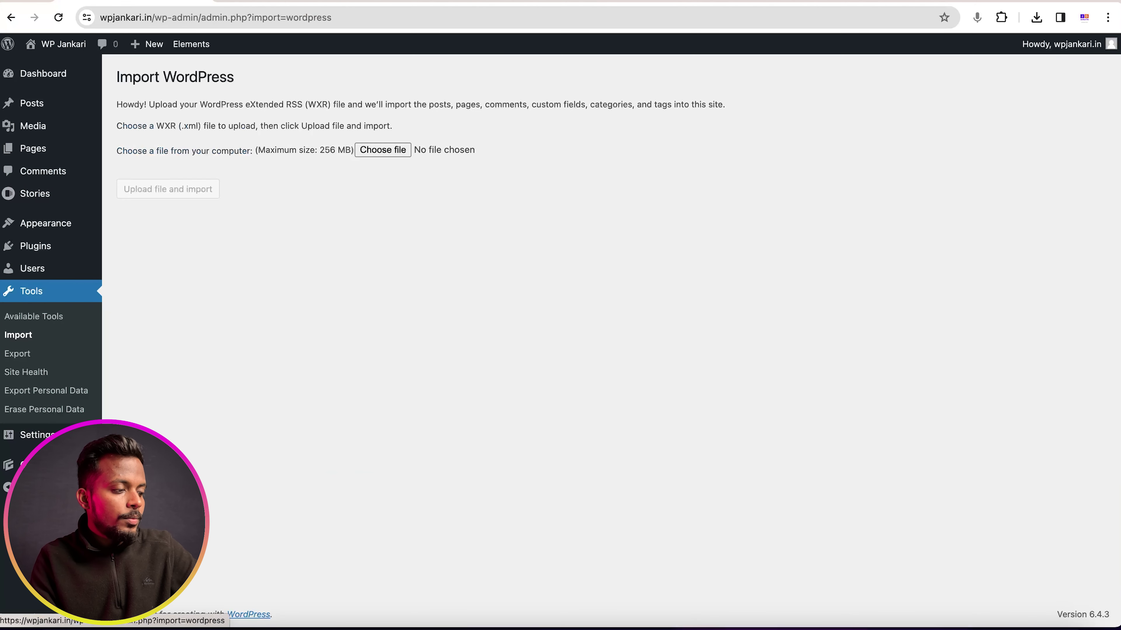
click(397, 152)
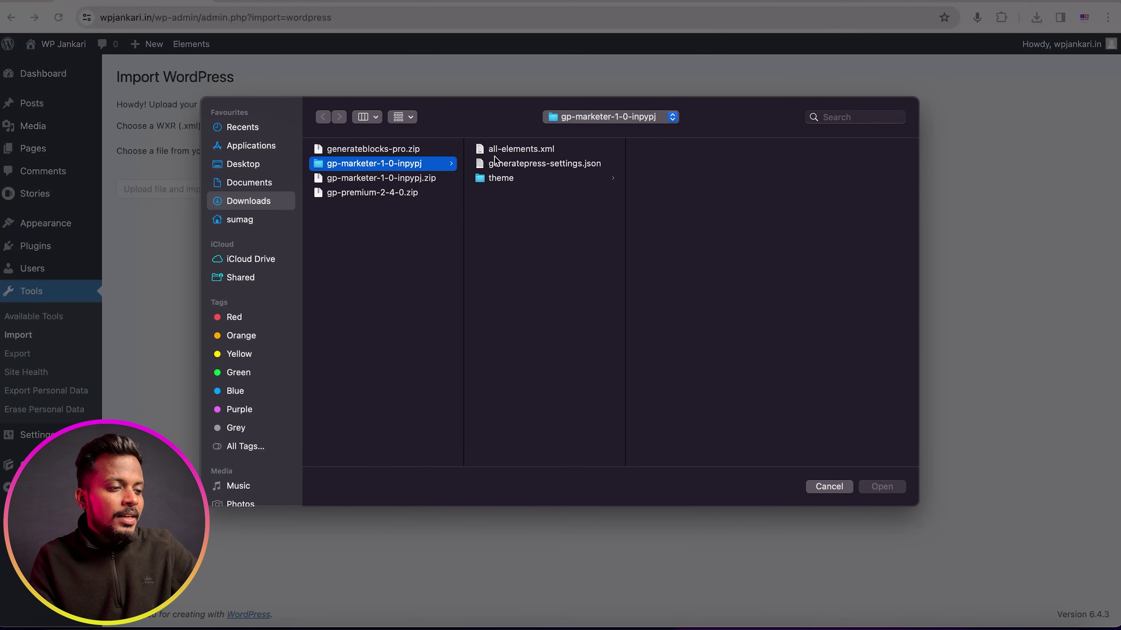
click(521, 149)
click(881, 487)
click(144, 189)
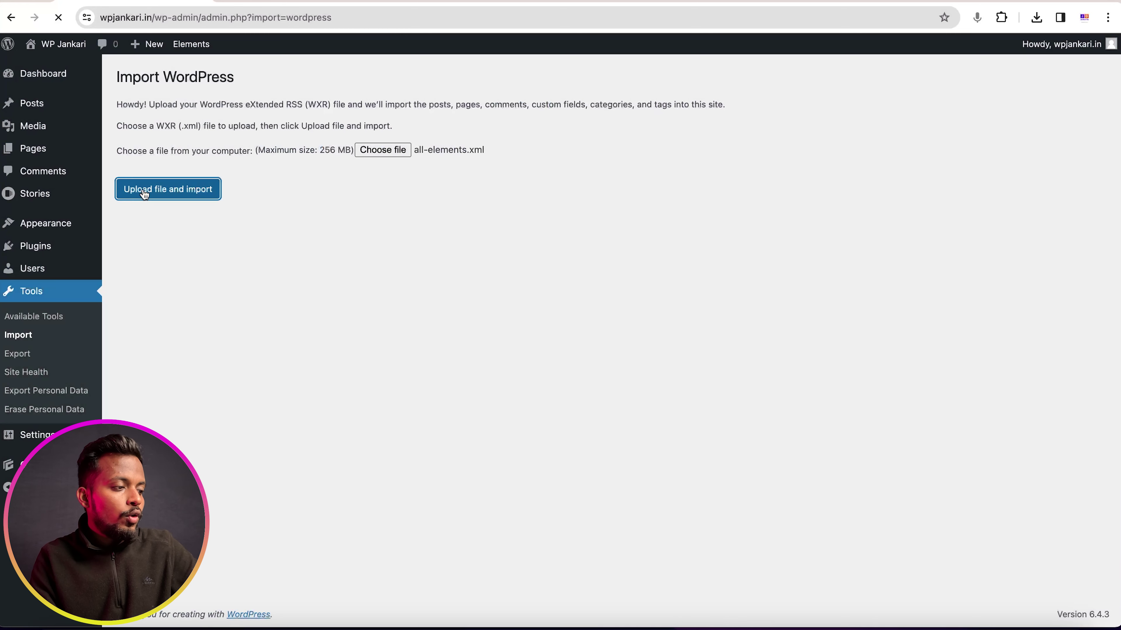
Step: Assign the imported content to the existing site user, submit the import and check the GeneratePress Elements list
click(333, 212)
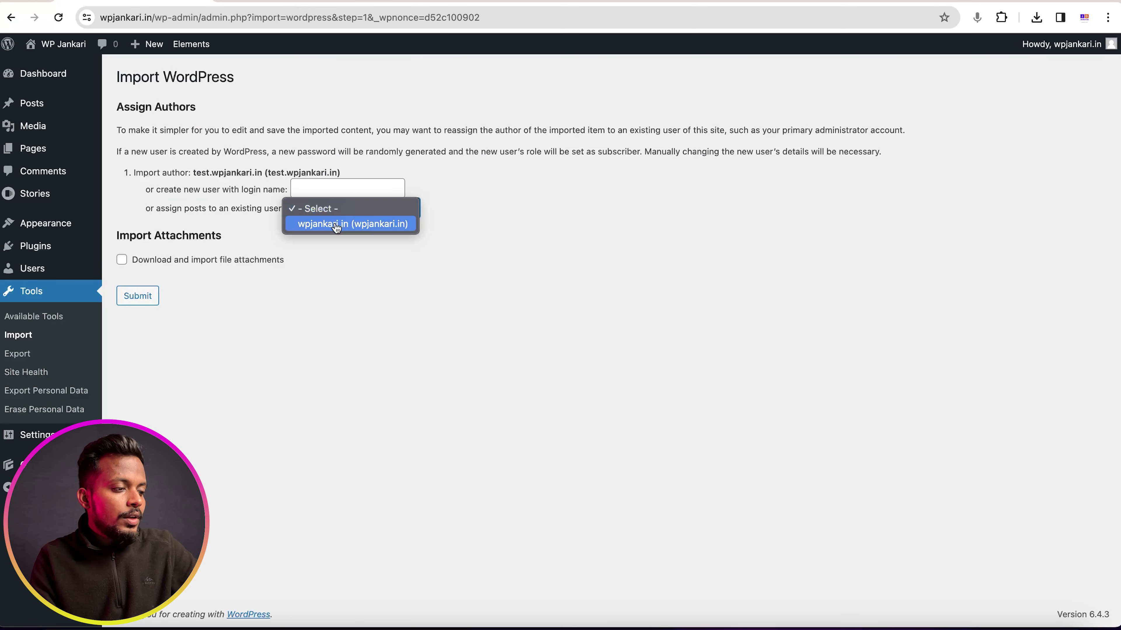
click(337, 223)
click(138, 296)
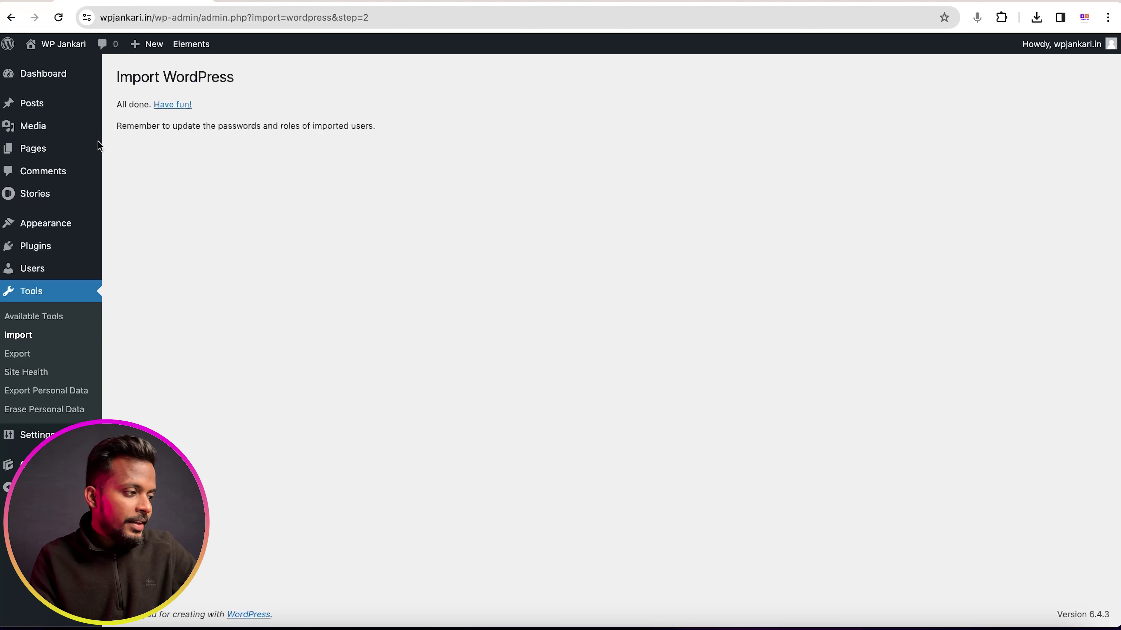
mouse_move(46, 222)
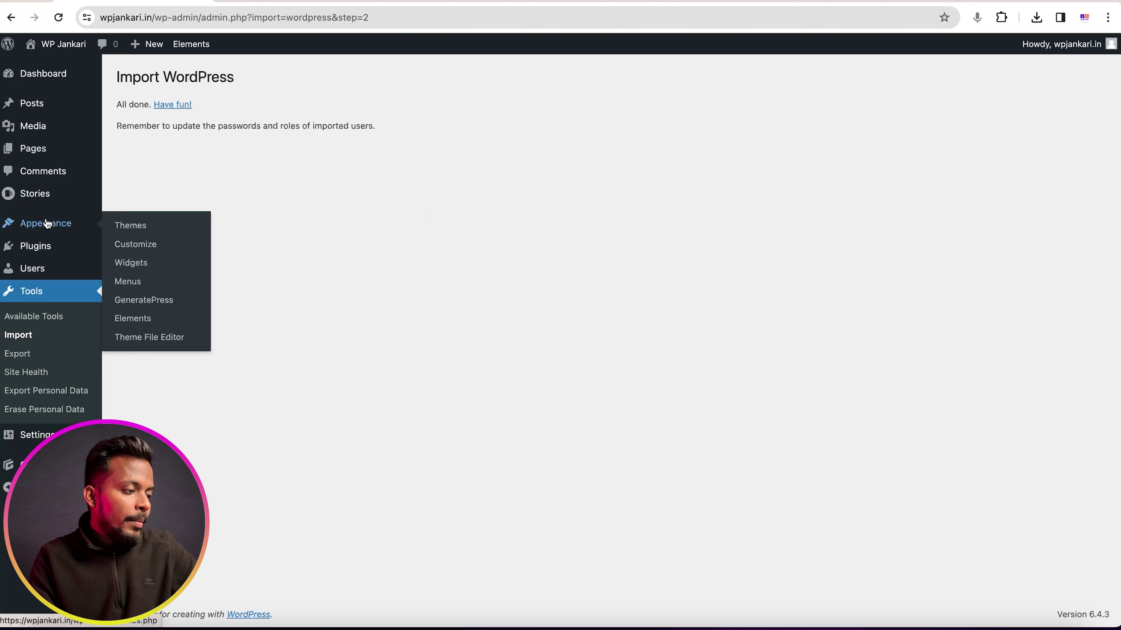
click(134, 319)
scroll(338, 349, down, 7)
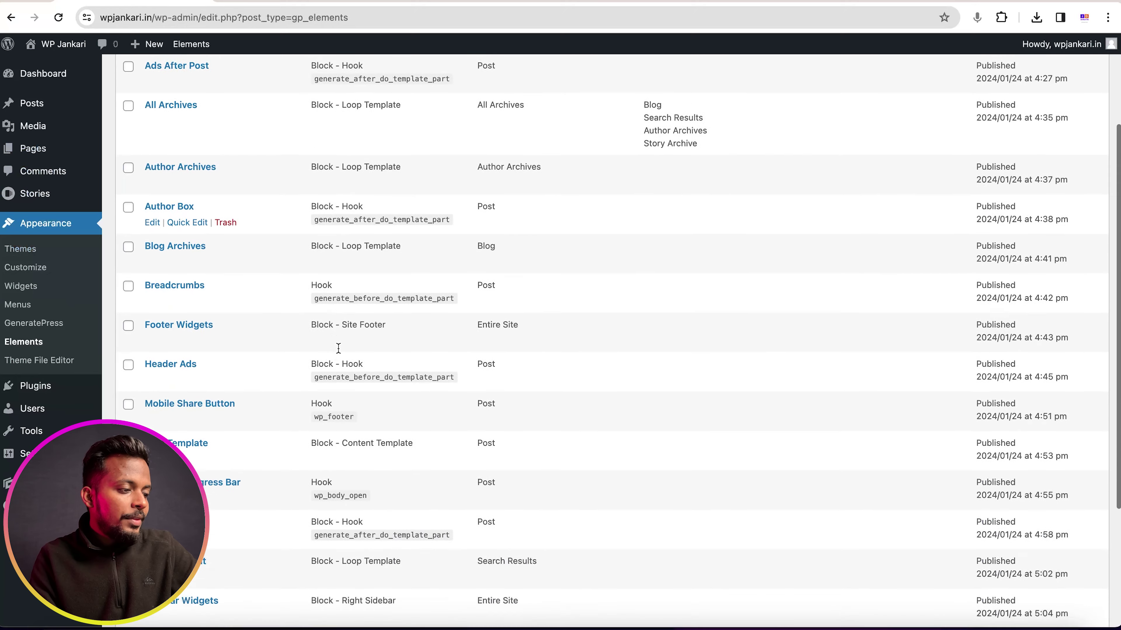
scroll(338, 348, up, 7)
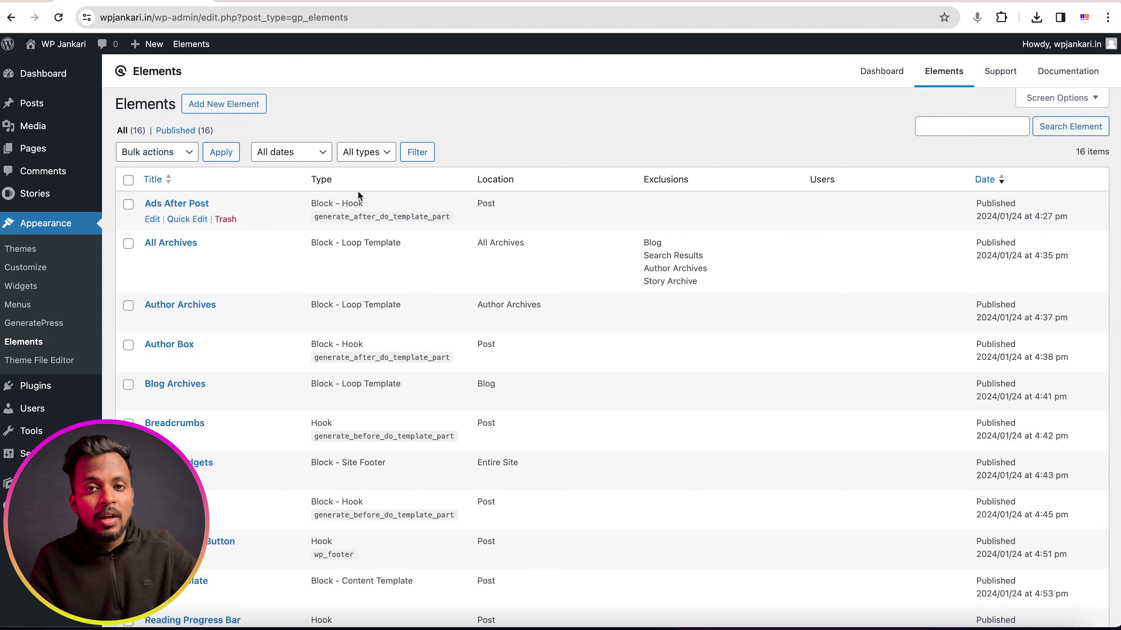
Step: Import the customizer settings from generatepress-settings.json on the GeneratePress options page and confirm the import
click(34, 323)
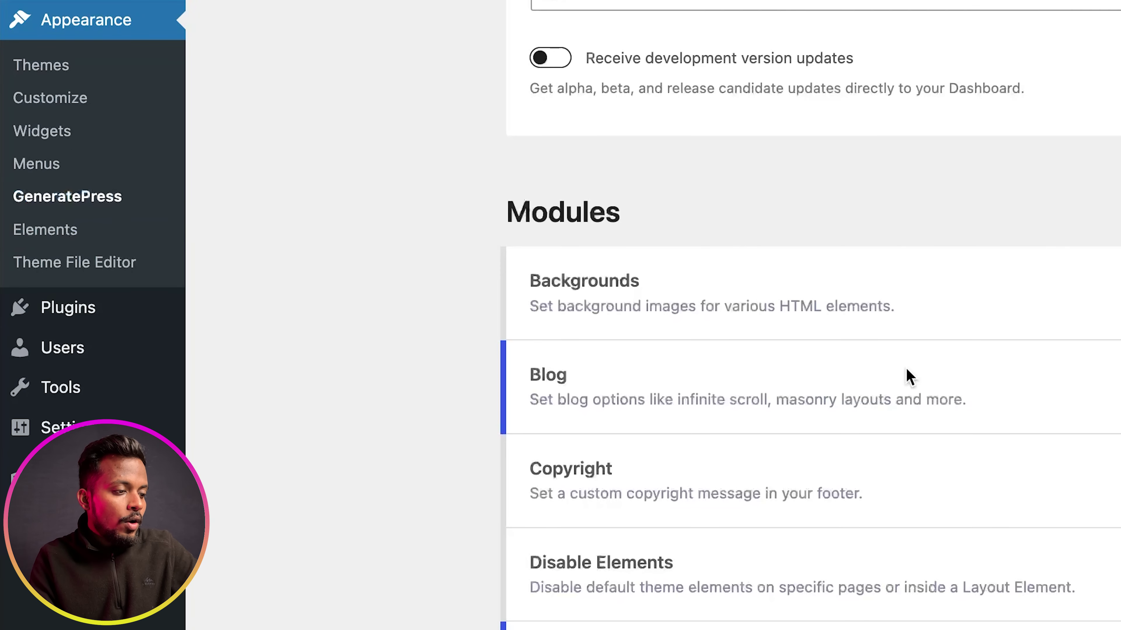
scroll(908, 377, down, 15)
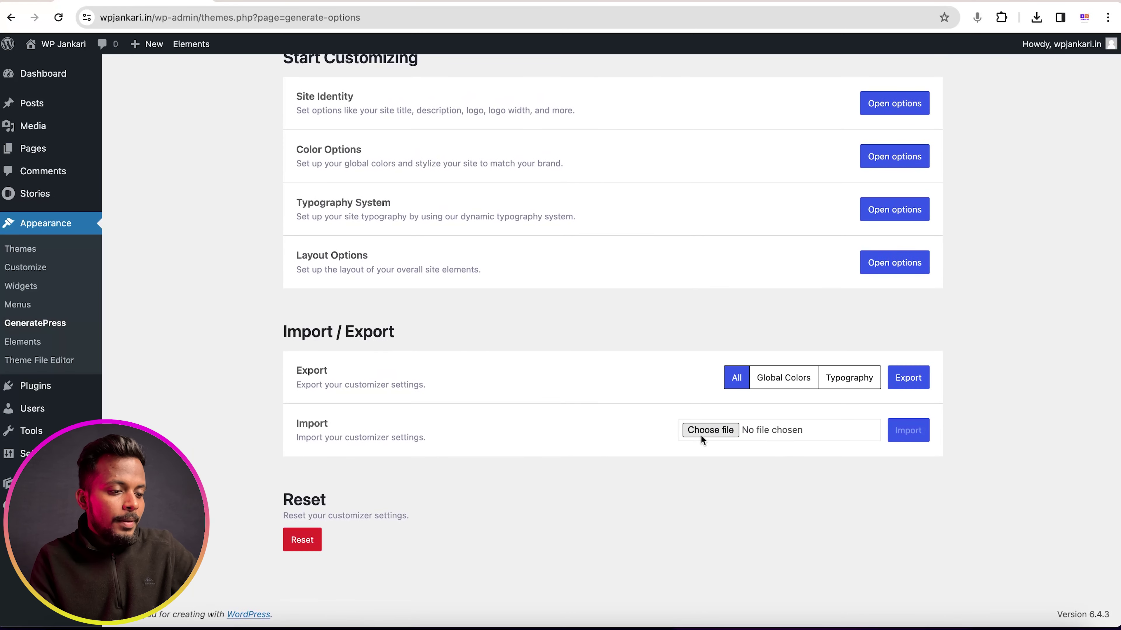
click(701, 436)
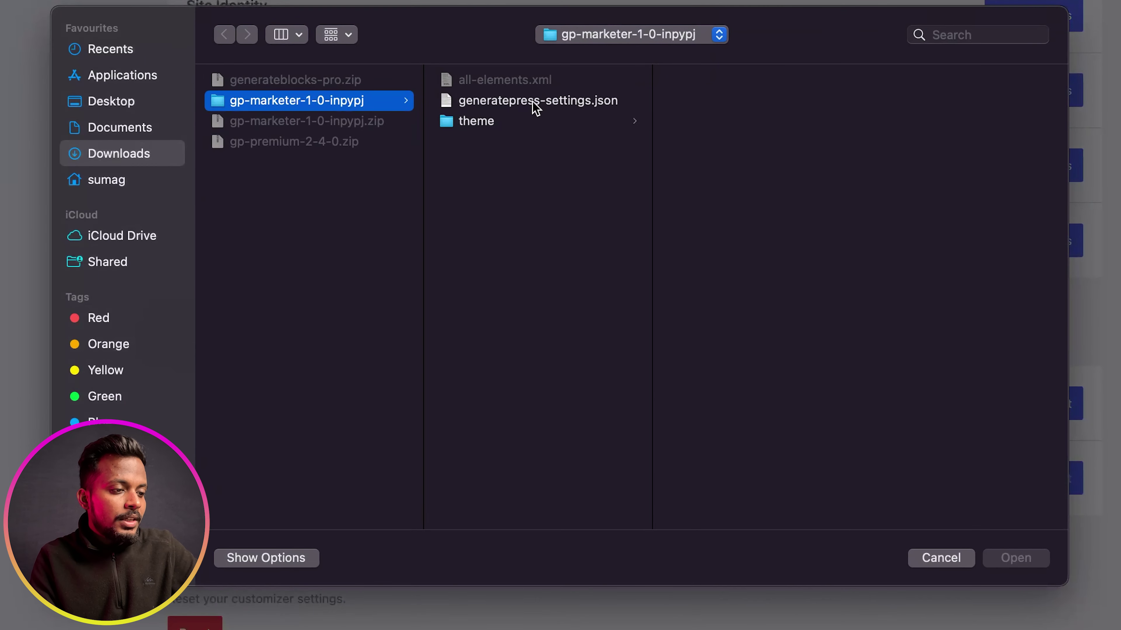
click(537, 166)
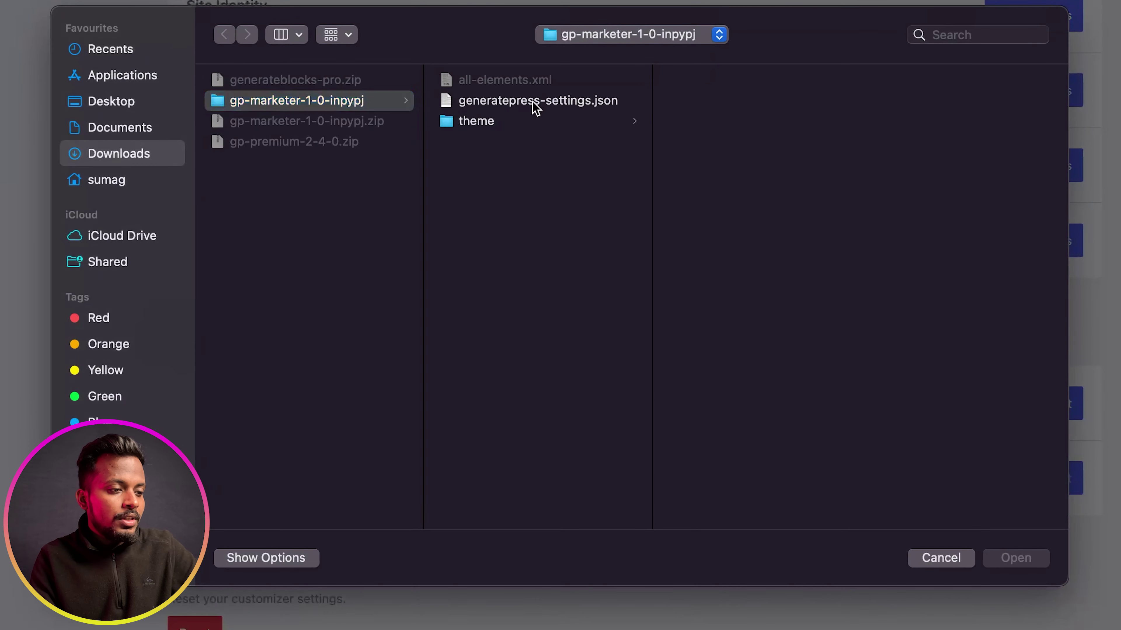
click(1013, 557)
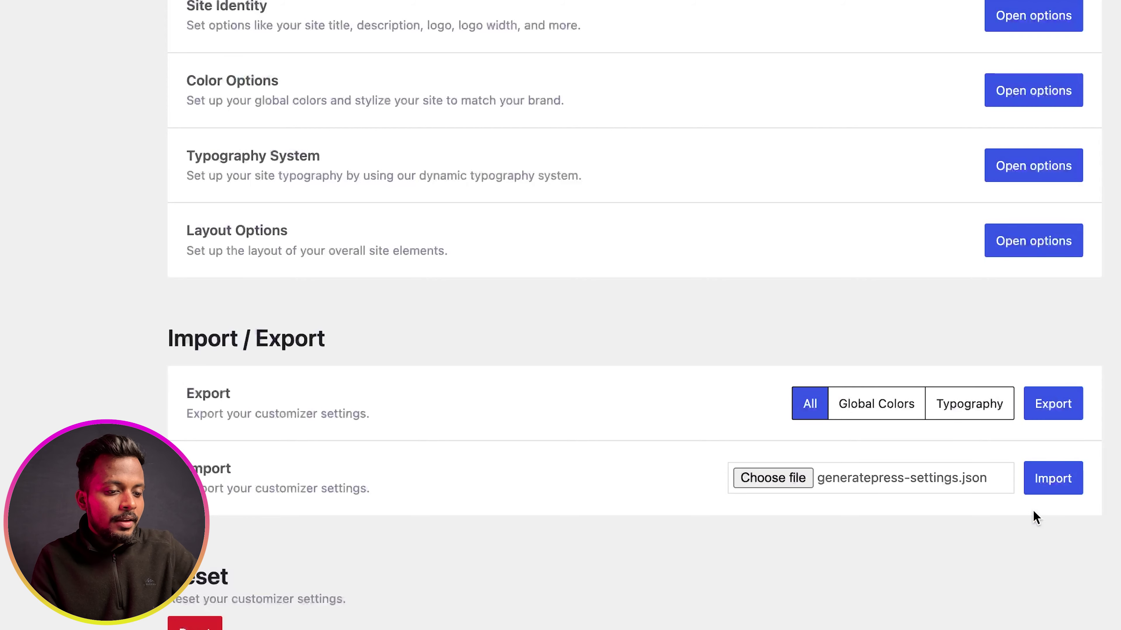
click(1052, 477)
click(721, 31)
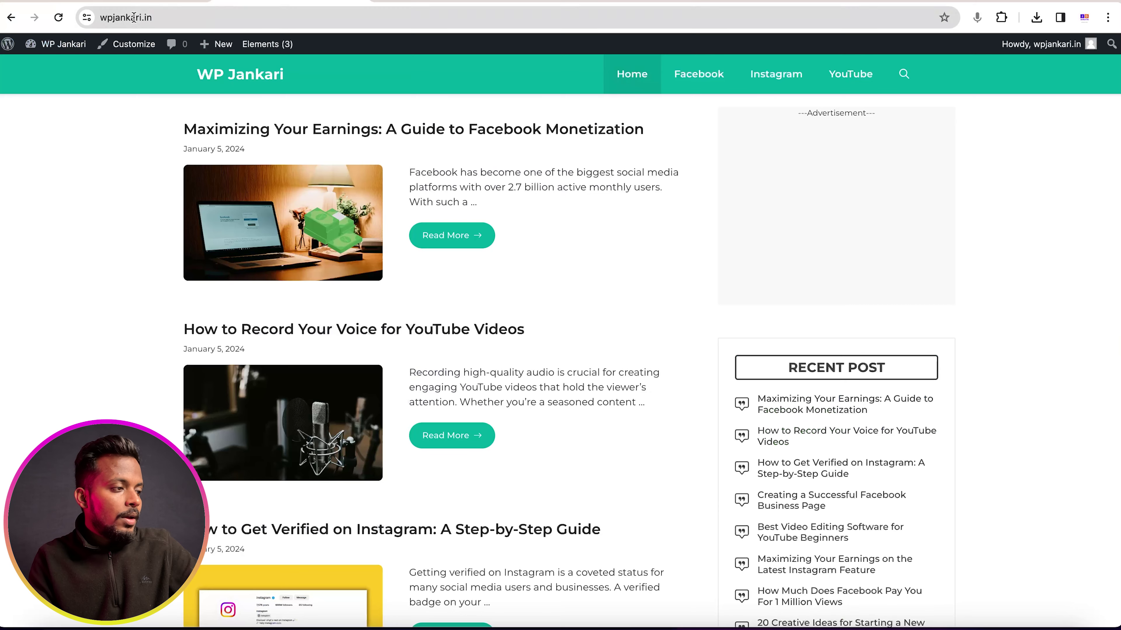
Step: Reload the live site and examine the new layout of the Facebook monetization post from header to footer
click(66, 19)
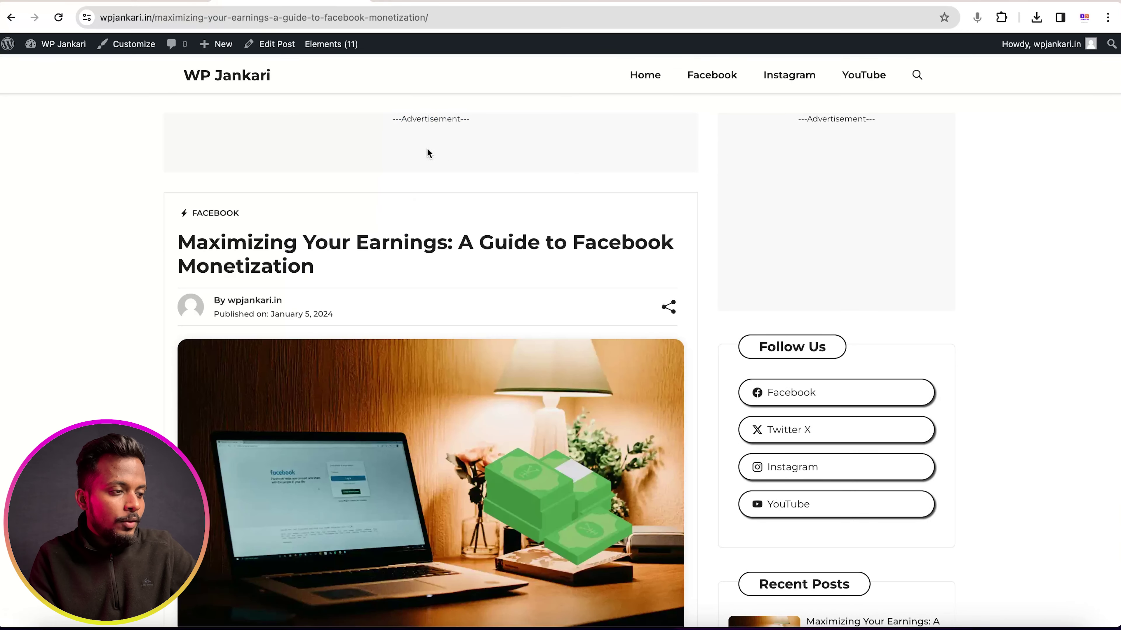
scroll(549, 179, down, 10)
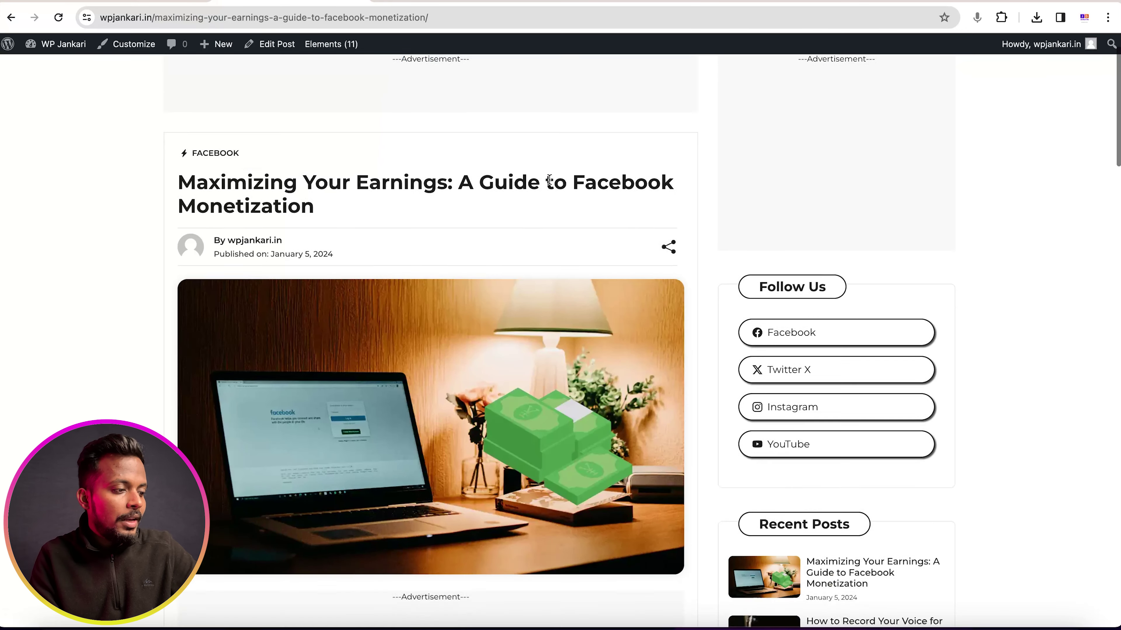
scroll(505, 279, down, 15)
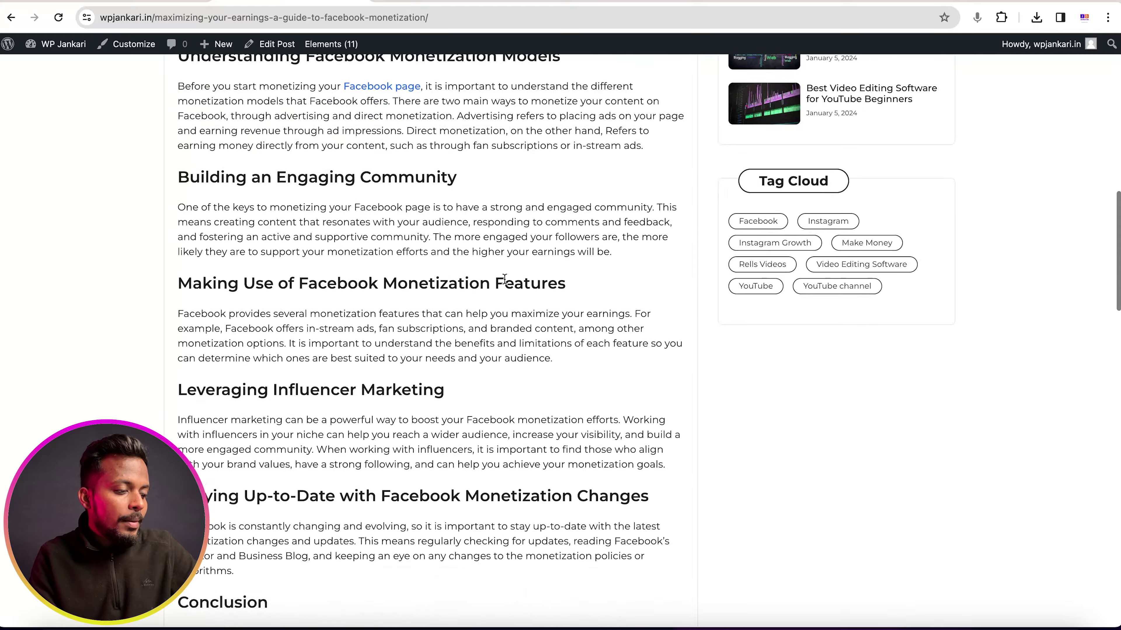
scroll(505, 283, down, 10)
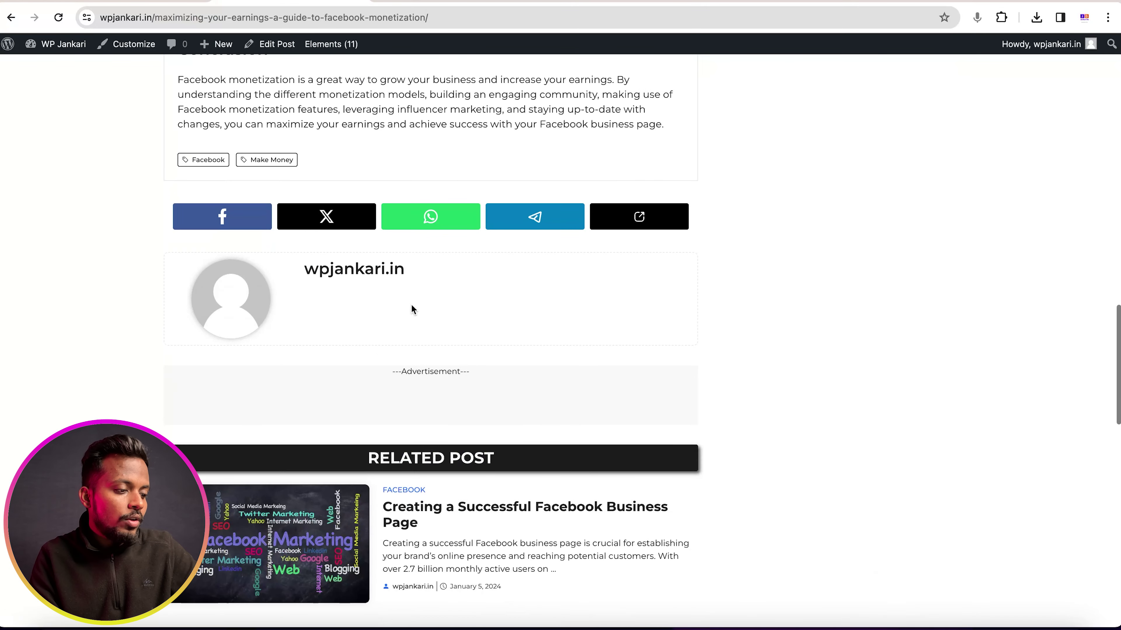
scroll(468, 279, up, 20)
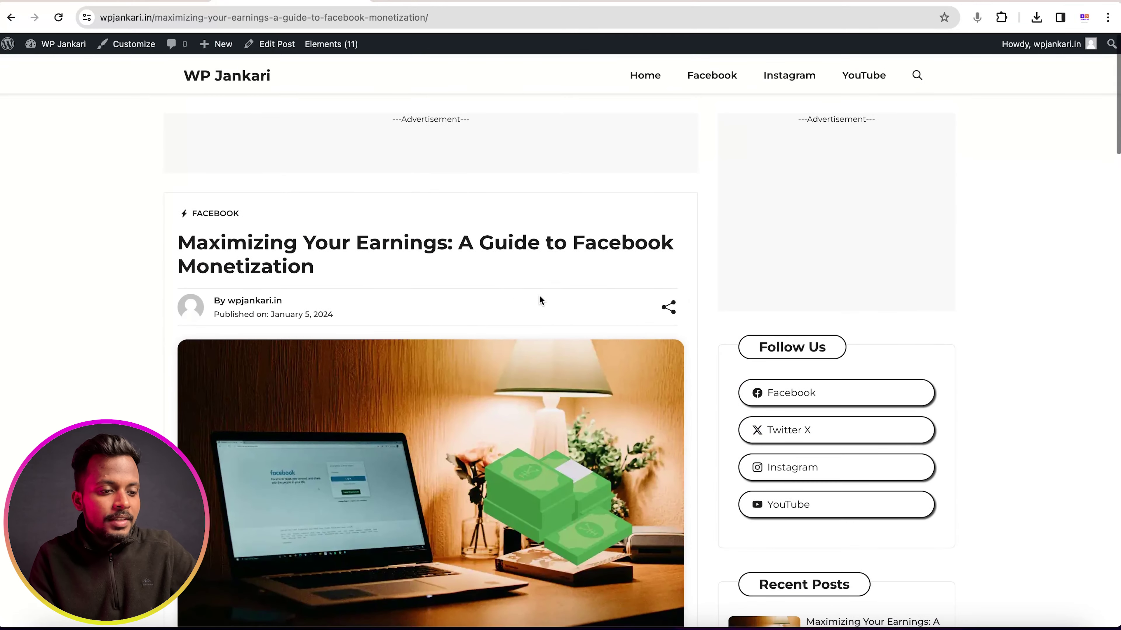
scroll(562, 308, down, 20)
scroll(562, 306, down, 20)
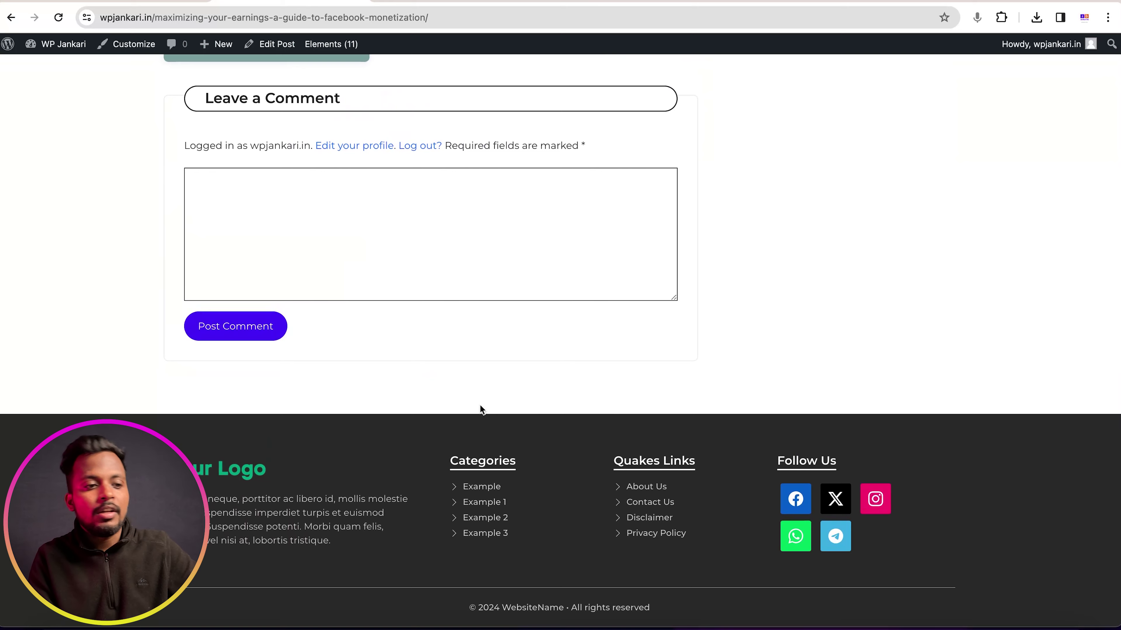
scroll(481, 410, up, 20)
scroll(480, 405, down, 1)
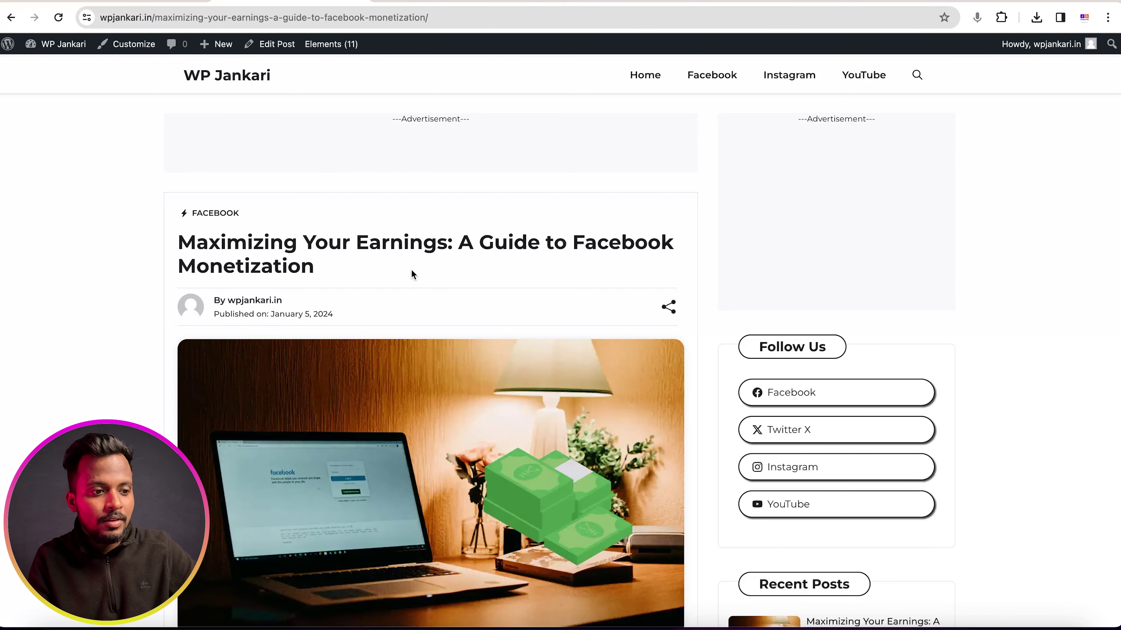
scroll(414, 274, down, 1)
scroll(413, 275, down, 1)
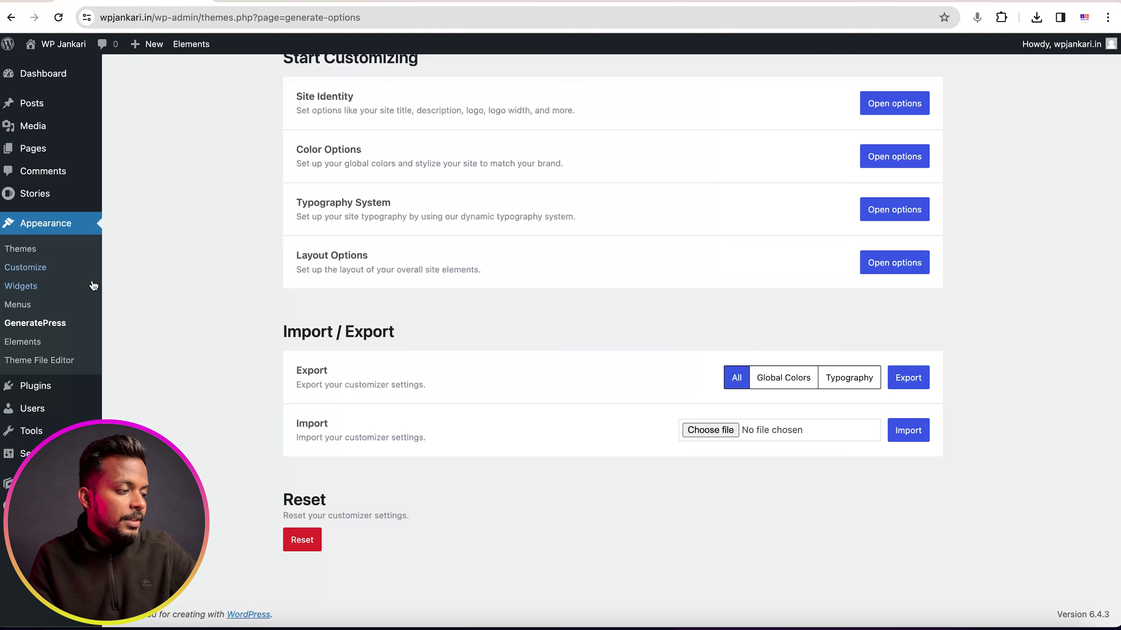
Step: Open the Sidebar Widgets element for editing from the Elements list and show its block list view
click(35, 342)
scroll(308, 330, down, 3)
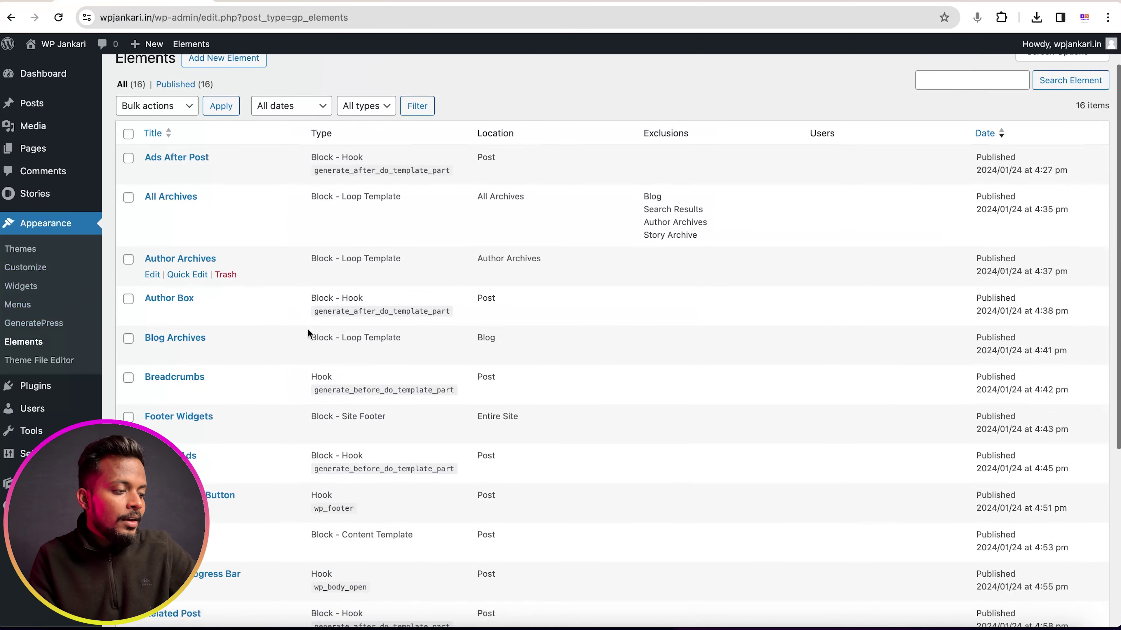
scroll(308, 331, down, 3)
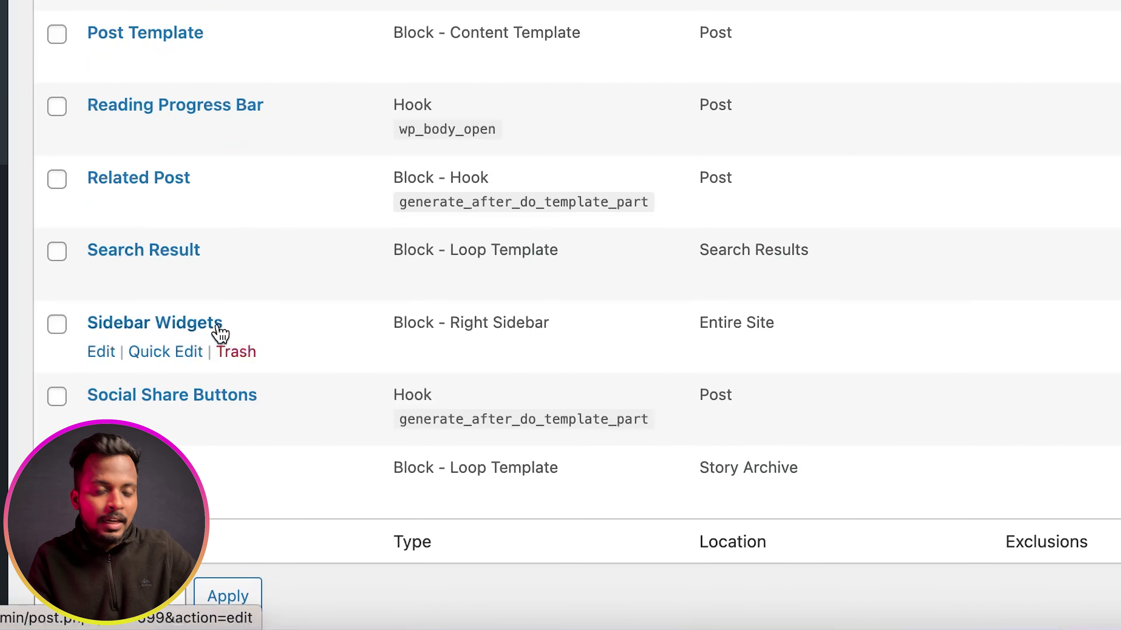
click(103, 353)
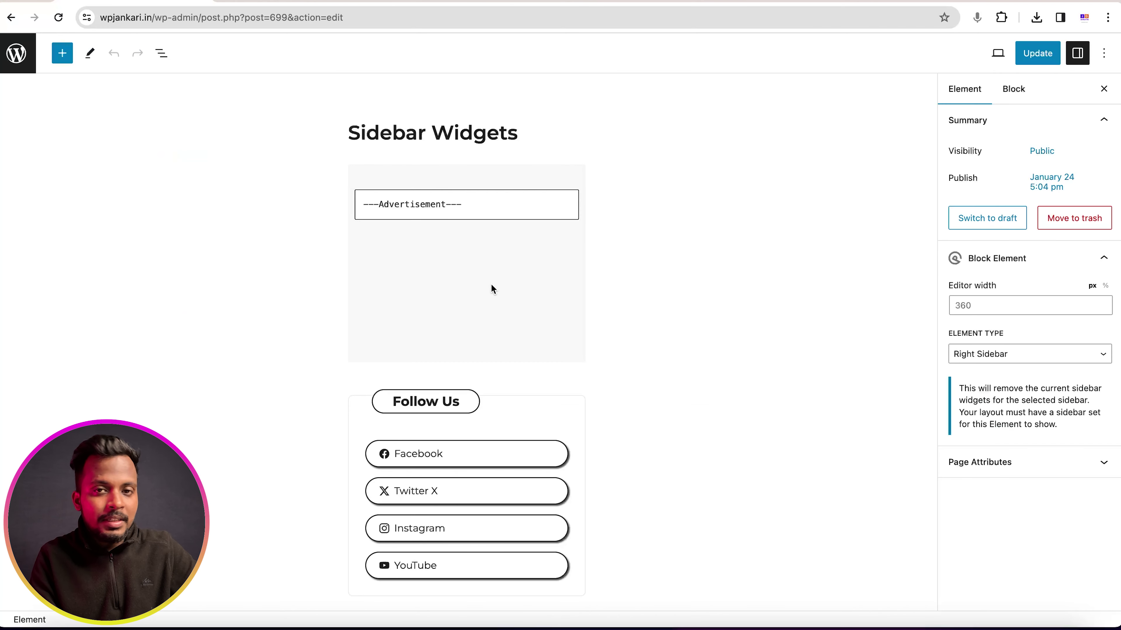
click(164, 55)
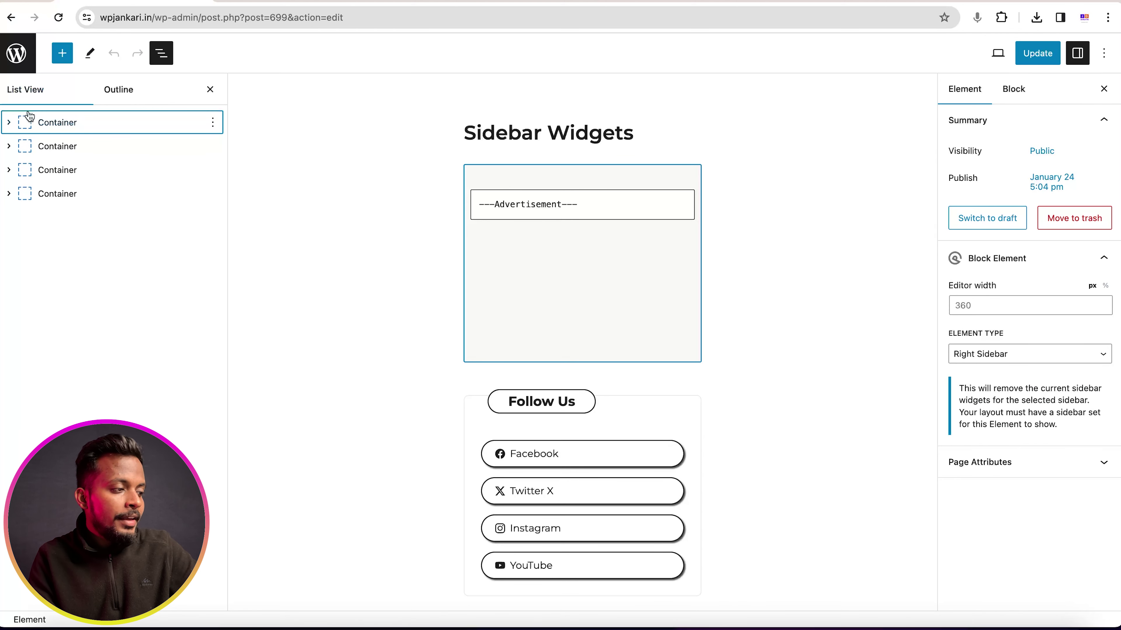
click(43, 121)
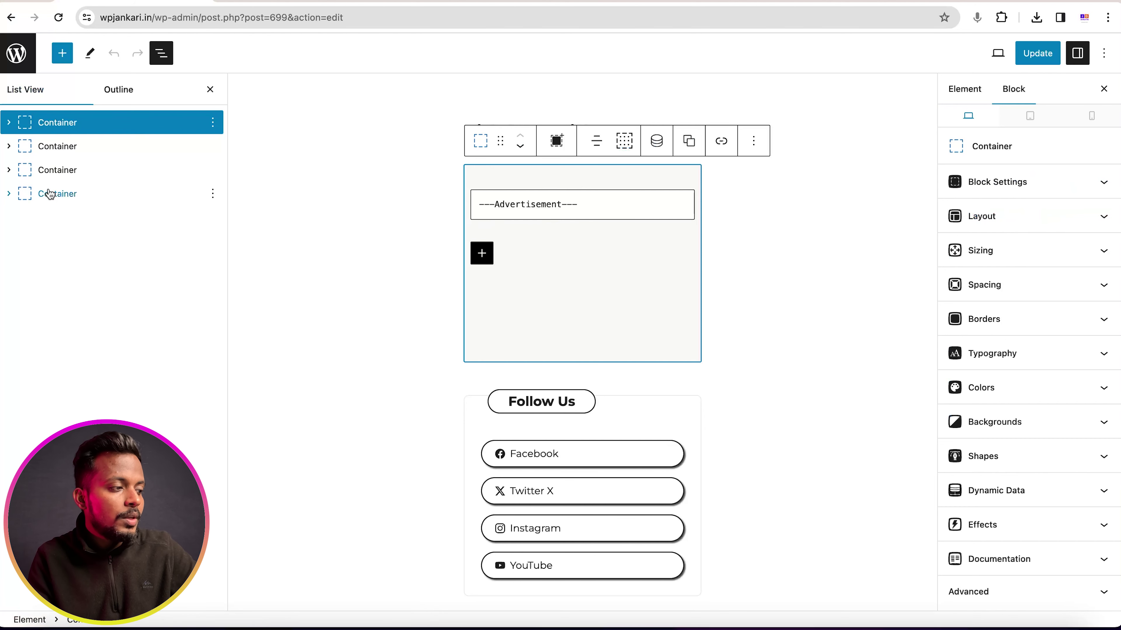
click(9, 147)
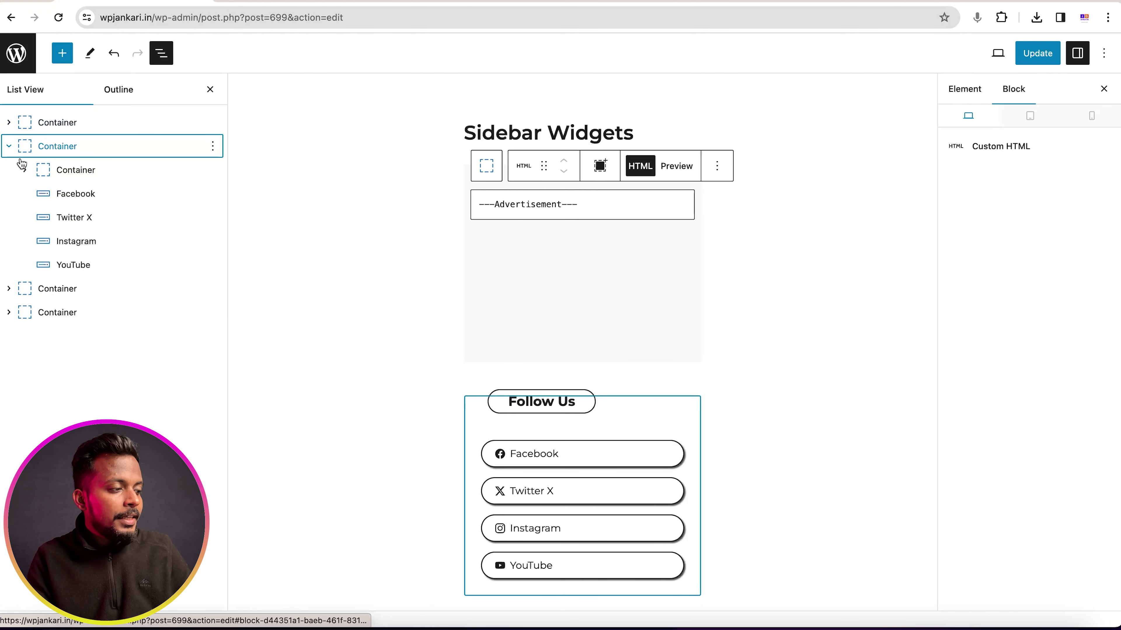
scroll(569, 380, down, 5)
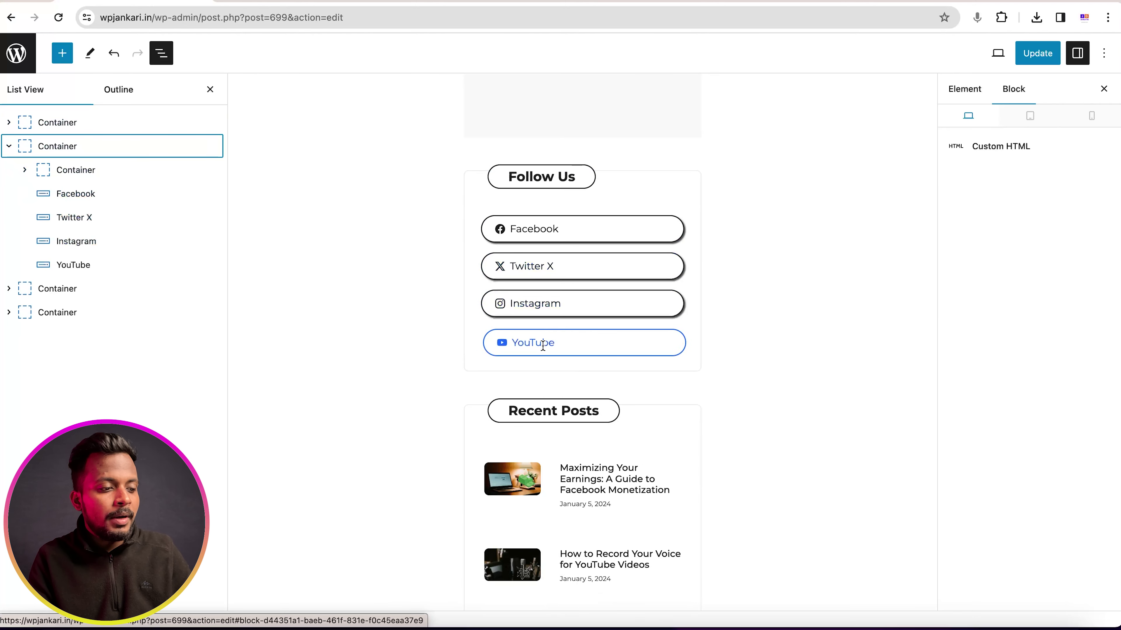
click(532, 229)
click(647, 192)
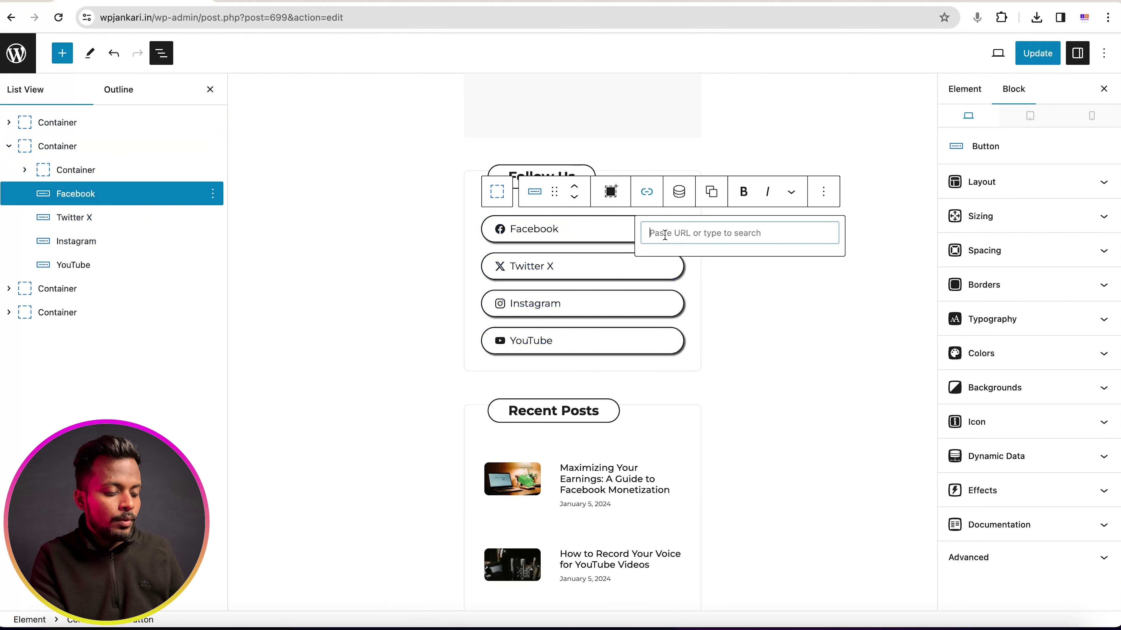
text(https://www.facebook.com/WPJankari/)
key(Return)
Step: Make the Facebook button's link open in a new tab with rel="nofollow" and update the element
click(646, 192)
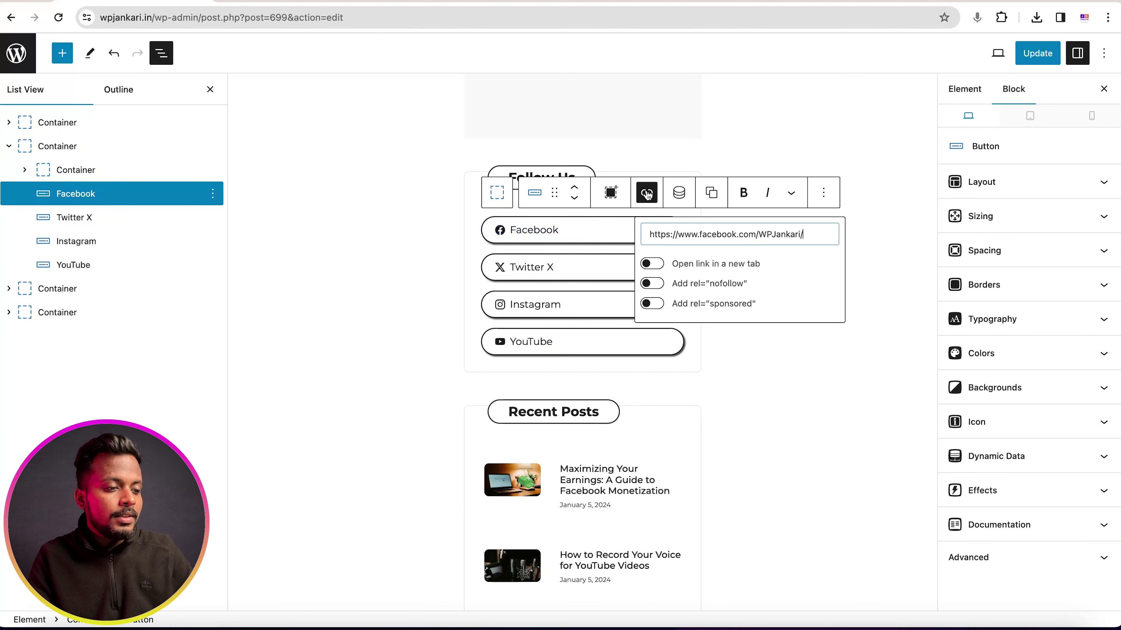
click(652, 264)
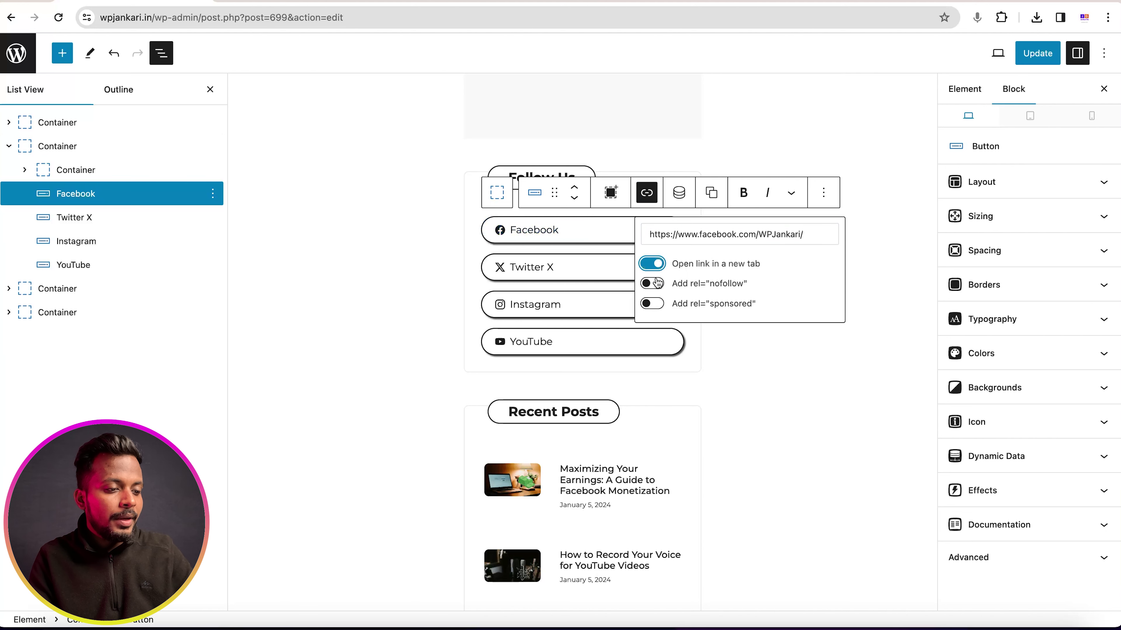
click(657, 288)
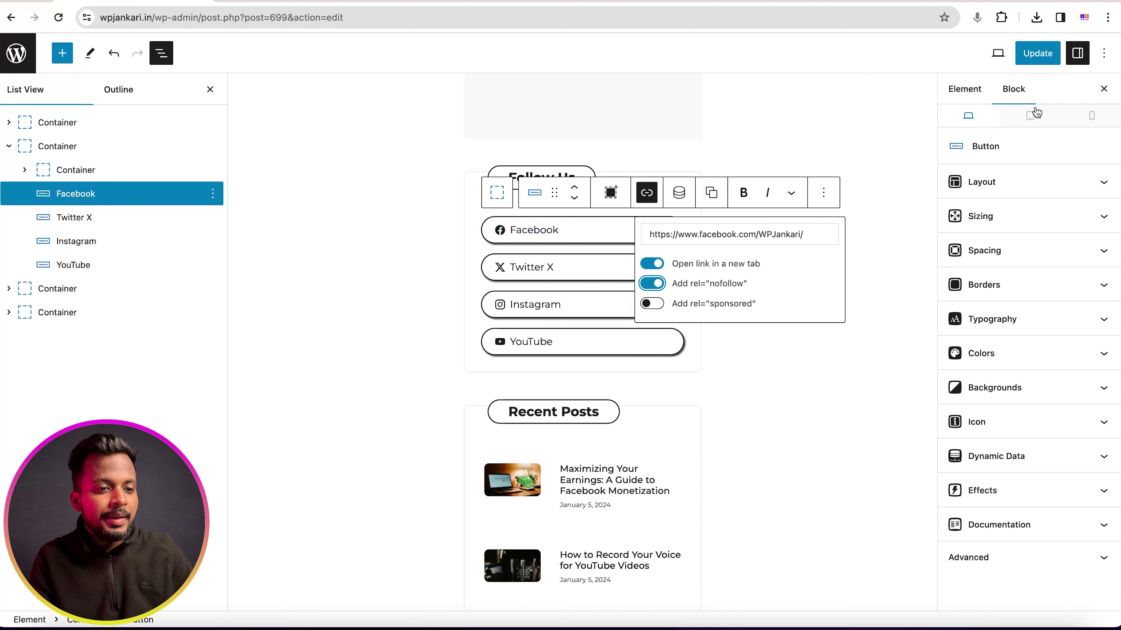
click(1036, 53)
Step: Test the Facebook button of the Follow Us widget on the live post and return to the post
key(ctrl+Tab)
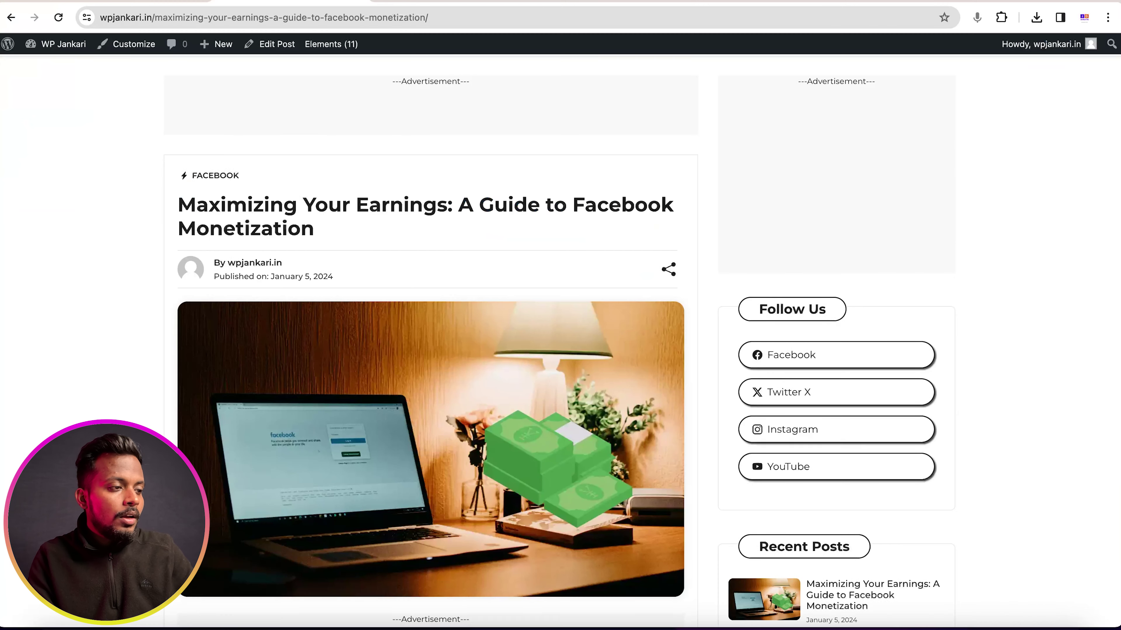
click(794, 358)
click(515, 1)
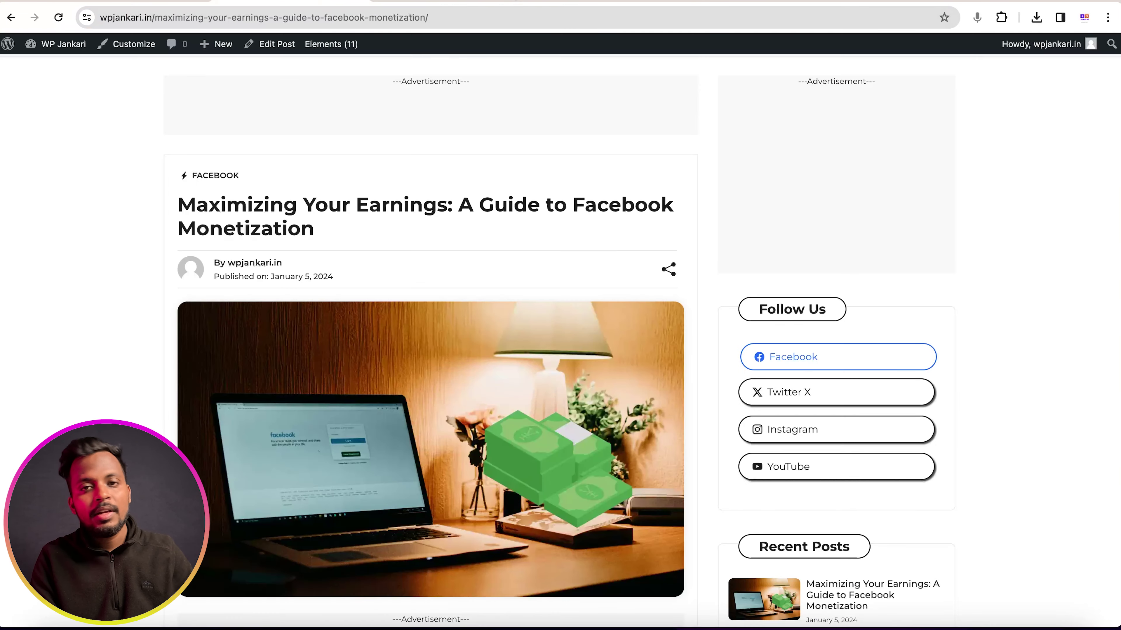
Step: Set the Query Loop of the Recent Posts container in the Sidebar Widgets element to 6 posts per page
key(ctrl+shift+Tab)
scroll(393, 310, down, 5)
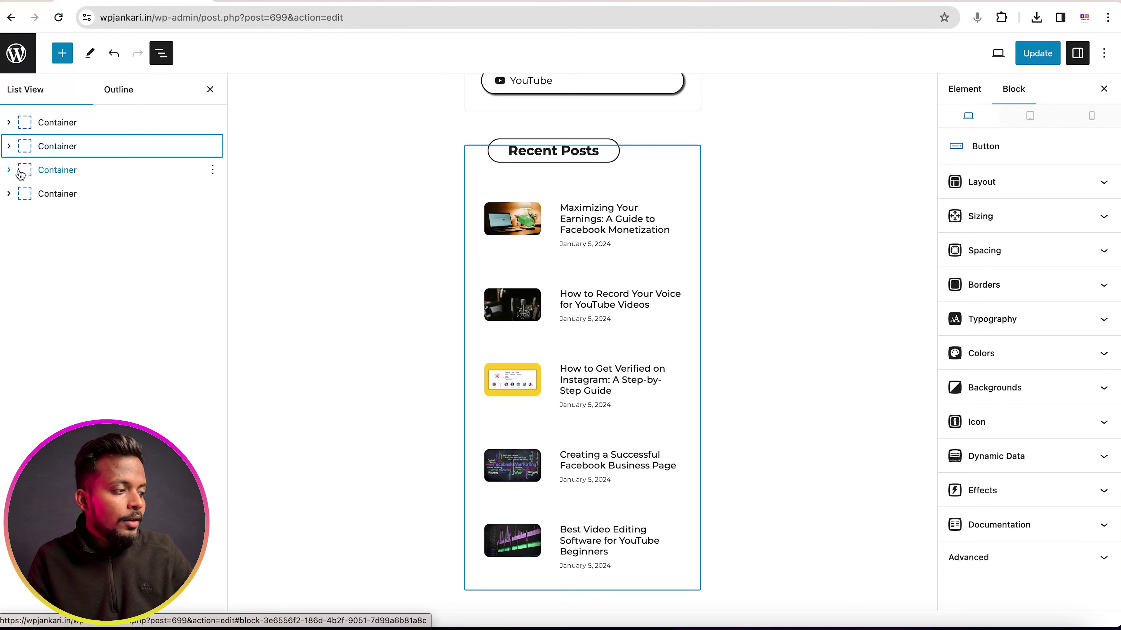
click(6, 174)
click(9, 170)
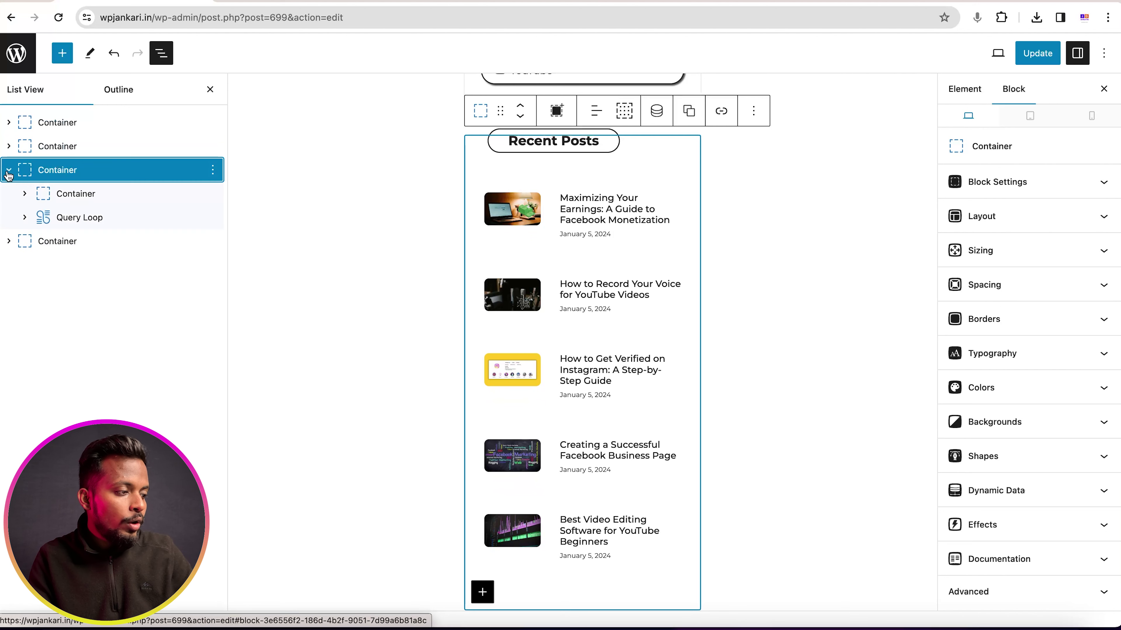
click(64, 223)
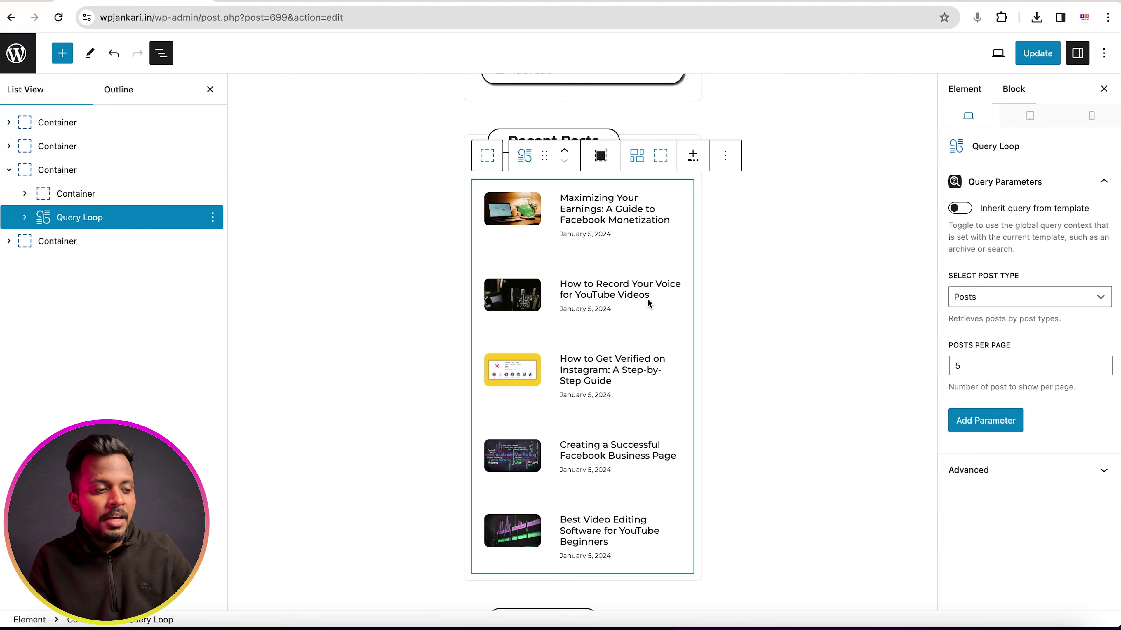
click(960, 365)
drag(961, 366, 950, 365)
text(6)
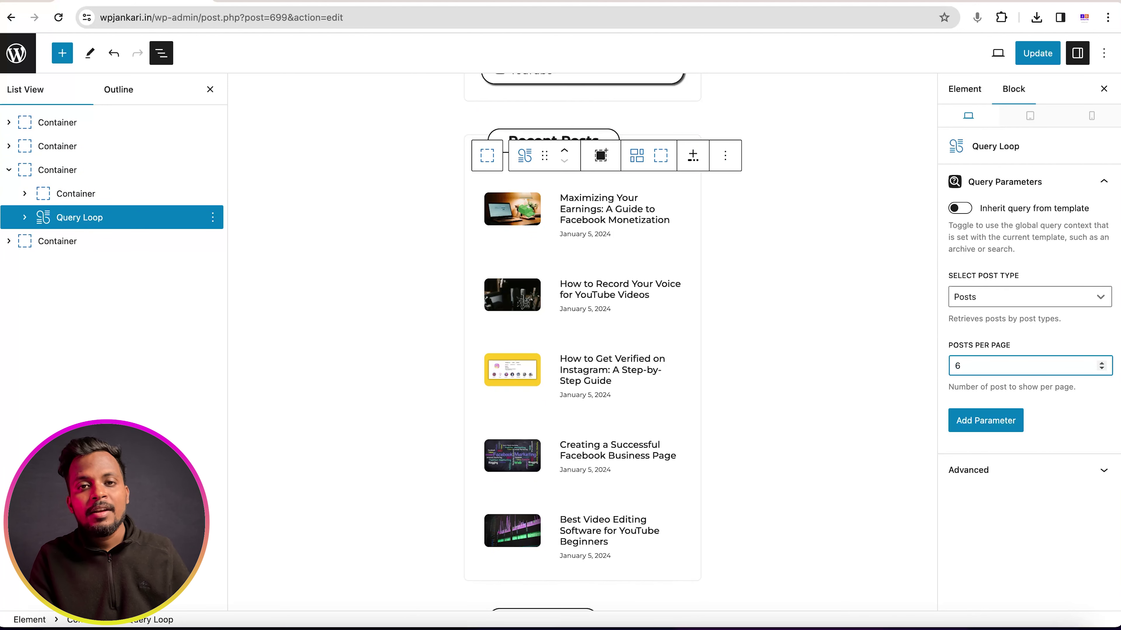
Step: Update the Sidebar Widgets element, reload the live post and check its Recent Posts widget
click(1037, 53)
click(281, 0)
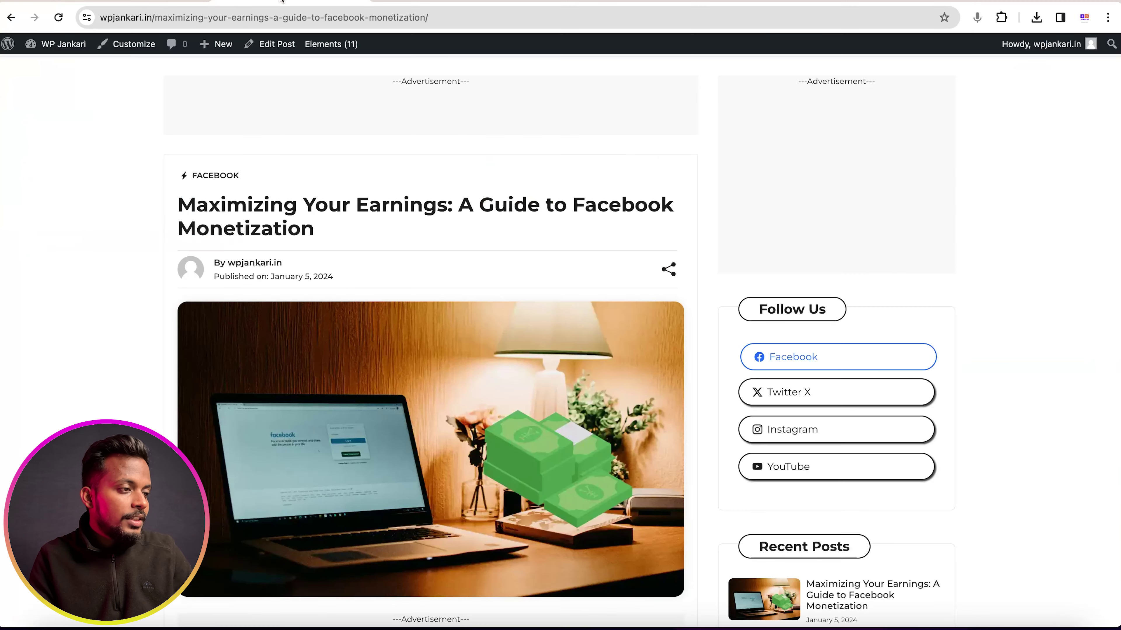
click(58, 17)
scroll(88, 204, down, 5)
scroll(88, 204, down, 5)
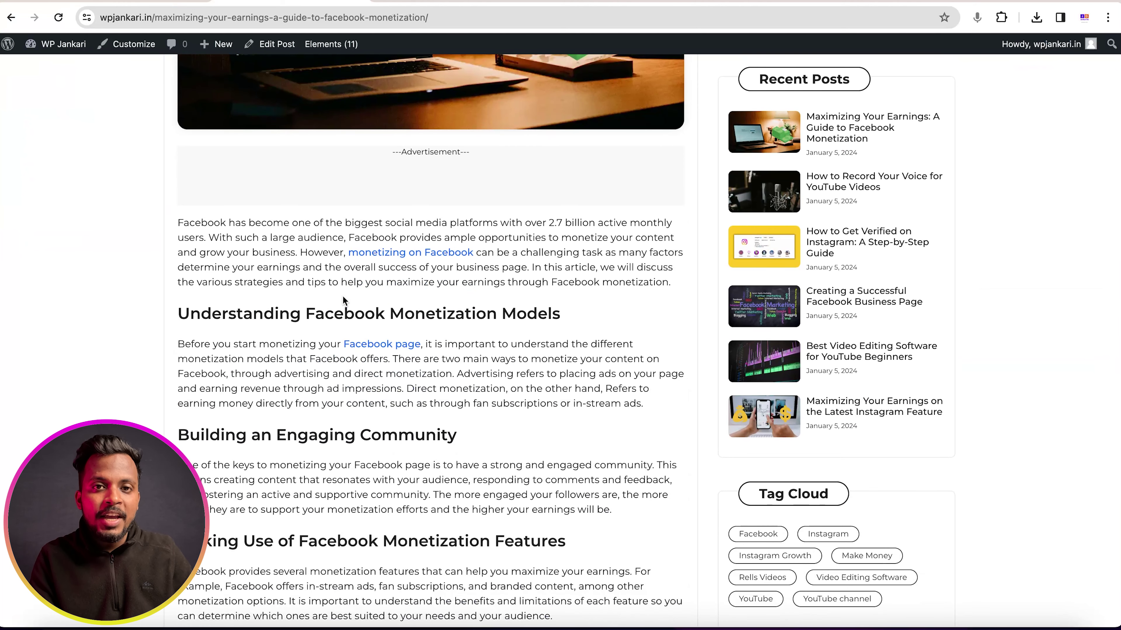
scroll(342, 296, down, 3)
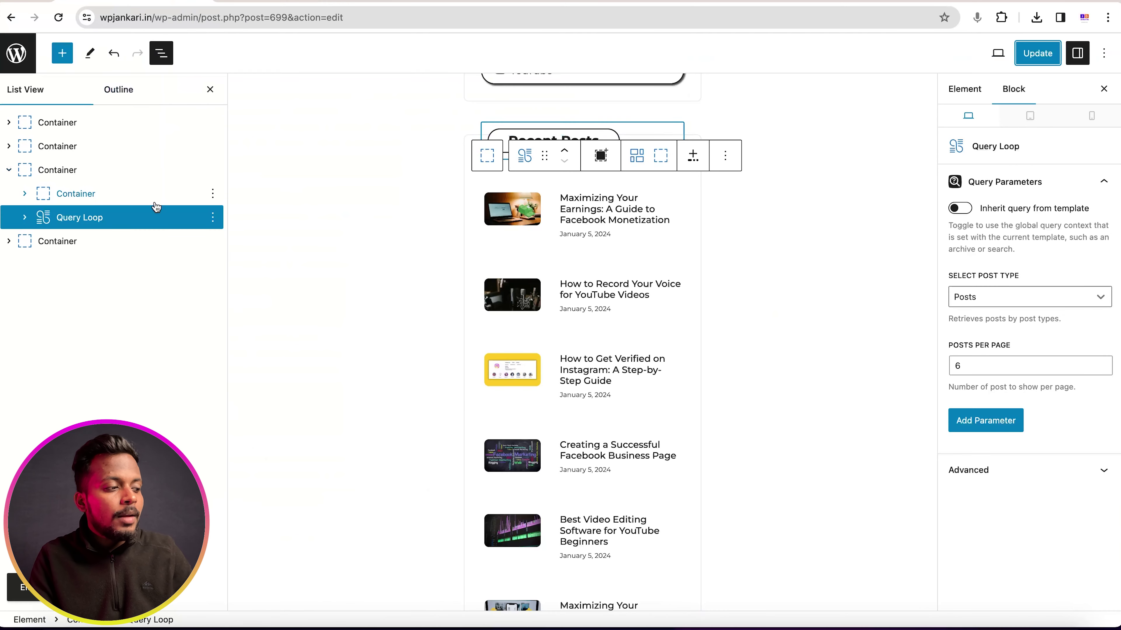
Step: Select the Tag Cloud container in the Sidebar Widgets element and show its block options
click(10, 175)
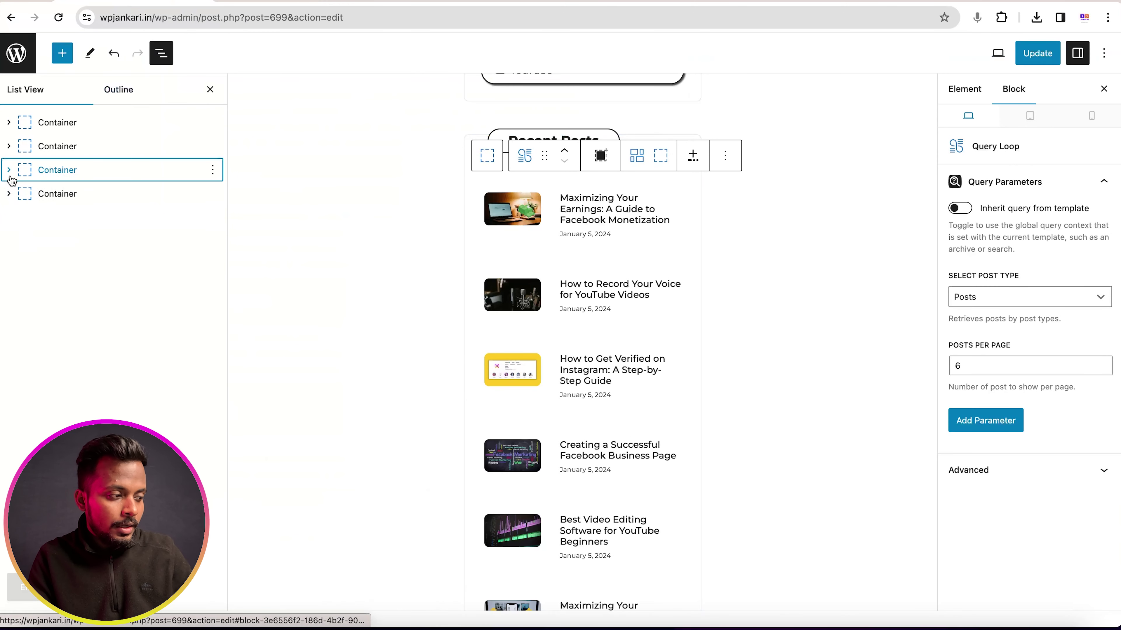
click(55, 194)
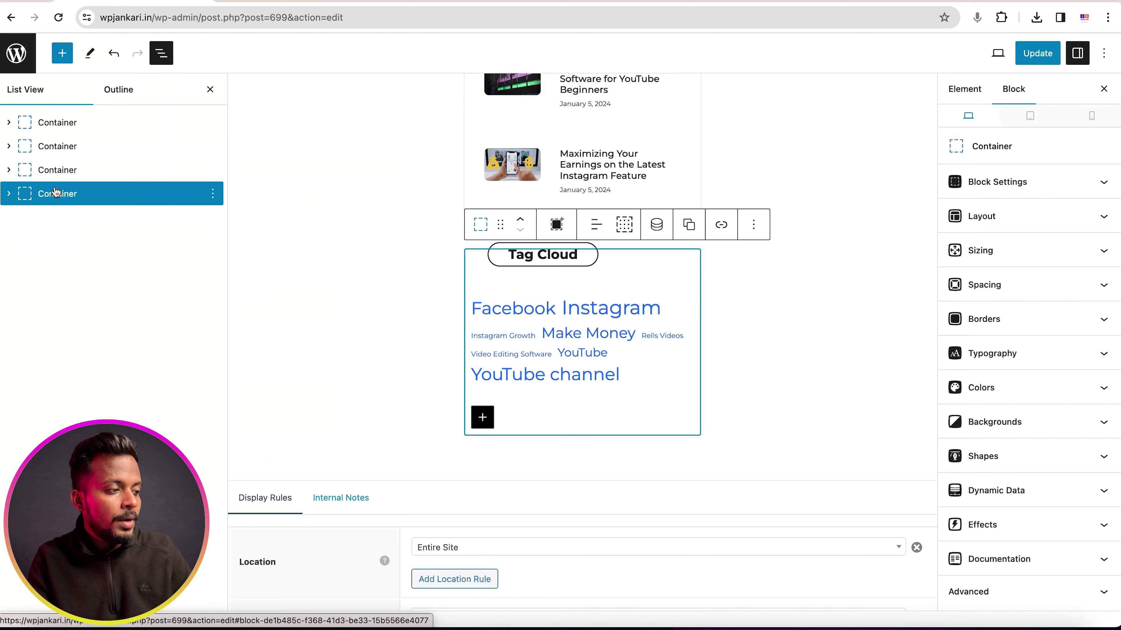
click(213, 193)
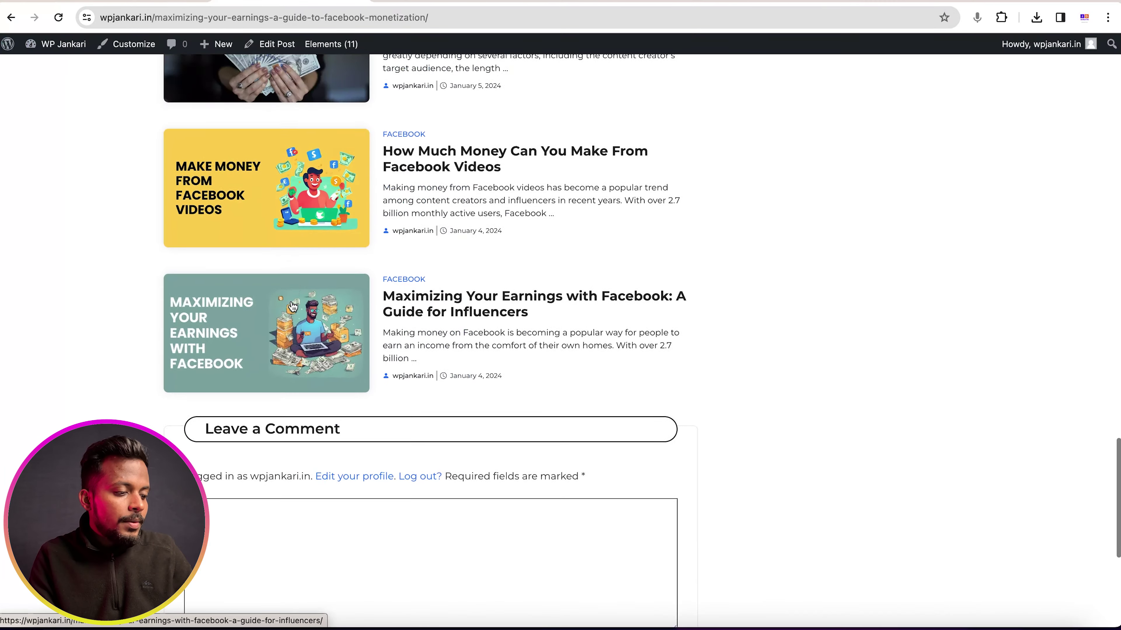
Step: Check the footer of the live post and open the Footer Widgets element for editing from the Elements list
scroll(291, 300, down, 7)
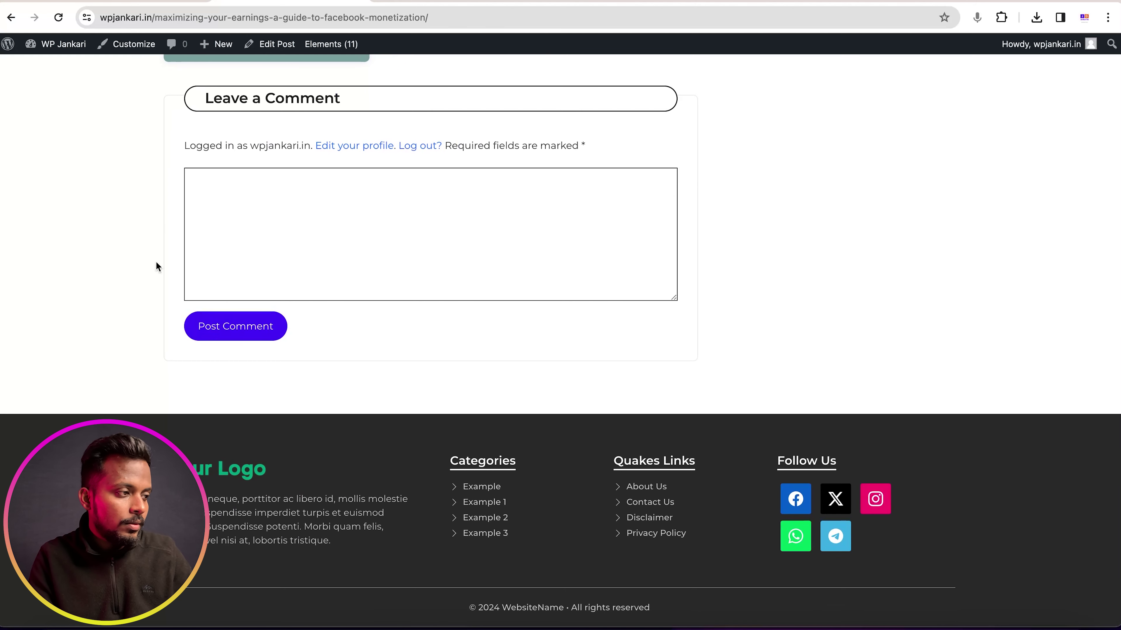
click(331, 44)
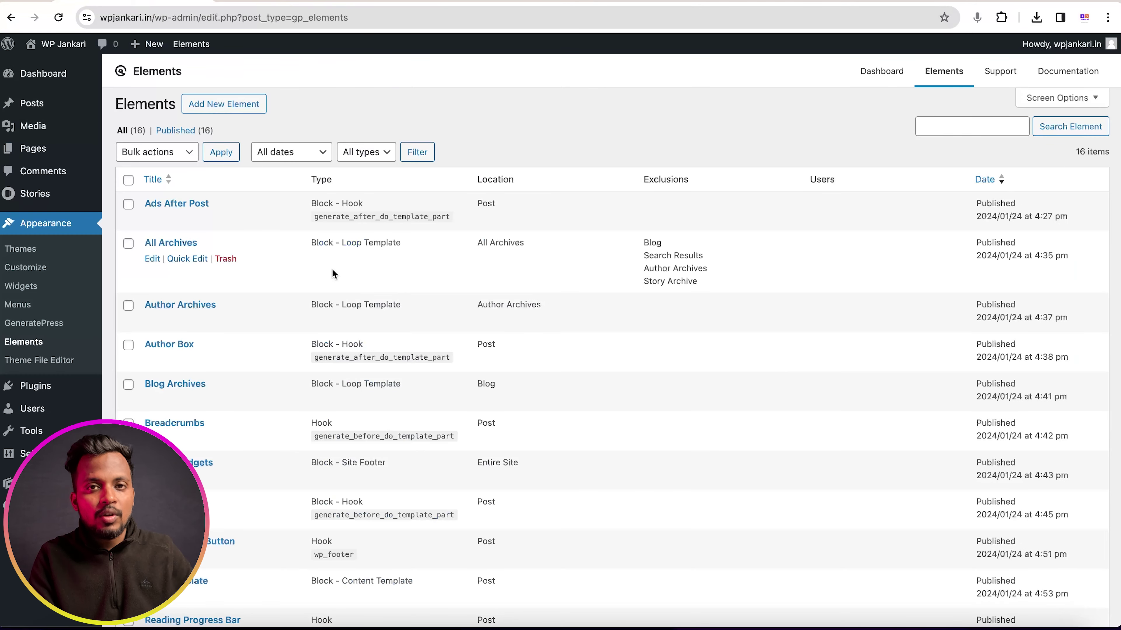
scroll(332, 272, down, 5)
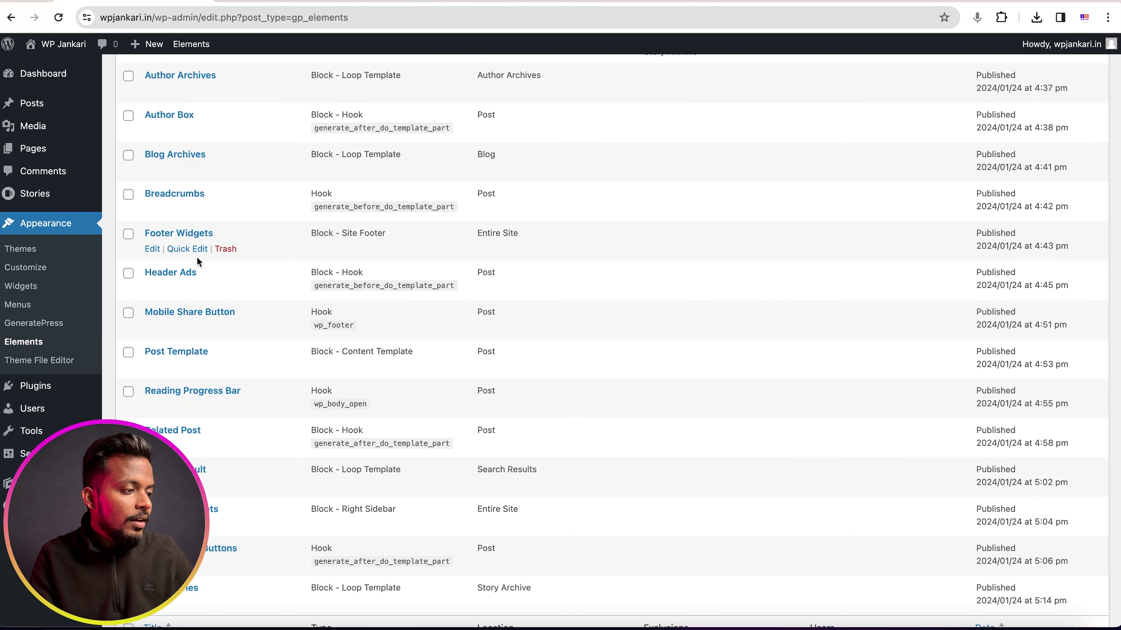
click(155, 249)
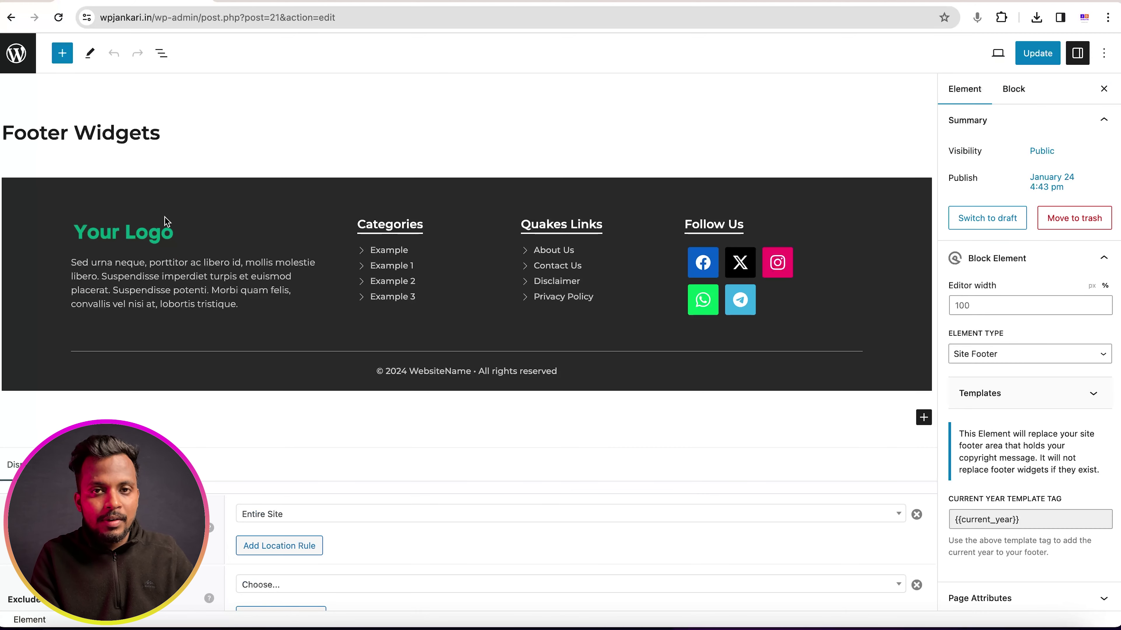
Step: Replace the footer's logo image with new-logo-lite.png from the media library
click(136, 237)
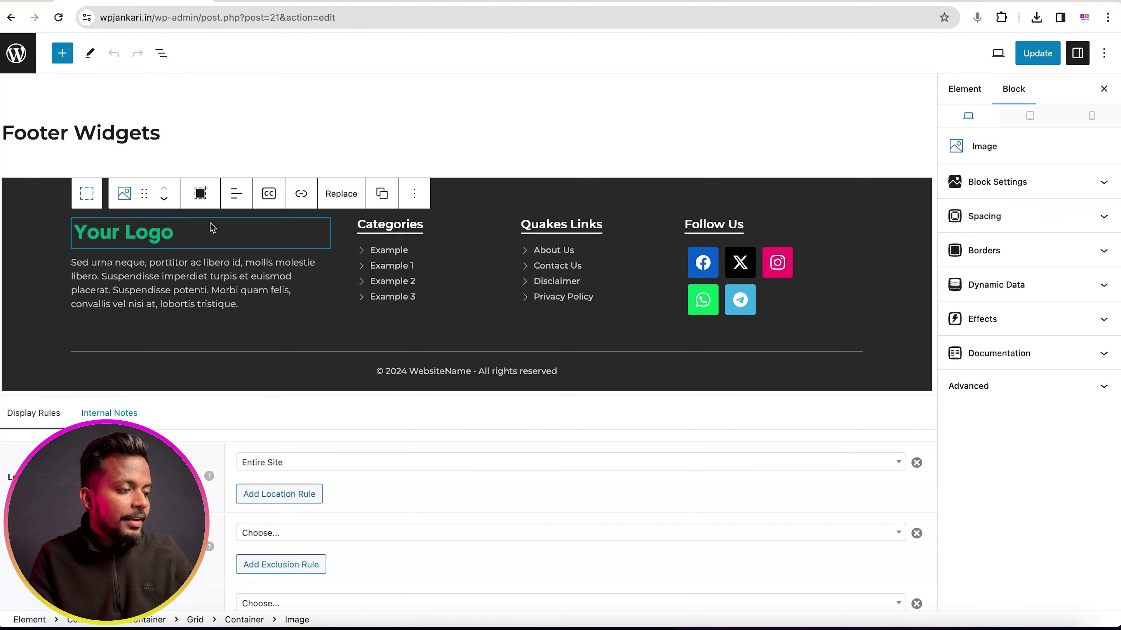
click(332, 206)
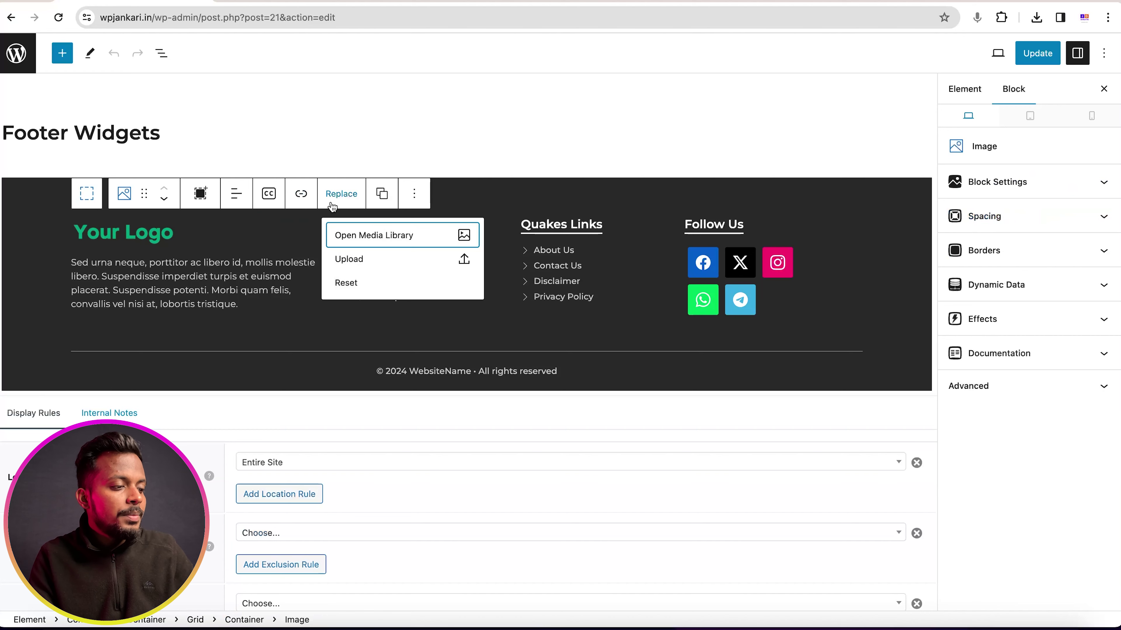
click(359, 236)
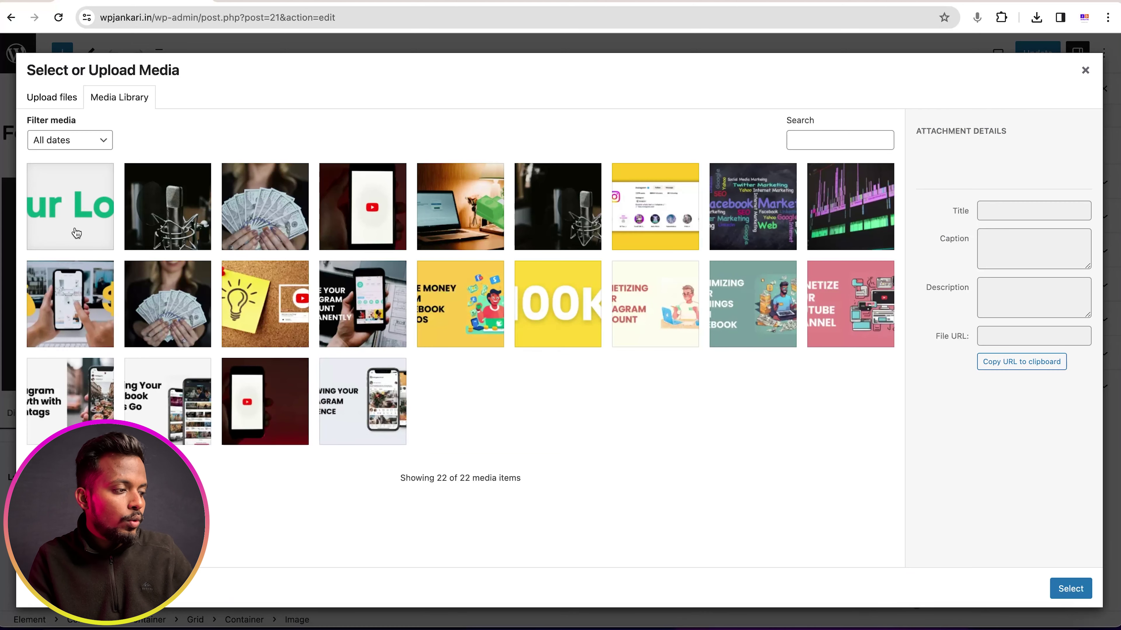
click(66, 101)
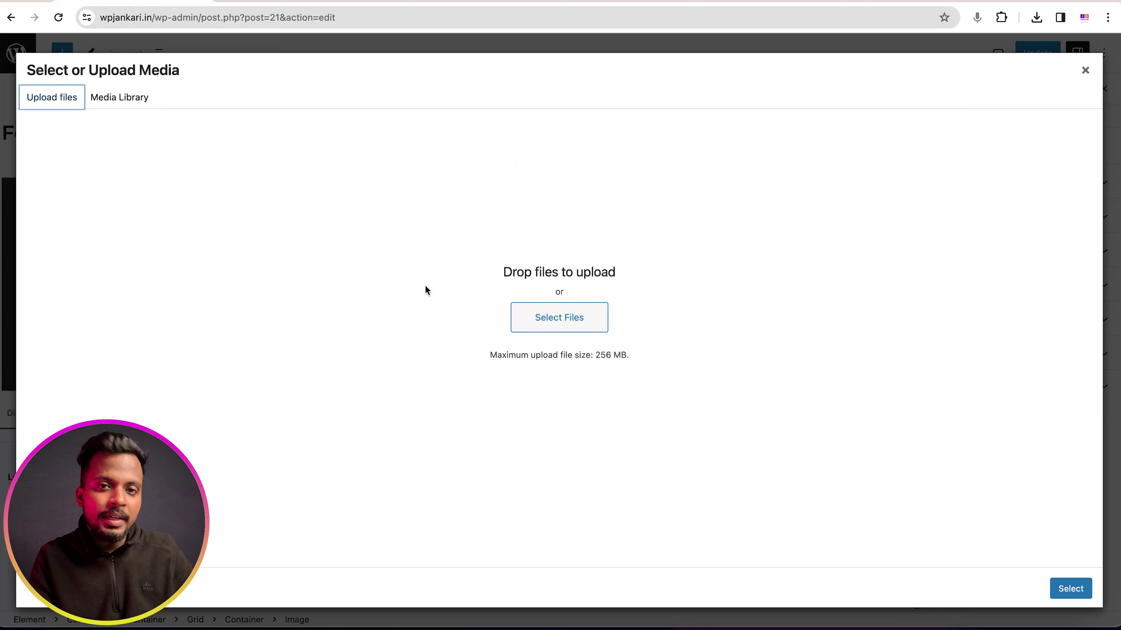
click(101, 105)
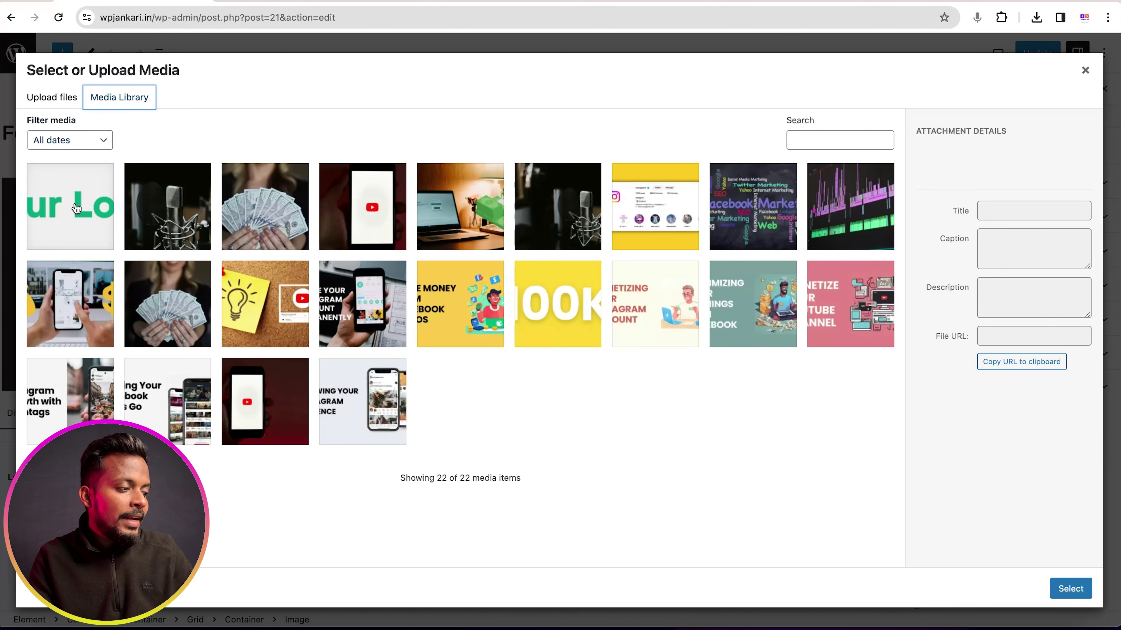
click(77, 208)
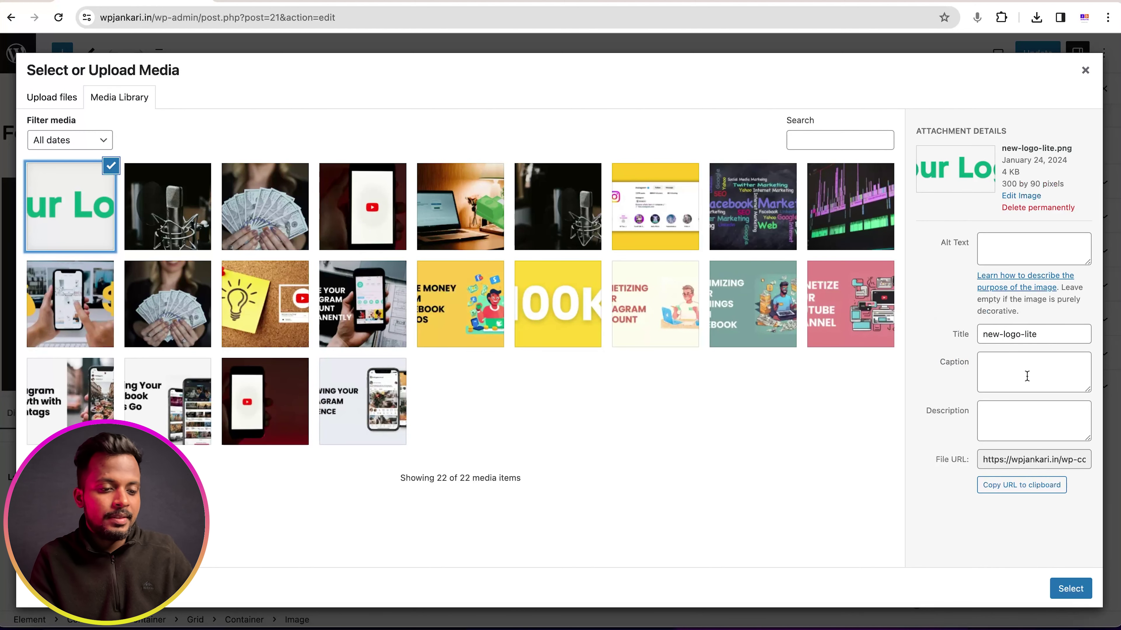
click(1068, 591)
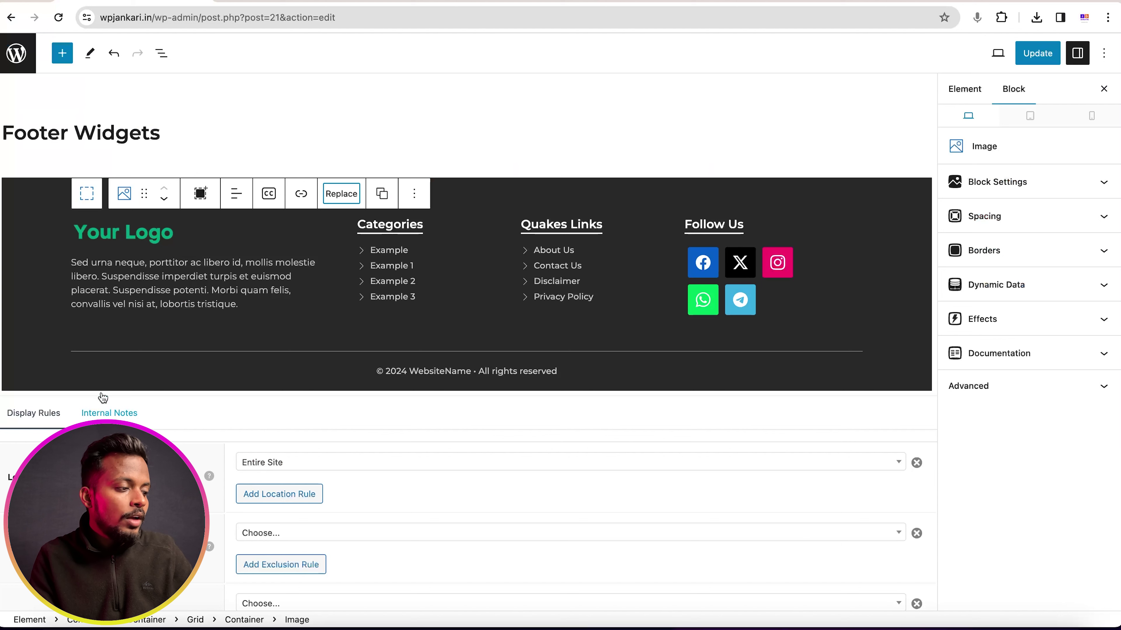
Step: Replace the placeholder text under the footer logo with the description beginning "WP Jankari is an Online Learning Platform. Here you can learn WordPress website development."
drag(73, 264, 250, 307)
key(BackSpace)
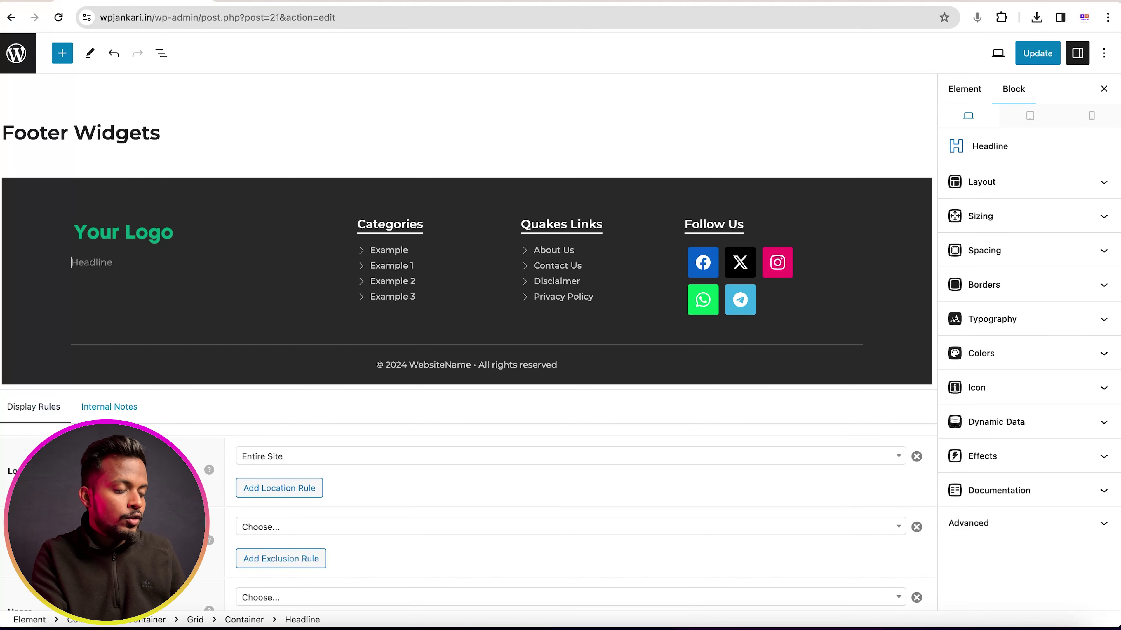
text(WP Jankari is an Online Learning Platform. Here you can learn WordPress website development. We publish all the information about the WordPress website through this Blog Website.)
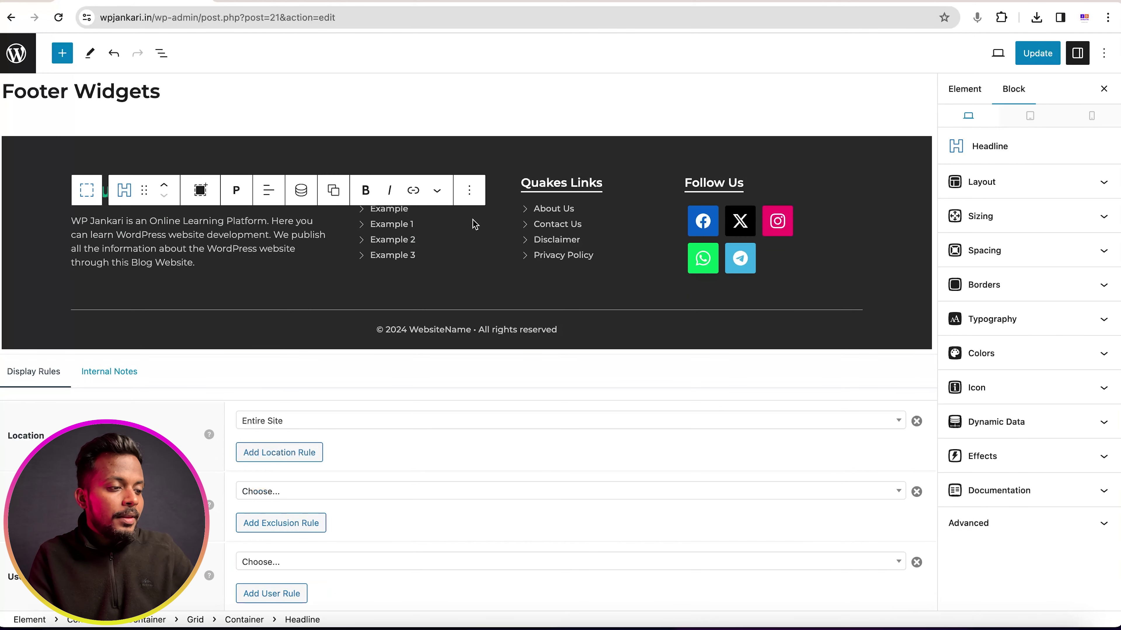
click(457, 169)
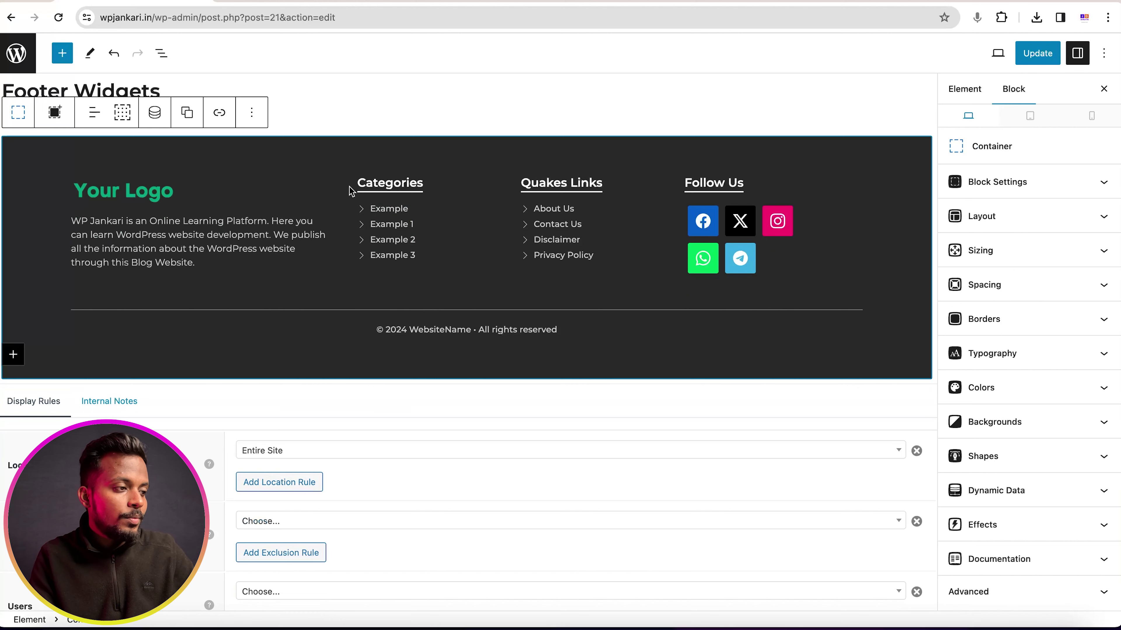
Step: Switch to the live site and open its Facebook category page from the site navigation
click(289, 2)
scroll(439, 228, up, 15)
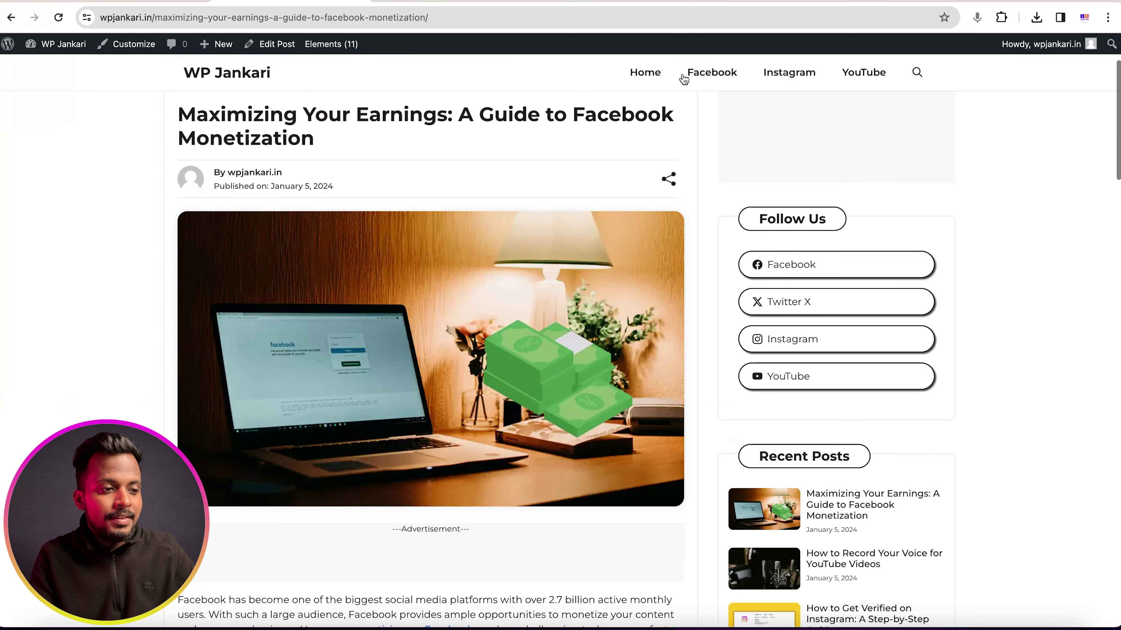
click(699, 79)
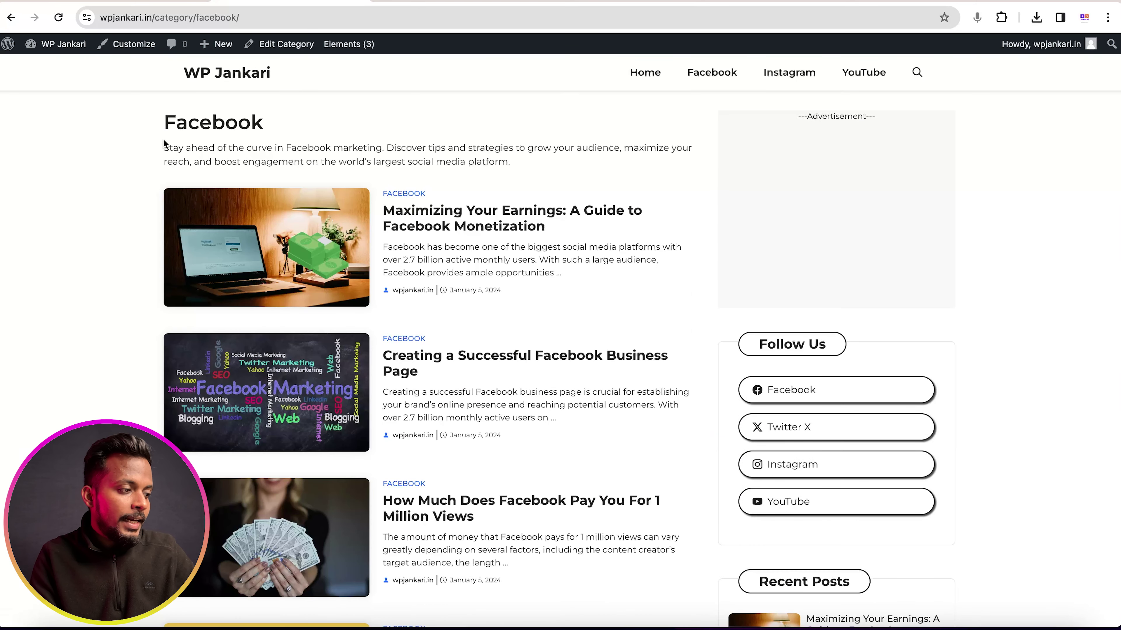
Step: Copy the web address of the live Facebook category page
click(231, 18)
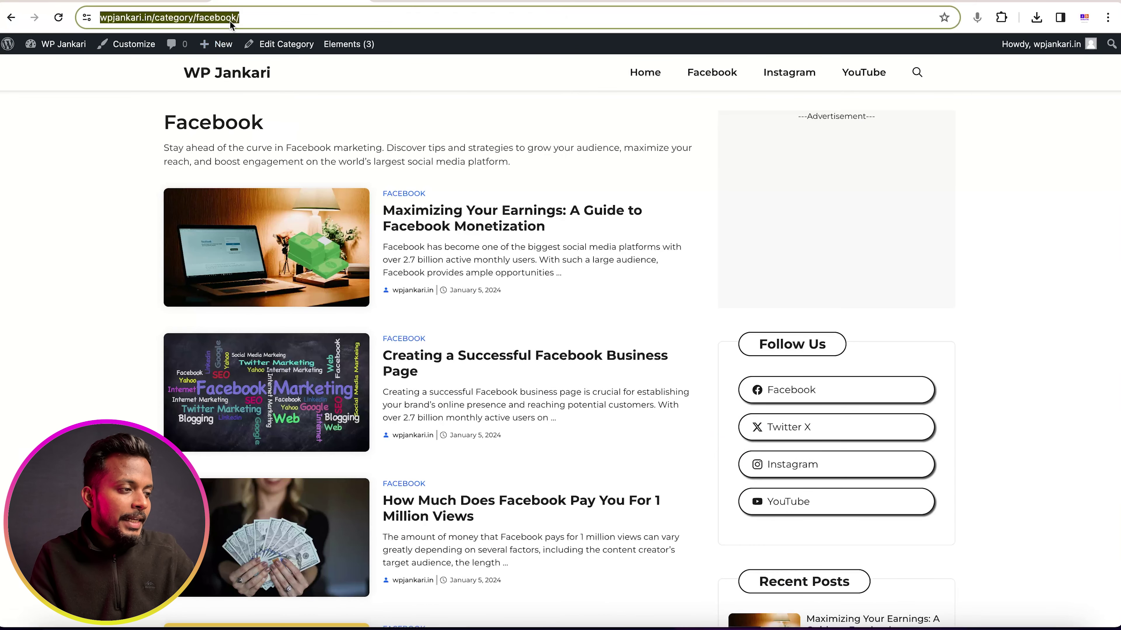
right_click(231, 18)
click(257, 131)
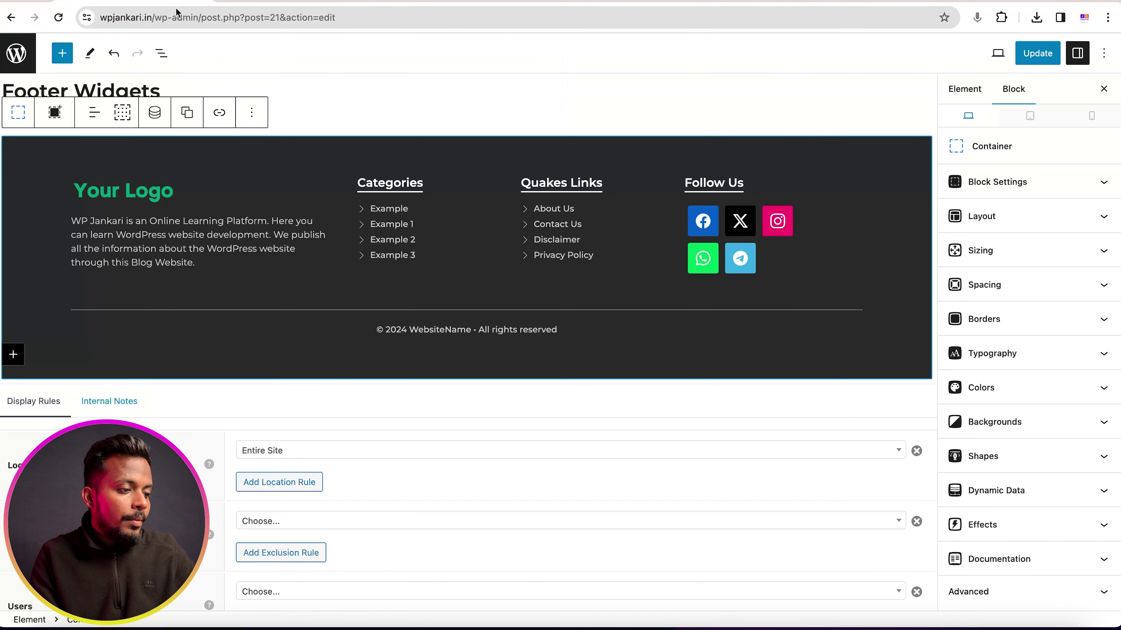
click(392, 214)
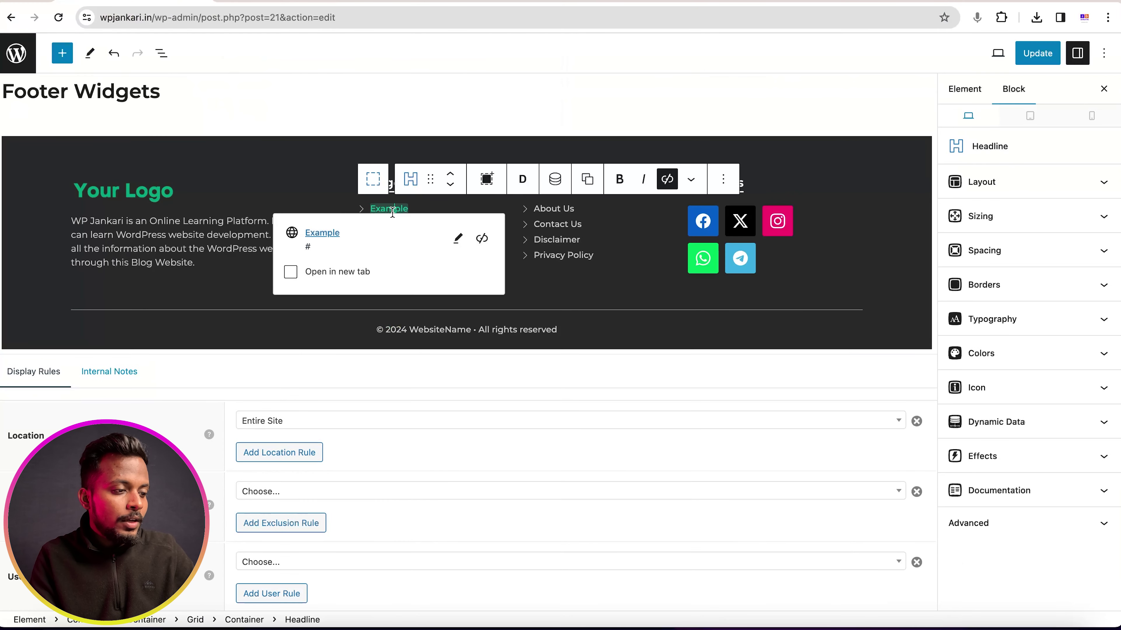
click(457, 240)
drag(308, 251, 351, 253)
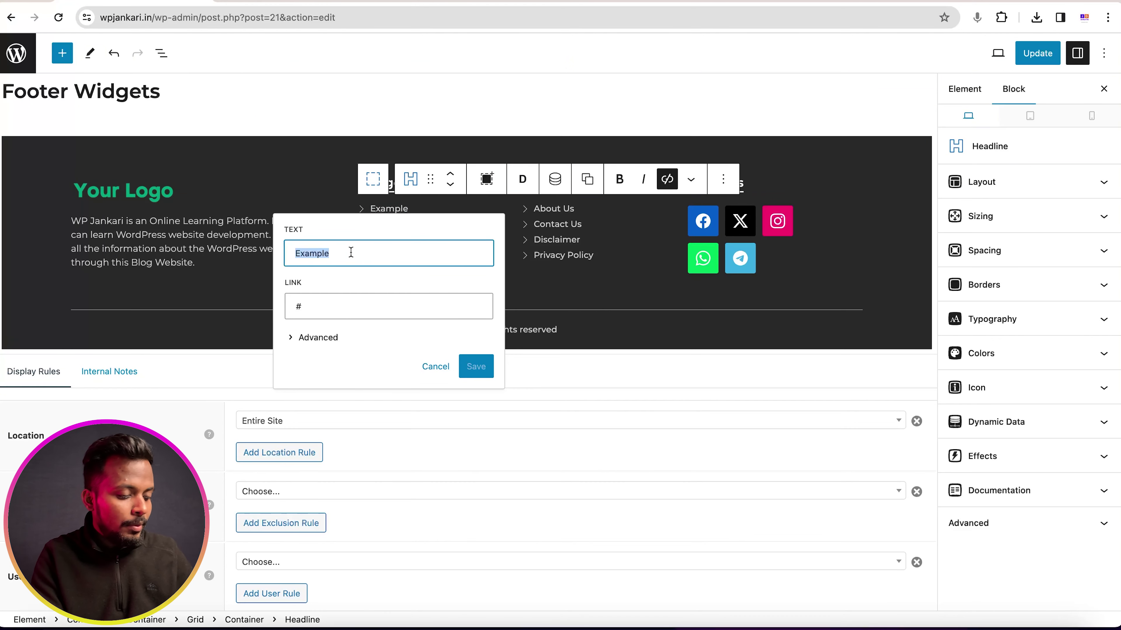
text(Facebook)
click(314, 305)
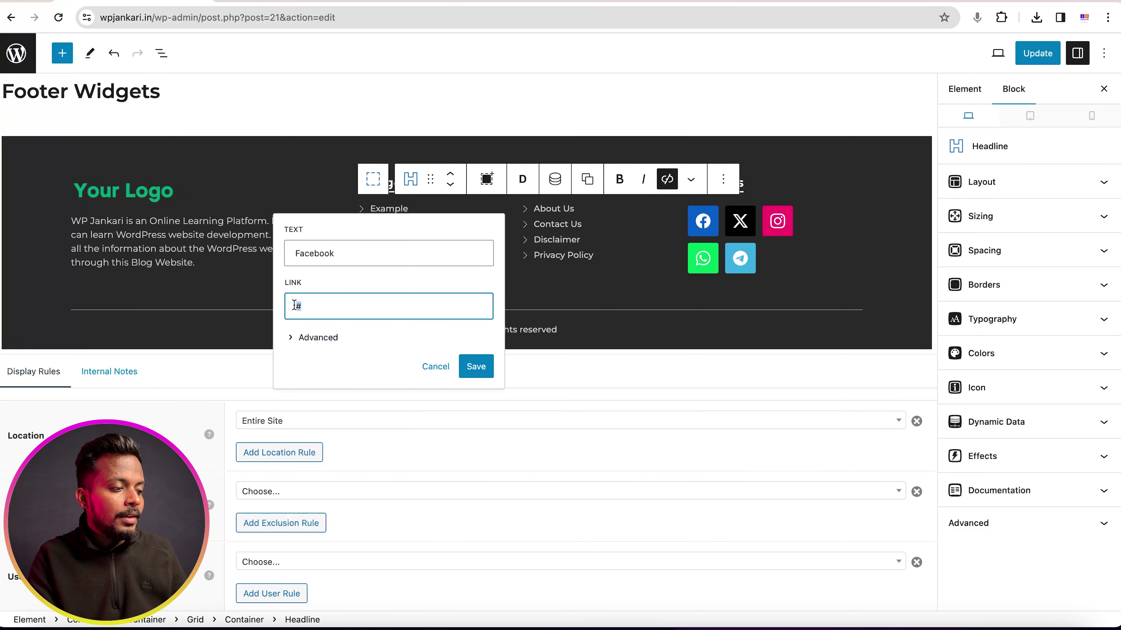
key(super+v)
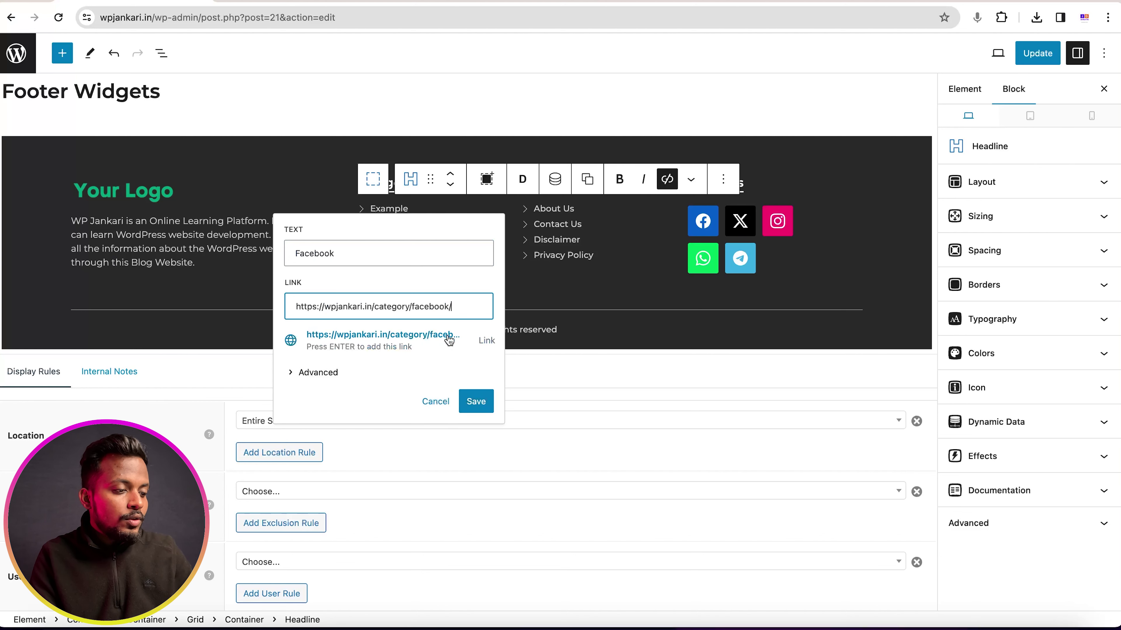
click(388, 339)
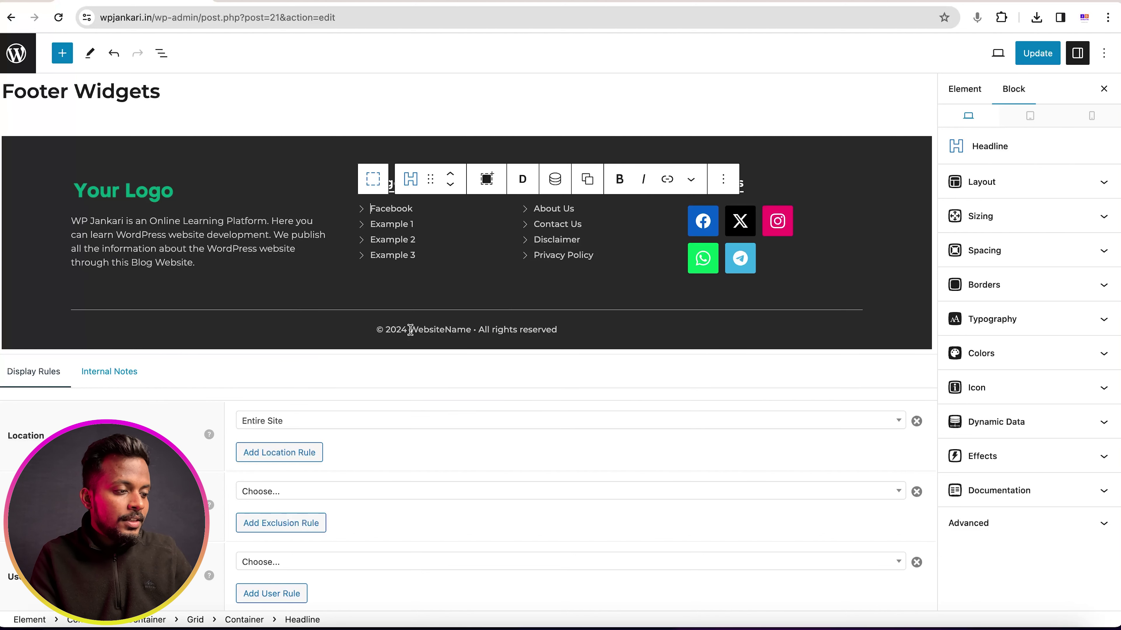
Step: Update the Footer Widgets element, reload the live Facebook category page and test the footer's Facebook link
click(1040, 54)
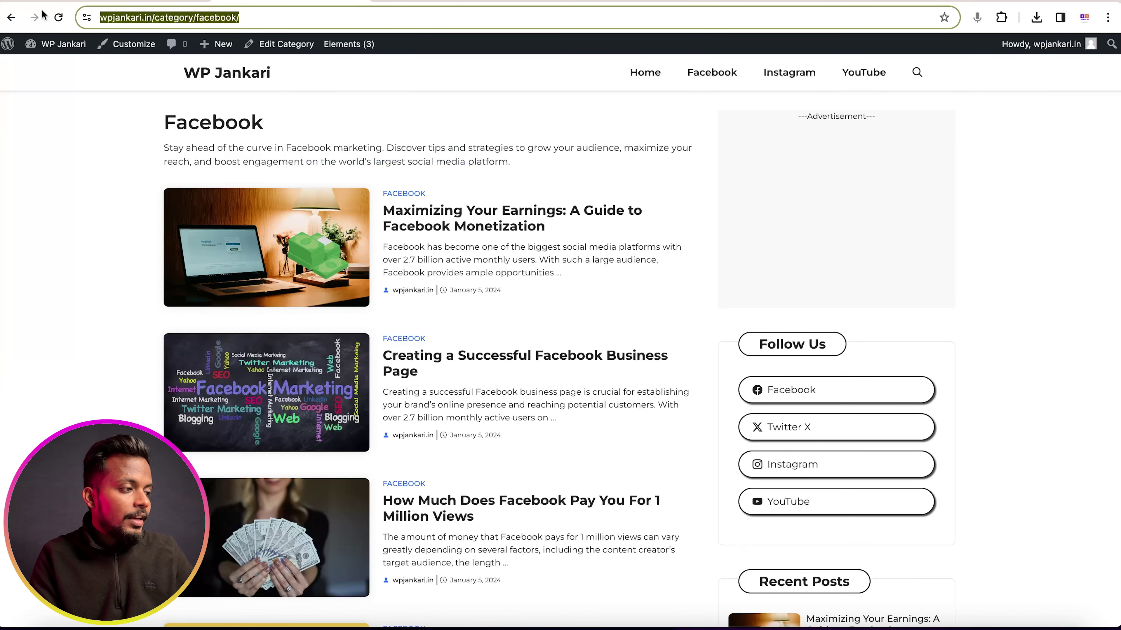
click(58, 17)
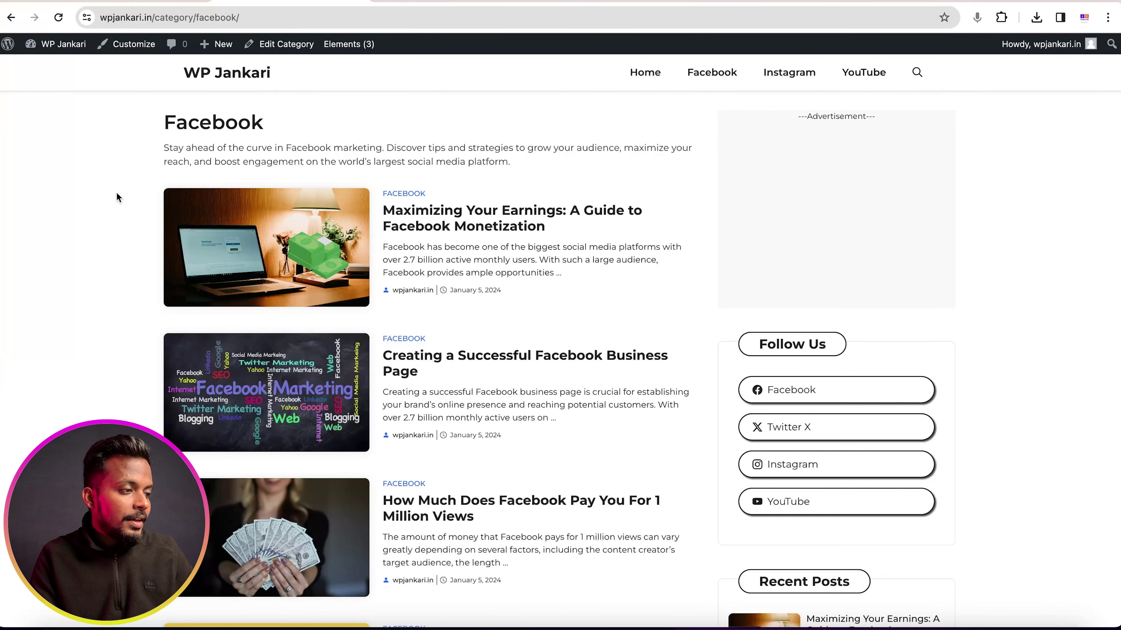
scroll(117, 197, down, 15)
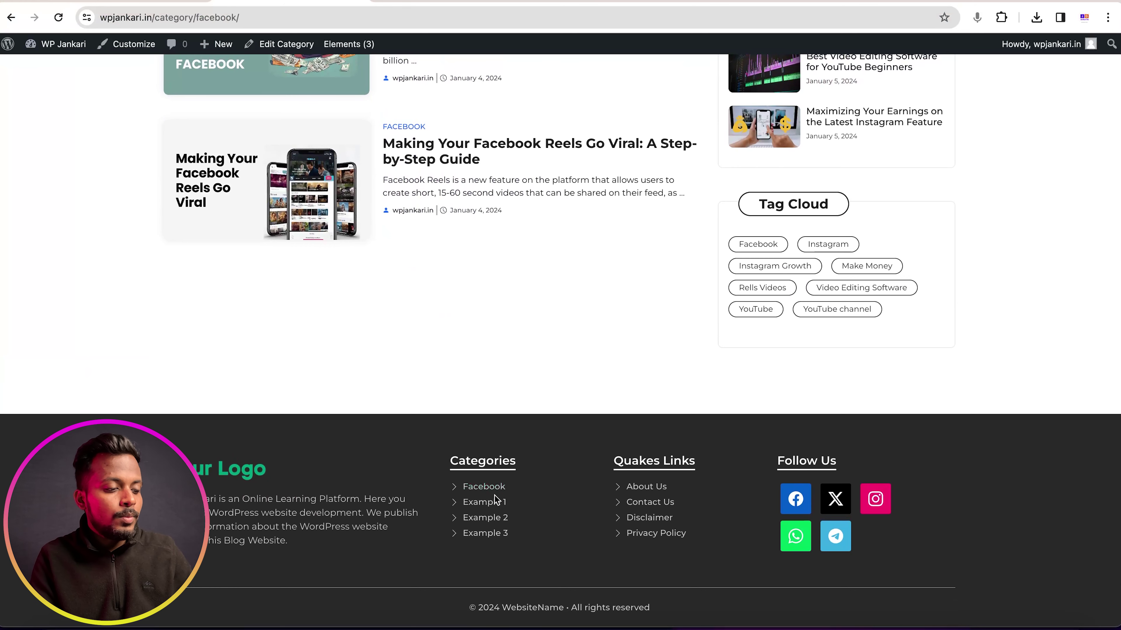
click(491, 492)
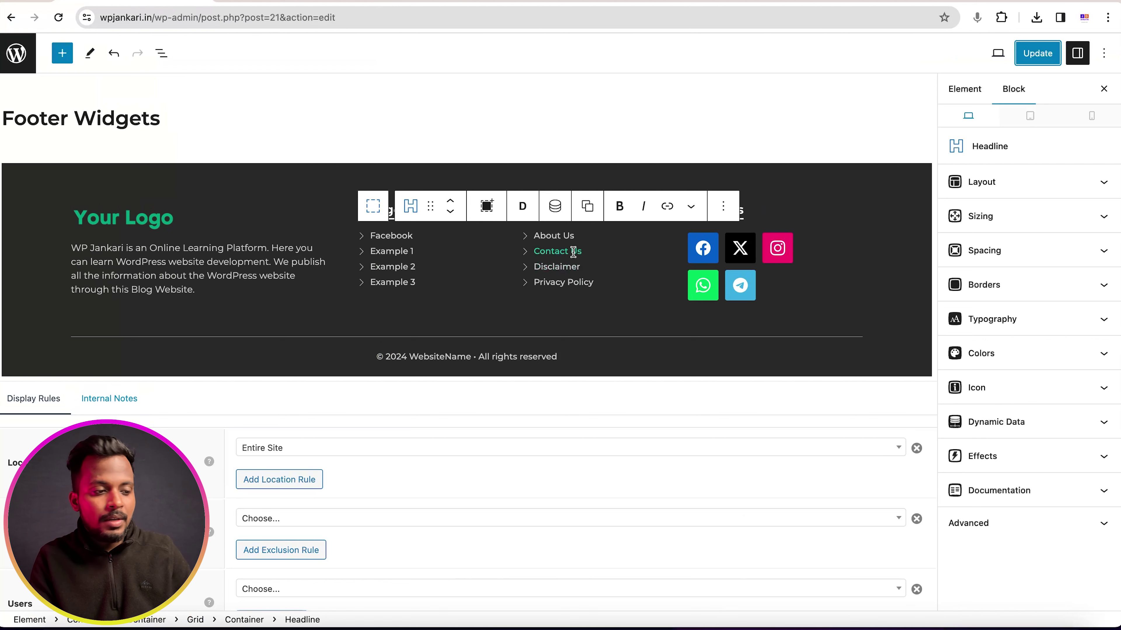
Step: Inspect the link settings of the footer's About Us entry and its Facebook follow button
click(563, 234)
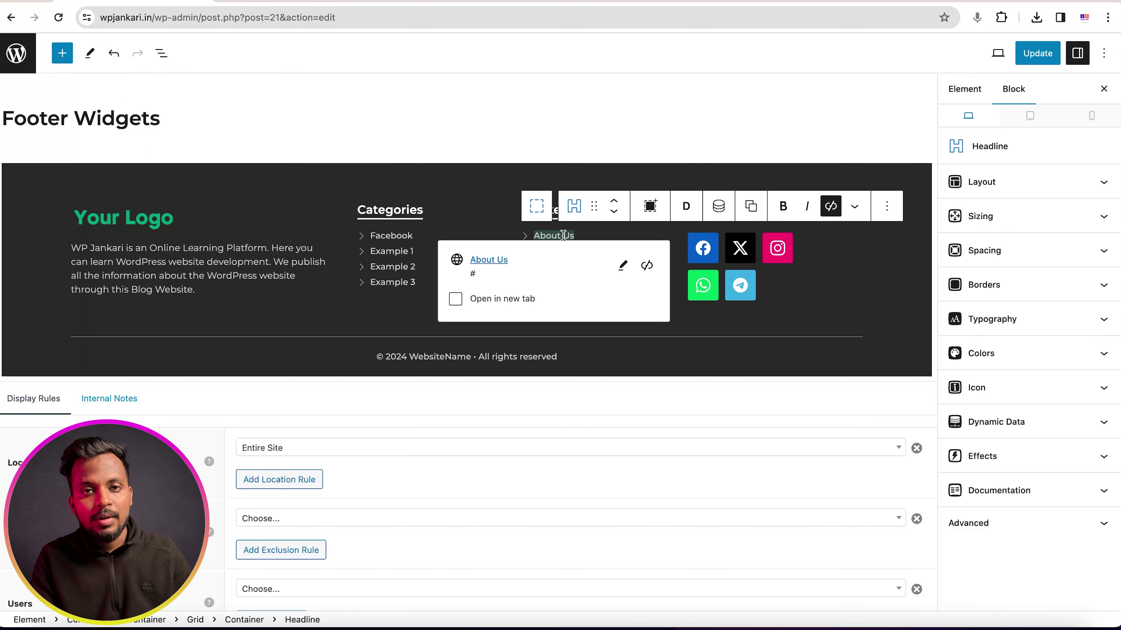
click(471, 207)
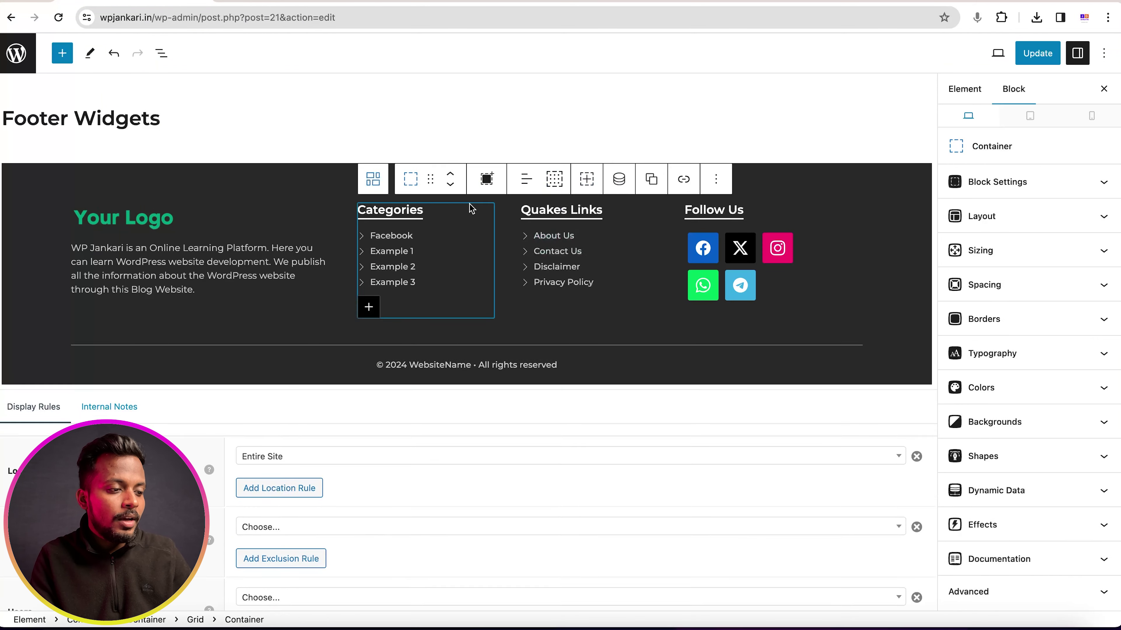
click(708, 253)
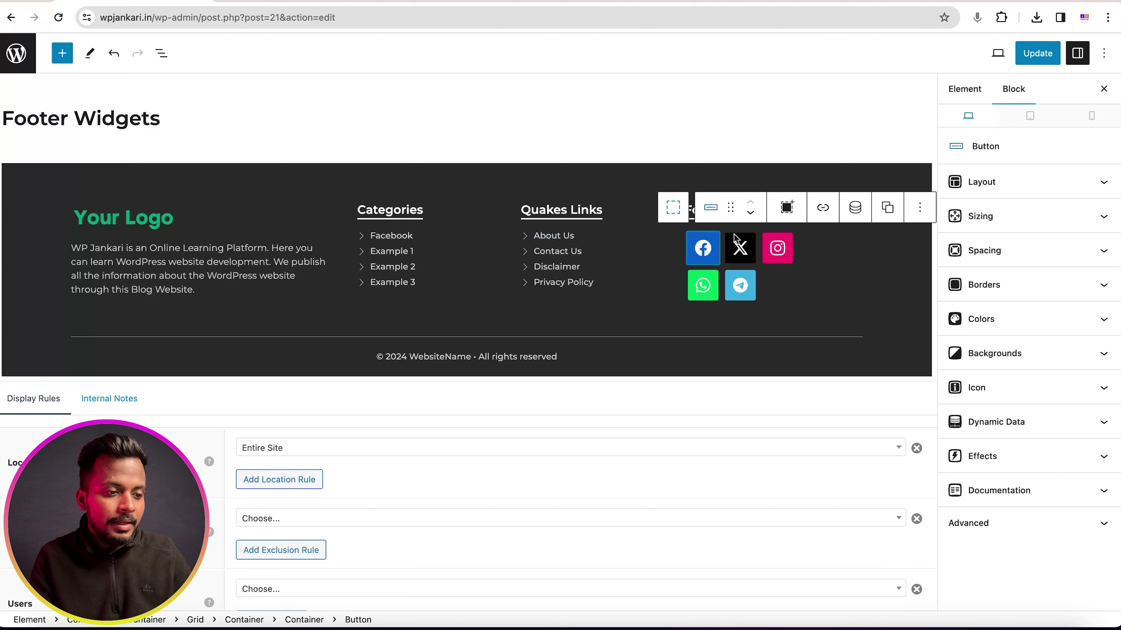
click(822, 209)
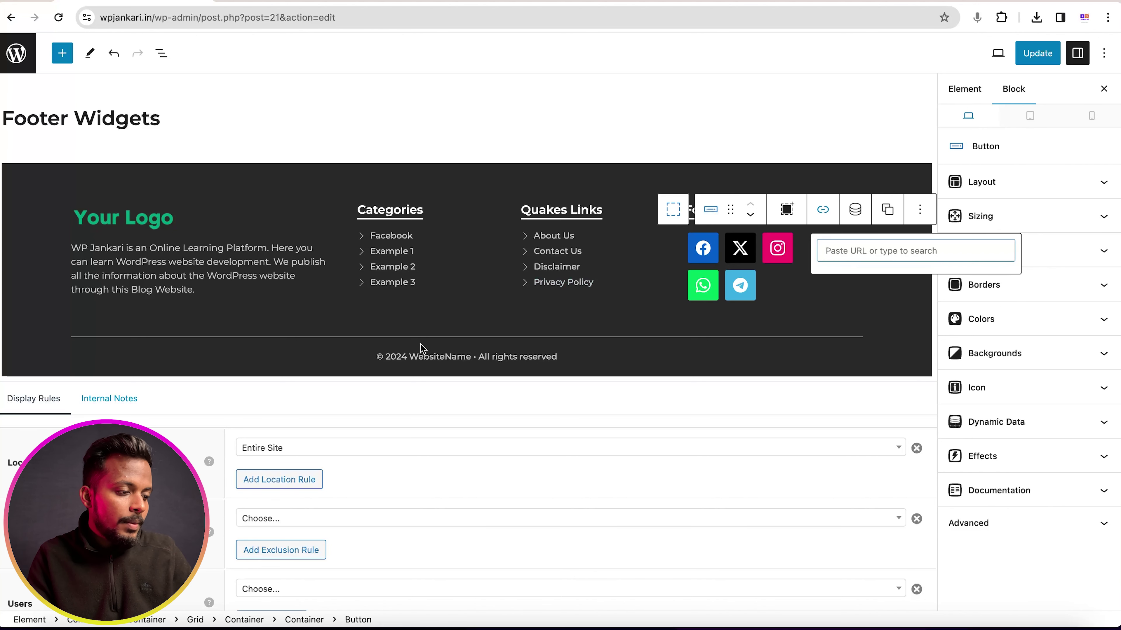
key(Escape)
Step: Replace WebsiteName in the footer's copyright line with WPJankari.in and update the element
click(409, 356)
drag(409, 355, 470, 354)
key(BackSpace)
text(WPJankari.in)
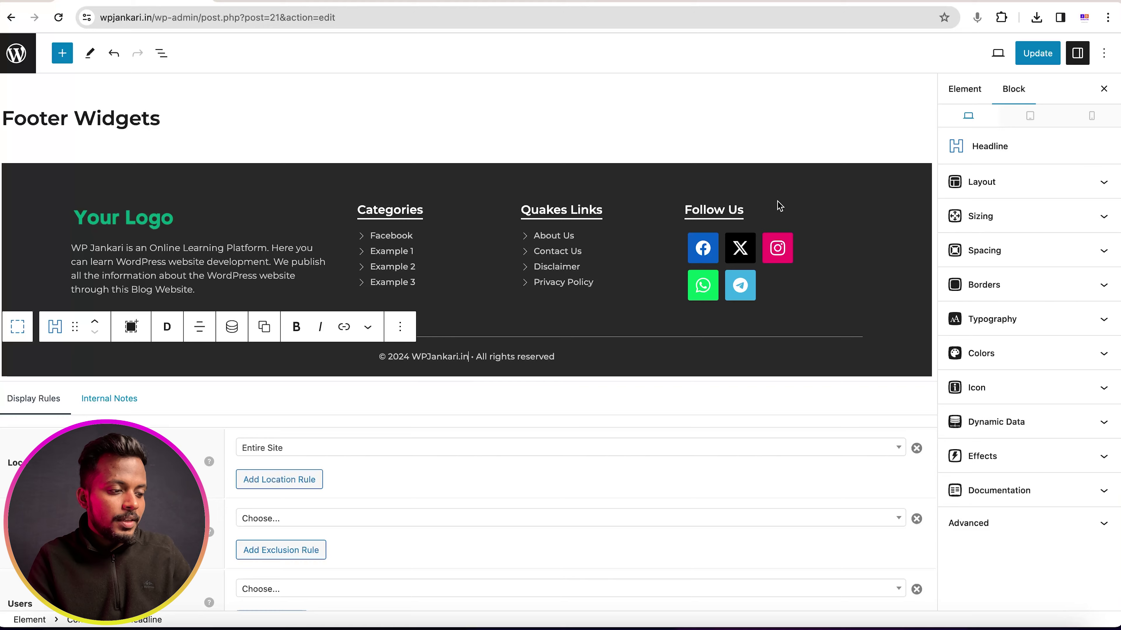
click(1034, 54)
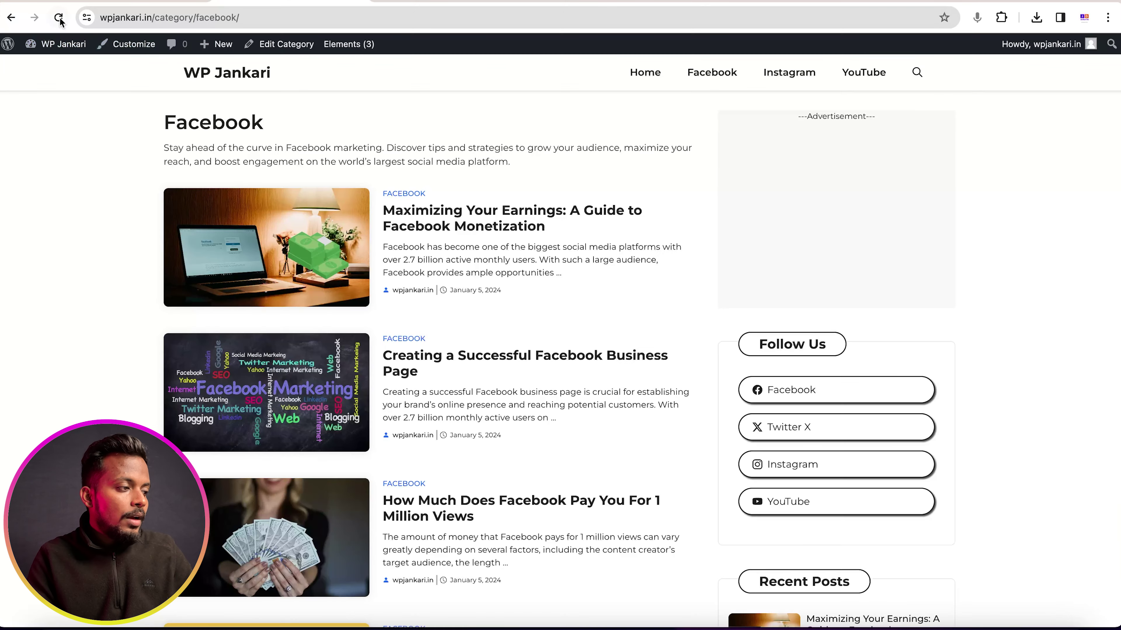
Step: Reload the live Facebook category page and check the copyright line in its footer
click(60, 19)
scroll(87, 158, down, 15)
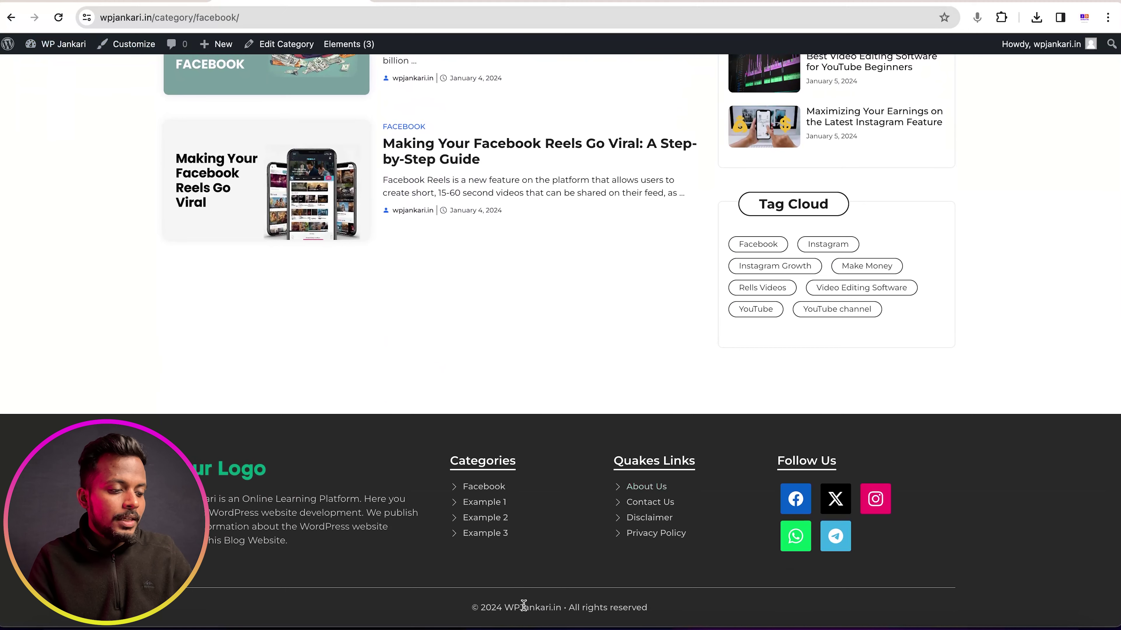
scroll(529, 606, up, 10)
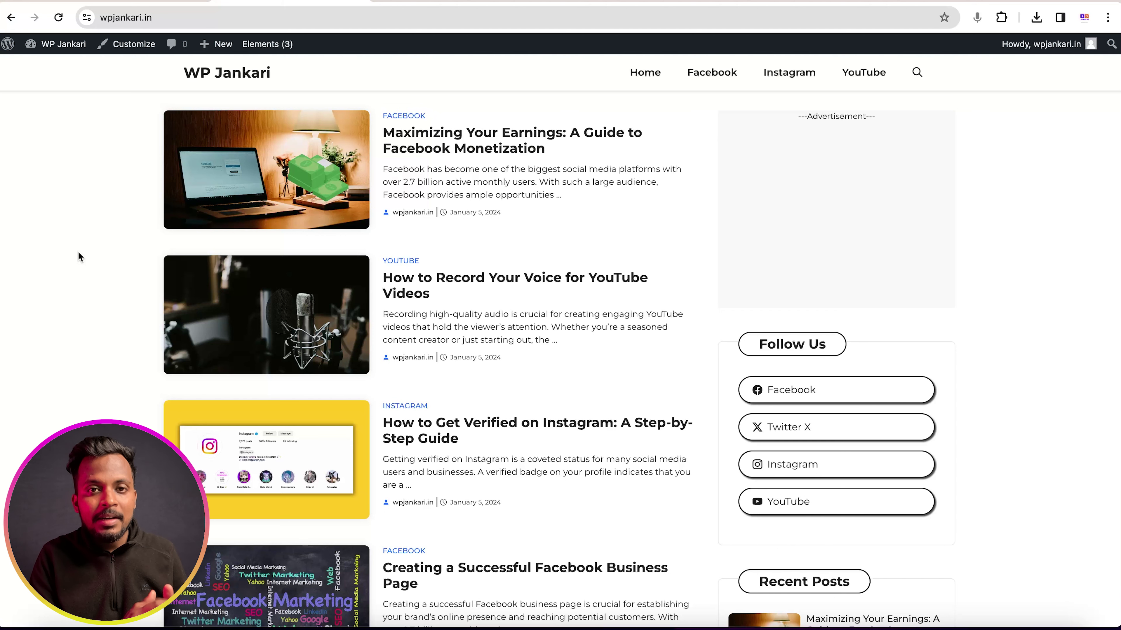
Step: Open the post "Maximizing Your Earnings: A Guide to Facebook Monetization" from the homepage and review its layout, share buttons and author box
click(492, 138)
scroll(424, 225, down, 15)
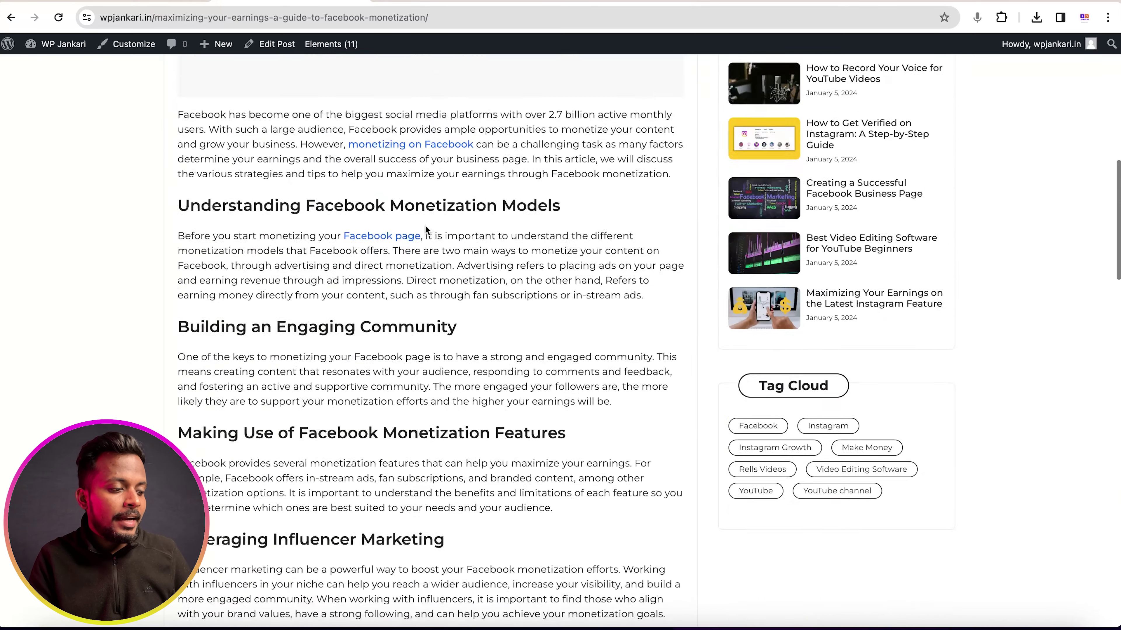
scroll(424, 225, up, 7)
scroll(424, 225, down, 8)
scroll(425, 225, down, 15)
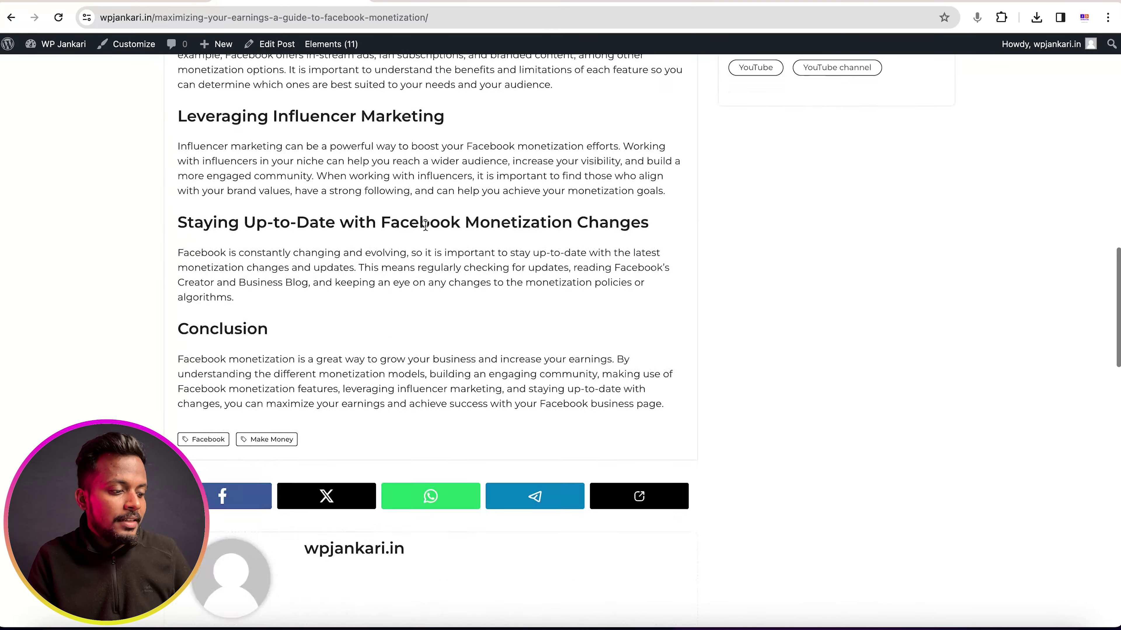
scroll(427, 338, up, 20)
scroll(430, 334, up, 6)
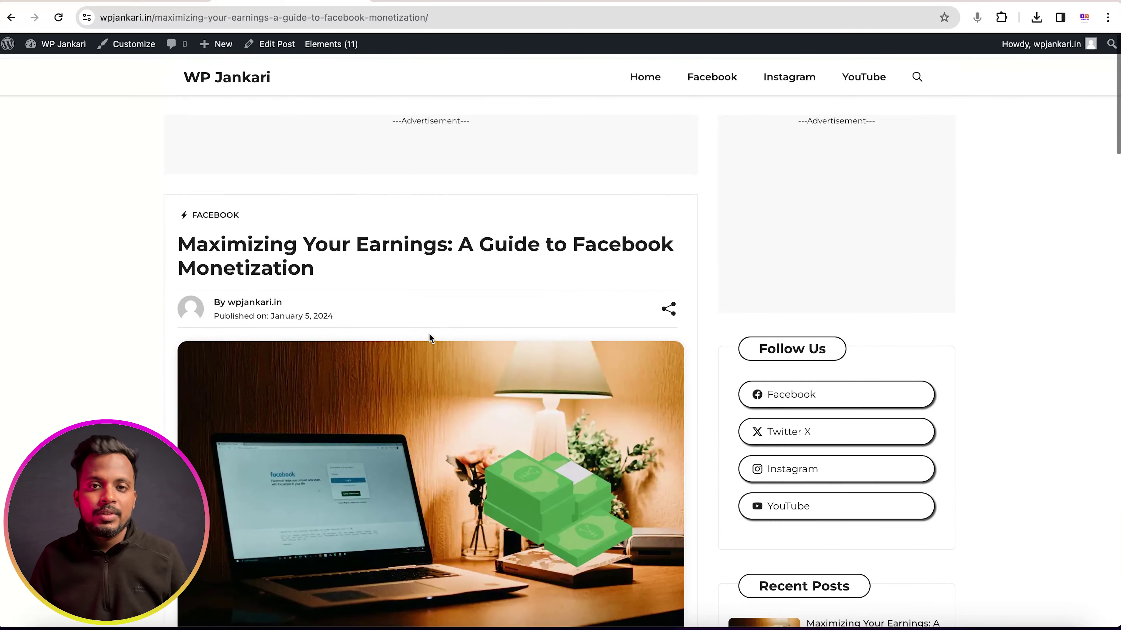